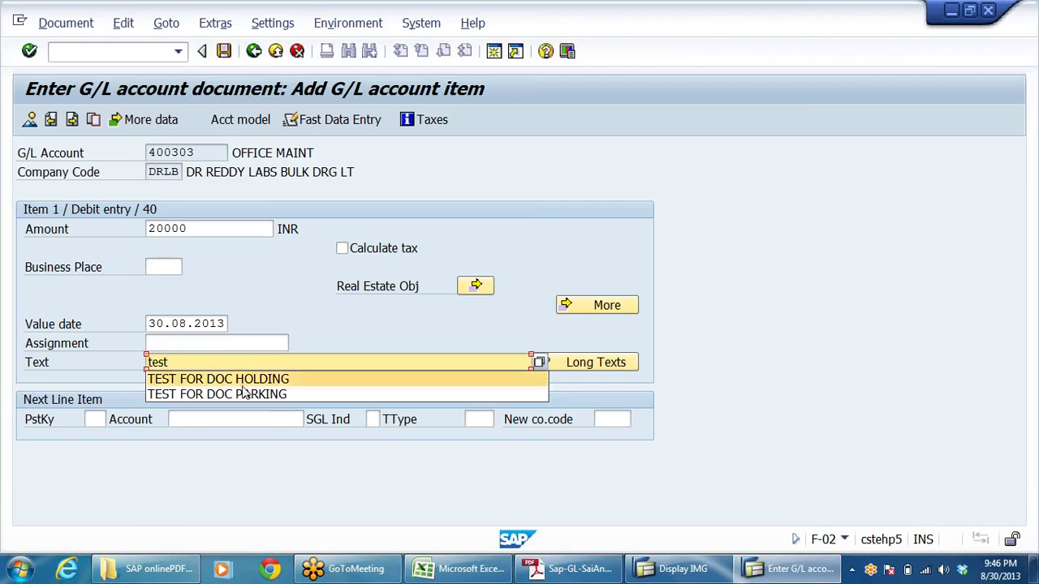
# Park the 20000 INR office maintenance G/L entry from the Document menu, creating parked document 13
pyautogui.click(67, 29)
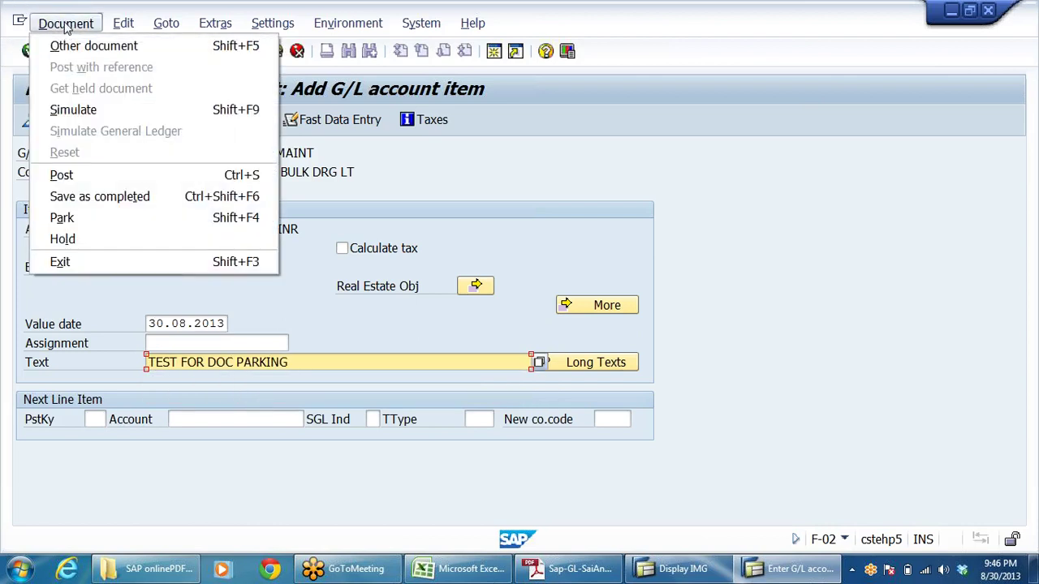
pyautogui.click(74, 217)
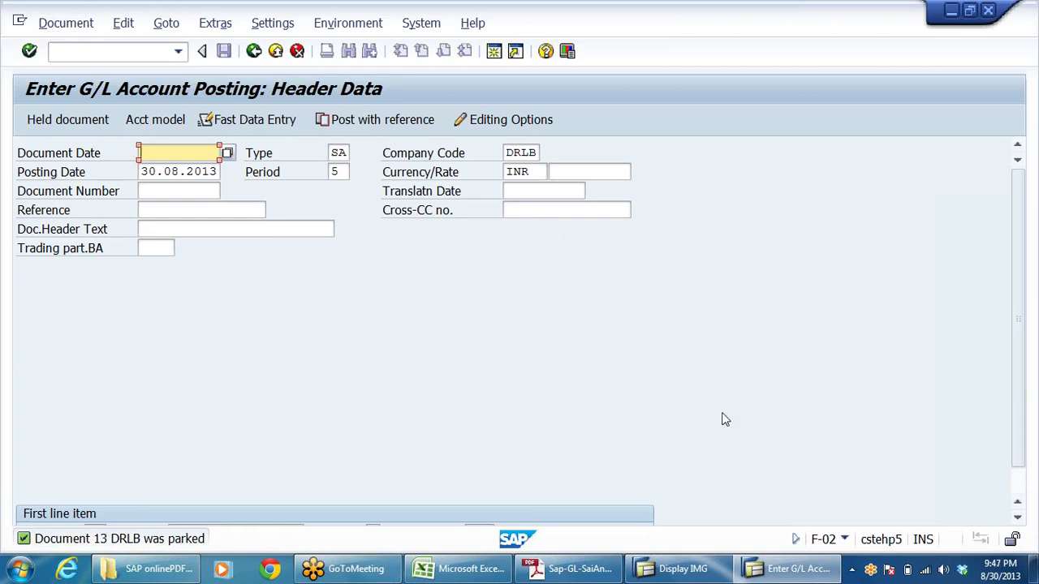
# Highlight the 'Parking of a Document' topic on page 15 of the GL course notes PDF
pyautogui.click(568, 568)
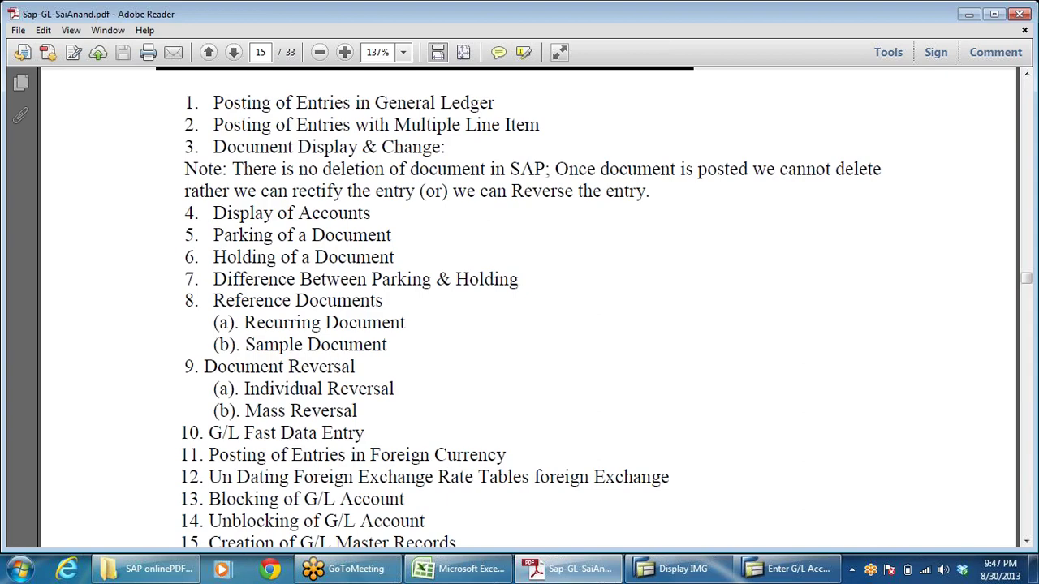
pyautogui.moveTo(213, 235); pyautogui.dragTo(395, 256)
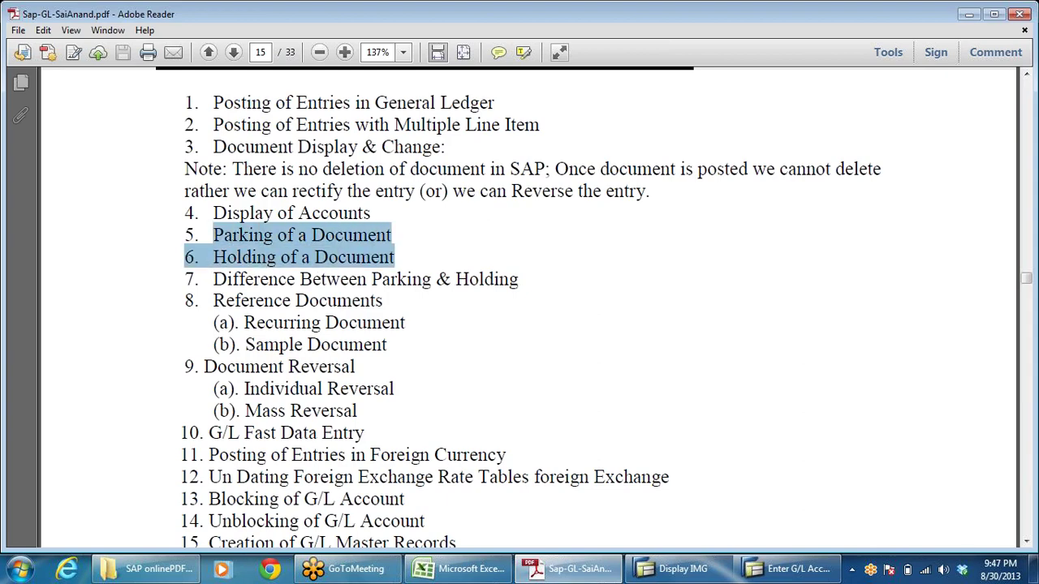
pyautogui.click(395, 256)
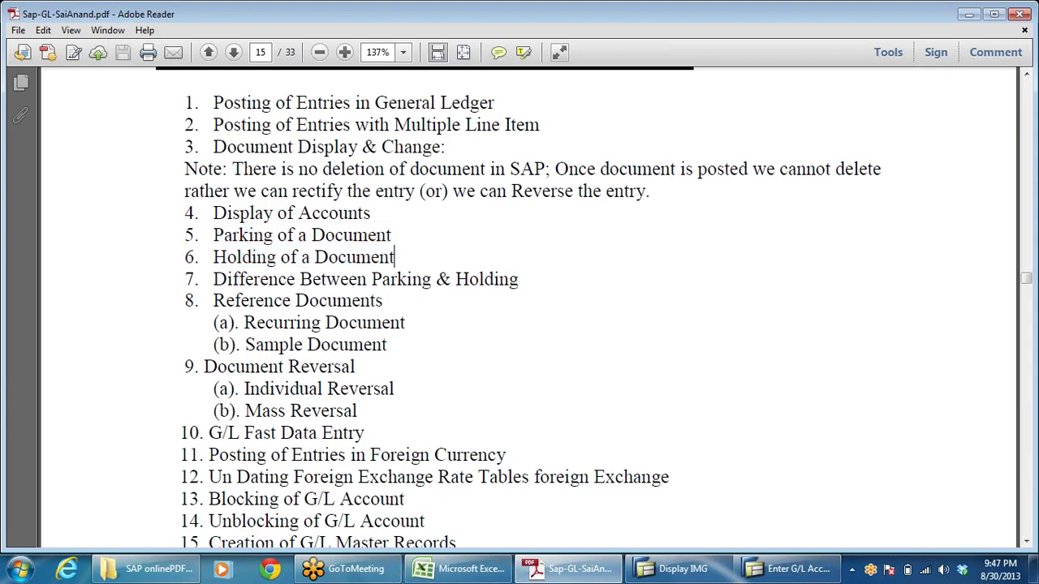
pyautogui.moveTo(214, 234); pyautogui.dragTo(416, 257)
pyautogui.click(416, 257)
pyautogui.moveTo(214, 235); pyautogui.dragTo(391, 235)
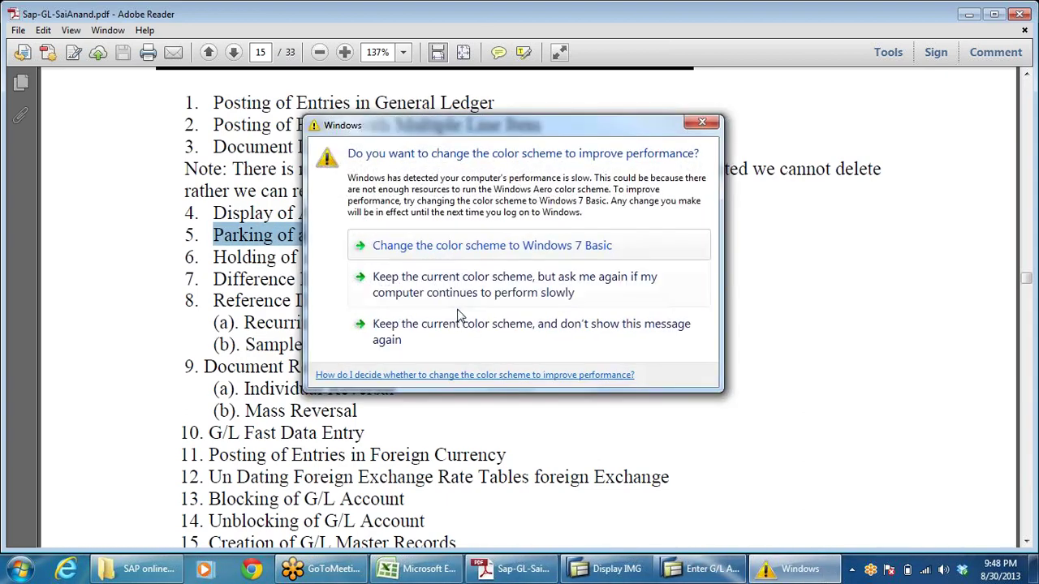
pyautogui.click(459, 330)
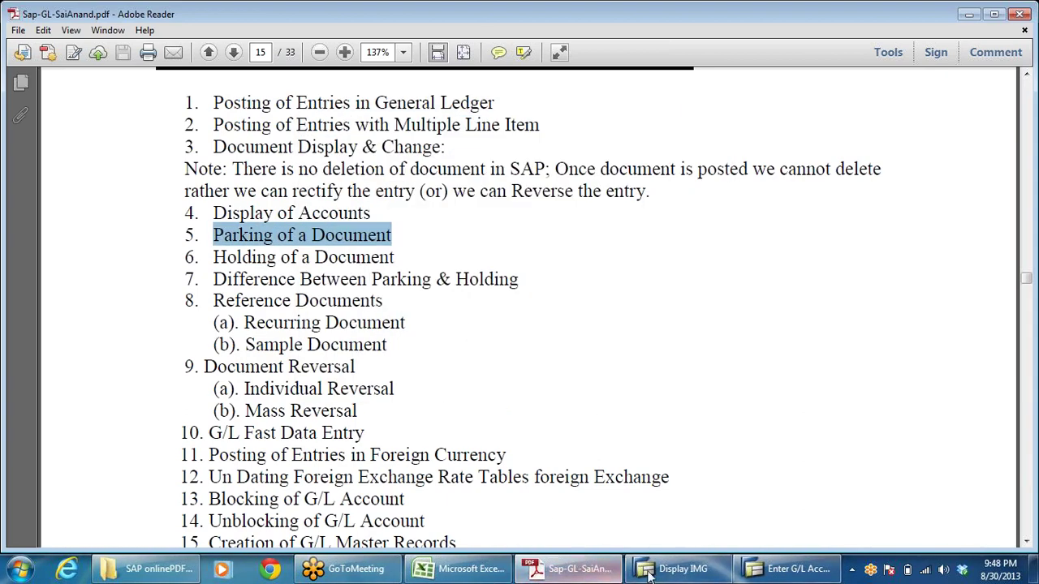
pyautogui.click(752, 574)
# Leave the F-02 G/L posting screen without saving the entry
pyautogui.click(275, 50)
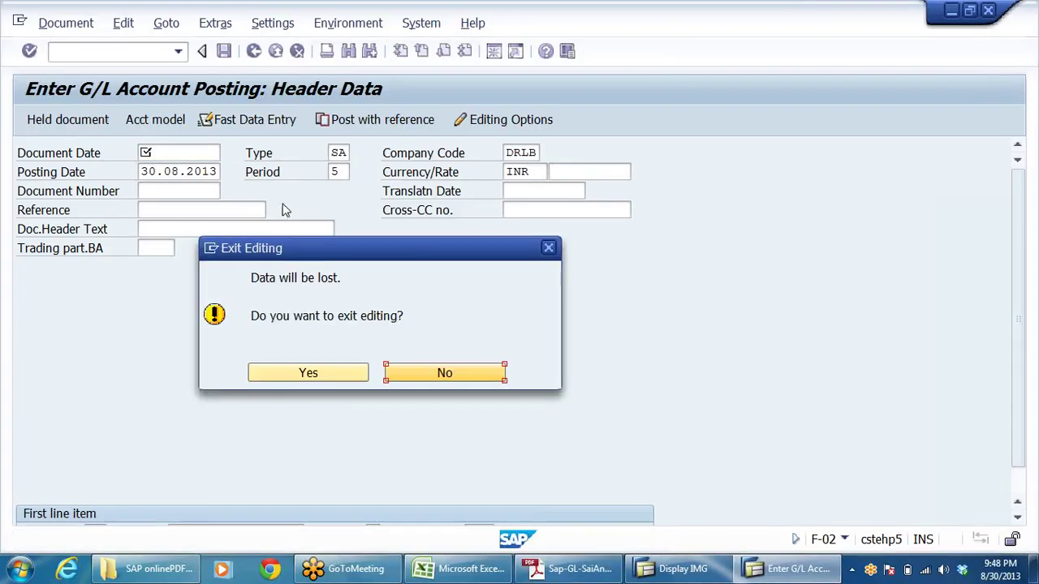
pyautogui.click(308, 373)
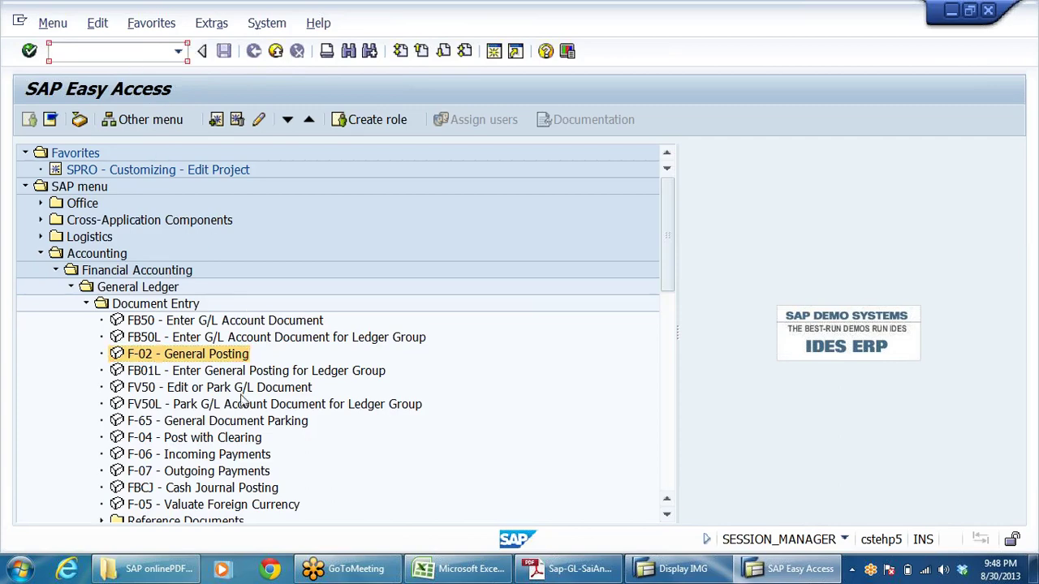
pyautogui.click(254, 440)
pyautogui.scroll(-2, 296, 423)
pyautogui.scroll(-2, 296, 418)
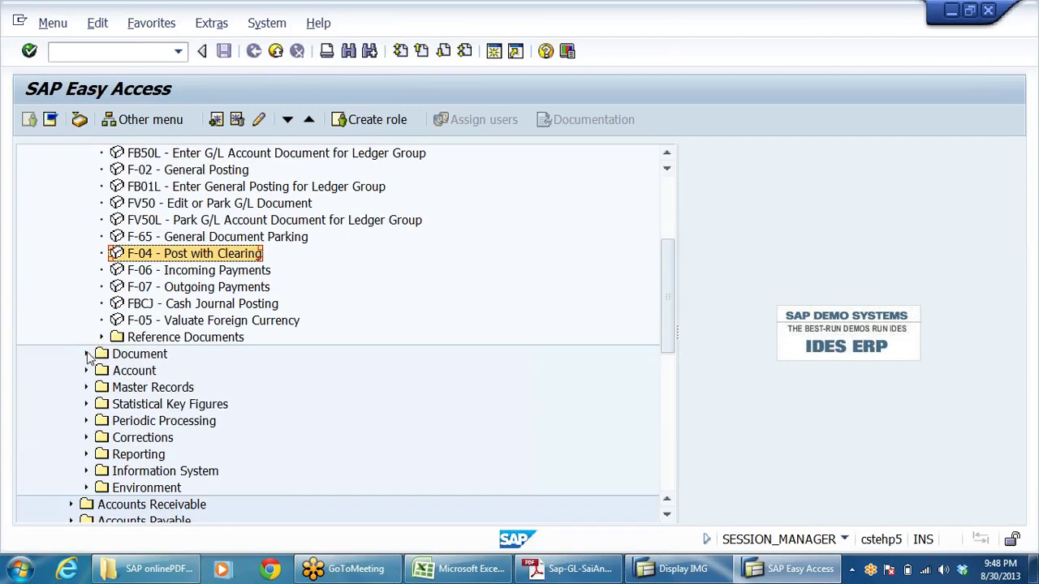
# Start FB03 Display Document for DRLB and clear the prefilled document number 13
pyautogui.click(87, 354)
pyautogui.doubleClick(186, 371)
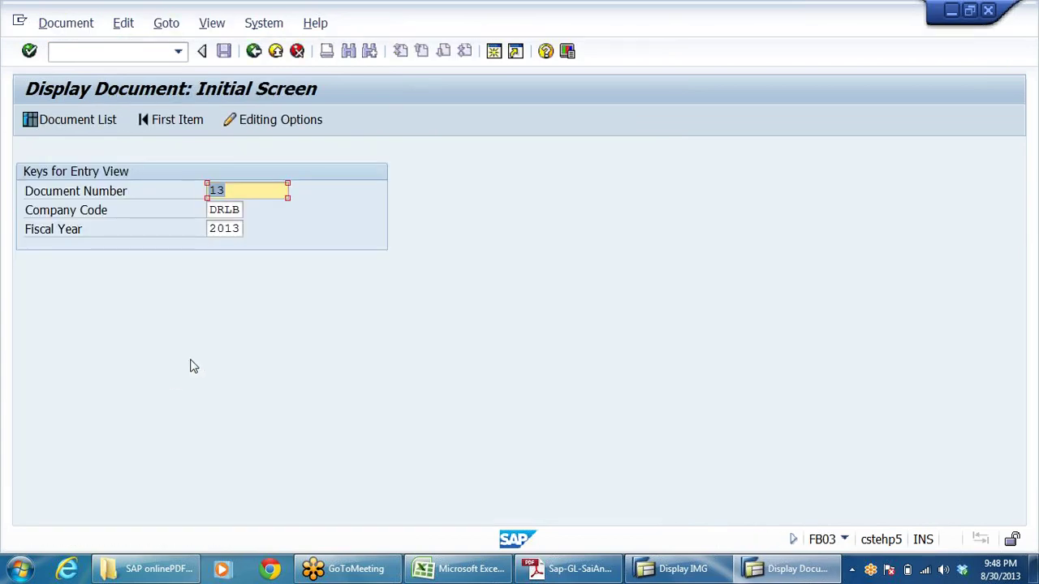
pyautogui.click(243, 191)
pyautogui.press('BackSpace')
pyautogui.press('BackSpace')
pyautogui.click(79, 120)
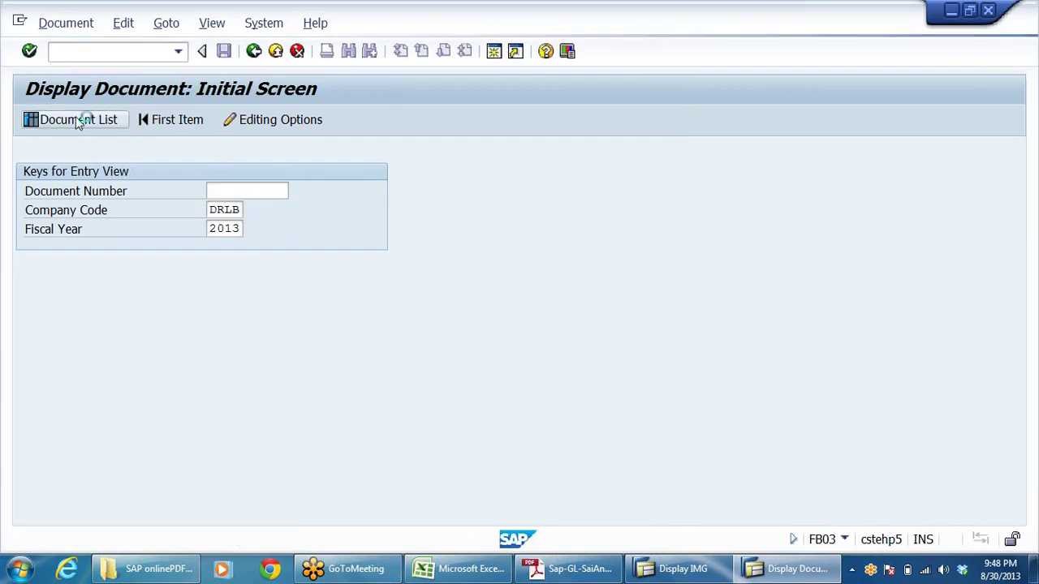
# List DRLB's documents, open posted document 11, then go back to the start screen
pyautogui.click(29, 120)
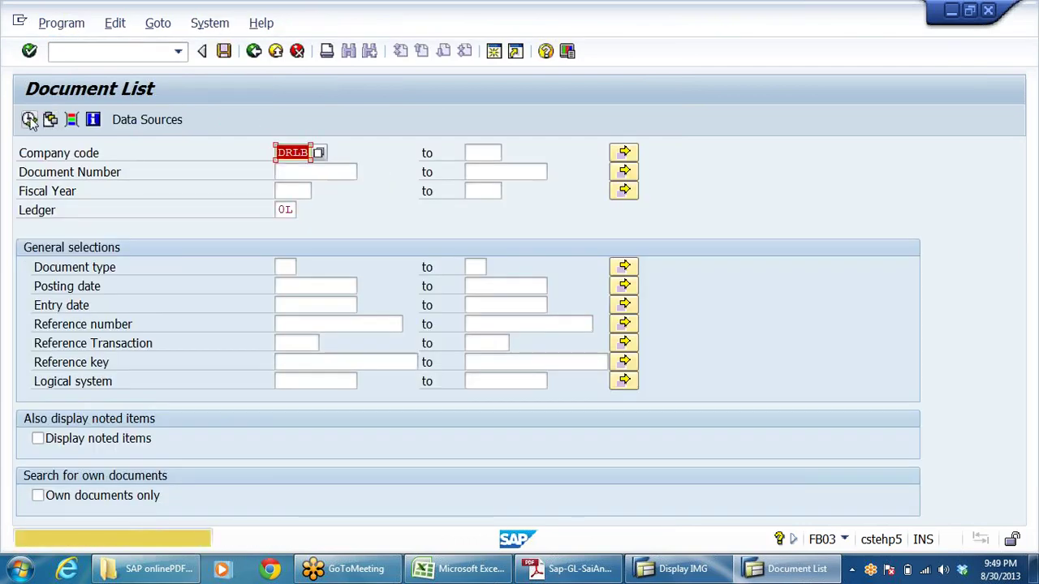
pyautogui.click(30, 119)
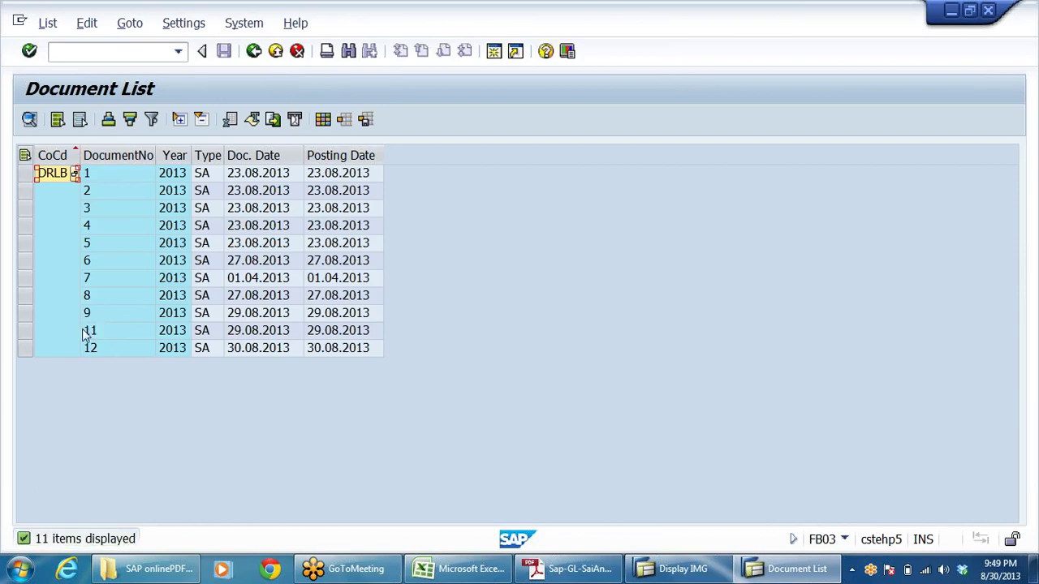
pyautogui.doubleClick(102, 333)
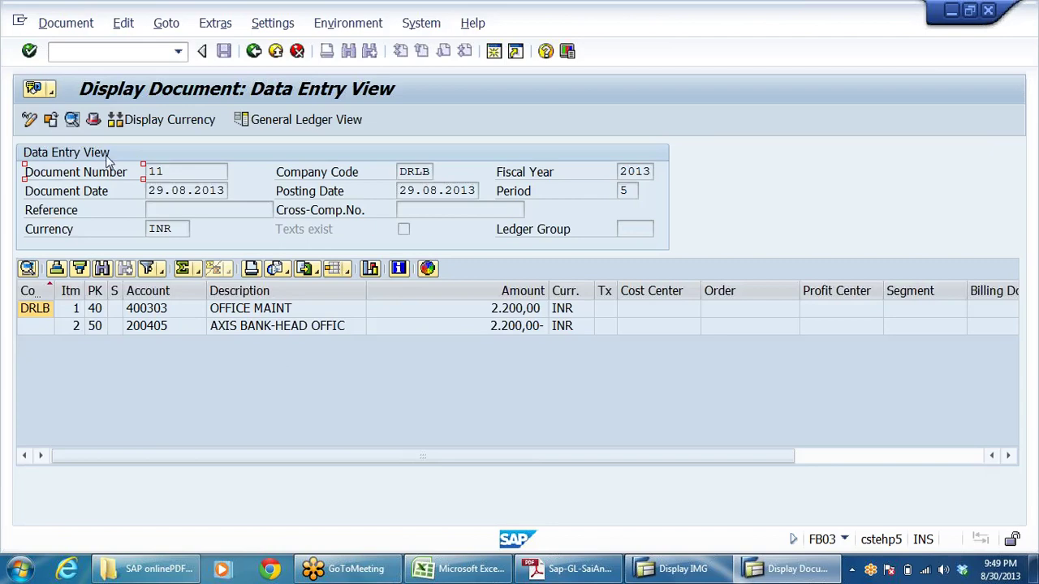
pyautogui.click(253, 51)
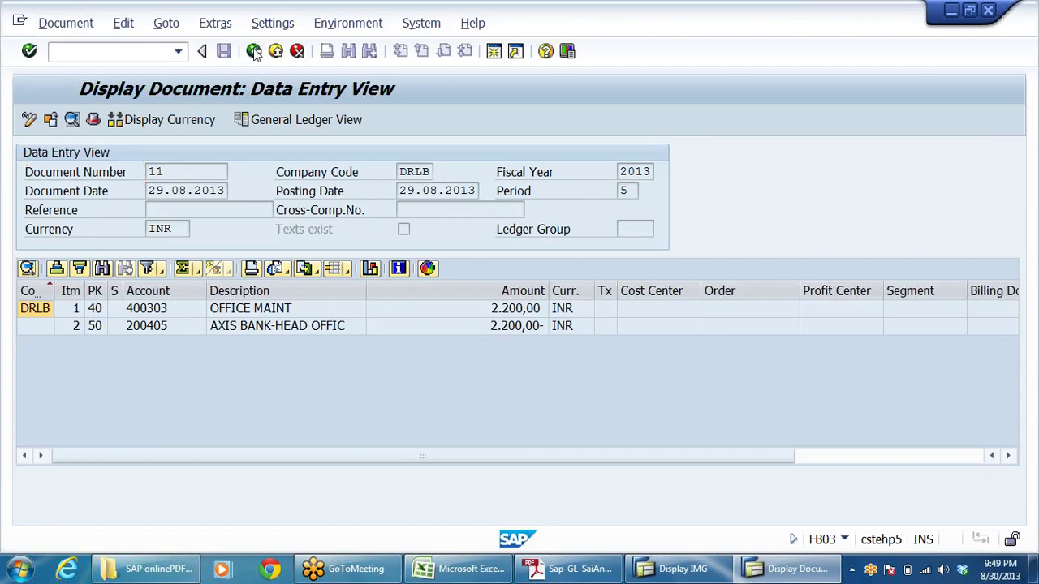
pyautogui.click(253, 51)
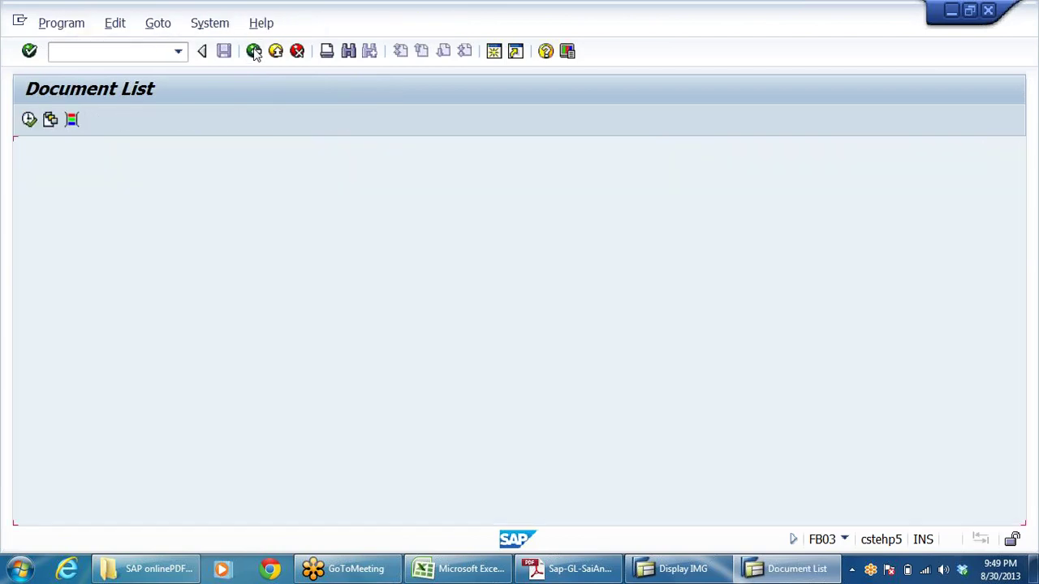
pyautogui.click(253, 51)
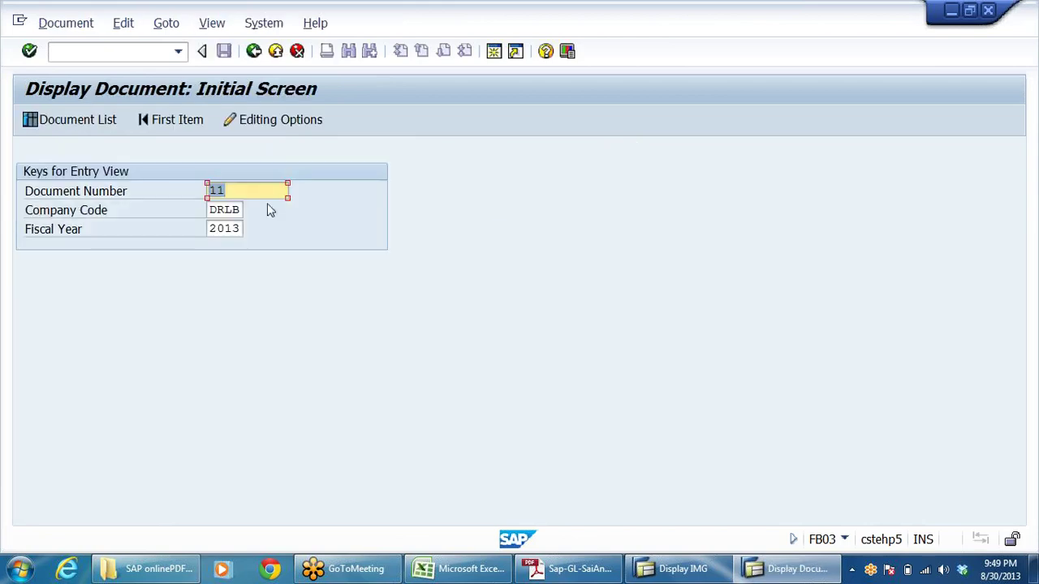
# Display document 10 and check its header status showing a deleted parked document
pyautogui.write('10')
pyautogui.press('Return')
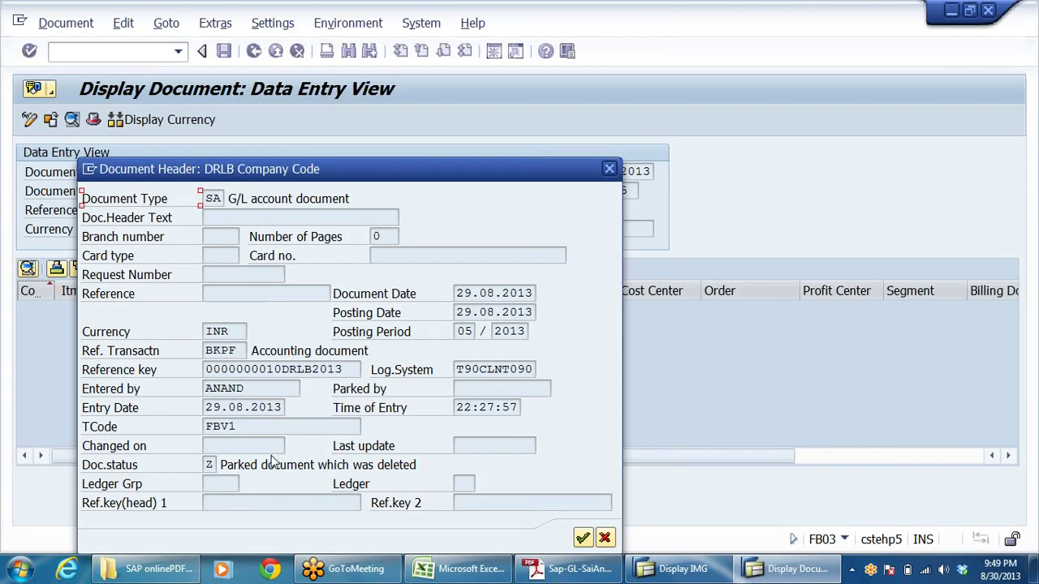
pyautogui.moveTo(219, 466); pyautogui.dragTo(414, 464)
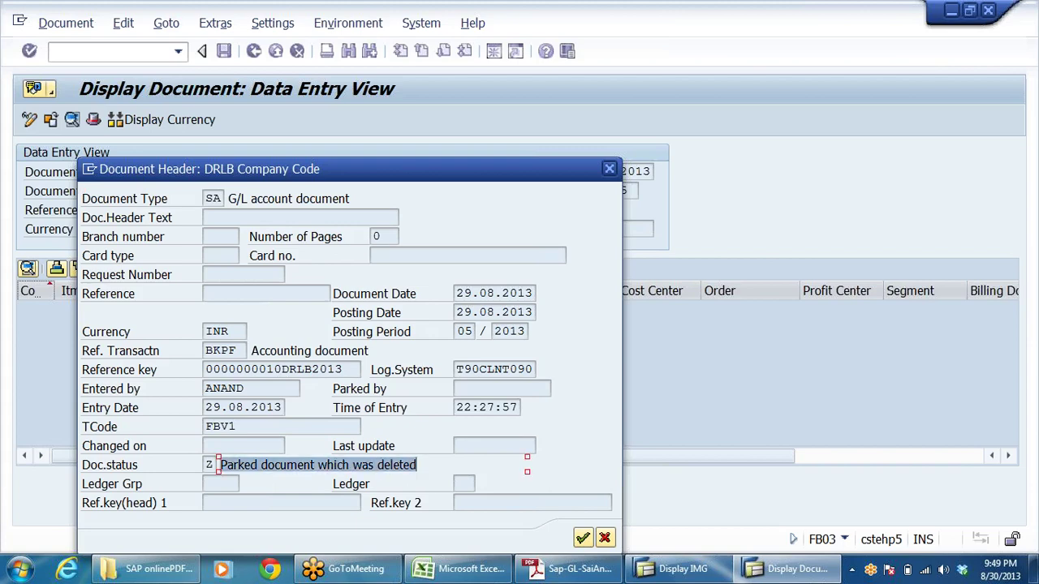
pyautogui.click(610, 169)
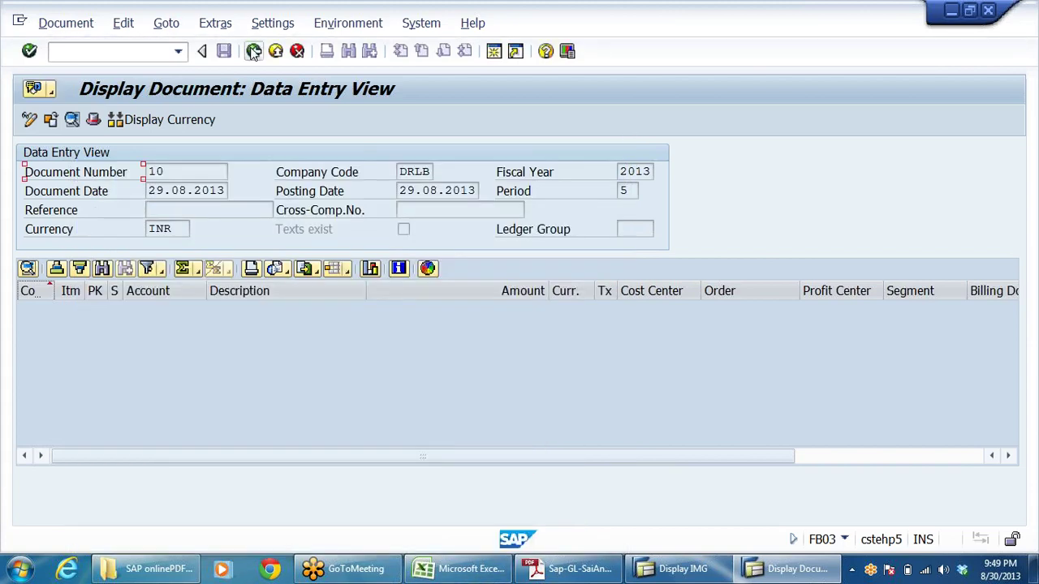
# Return to Easy Access, collapse the Document folders, and bring up the course notes PDF
pyautogui.click(254, 51)
pyautogui.click(254, 51)
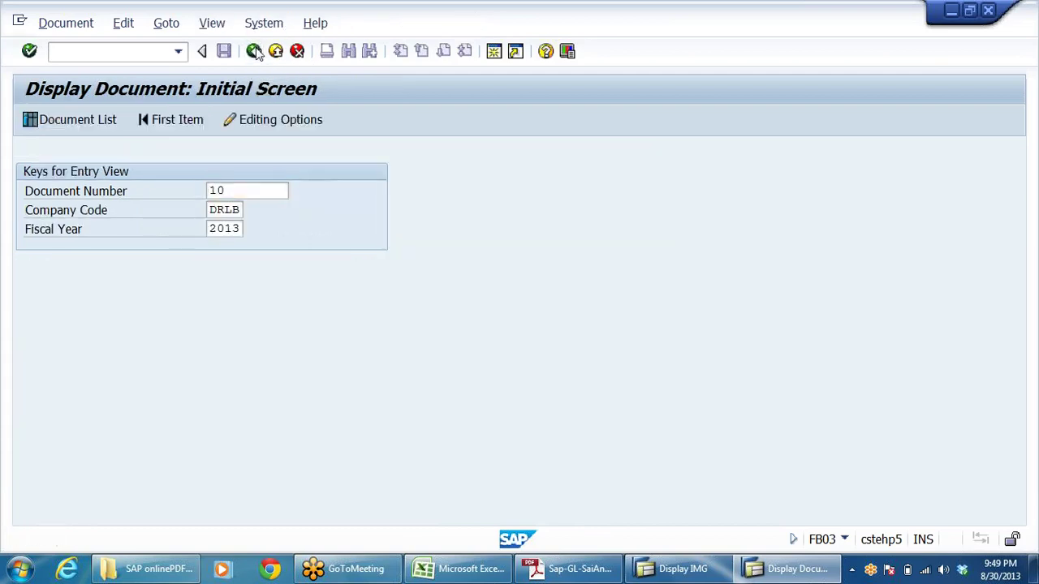
pyautogui.scroll(3, 345, 280)
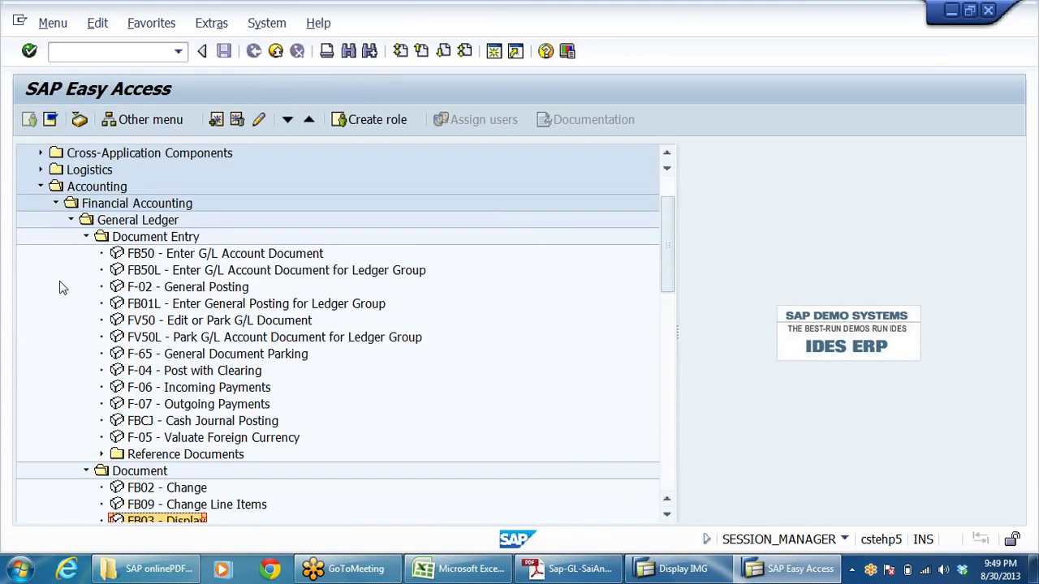
pyautogui.click(86, 237)
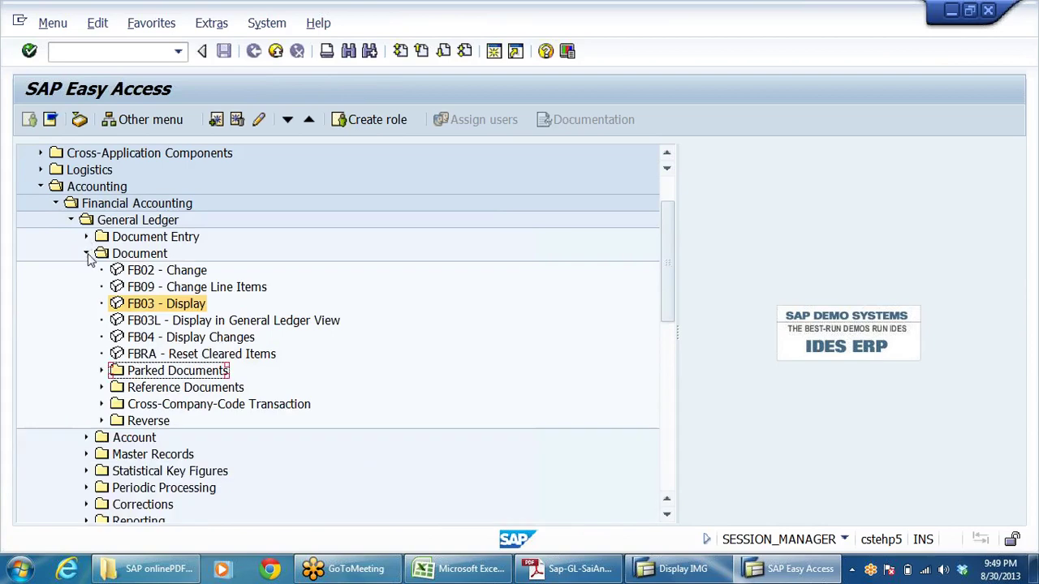
pyautogui.click(86, 253)
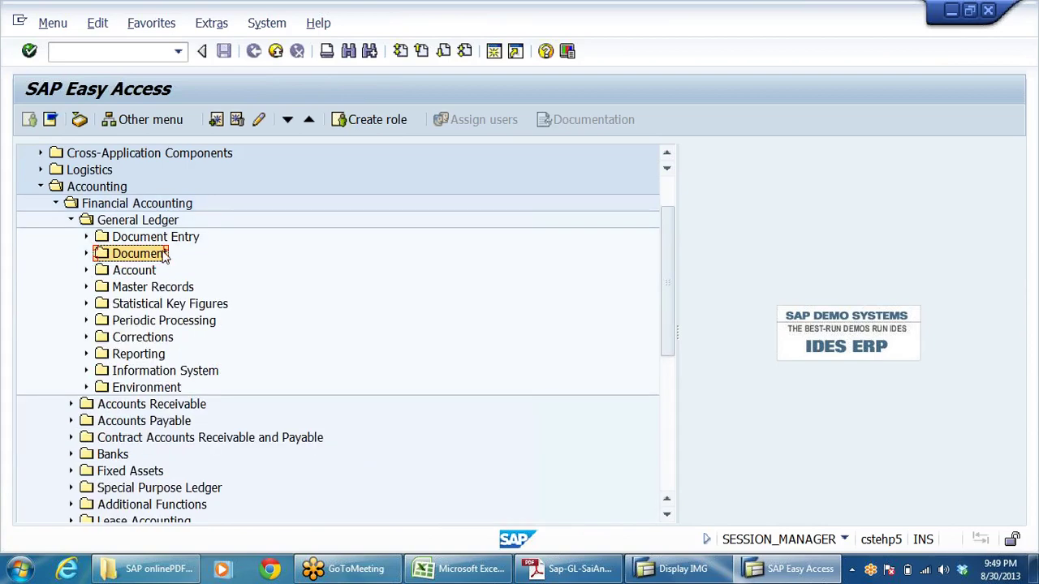
pyautogui.click(578, 568)
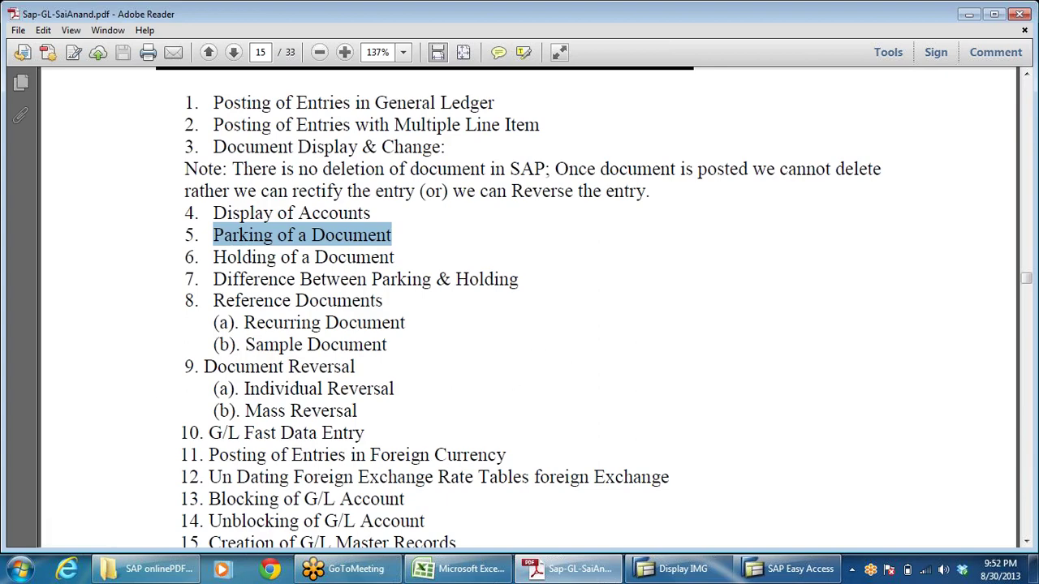
# Highlight the Recurring Document and Sample Document topics under item 8 in the course notes
pyautogui.click(312, 323)
pyautogui.moveTo(312, 323); pyautogui.dragTo(405, 324)
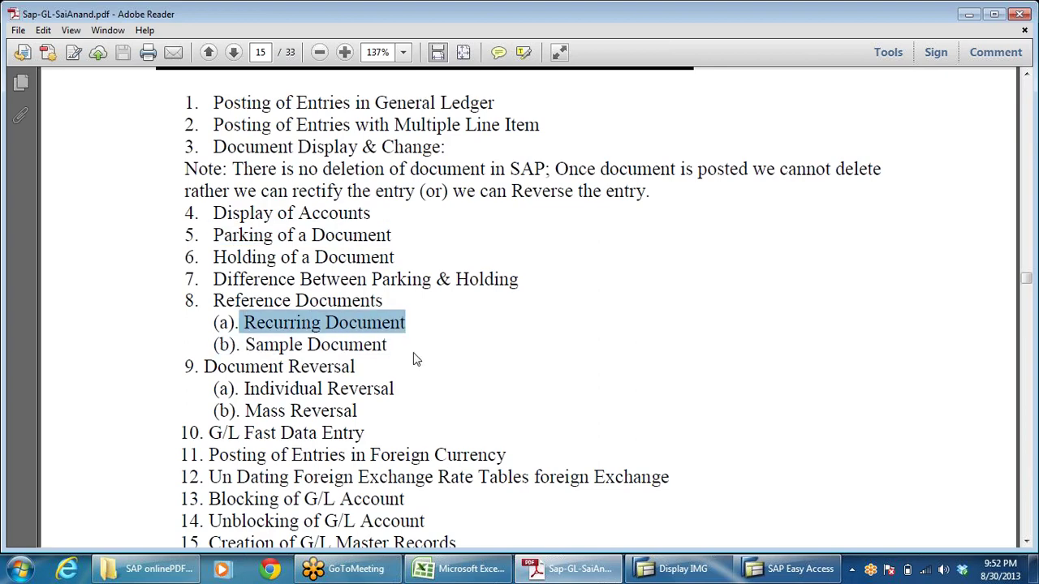
pyautogui.click(393, 323)
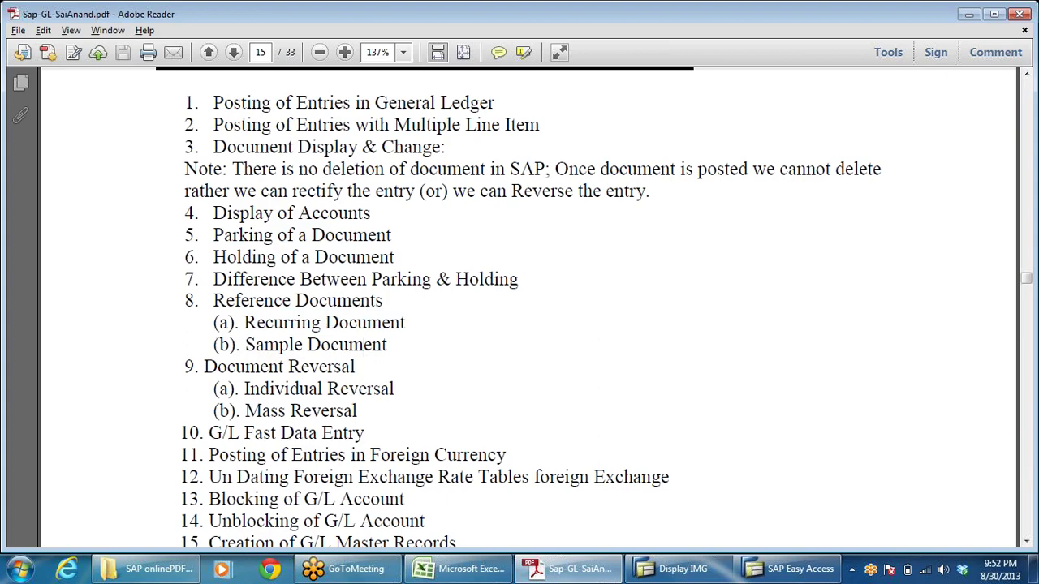
pyautogui.hotkey('alt', 'Tab')
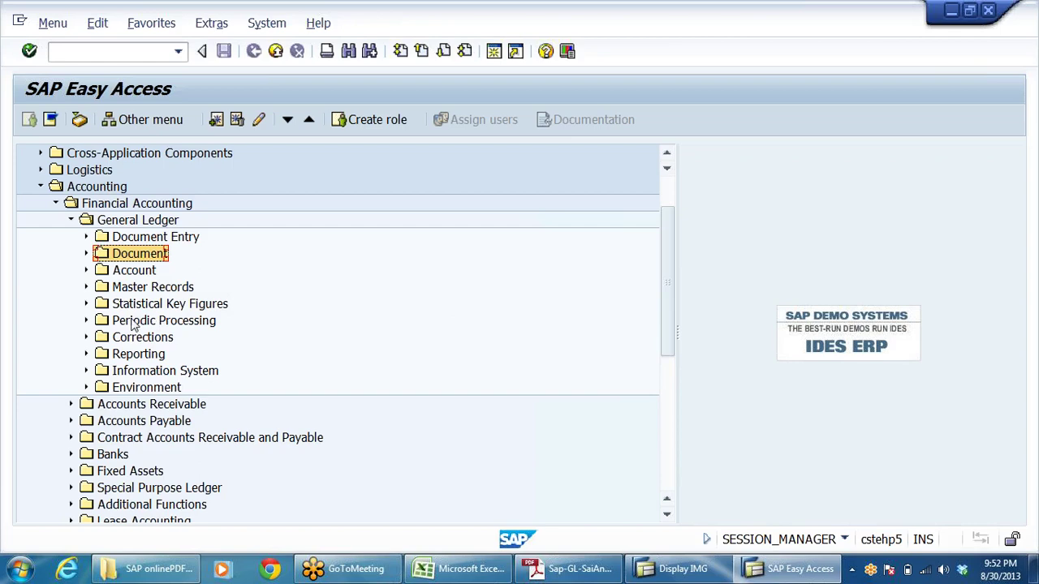
# Expand Document Entry > Reference Documents and start FBD1 Recurring Document
pyautogui.click(141, 241)
pyautogui.doubleClick(141, 242)
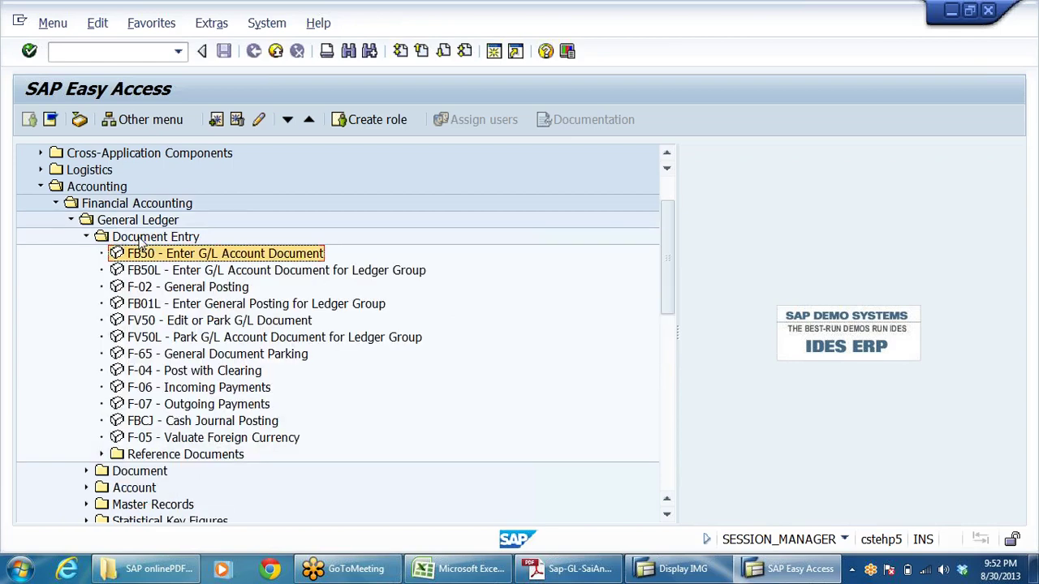
pyautogui.press('Down')
pyautogui.press('Down')
pyautogui.press('Down')
pyautogui.press('Down')
pyautogui.press('Down')
pyautogui.press('Down')
pyautogui.press('Down')
pyautogui.press('Down')
pyautogui.press('Down')
pyautogui.press('Down')
pyautogui.press('Down')
pyautogui.press('Down')
pyautogui.press('Right')
pyautogui.press('Down')
pyautogui.press('Down')
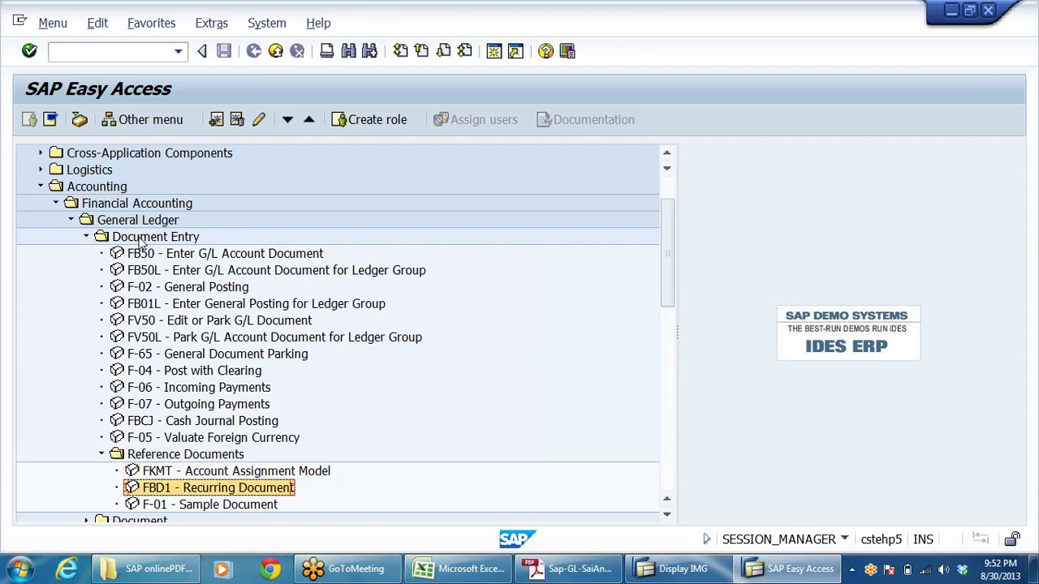
pyautogui.press('Return')
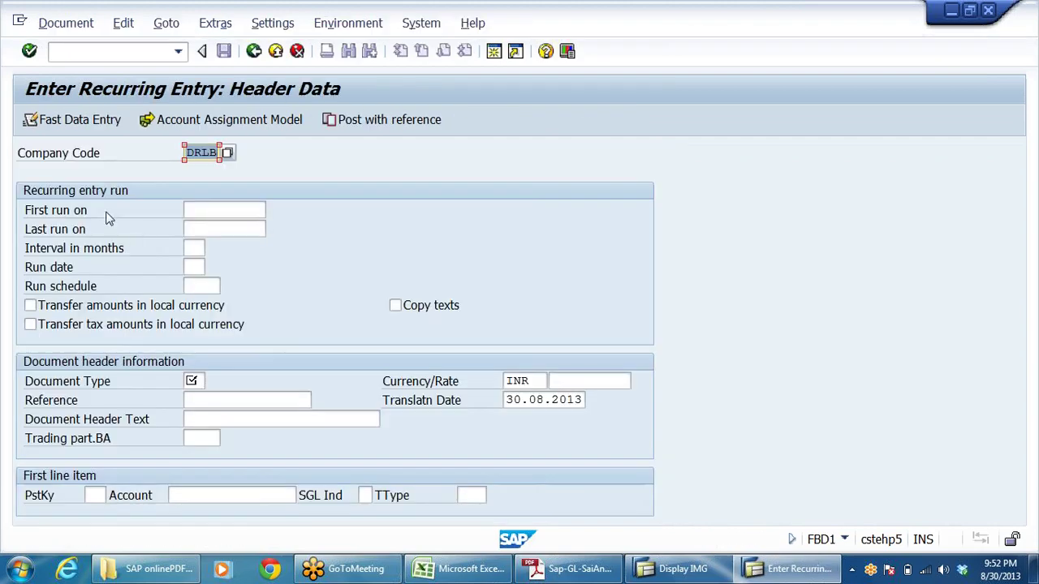
# Exit the recurring entry screen back to the Easy Access tree and switch to the course PDF
pyautogui.click(276, 51)
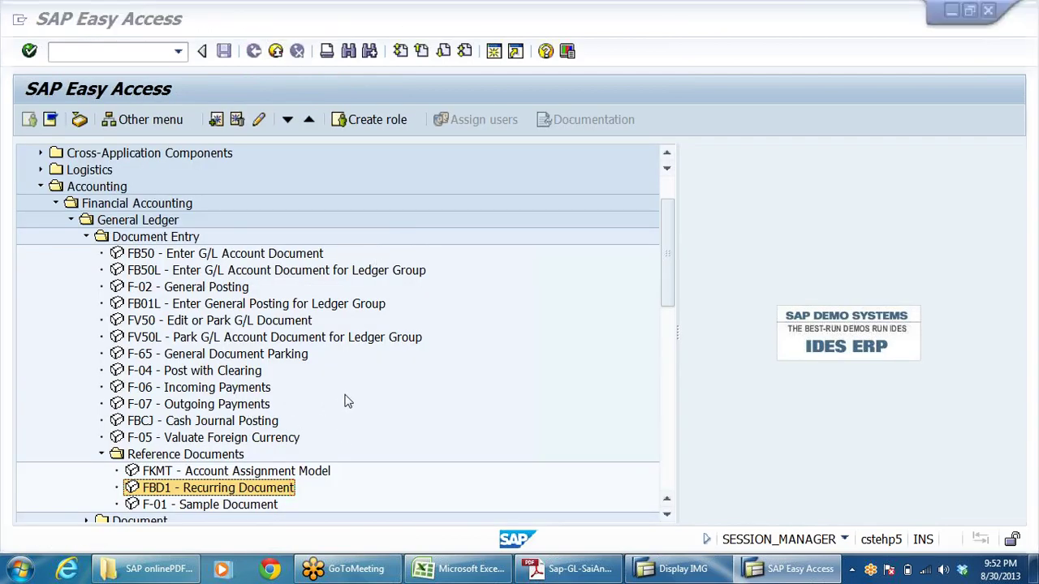
pyautogui.press('capslock')
pyautogui.press('F10')
pyautogui.click(542, 313)
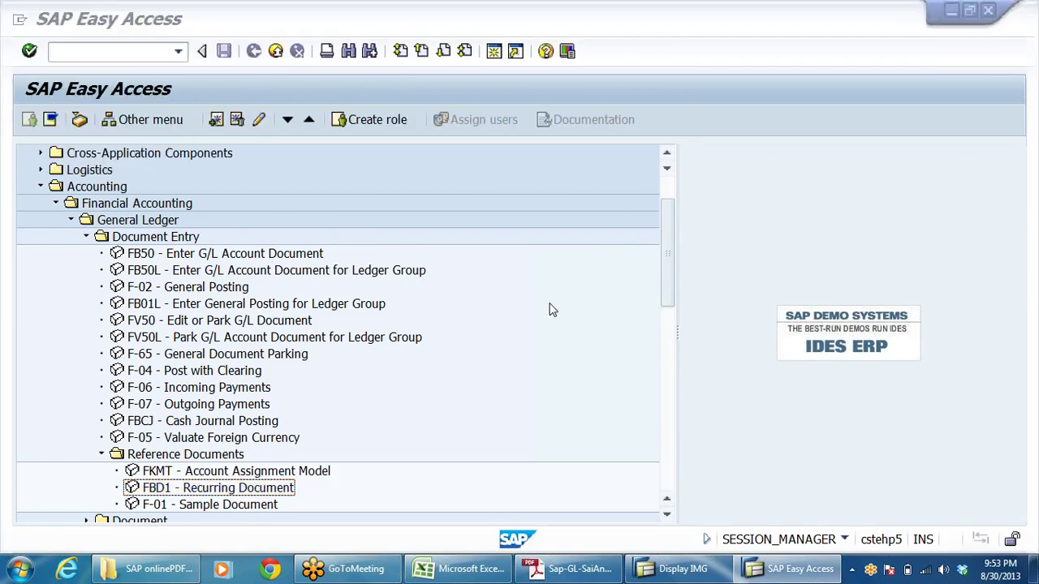
pyautogui.hotkey('alt', 'Tab')
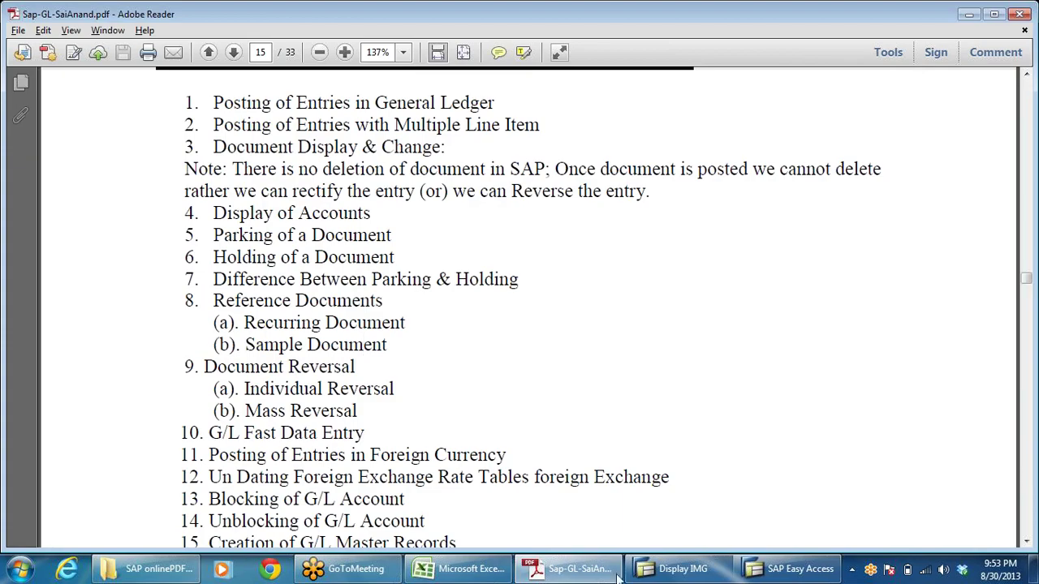
# In the IMG, run Define Document Number Ranges for Entry View and open DRLB's intervals
pyautogui.click(678, 569)
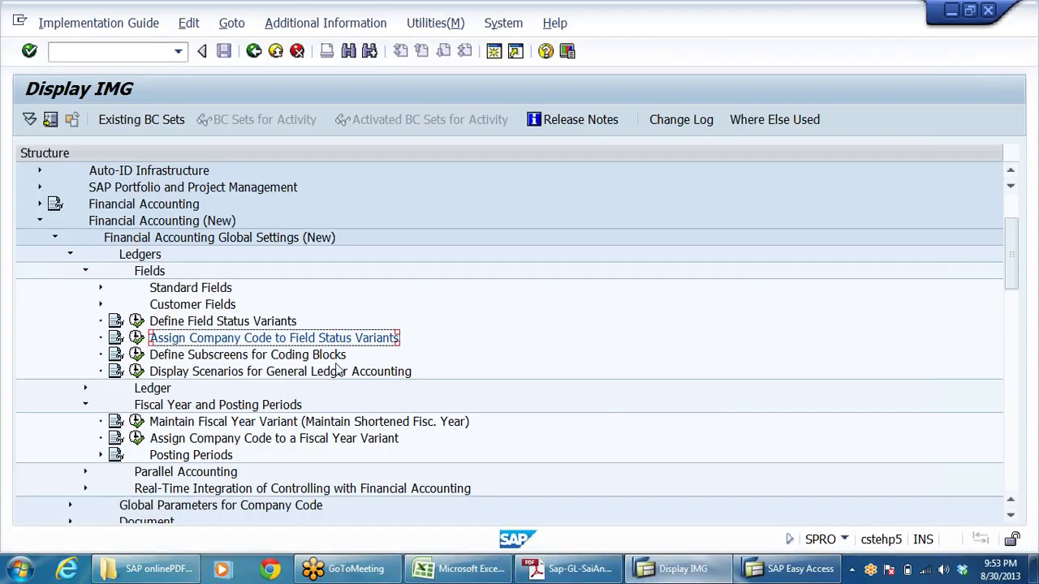
pyautogui.click(86, 405)
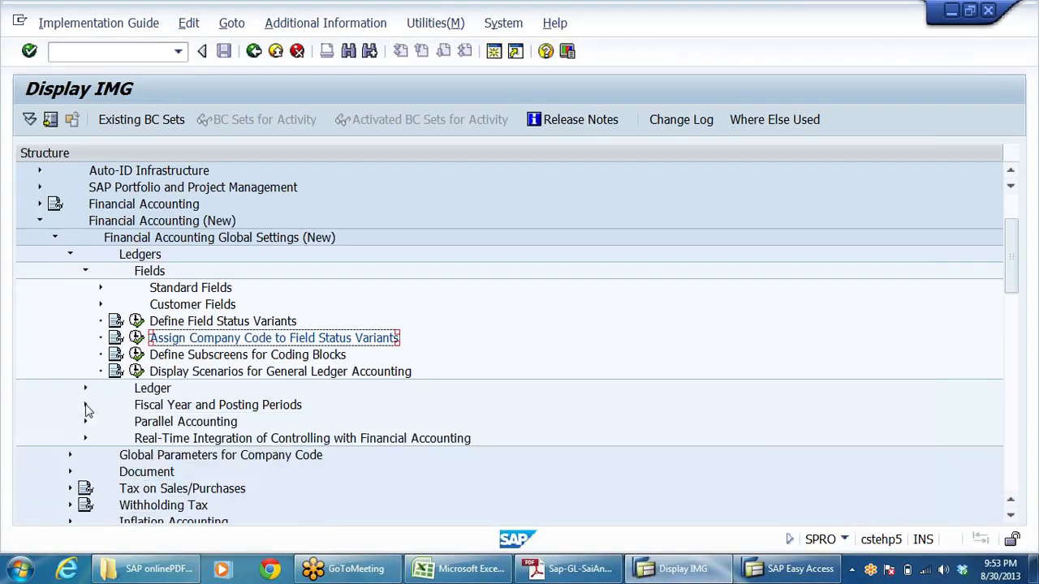
pyautogui.click(85, 272)
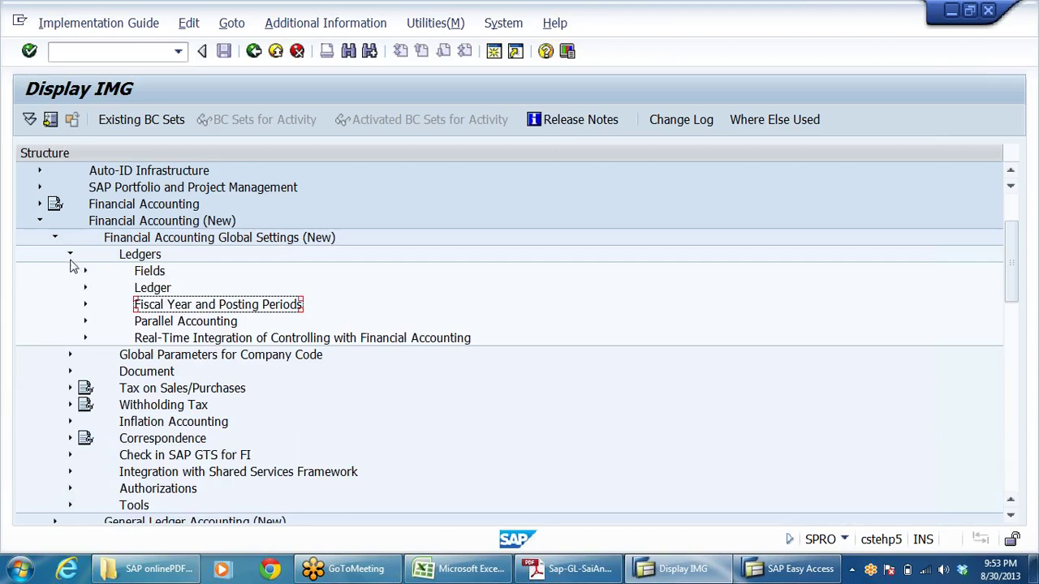
pyautogui.click(69, 255)
pyautogui.doubleClick(152, 289)
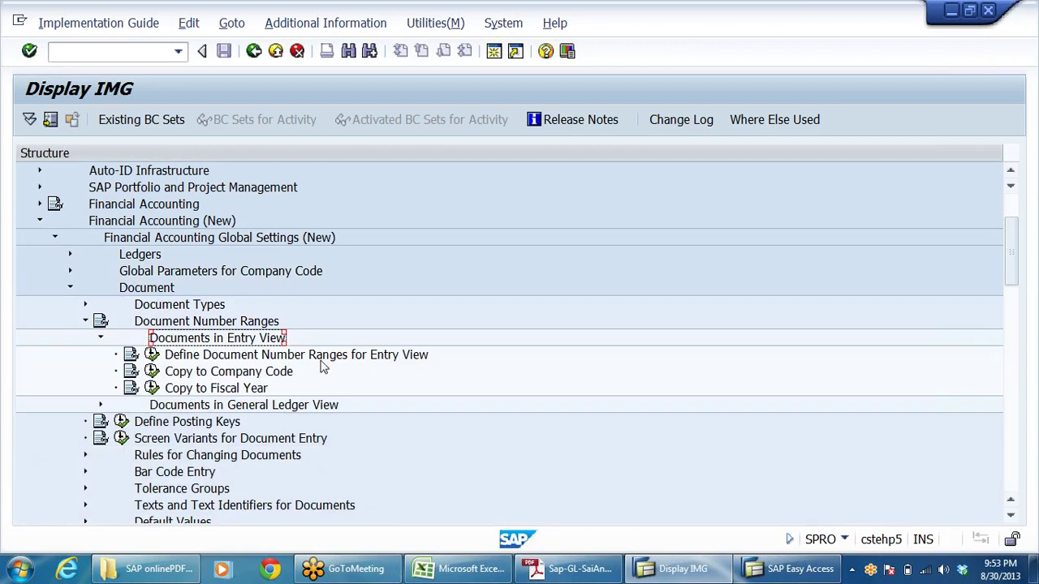
pyautogui.click(327, 360)
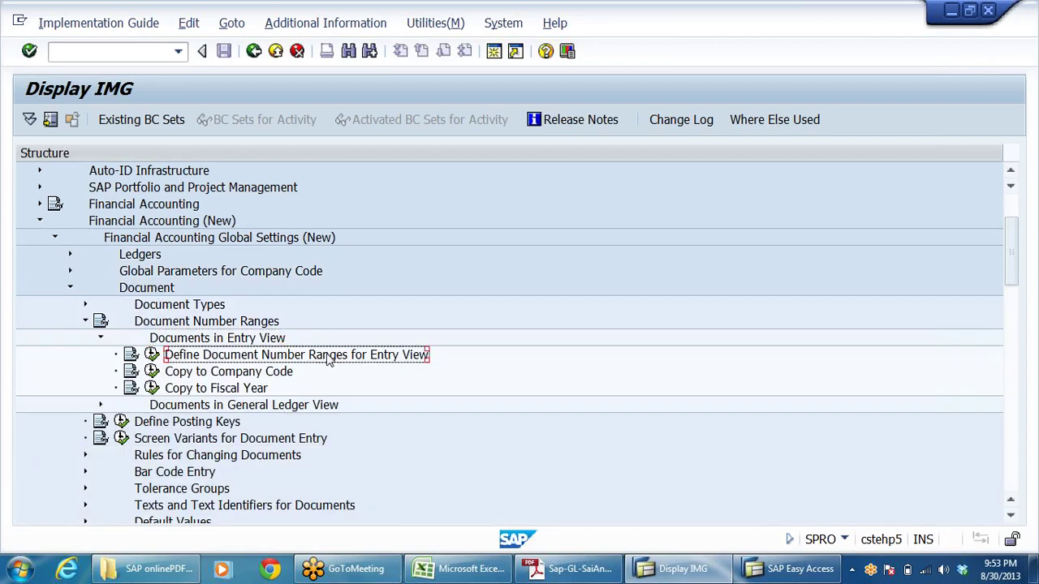
pyautogui.click(151, 356)
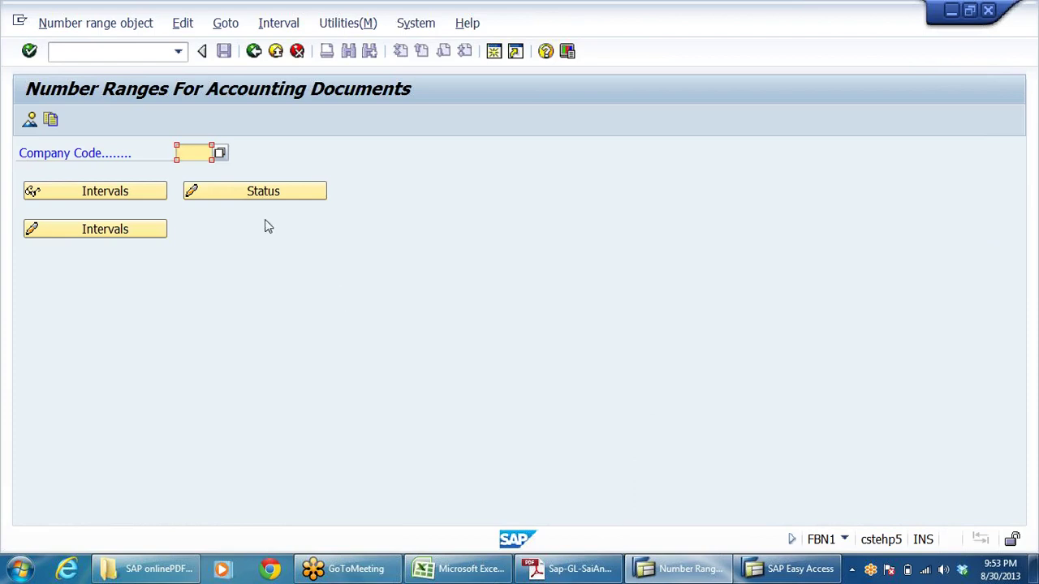
pyautogui.write('D')
pyautogui.click(200, 170)
pyautogui.click(109, 232)
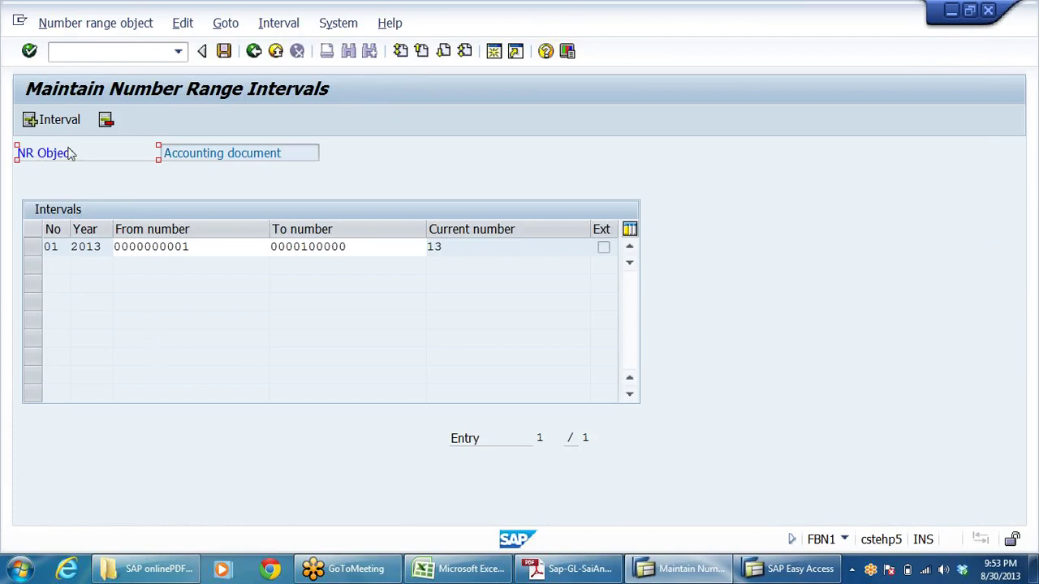
# Insert number range interval X1 for 2013 from 2500001 to 2600000
pyautogui.click(45, 121)
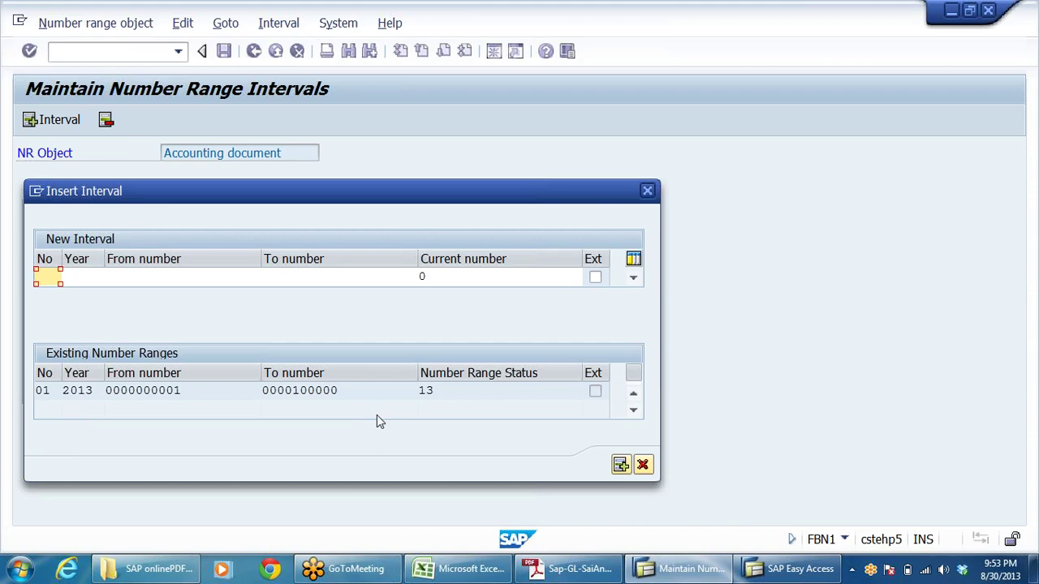
pyautogui.write('X1')
pyautogui.press('Tab')
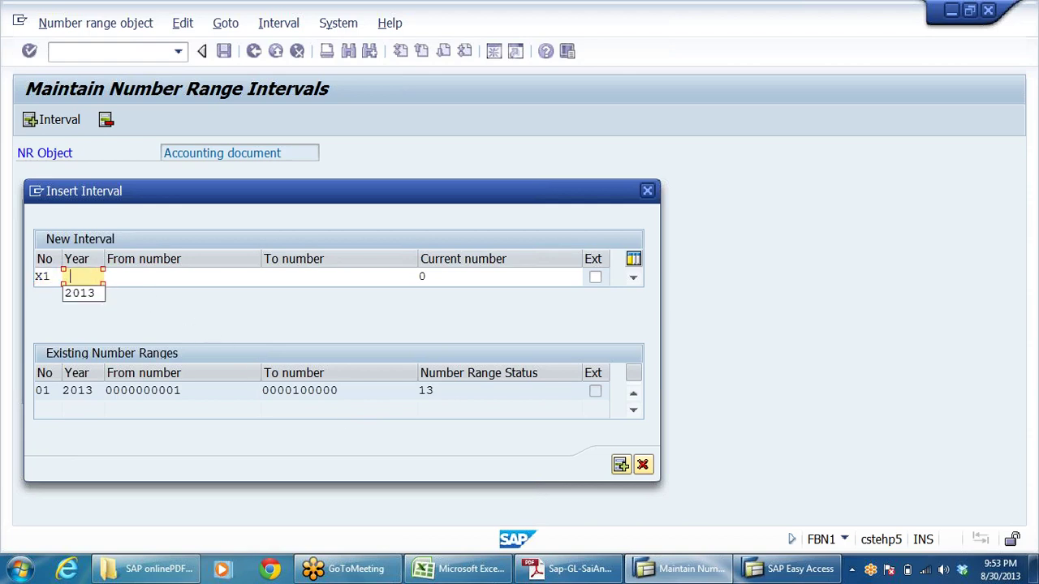
pyautogui.click(81, 293)
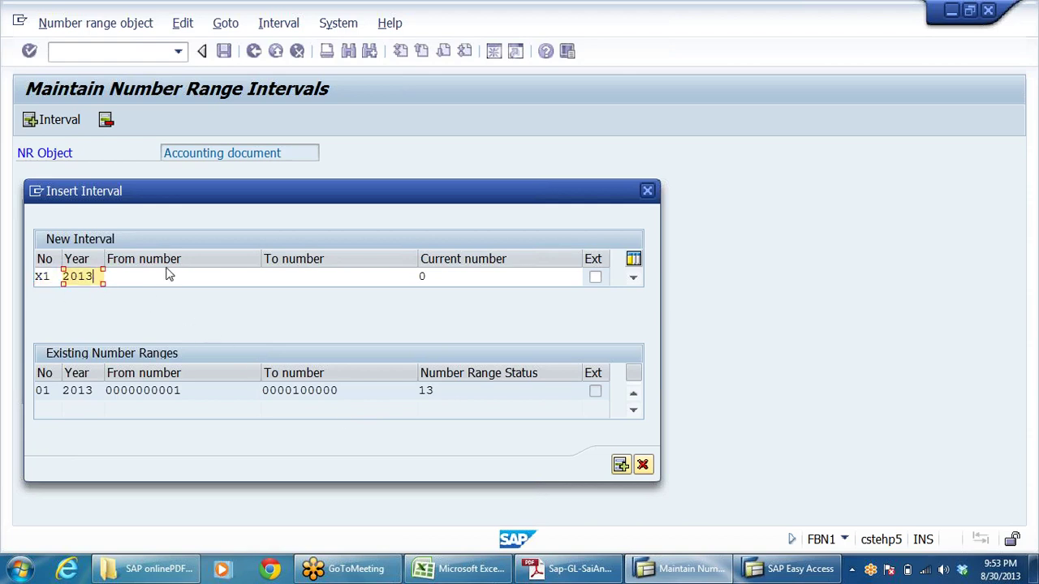
pyautogui.press('Tab')
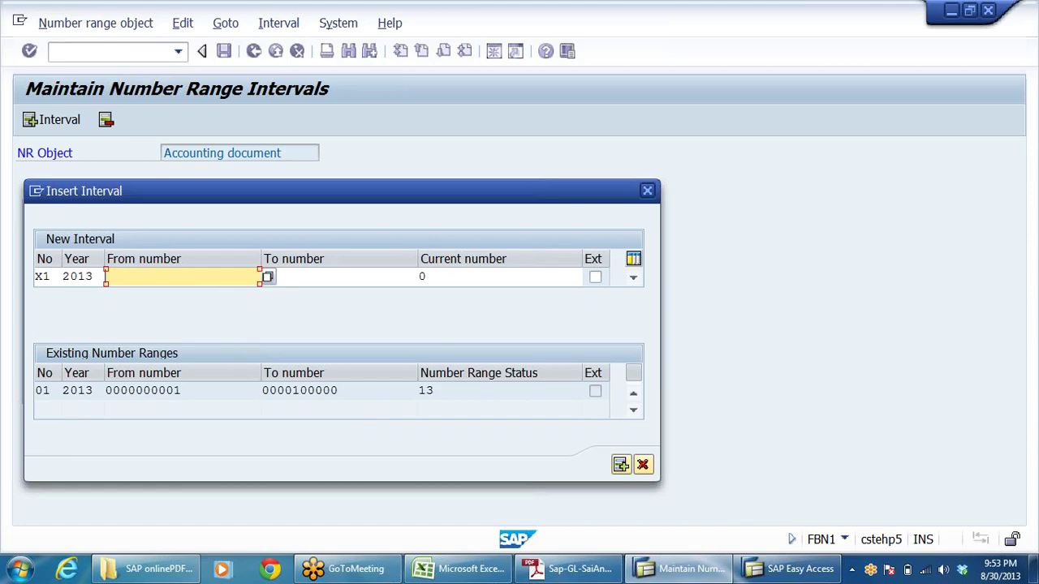
pyautogui.write('2500001')
pyautogui.click(339, 276)
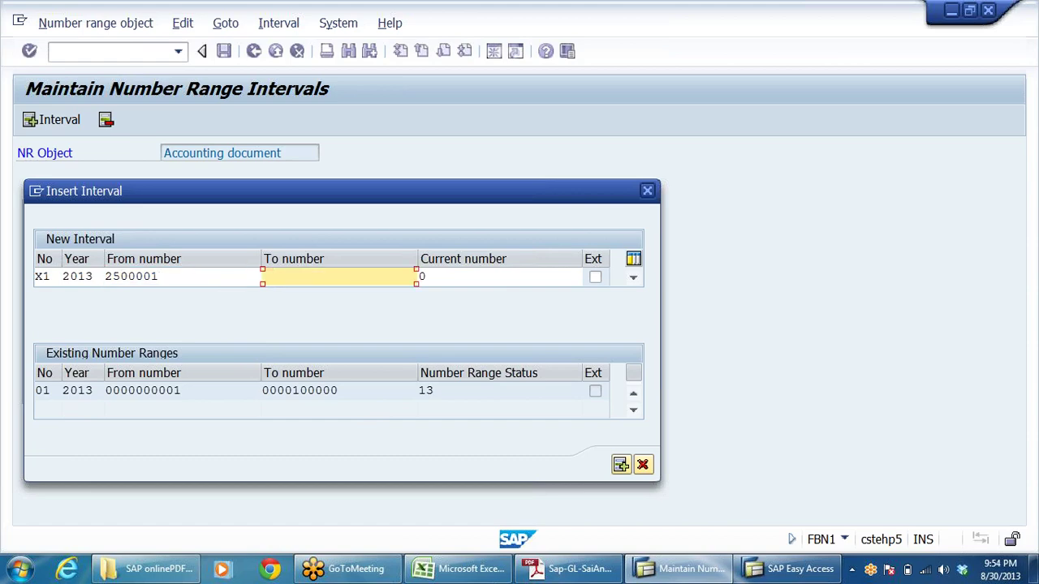
pyautogui.write('2600000')
pyautogui.press('Return')
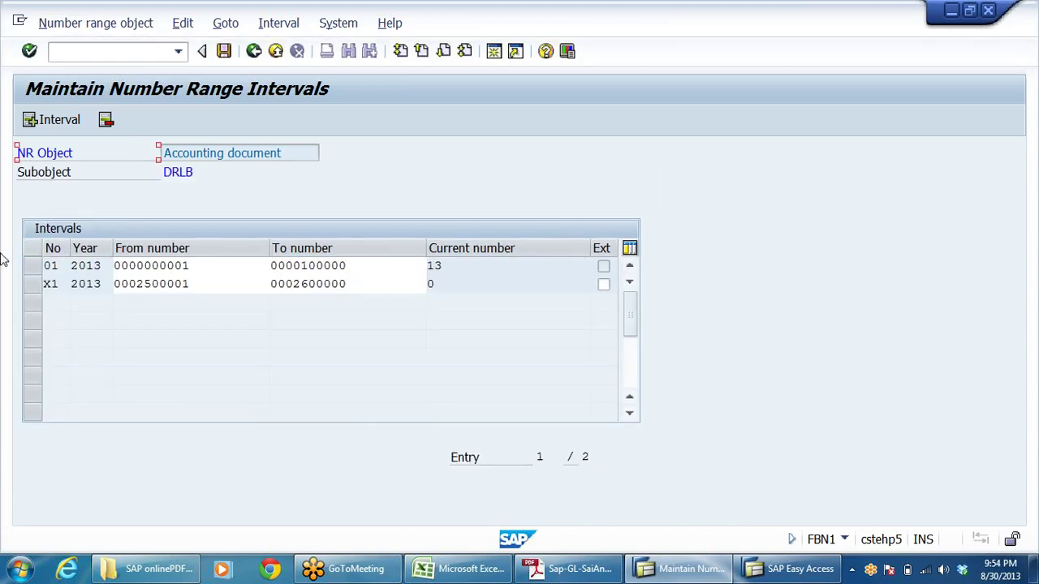
pyautogui.click(49, 283)
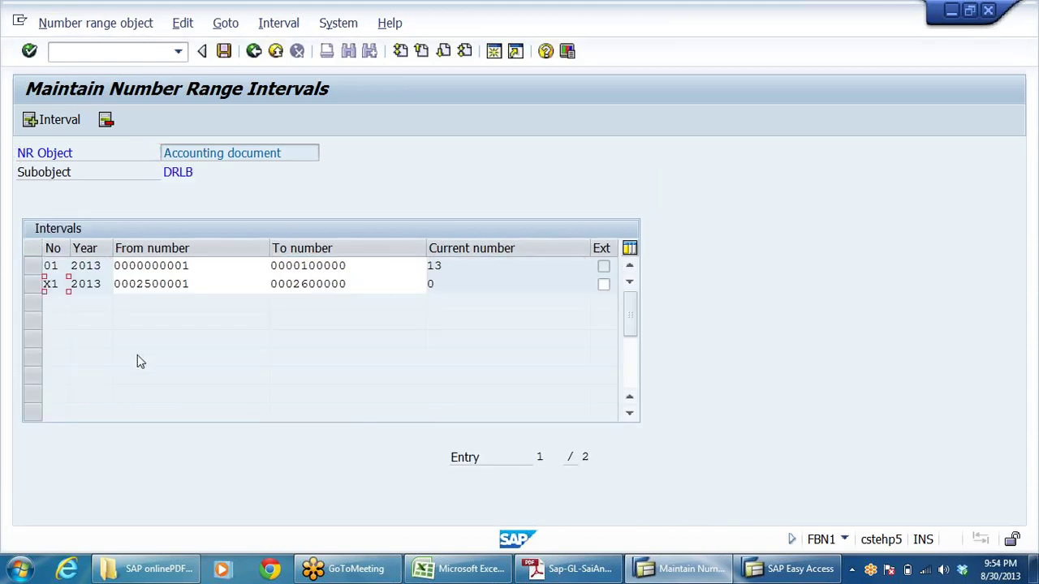
# Start interval X2 for year 2013 with starting number 2600001
pyautogui.click(34, 122)
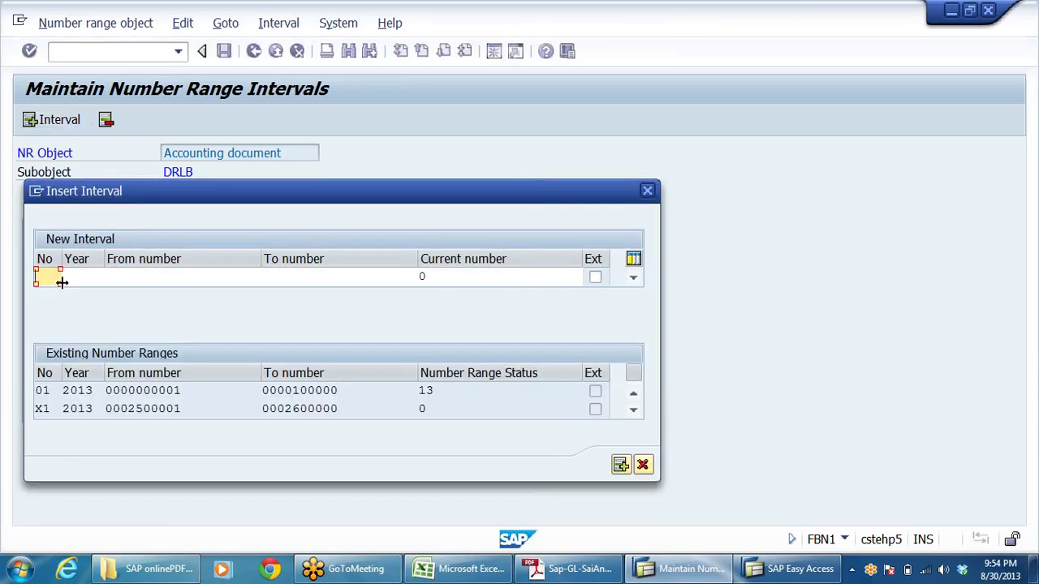
pyautogui.write('X2')
pyautogui.click(63, 277)
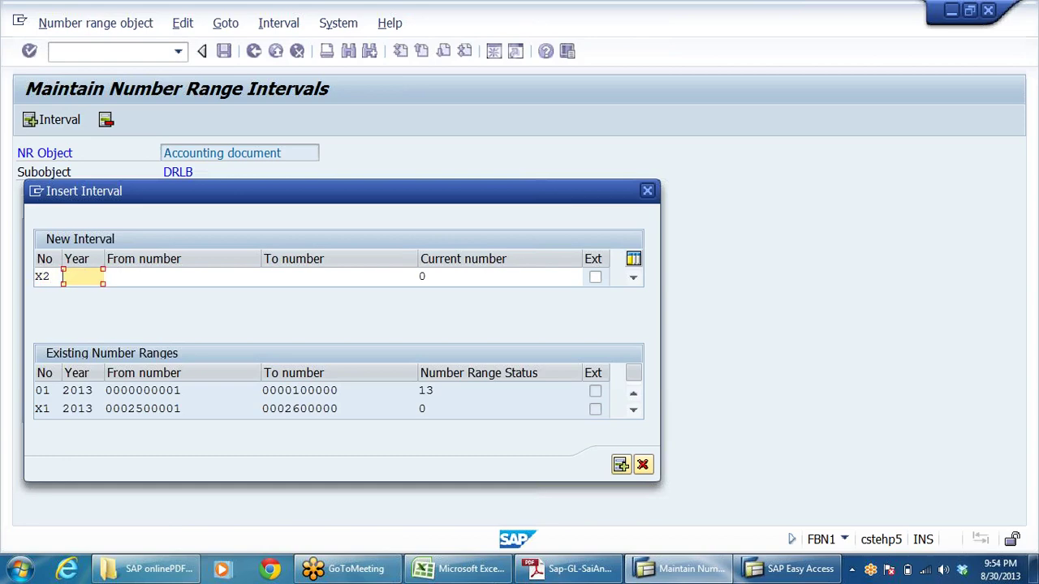
pyautogui.click(79, 293)
pyautogui.click(151, 277)
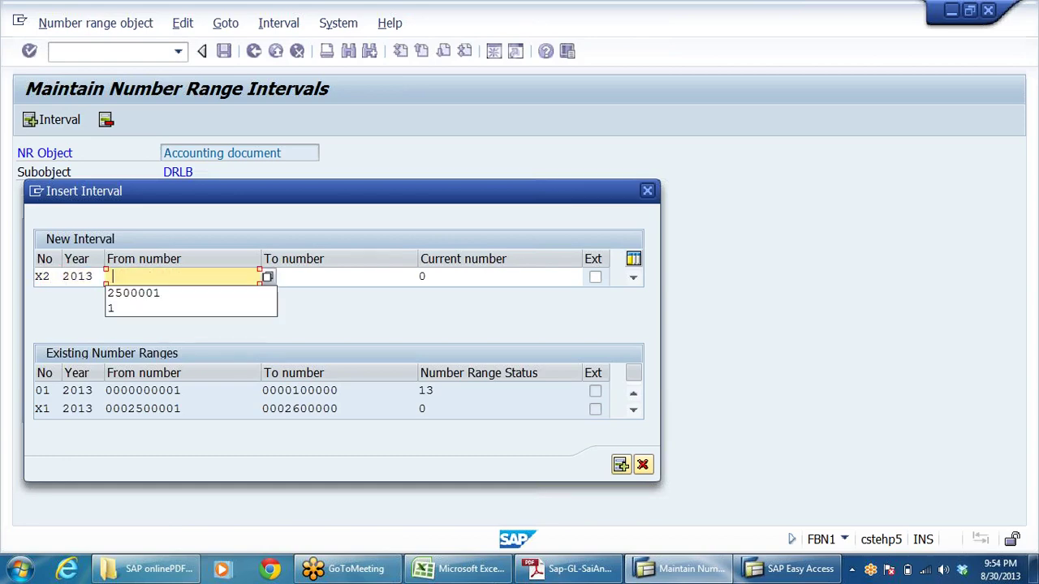
pyautogui.click(151, 294)
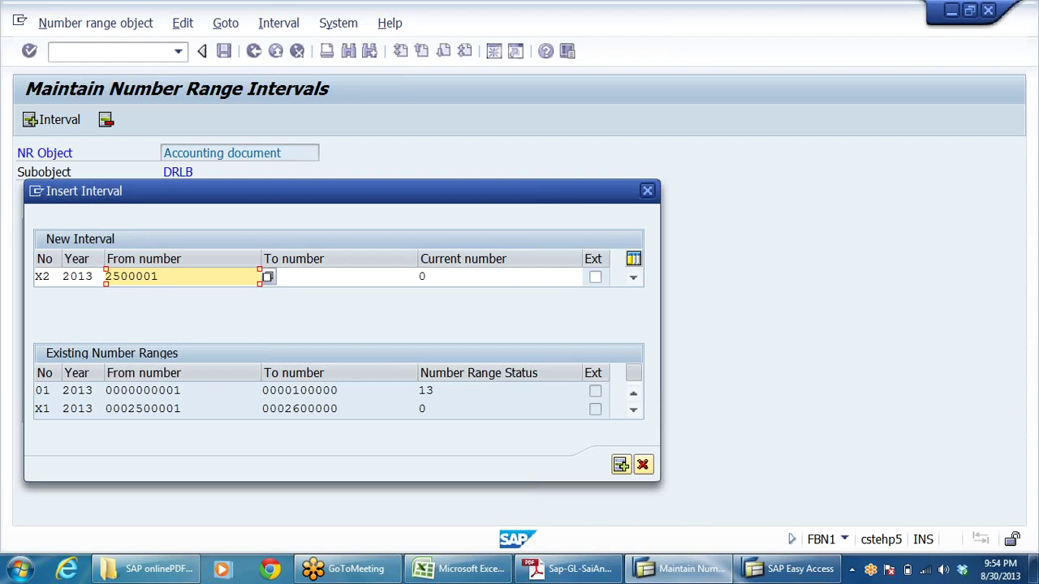
pyautogui.press('BackSpace')
pyautogui.write('6')
# Give X2 the upper limit 2700000 and save the number ranges, acknowledging the transport notice
pyautogui.click(339, 276)
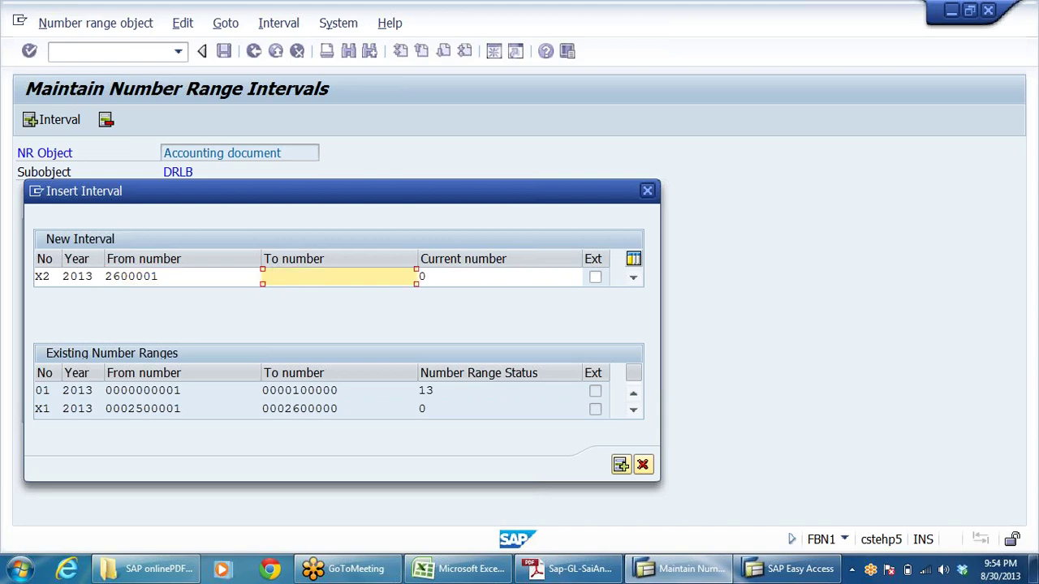
pyautogui.write('2700000')
pyautogui.press('Return')
pyautogui.click(223, 51)
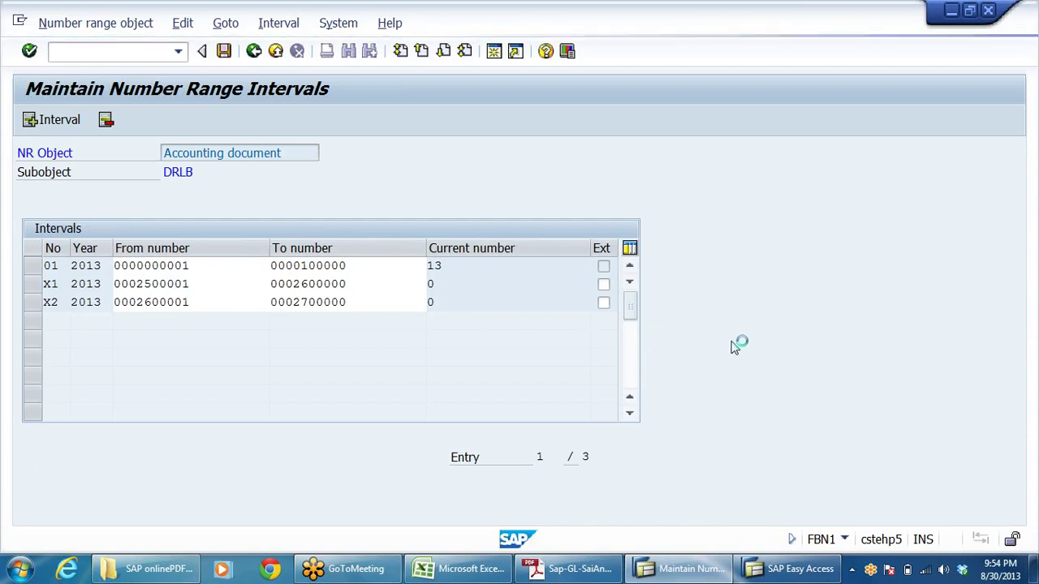
pyautogui.click(615, 538)
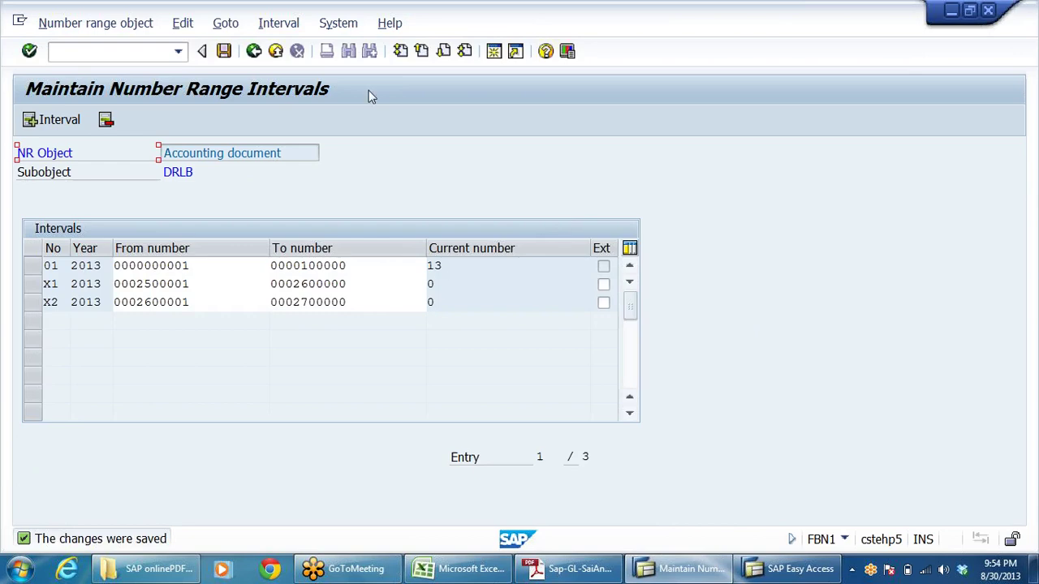
# Leave the IMG and launch FBD1 Recurring Document from the Easy Access tree for DRLB
pyautogui.click(254, 51)
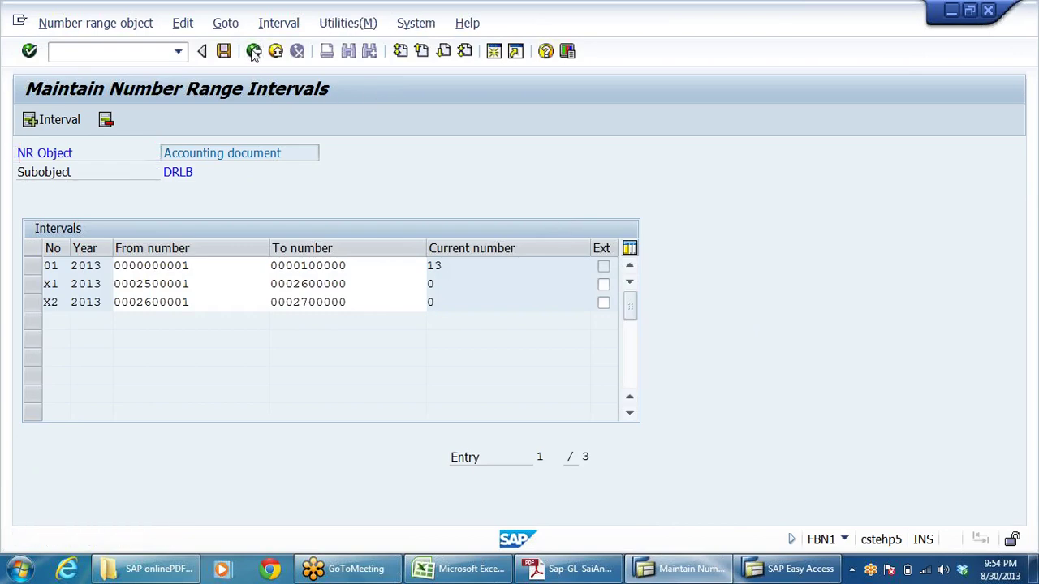
pyautogui.click(254, 52)
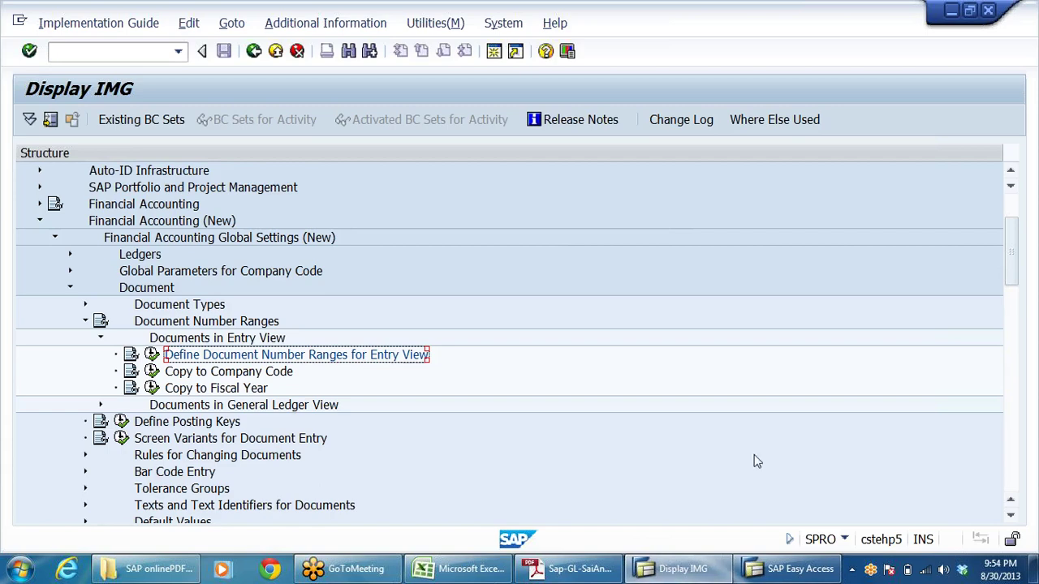
pyautogui.click(703, 572)
pyautogui.click(775, 573)
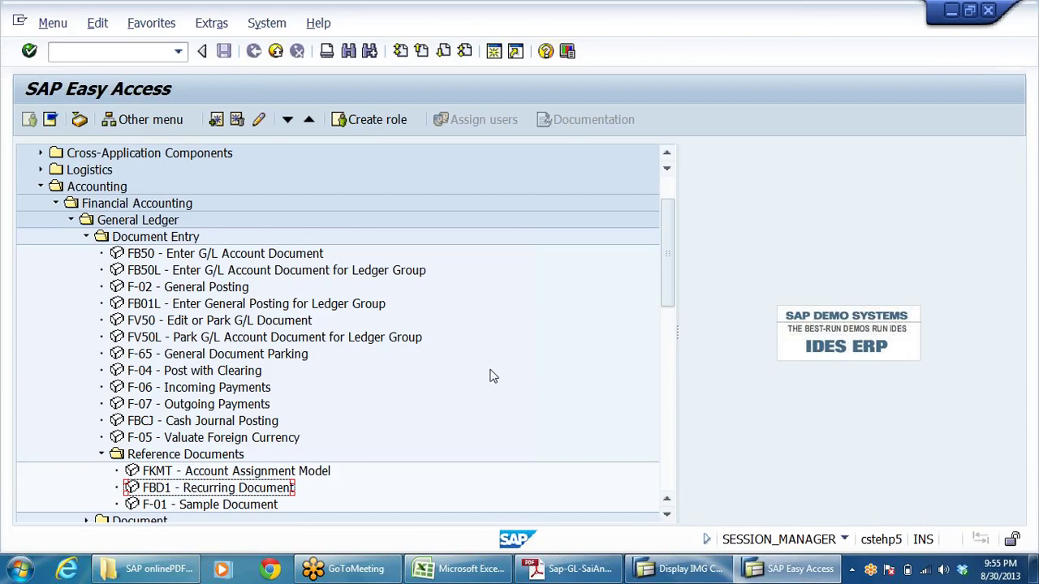
pyautogui.scroll(-2, 487, 378)
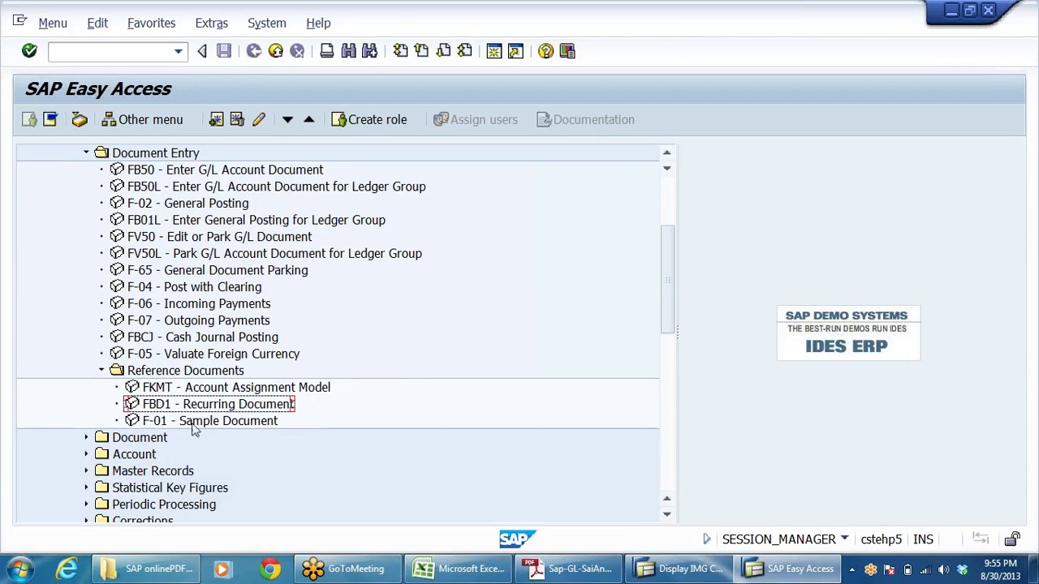
pyautogui.click(174, 409)
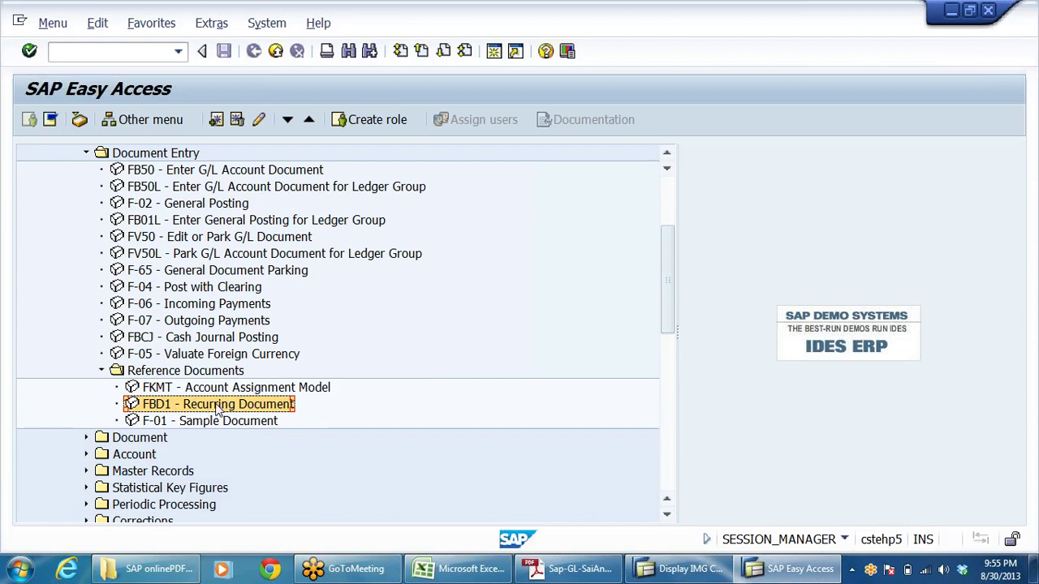
pyautogui.doubleClick(165, 410)
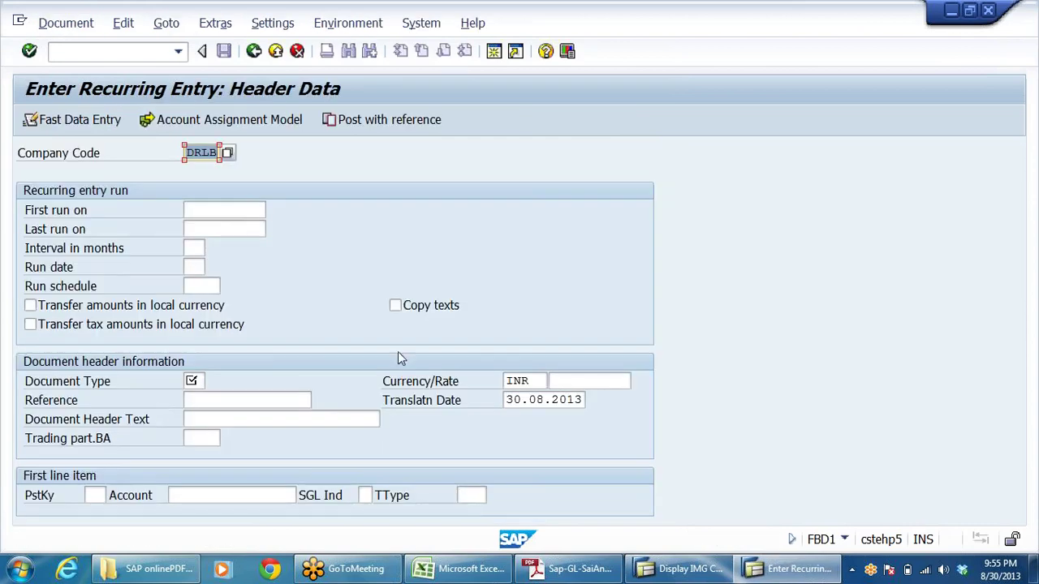
# Enter first run 30042013, last run 31032014 and interval 01 (per month) in the recurring header
pyautogui.click(71, 216)
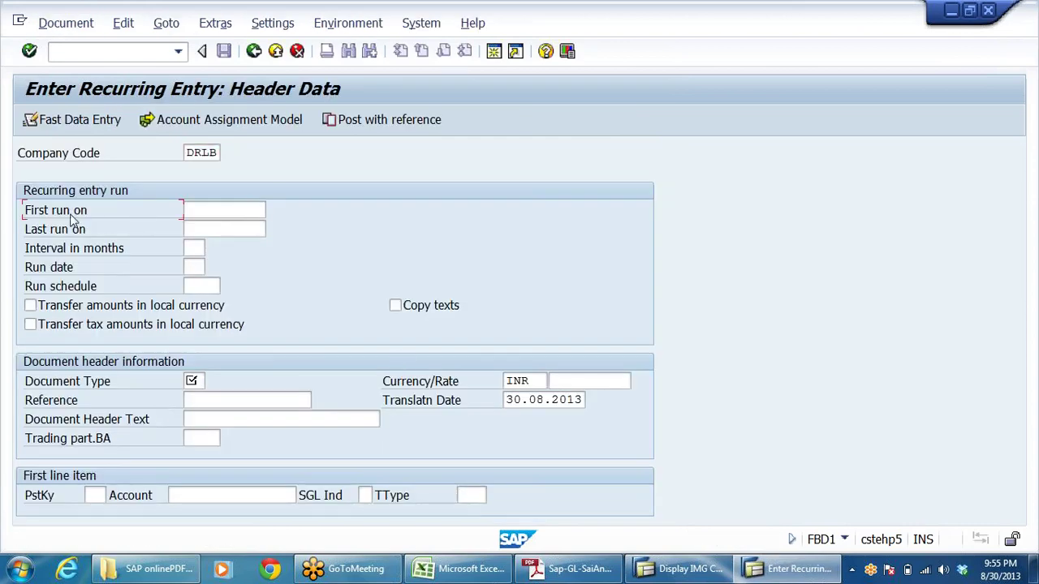
pyautogui.click(219, 210)
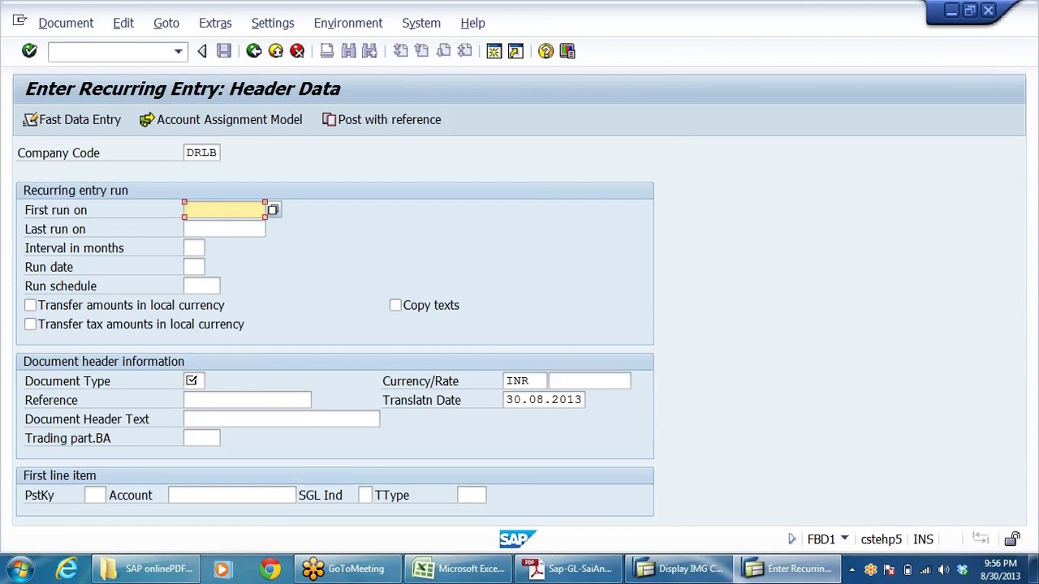
pyautogui.write('30')
pyautogui.write('04')
pyautogui.write('20')
pyautogui.write('2013')
pyautogui.click(224, 229)
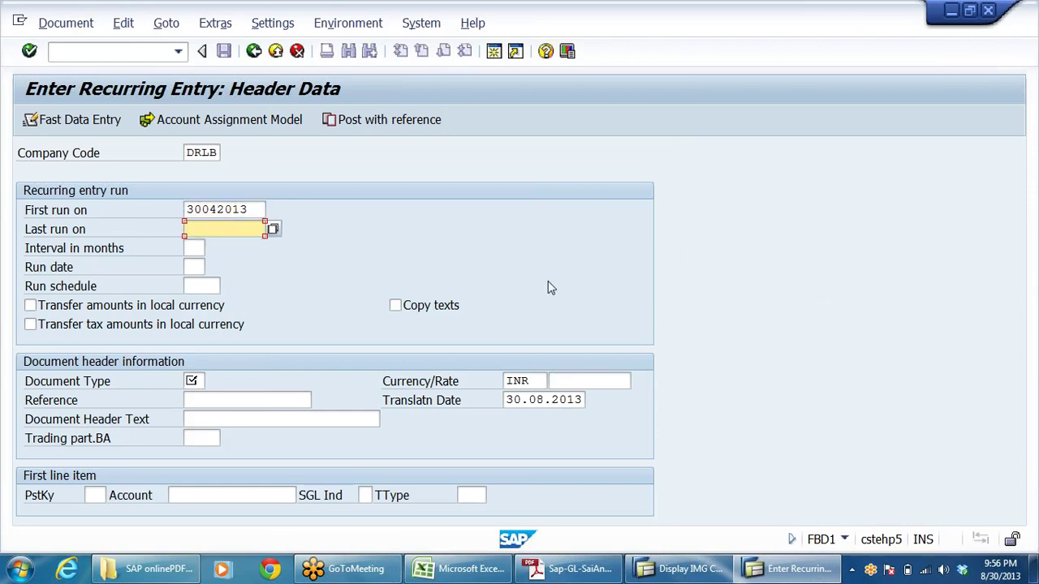
pyautogui.write('31032014')
pyautogui.click(192, 248)
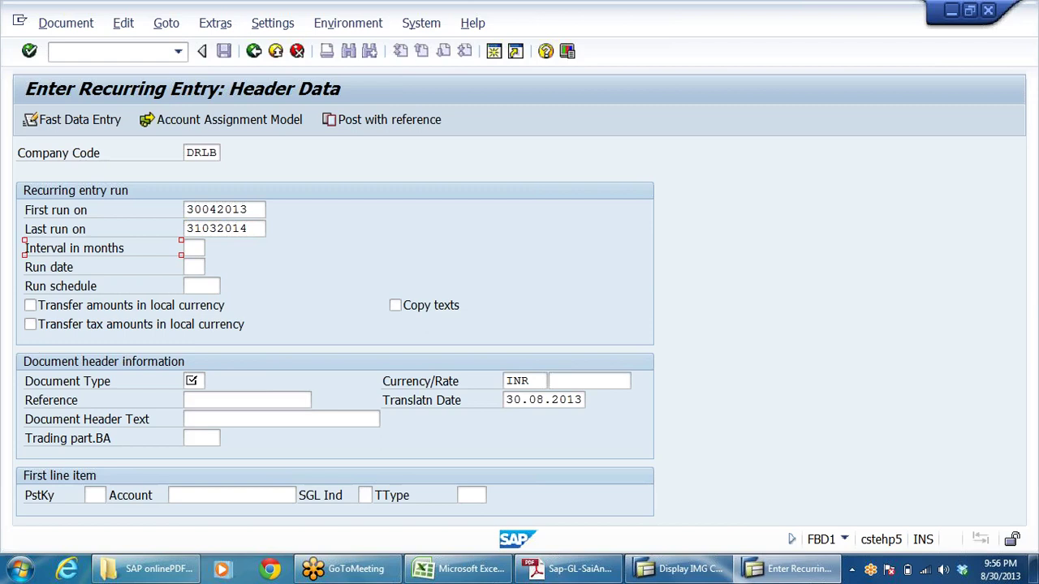
pyautogui.click(212, 250)
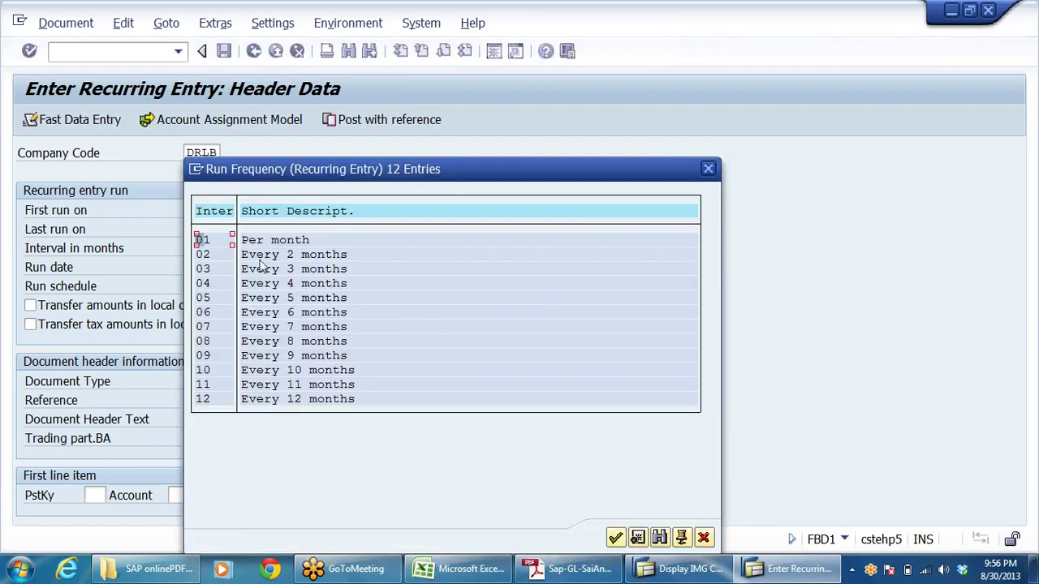
pyautogui.doubleClick(205, 240)
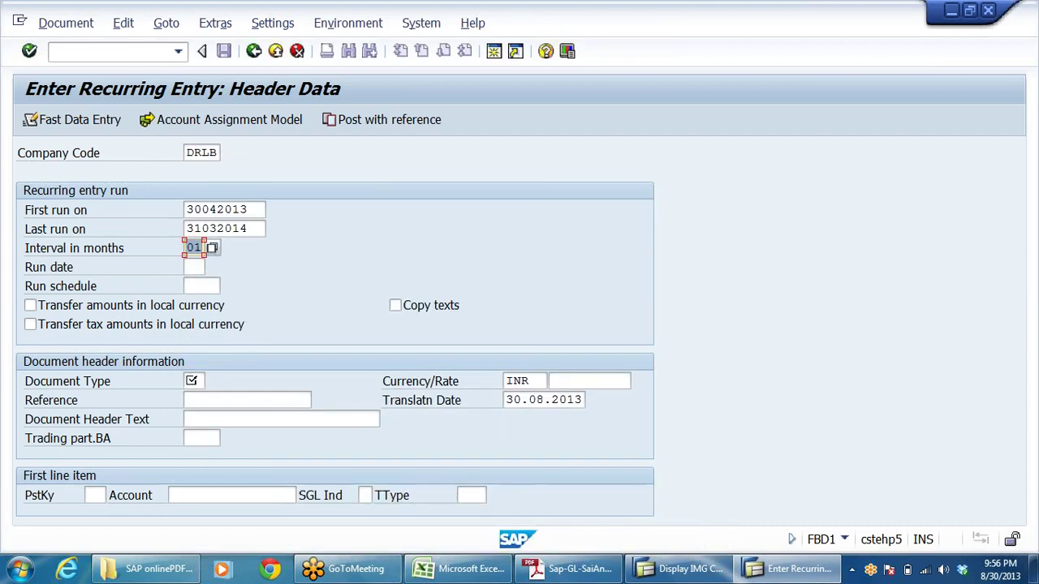
pyautogui.hotkey('shift', 'Tab')
pyautogui.hotkey('shift', 'Tab')
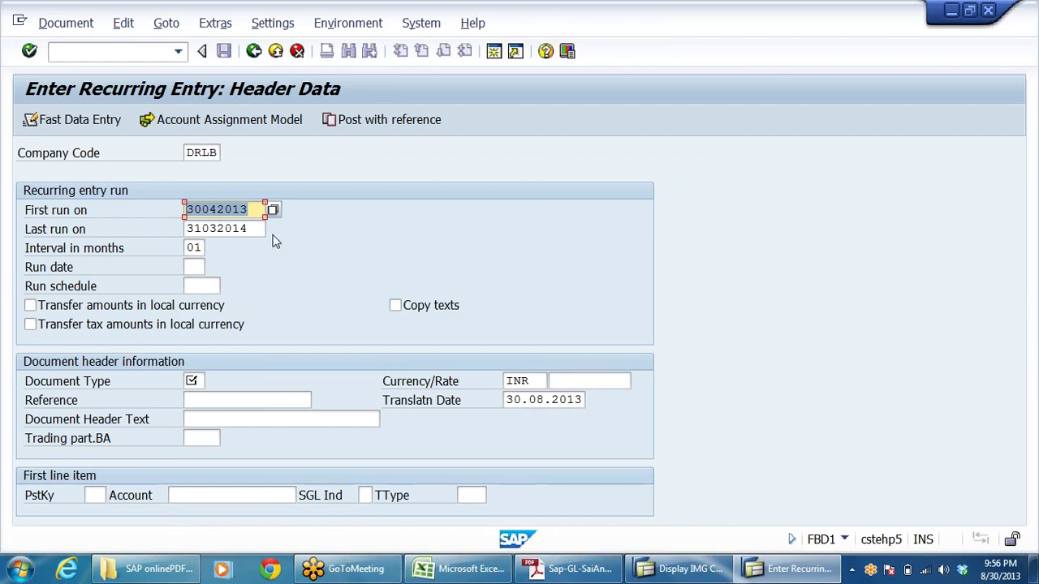
pyautogui.press('Tab')
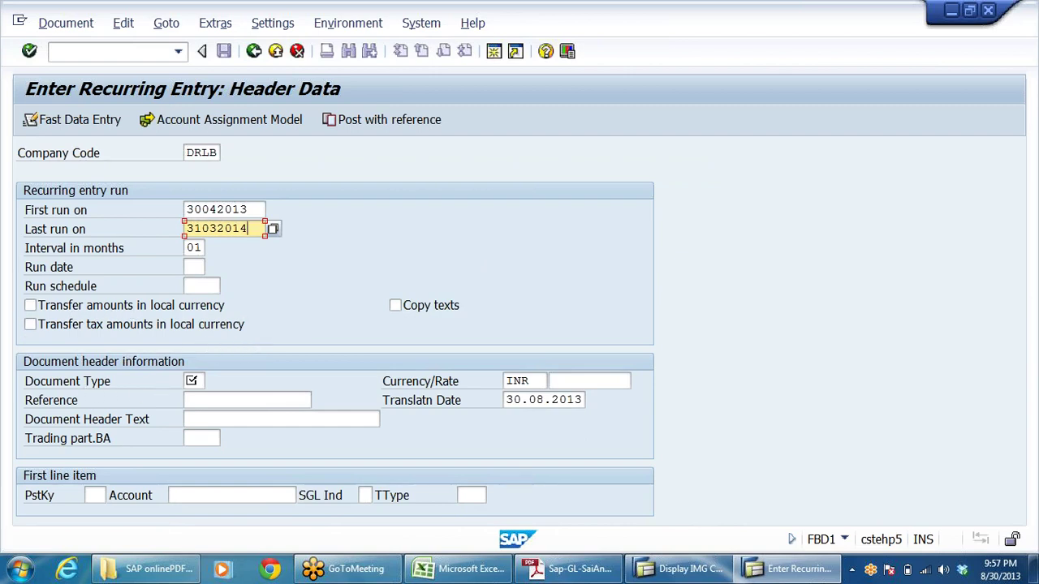
# Enter document type SA and header text 'TEST FOR REC DOC'
pyautogui.click(195, 381)
pyautogui.write('SA')
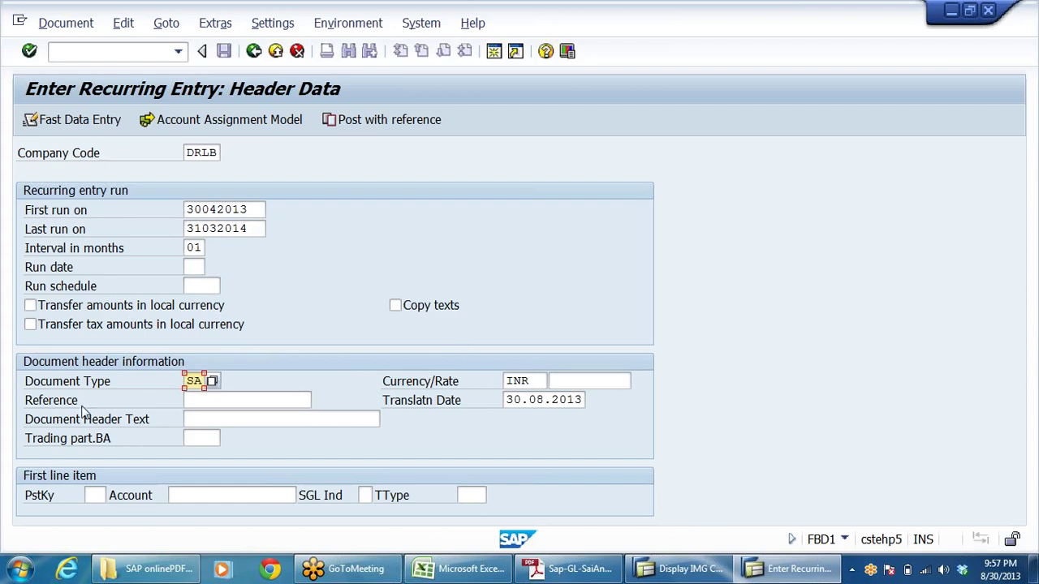
pyautogui.click(323, 419)
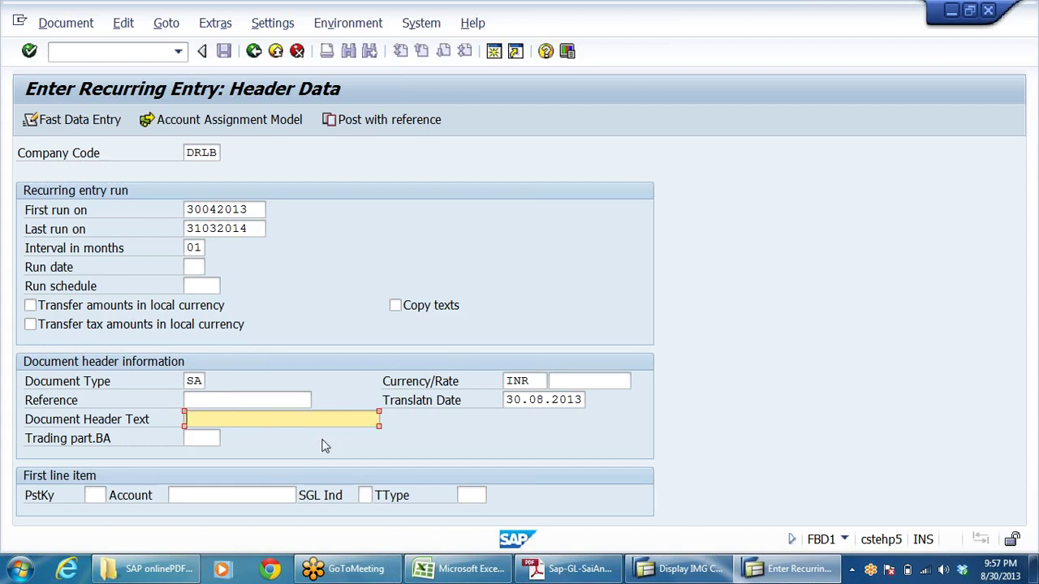
pyautogui.write('TEST FOR REC DOC')
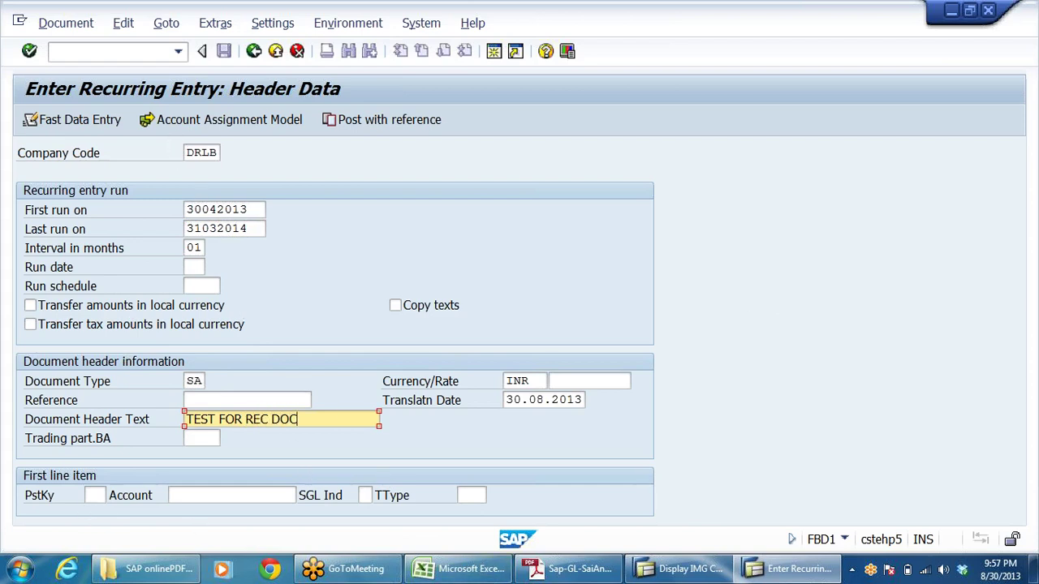
# Start the first line with posting key 40 on account 400301 and submit the header for checking
pyautogui.click(94, 495)
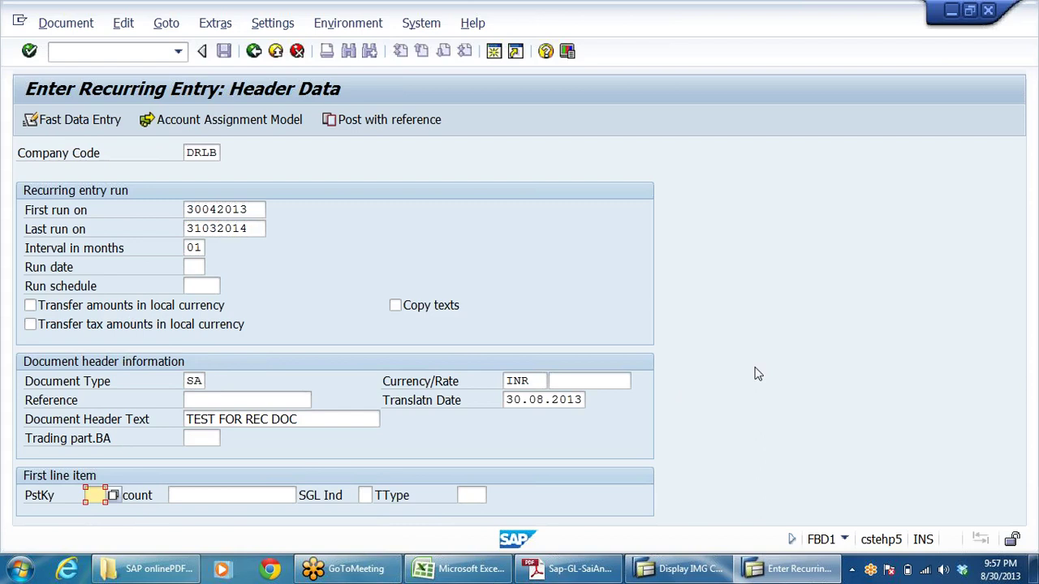
pyautogui.write('40')
pyautogui.press('Tab')
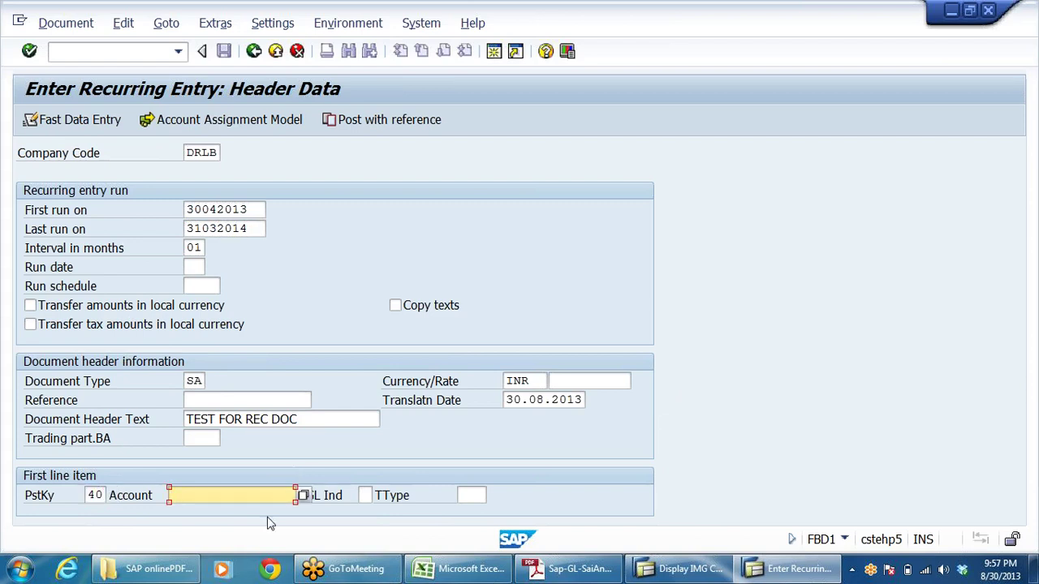
pyautogui.write('4')
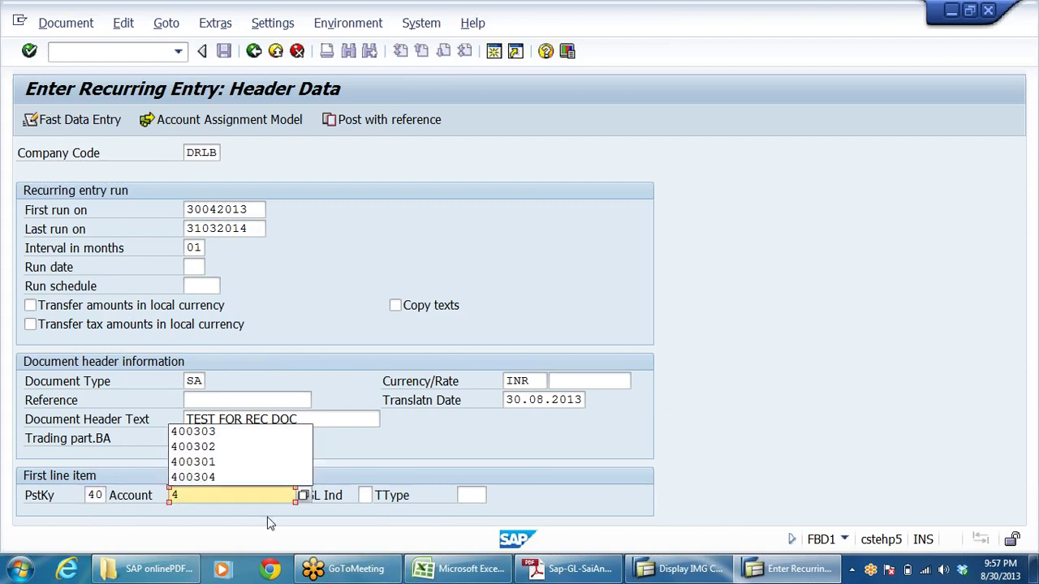
pyautogui.click(218, 463)
pyautogui.press('Return')
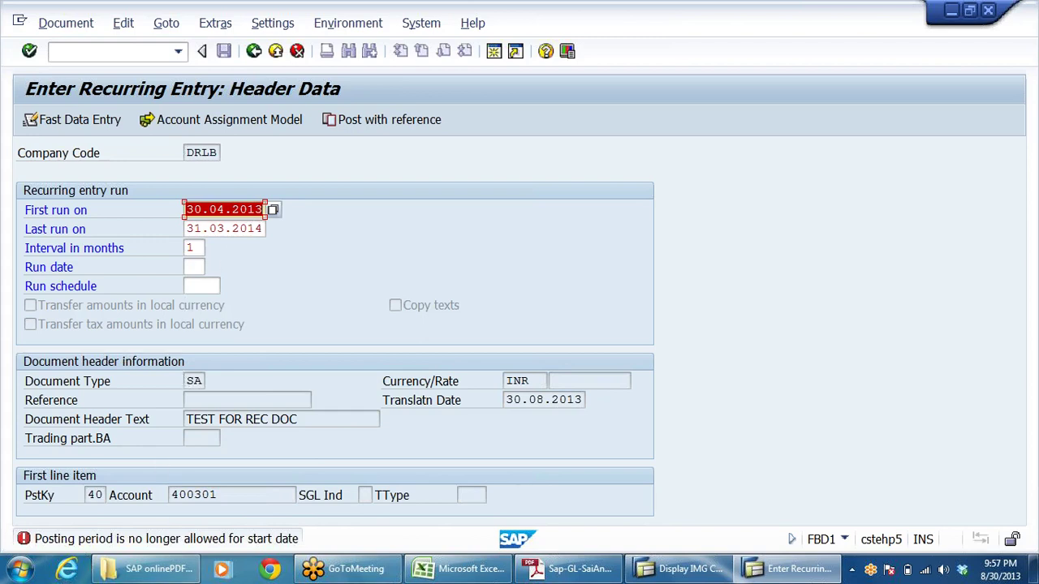
# Return to the rejected First run on field and open a second SAP session
pyautogui.click(239, 210)
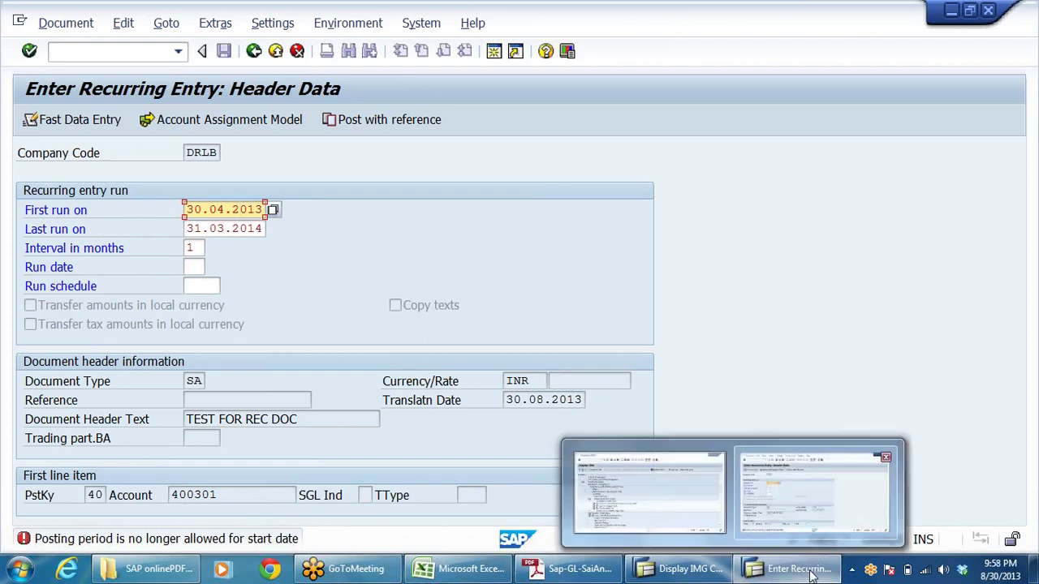
pyautogui.click(494, 51)
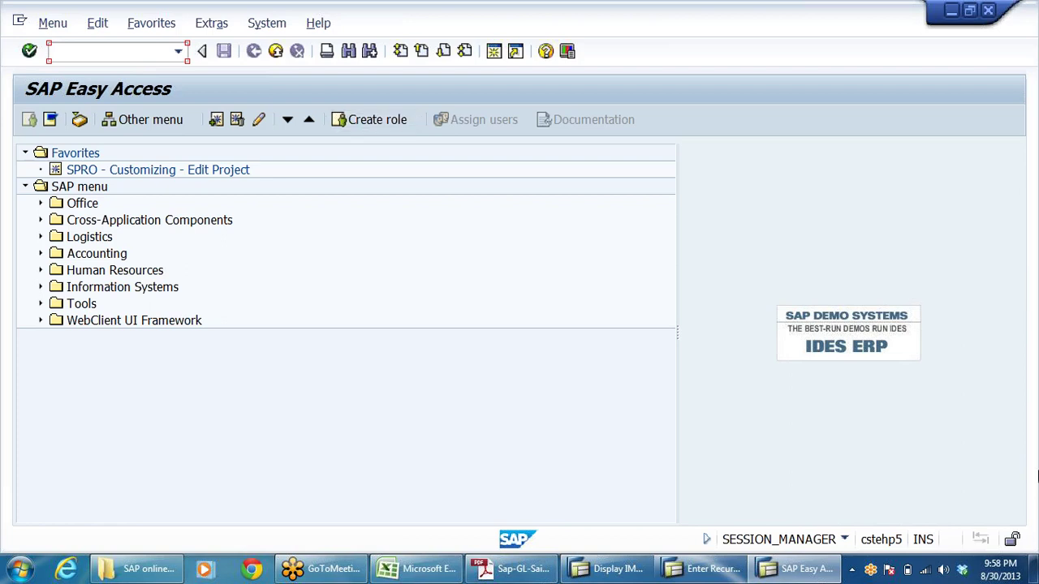
# Open posting period maintenance (OB52) and position the table on variant DRPV
pyautogui.write('OB52')
pyautogui.press('Return')
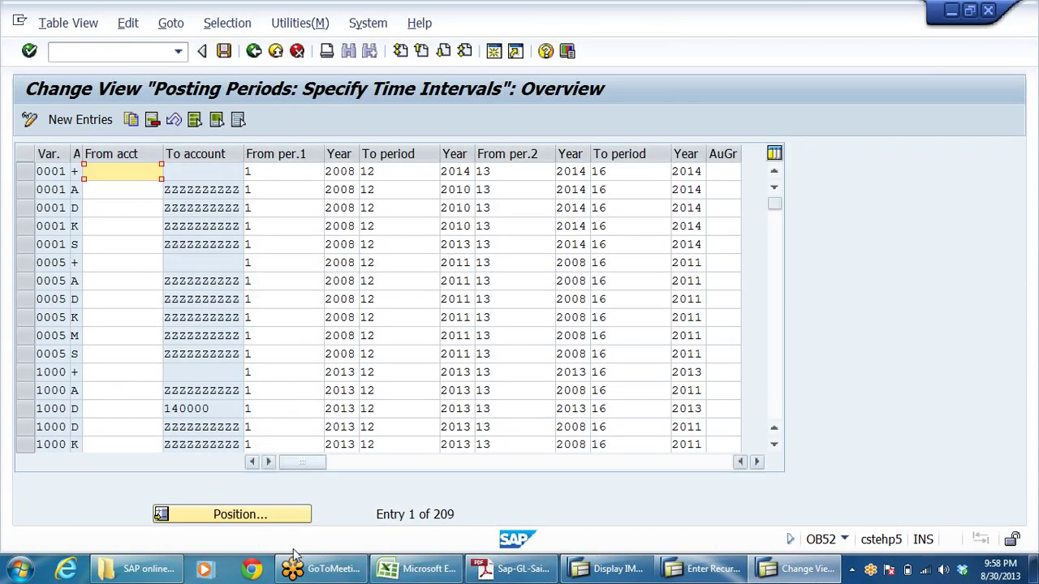
pyautogui.click(215, 514)
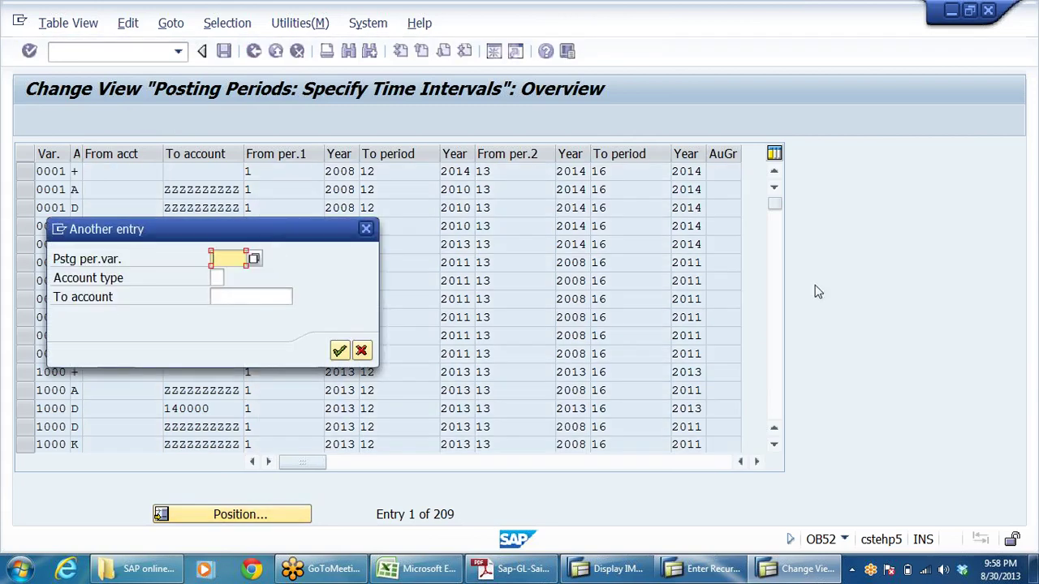
pyautogui.write('DR')
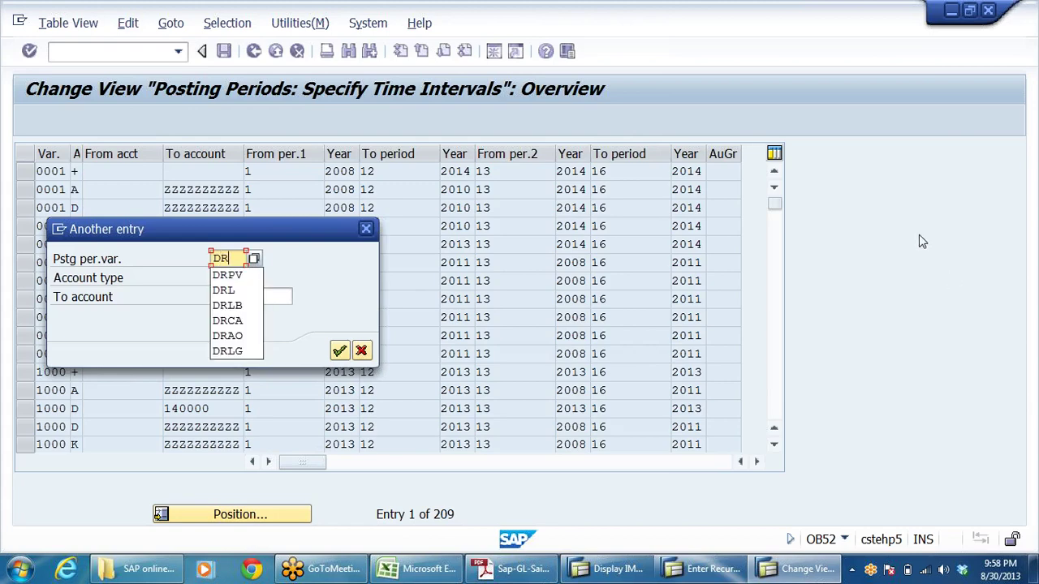
pyautogui.click(227, 275)
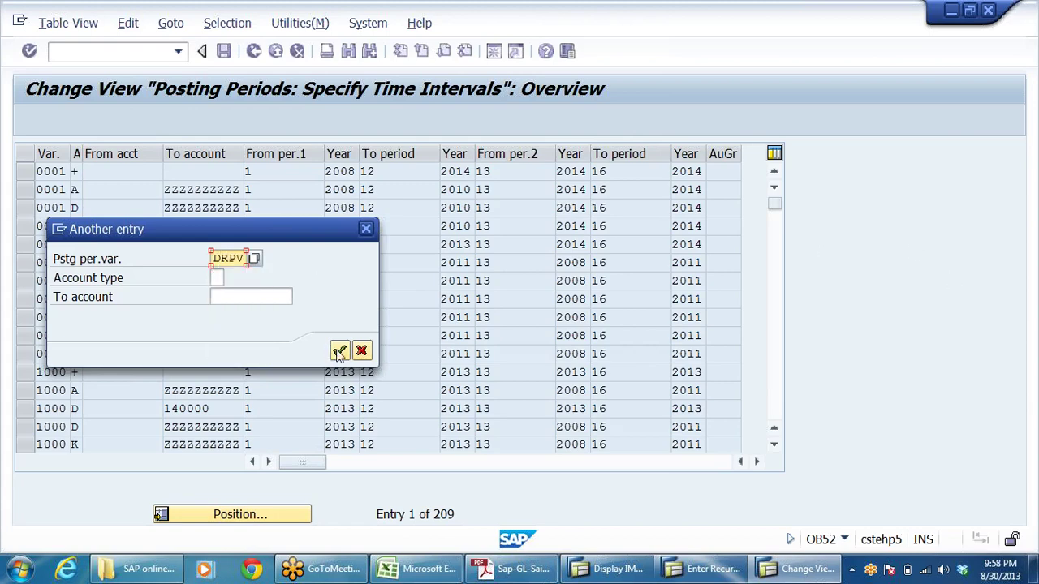
pyautogui.click(339, 351)
# Set DRPV's periods from 1 to 12, save under the customizing request, and exit the table
pyautogui.click(268, 176)
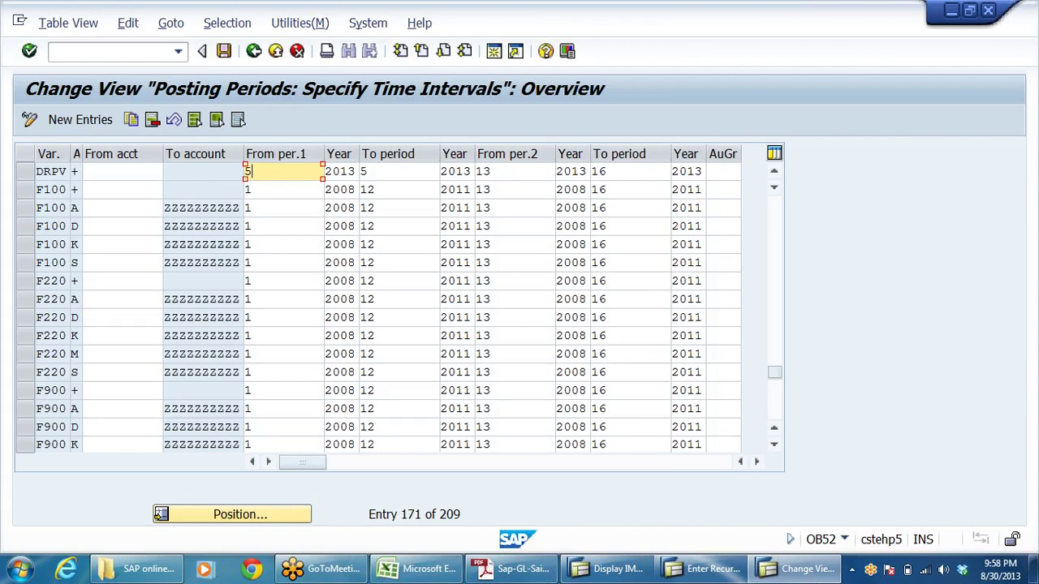
pyautogui.press('Tab')
pyautogui.press('Tab')
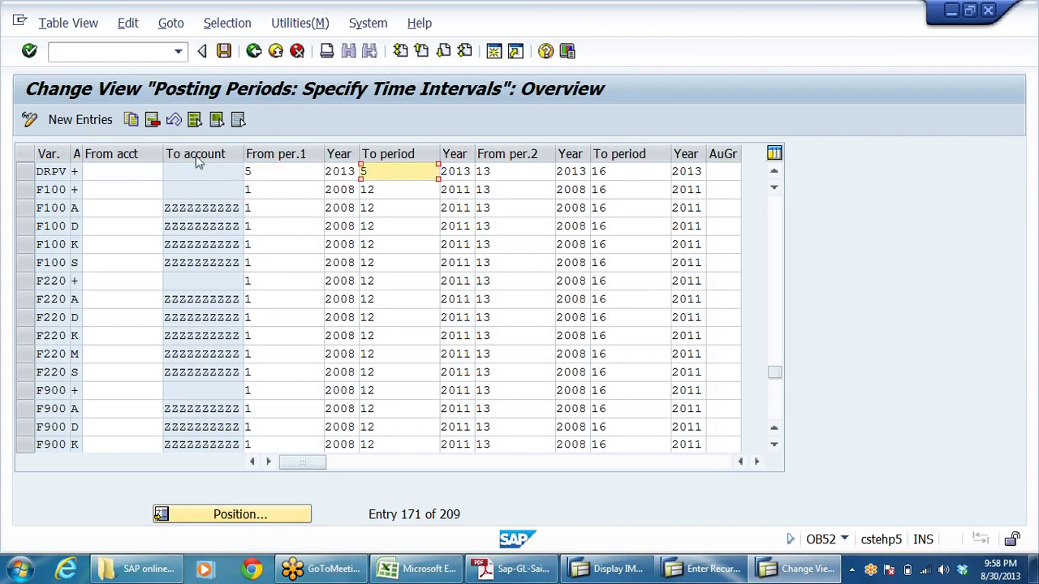
pyautogui.press('End')
pyautogui.hotkey('shift', 'Tab')
pyautogui.hotkey('shift', 'Tab')
pyautogui.write('1')
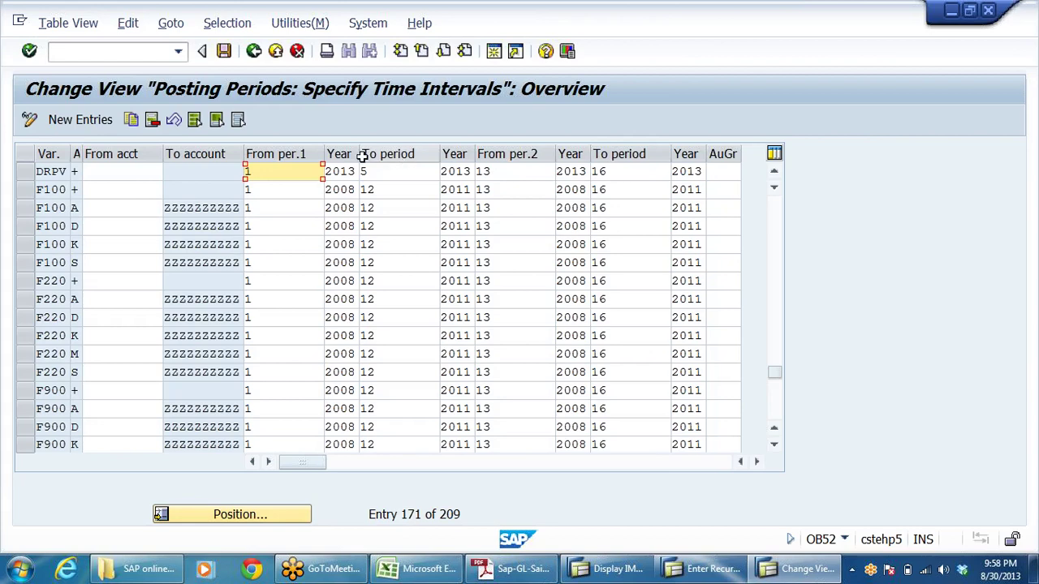
pyautogui.press('Tab')
pyautogui.press('Tab')
pyautogui.press('BackSpace')
pyautogui.write('12')
pyautogui.click(224, 52)
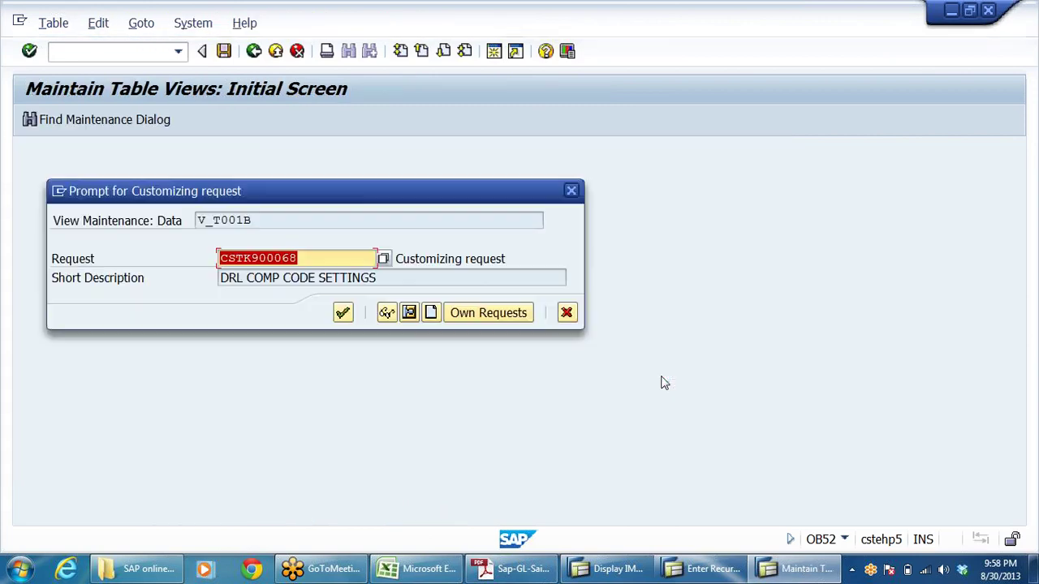
pyautogui.click(349, 315)
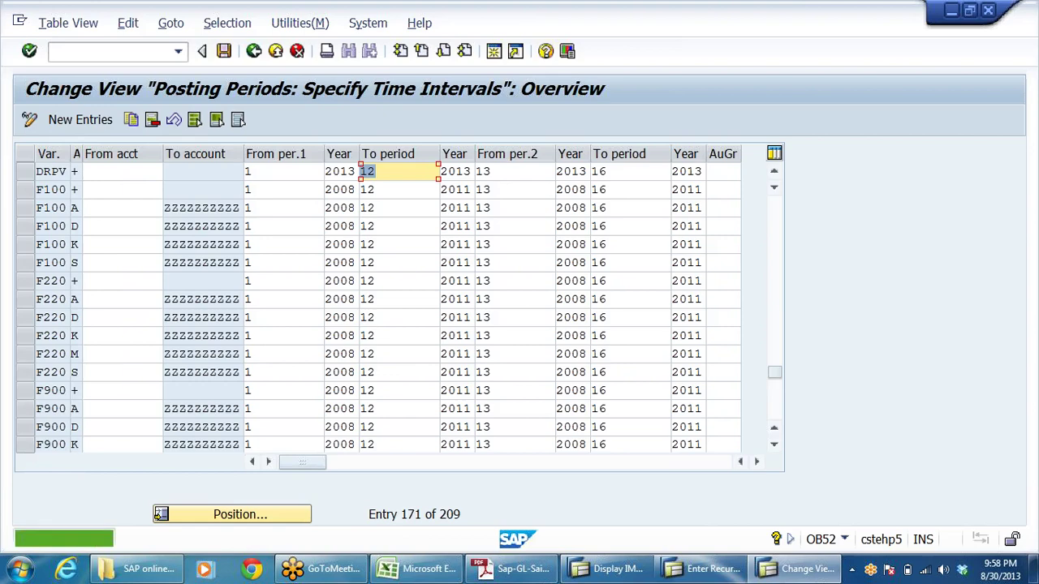
pyautogui.press('F3')
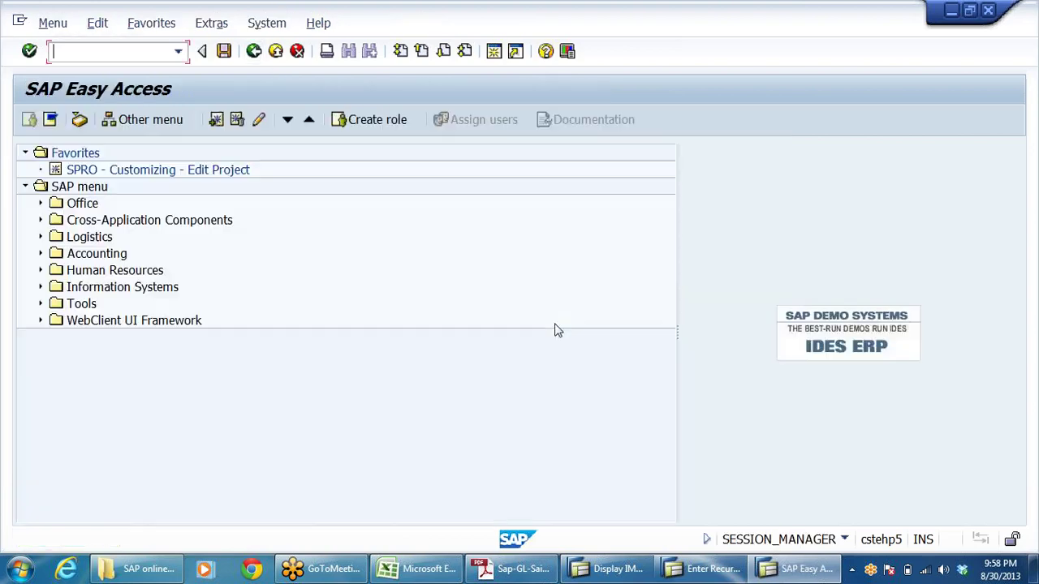
# Accept the past first-run warning, then give the 400301 line amount 9999 and text 'TEST FOR RECURRENG'
pyautogui.hotkey('alt', 'Tab')
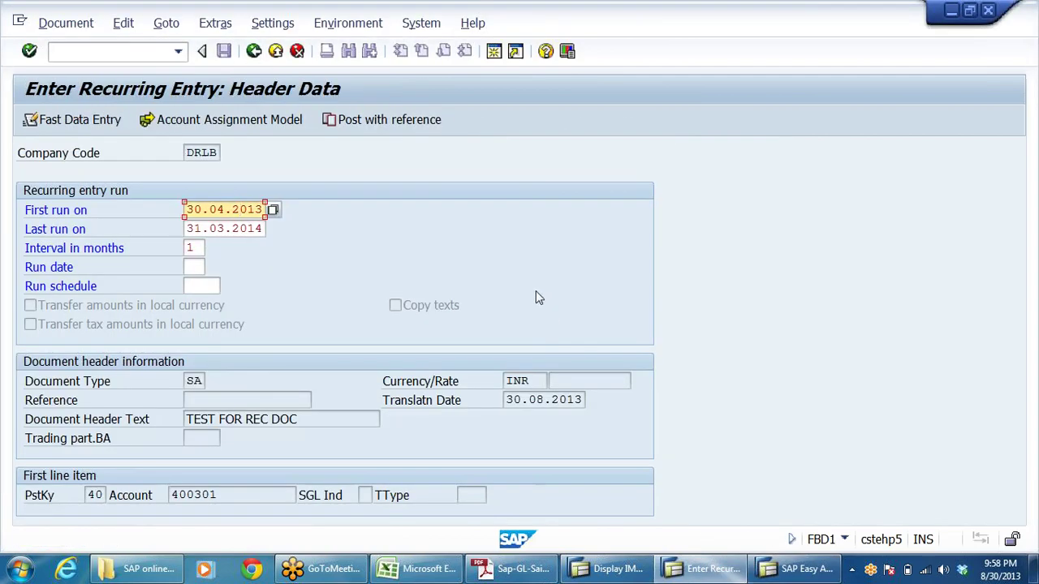
pyautogui.click(536, 291)
pyautogui.press('Return')
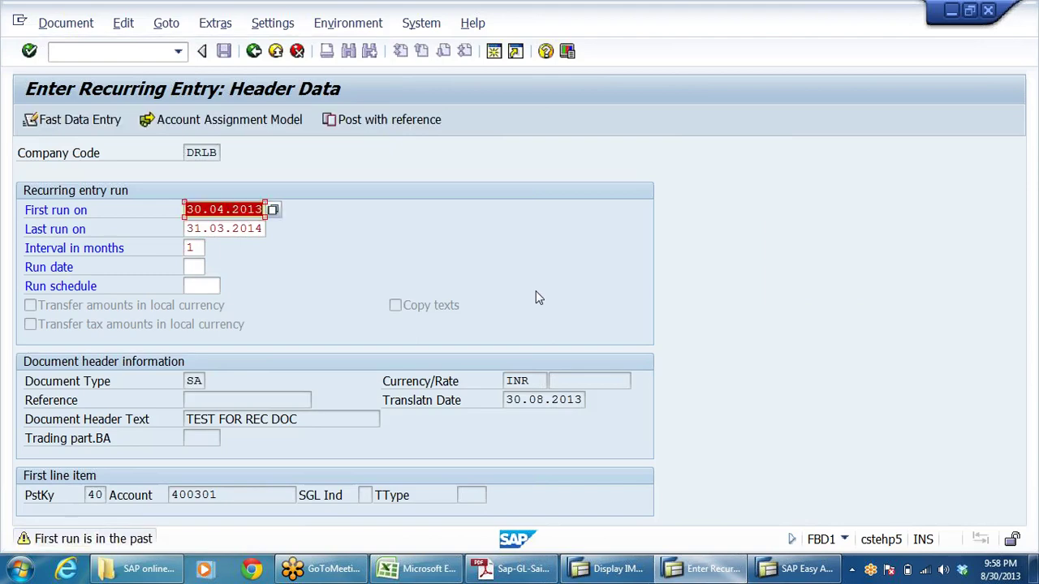
pyautogui.press('Return')
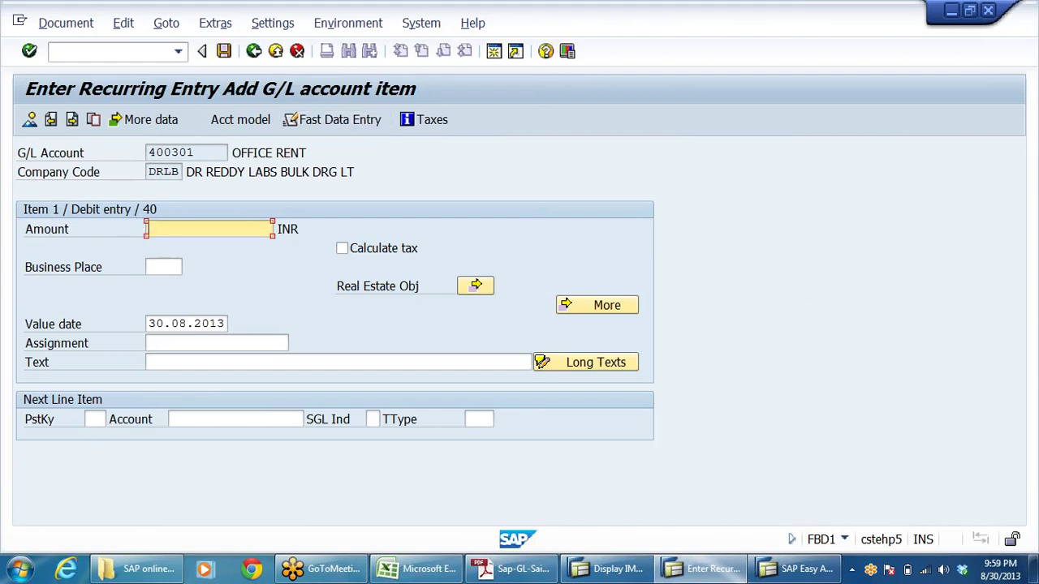
pyautogui.write('9999')
pyautogui.click(282, 363)
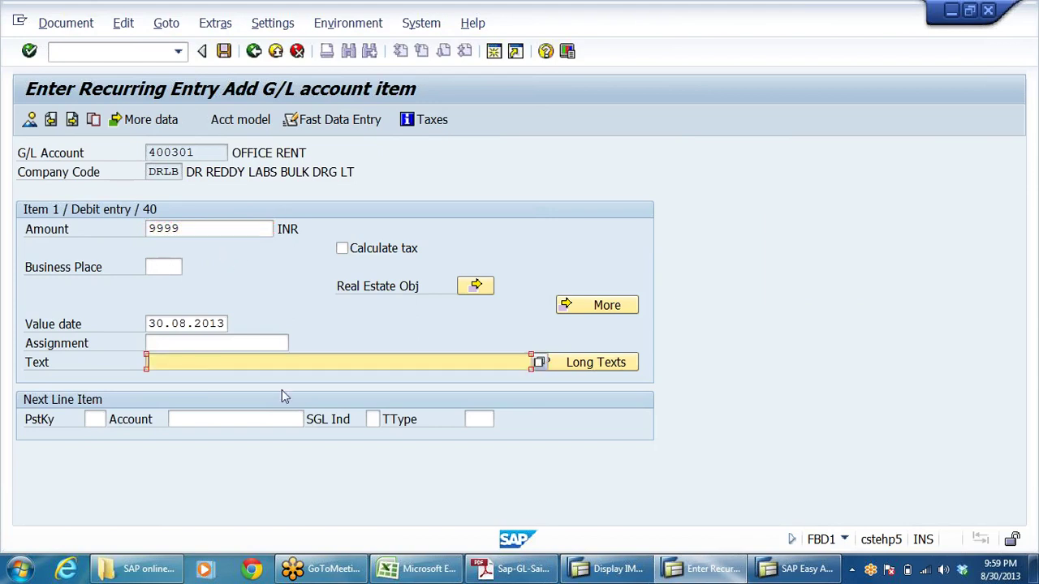
pyautogui.write('T')
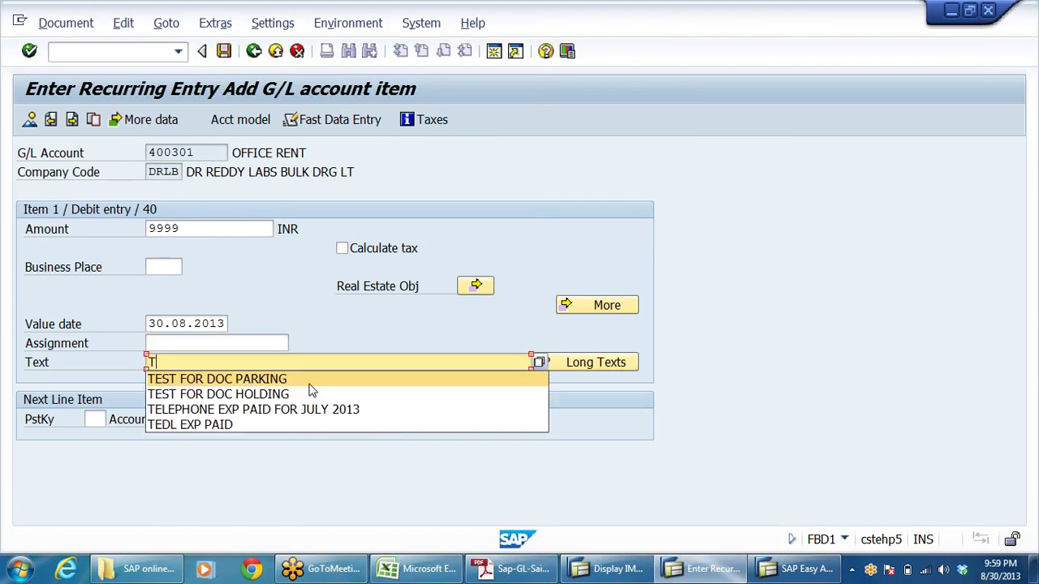
pyautogui.write('EST FOR ')
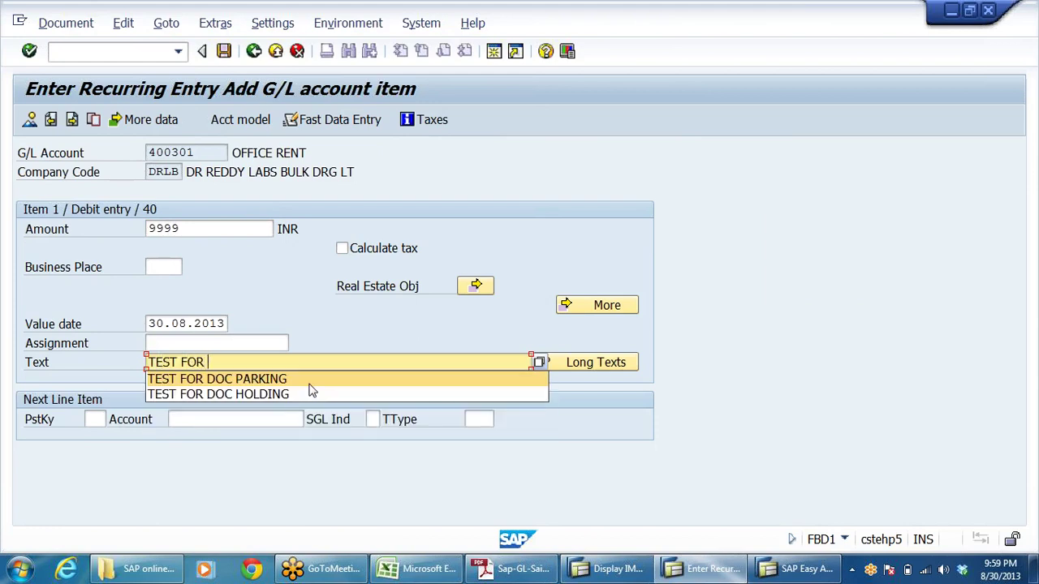
pyautogui.write('REC')
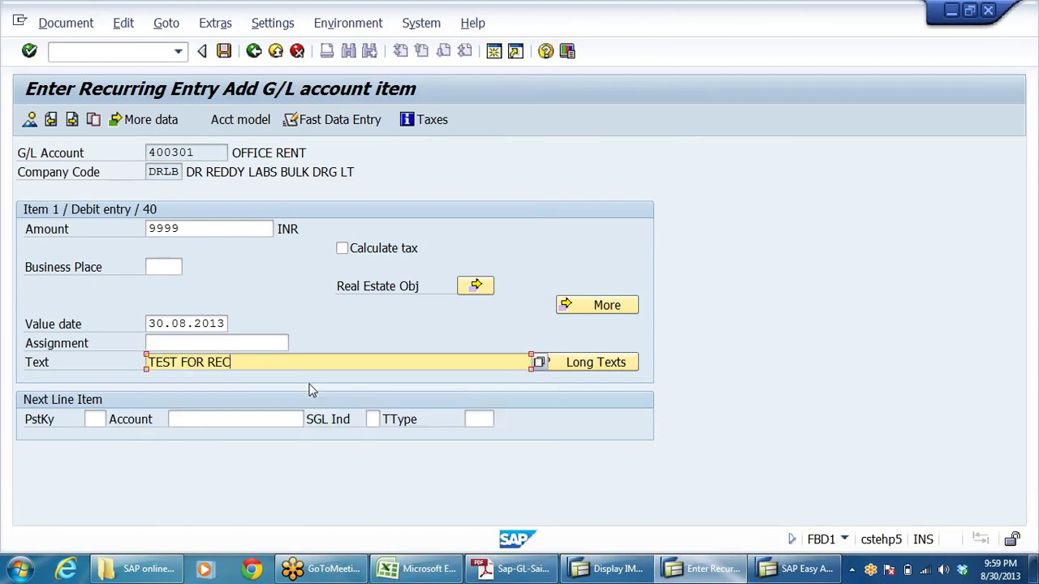
pyautogui.write('URRENG')
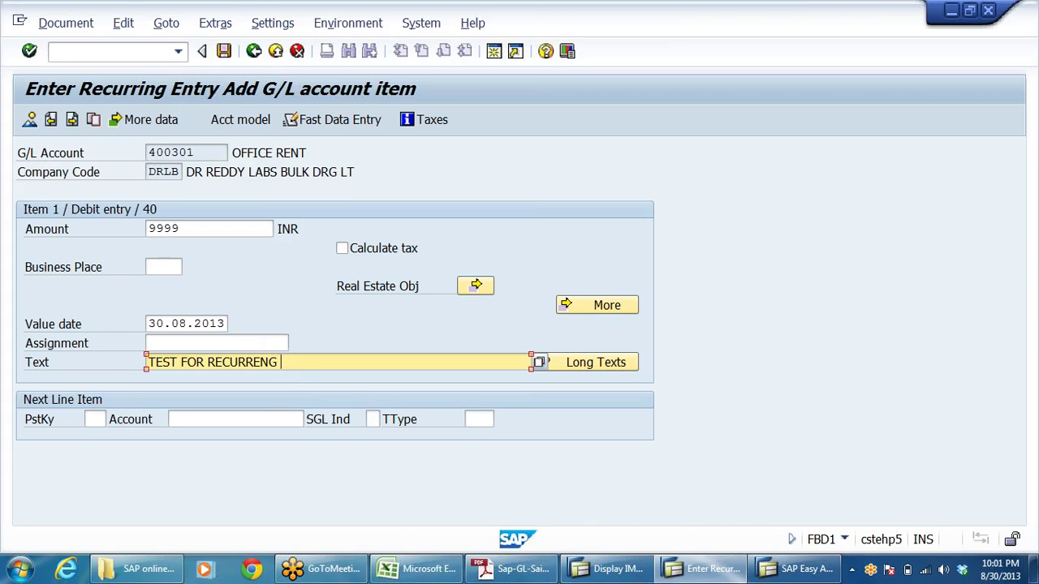
# Add a credit line with posting key 50 on bank account 200405
pyautogui.press('Tab')
pyautogui.write('50')
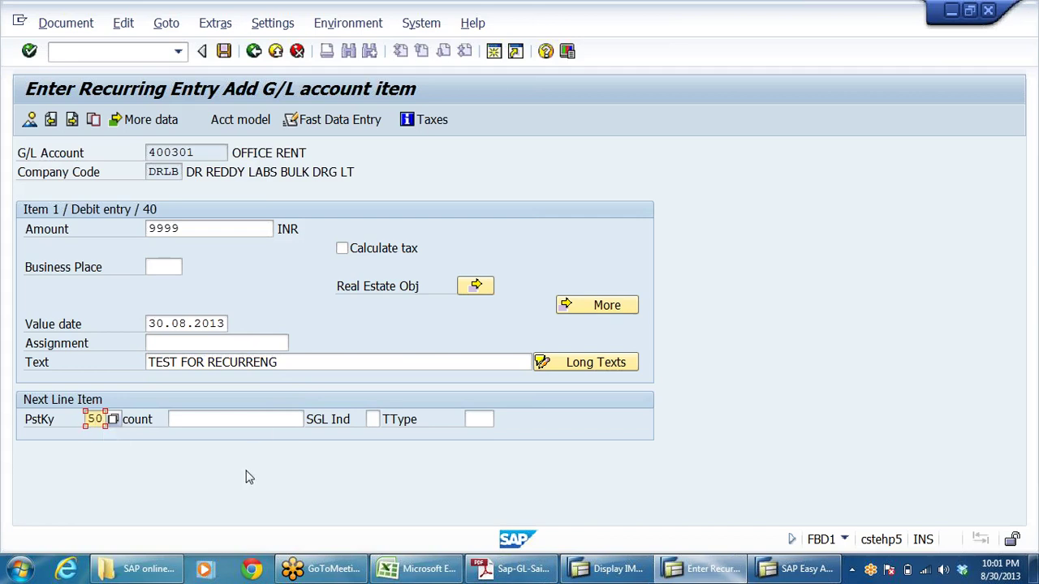
pyautogui.press('Tab')
pyautogui.press('BackSpace')
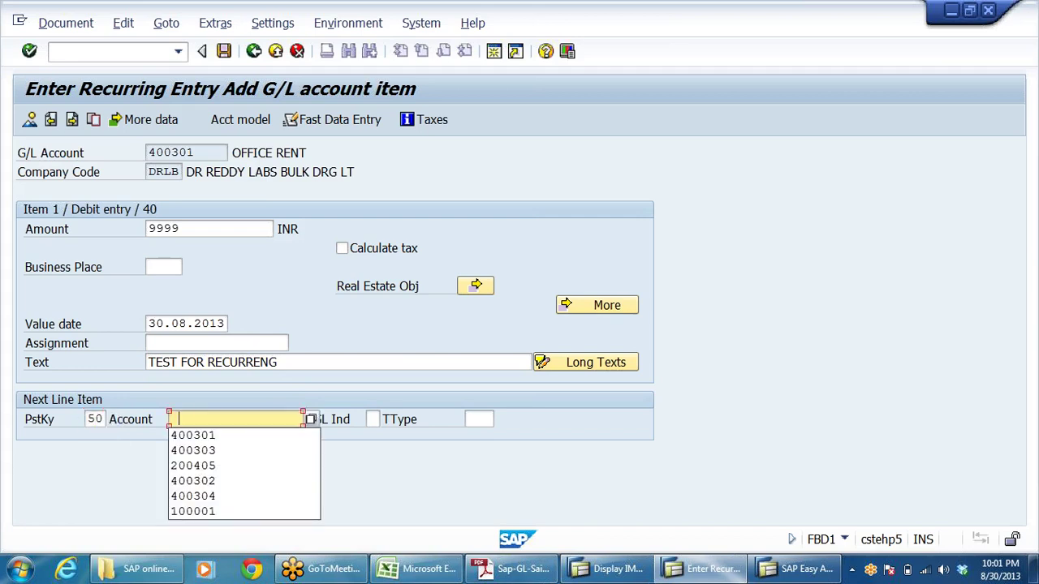
pyautogui.click(235, 466)
pyautogui.press('Return')
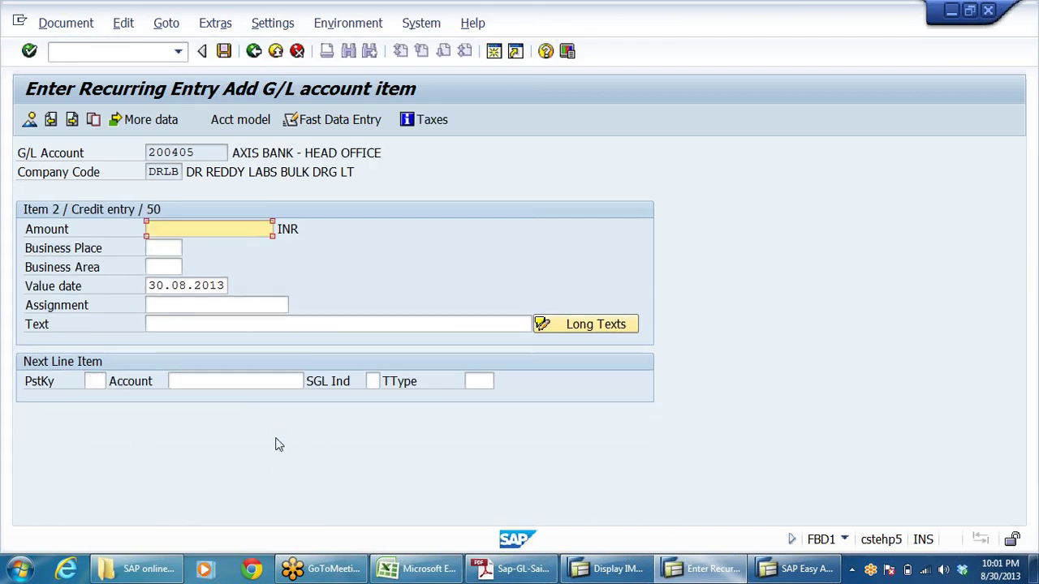
# Give the credit line amount 9999 and text 'TEST FOR RECURRENG', then post the balanced document
pyautogui.press('BackSpace')
pyautogui.click(200, 246)
pyautogui.click(195, 325)
pyautogui.press('BackSpace')
pyautogui.click(195, 340)
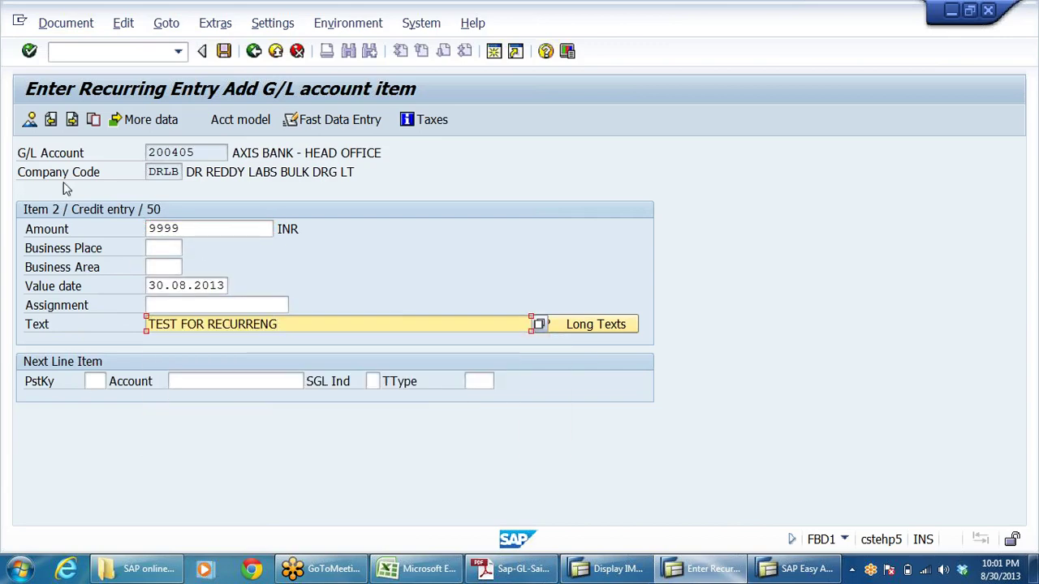
pyautogui.click(29, 119)
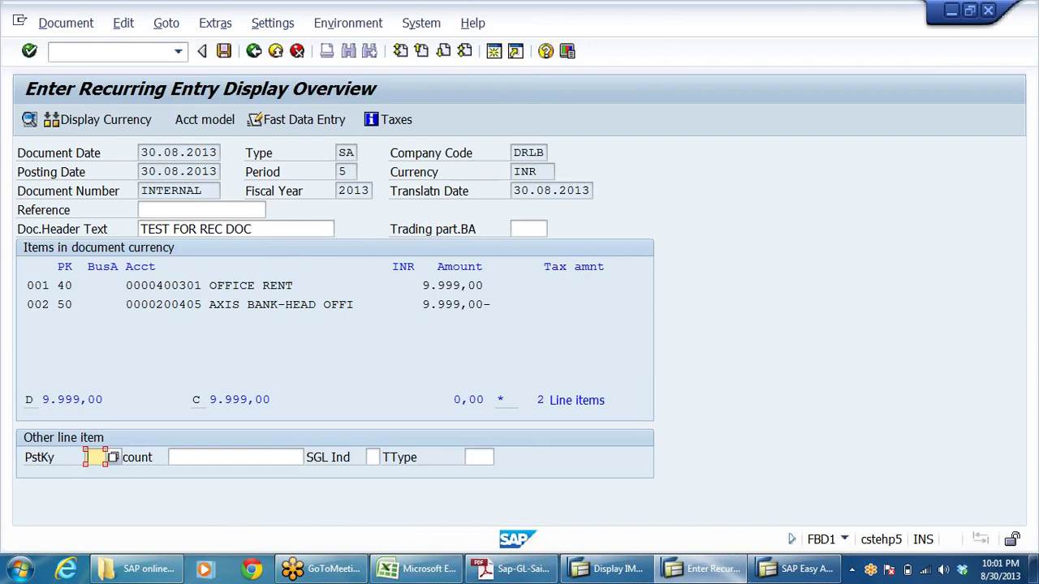
pyautogui.click(224, 52)
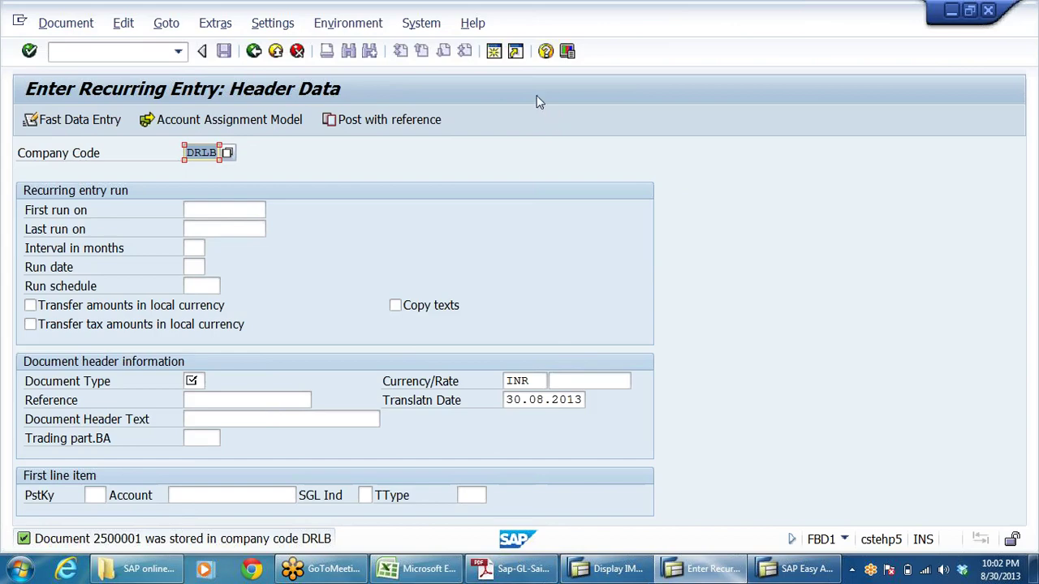
pyautogui.click(814, 574)
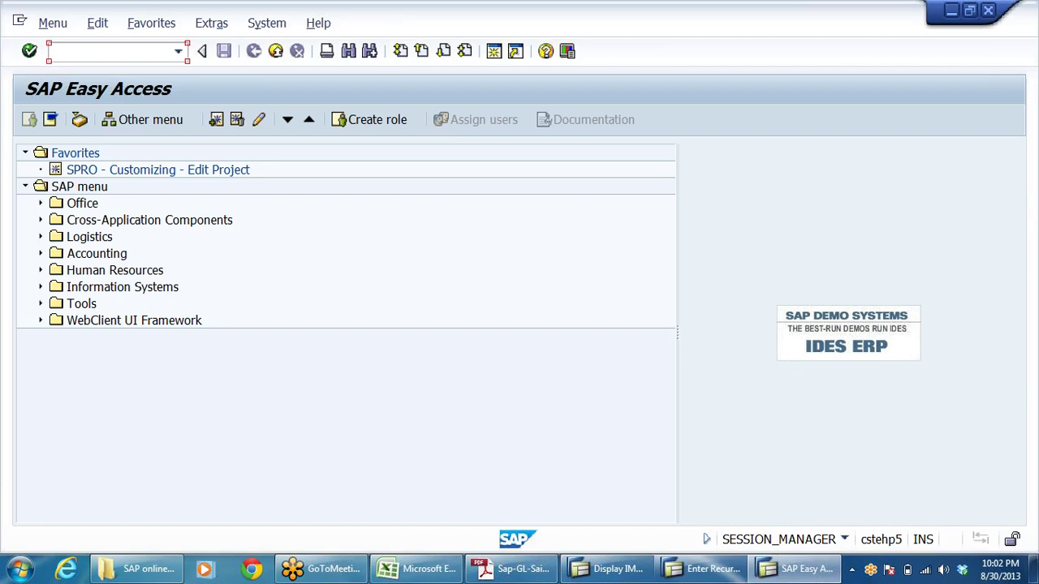
pyautogui.write('FS10')
pyautogui.press('Return')
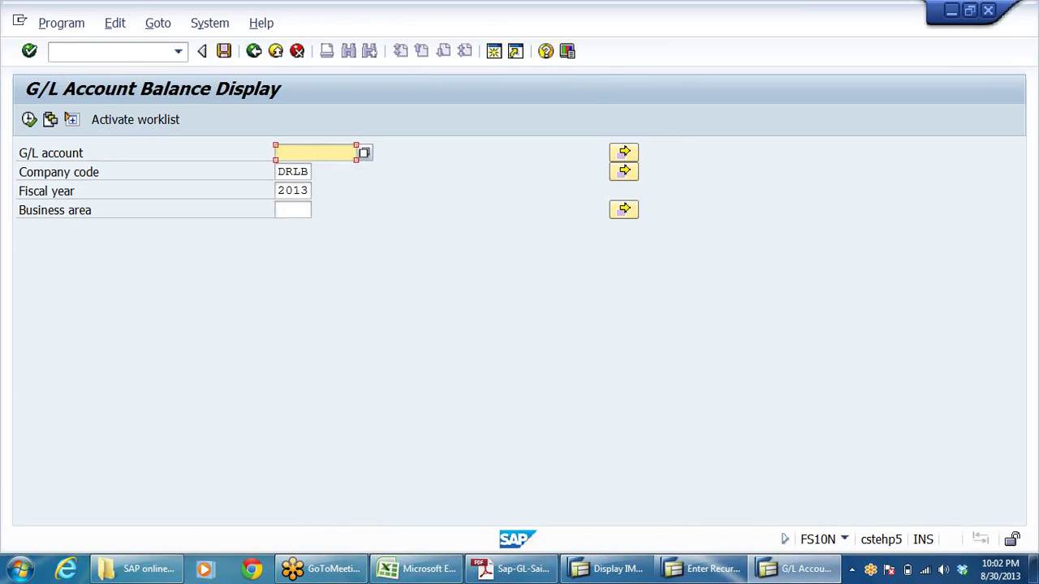
pyautogui.write('400301')
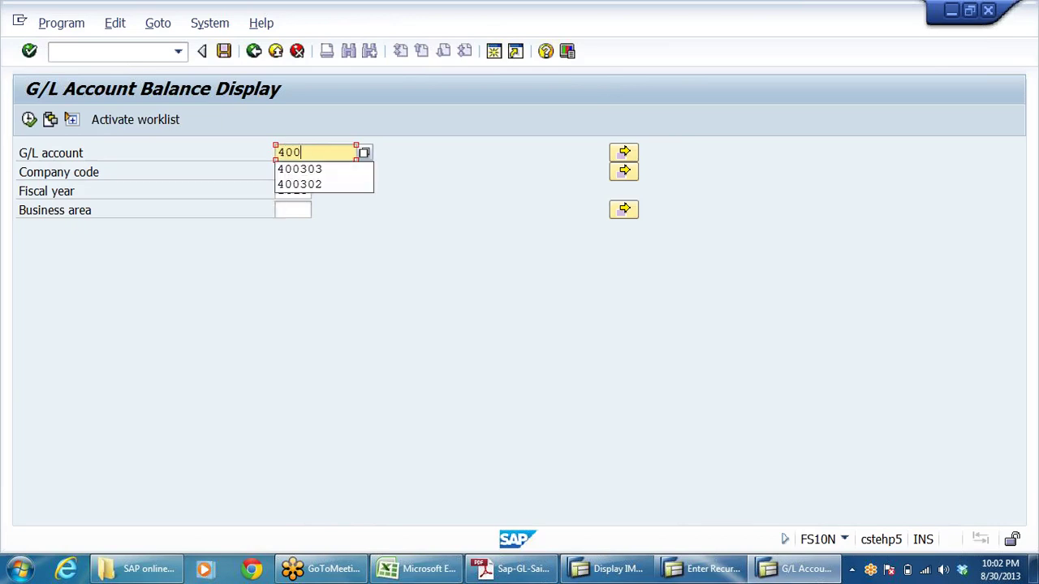
pyautogui.click(29, 120)
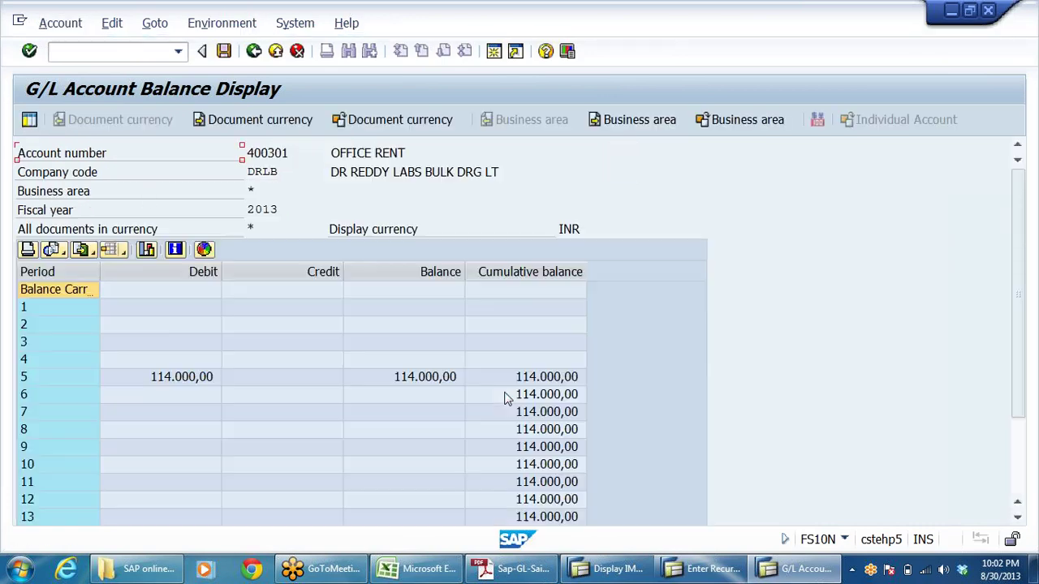
pyautogui.click(215, 313)
pyautogui.click(315, 297)
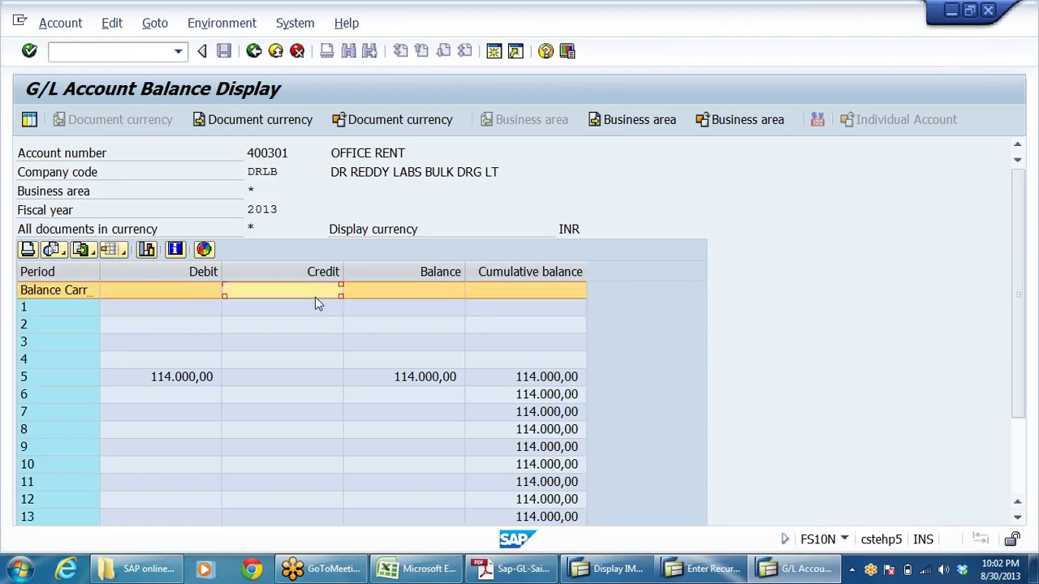
pyautogui.click(332, 308)
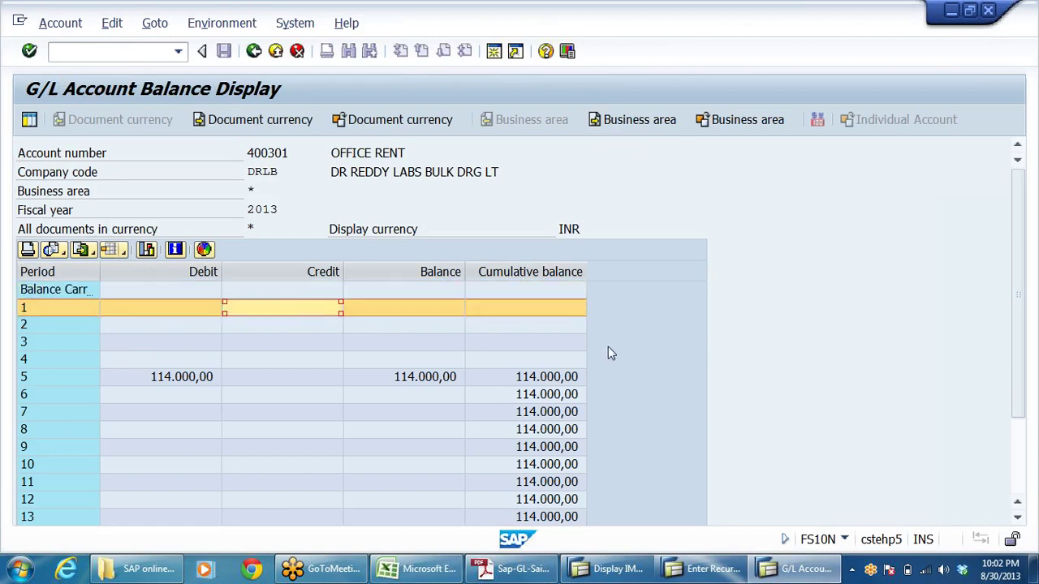
pyautogui.hotkey('alt', 'Tab')
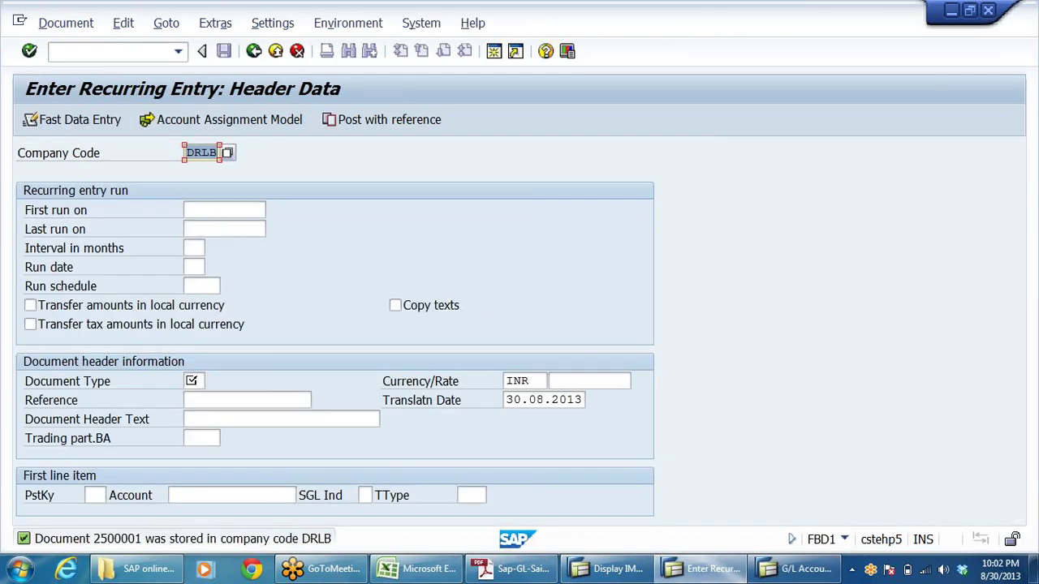
# Set first run 15042013, last run 14032014 and a 01 monthly interval
pyautogui.click(224, 210)
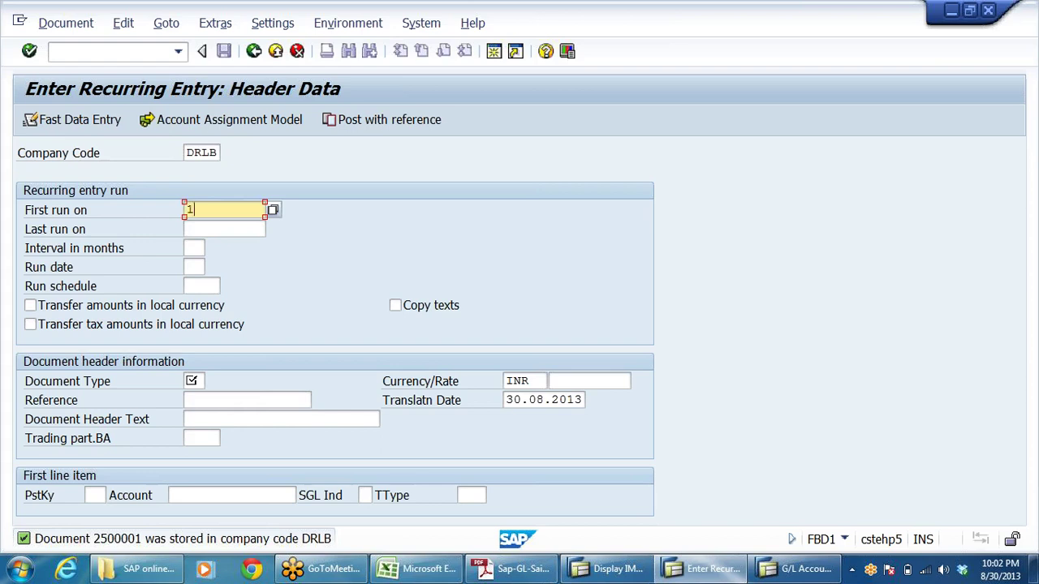
pyautogui.write('042013')
pyautogui.press('Tab')
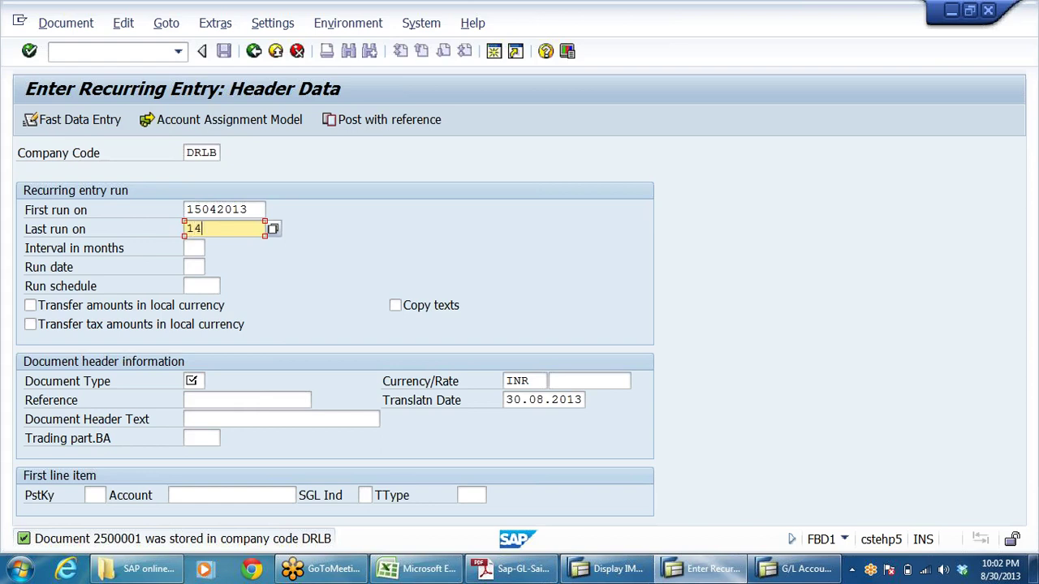
pyautogui.write('14032014')
pyautogui.hotkey('shift', 'Left')
pyautogui.hotkey('shift', 'Left')
pyautogui.hotkey('shift', 'Left')
pyautogui.hotkey('shift', 'Left')
pyautogui.hotkey('shift', 'Left')
pyautogui.hotkey('shift', 'Left')
pyautogui.hotkey('shift', 'Left')
pyautogui.hotkey('shift', 'Left')
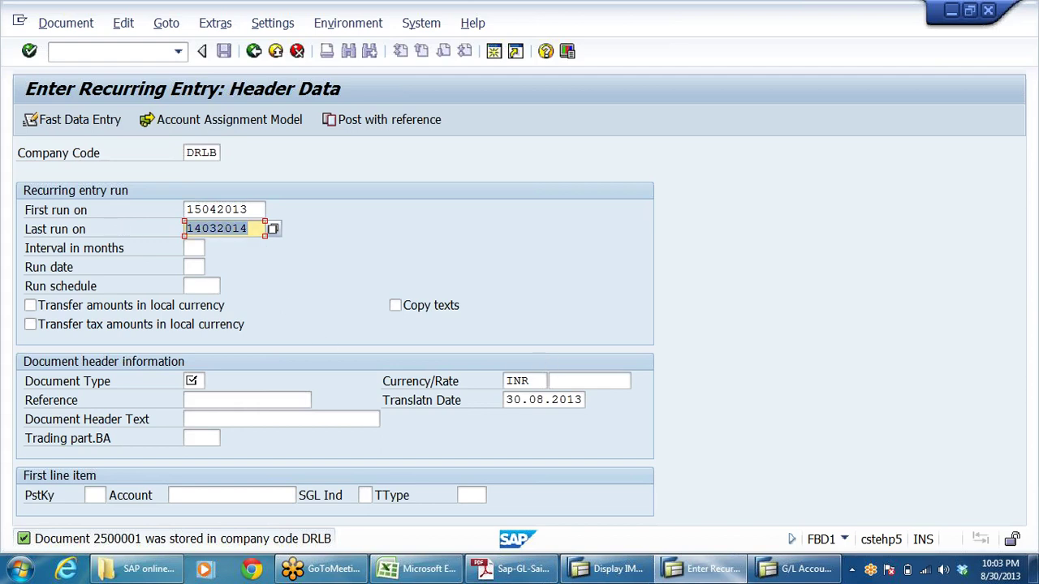
pyautogui.click(248, 228)
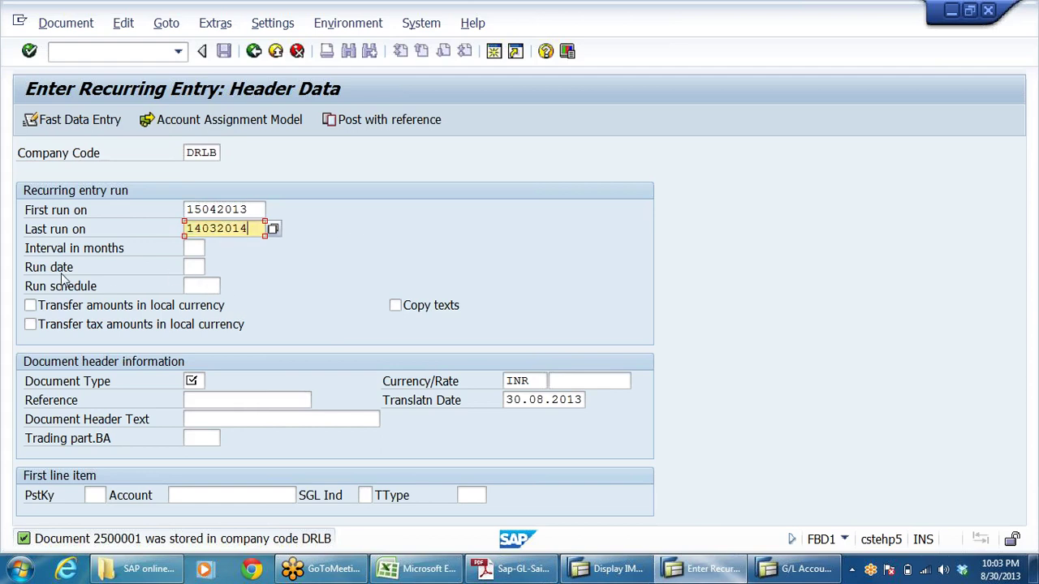
pyautogui.press('Tab')
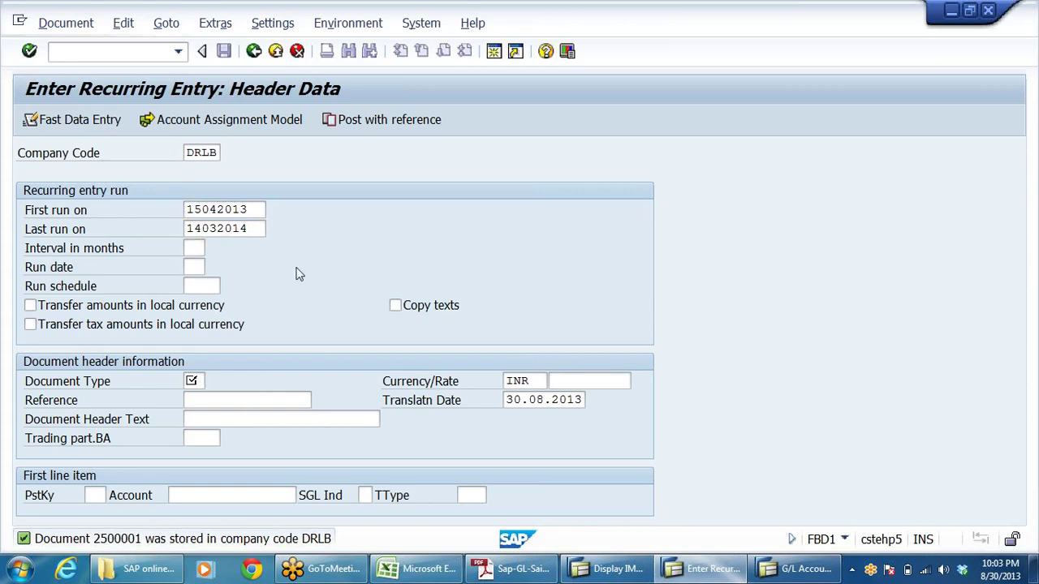
pyautogui.press('F4')
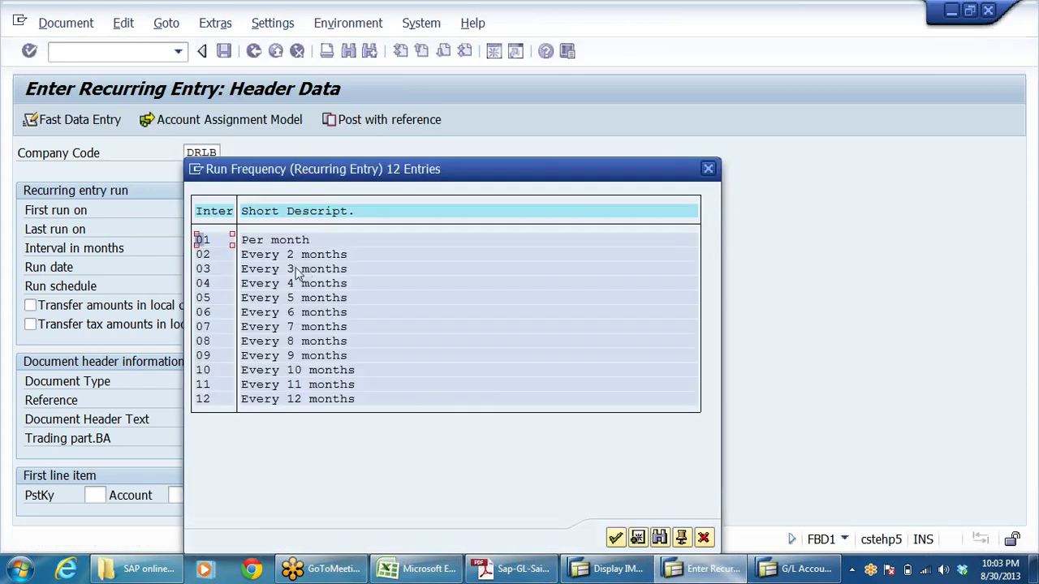
pyautogui.doubleClick(215, 238)
# Enter document type SA and a first line with posting key 40 on account 400303
pyautogui.write('SA')
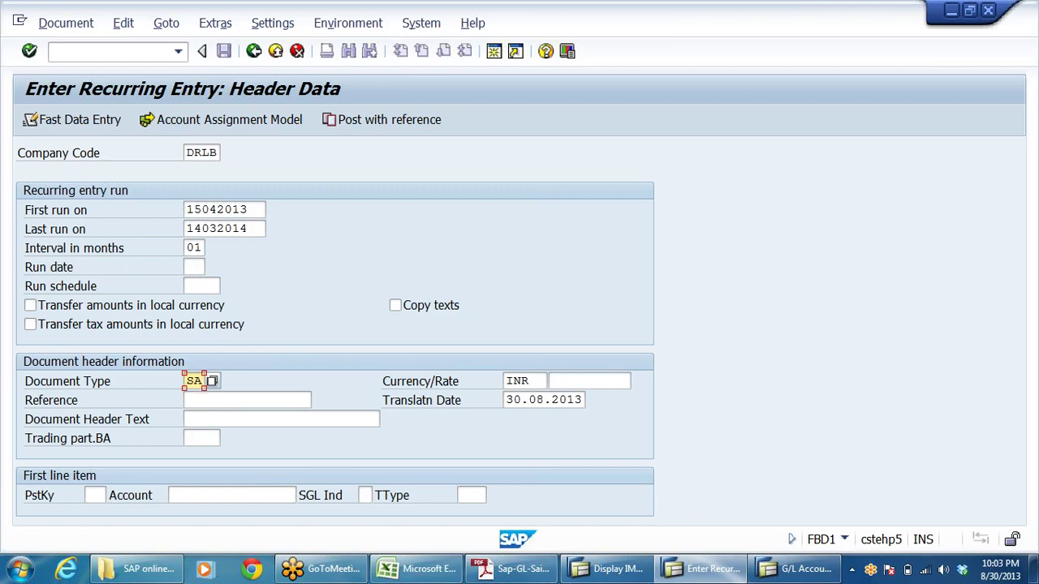
pyautogui.click(93, 495)
pyautogui.click(95, 523)
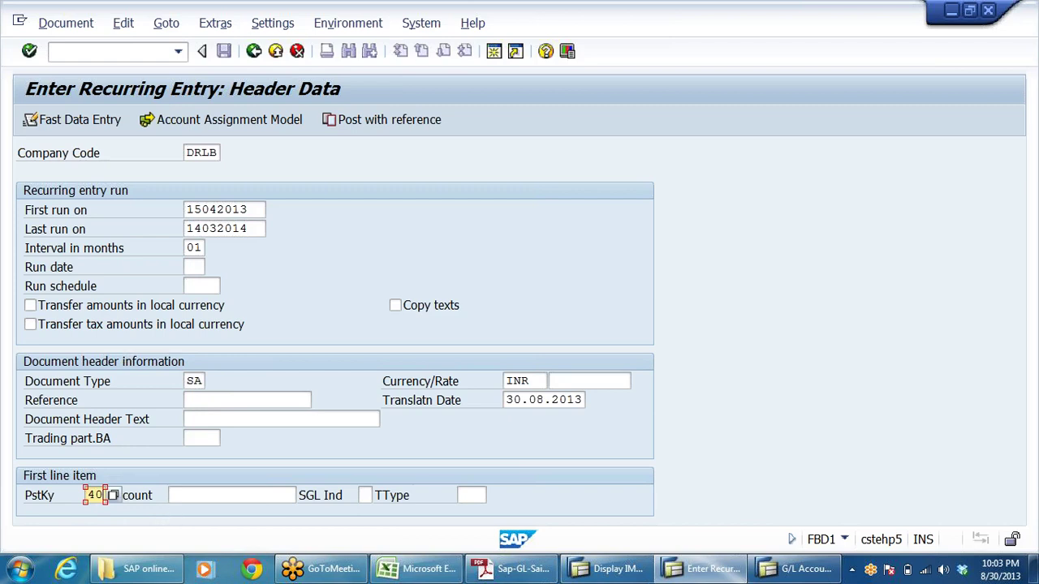
pyautogui.click(232, 495)
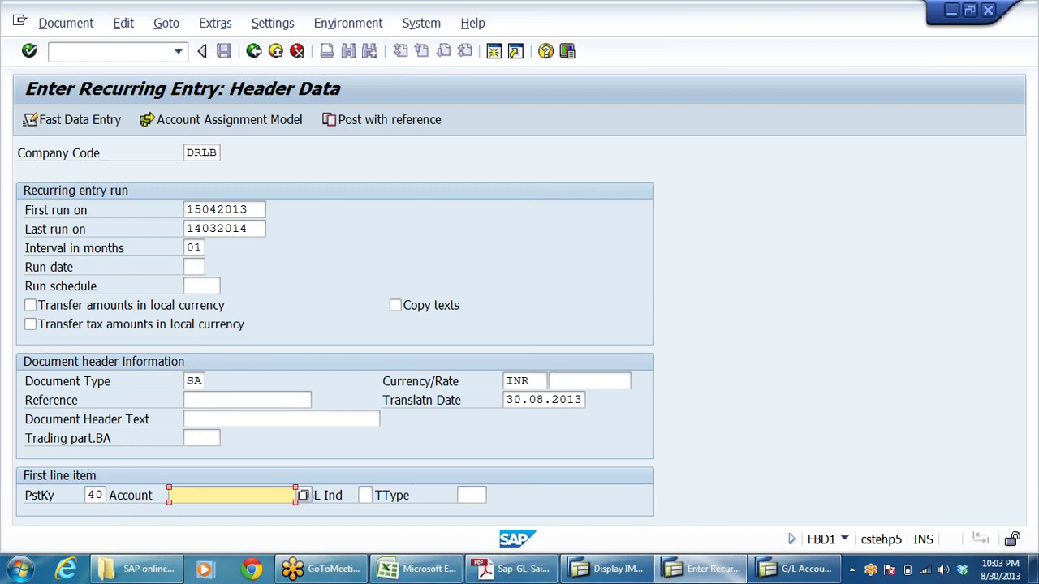
pyautogui.write('400')
pyautogui.click(255, 446)
pyautogui.press('Return')
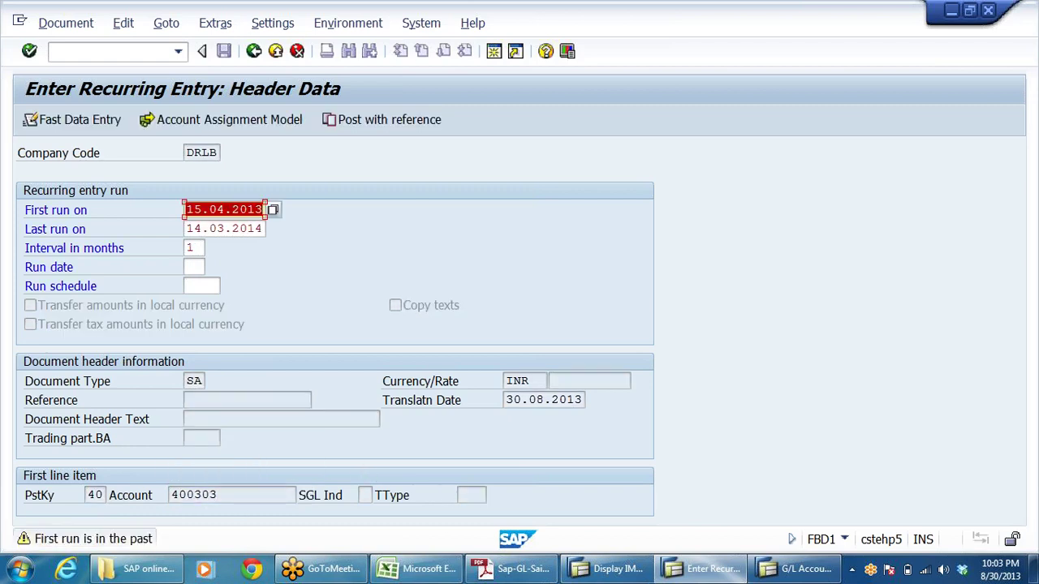
# Give the 400303 debit line amount 8888 and text 'TEST FOR RECURRENG'
pyautogui.press('Return')
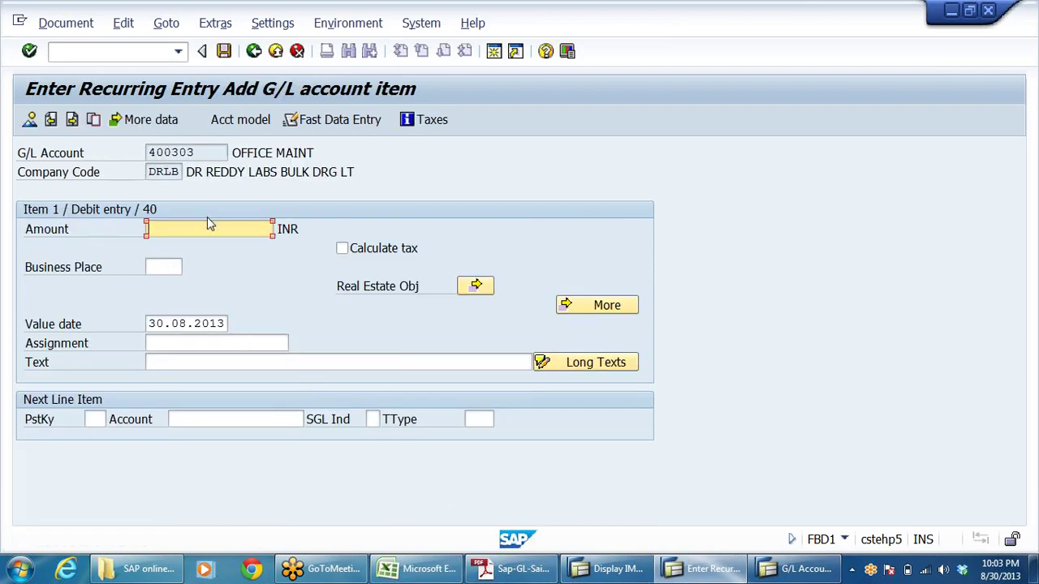
pyautogui.write('8888')
pyautogui.click(155, 362)
pyautogui.write('TEST FOR RECURRENG')
# Add an 8888 credit line with key 50 to account 200405 with the same text and save
pyautogui.click(95, 419)
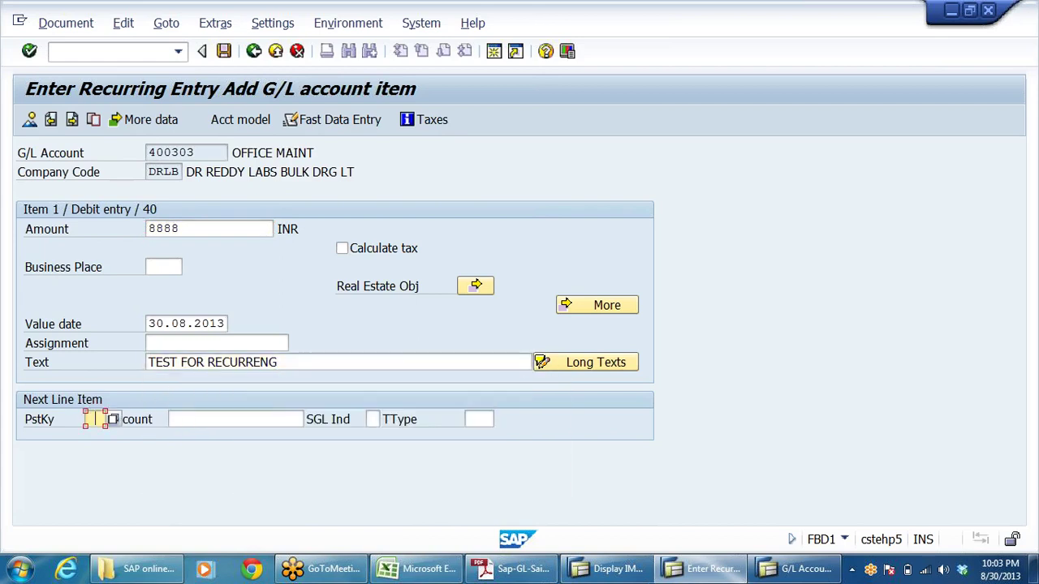
pyautogui.click(95, 450)
pyautogui.press('Tab')
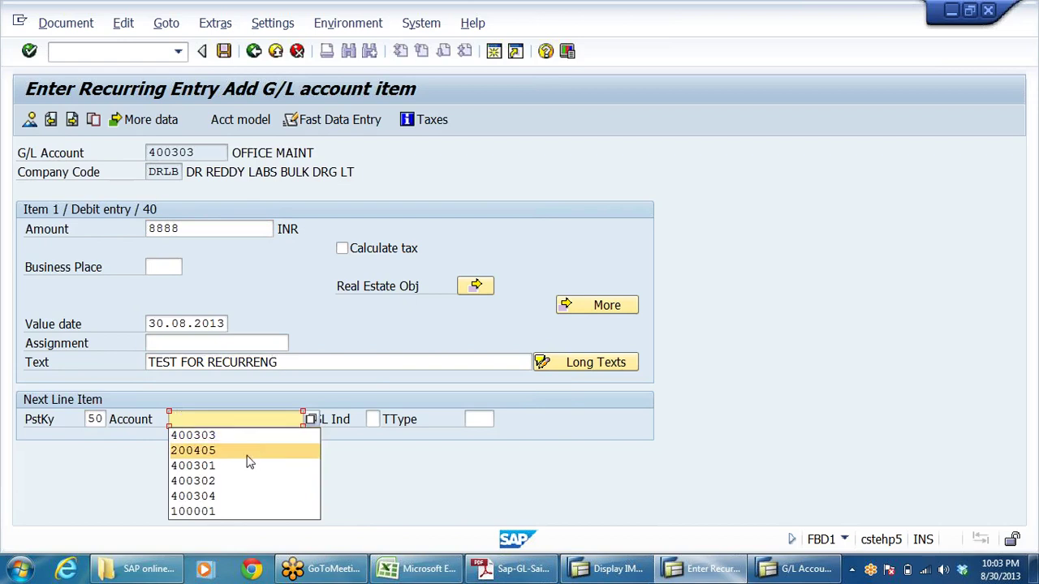
pyautogui.write('200405')
pyautogui.press('Return')
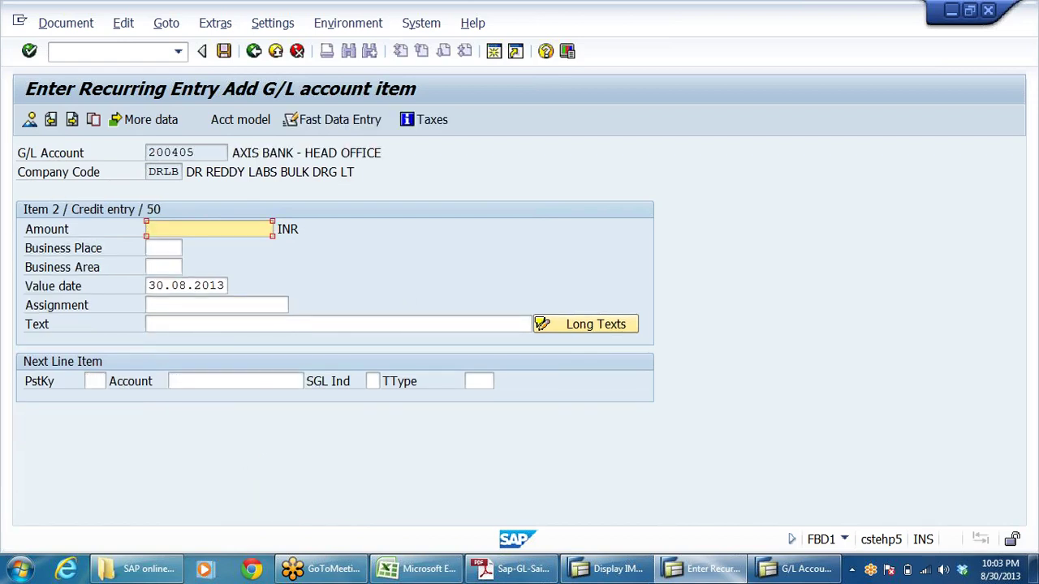
pyautogui.click(166, 246)
pyautogui.click(150, 323)
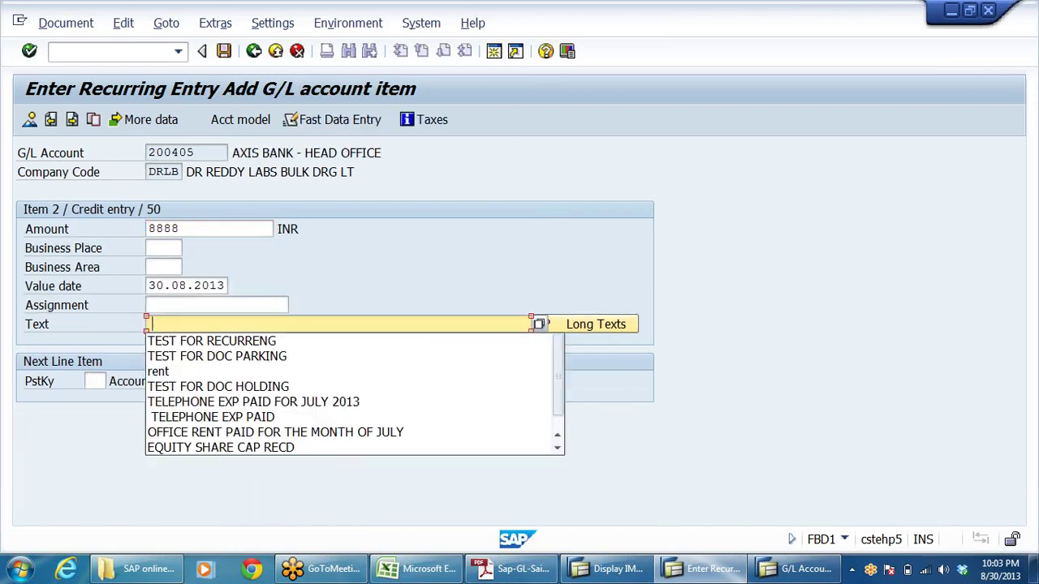
pyautogui.click(172, 341)
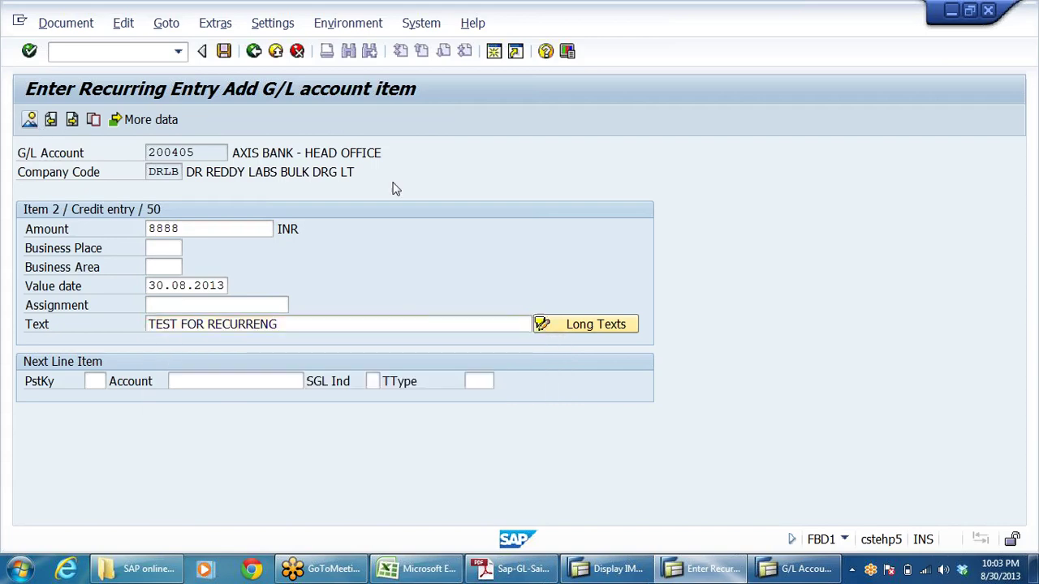
pyautogui.click(30, 121)
pyautogui.hotkey('ctrl', 's')
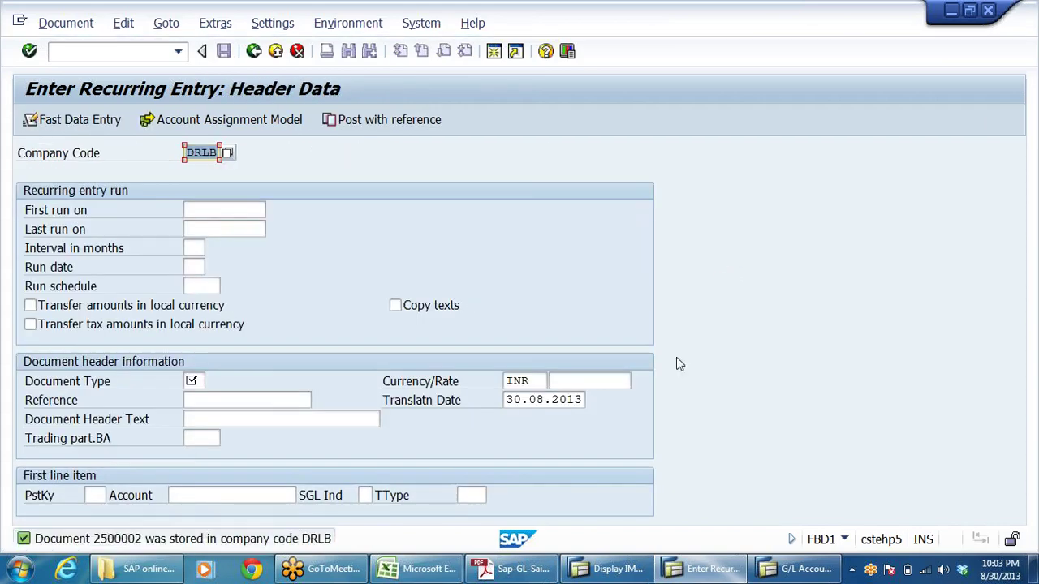
# Leave FBD1 and launch FBD2 Change via Document > Reference Documents > Recurring Document
pyautogui.click(277, 51)
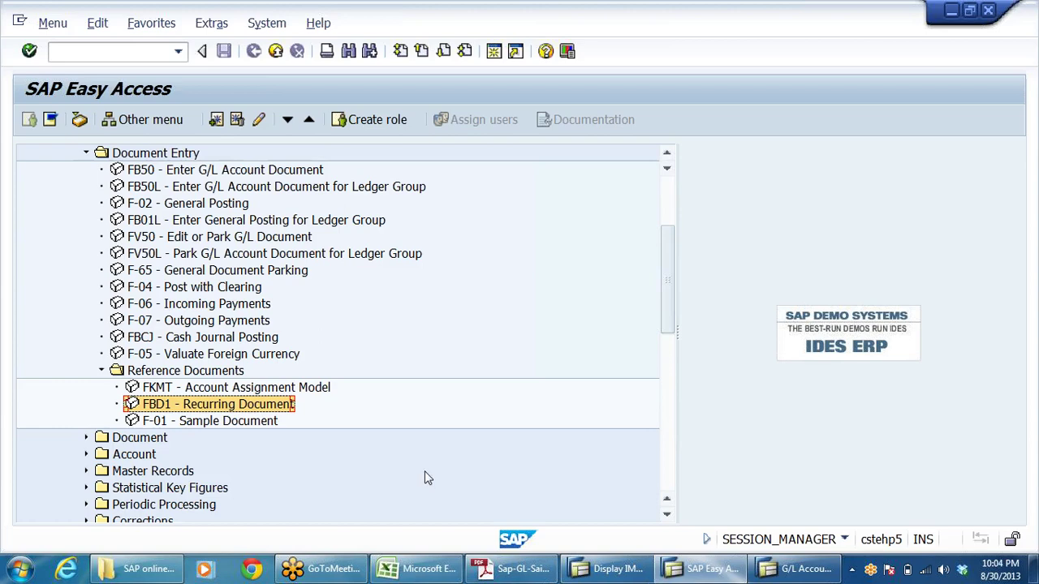
pyautogui.scroll(-3, 424, 403)
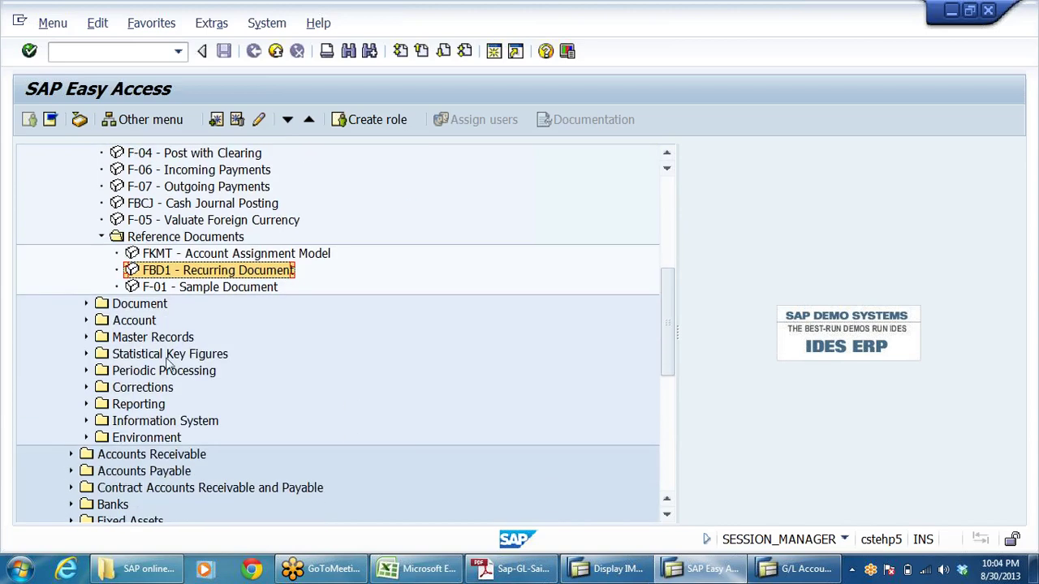
pyautogui.click(86, 304)
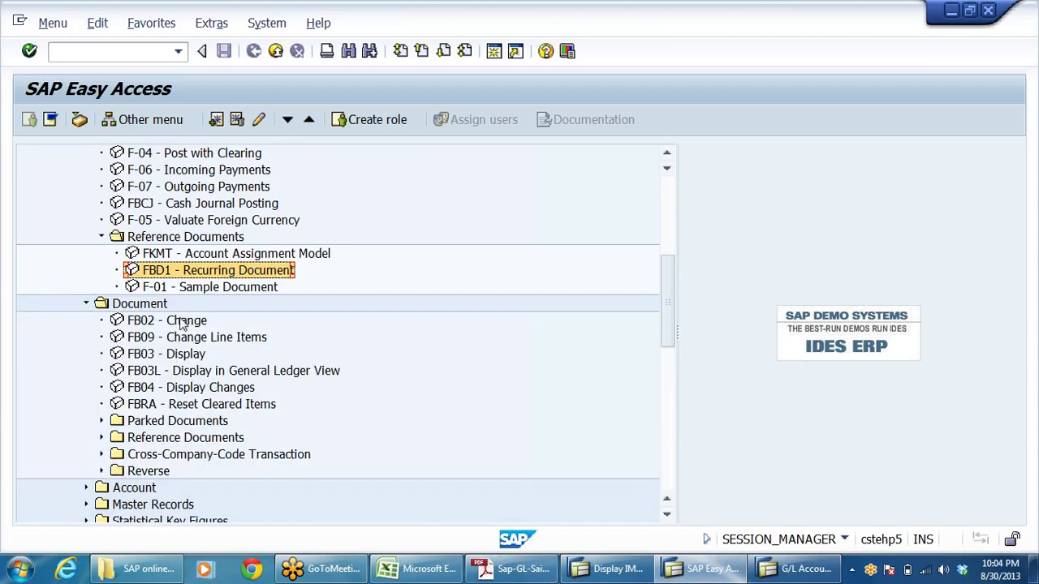
pyautogui.doubleClick(166, 439)
pyautogui.doubleClick(175, 454)
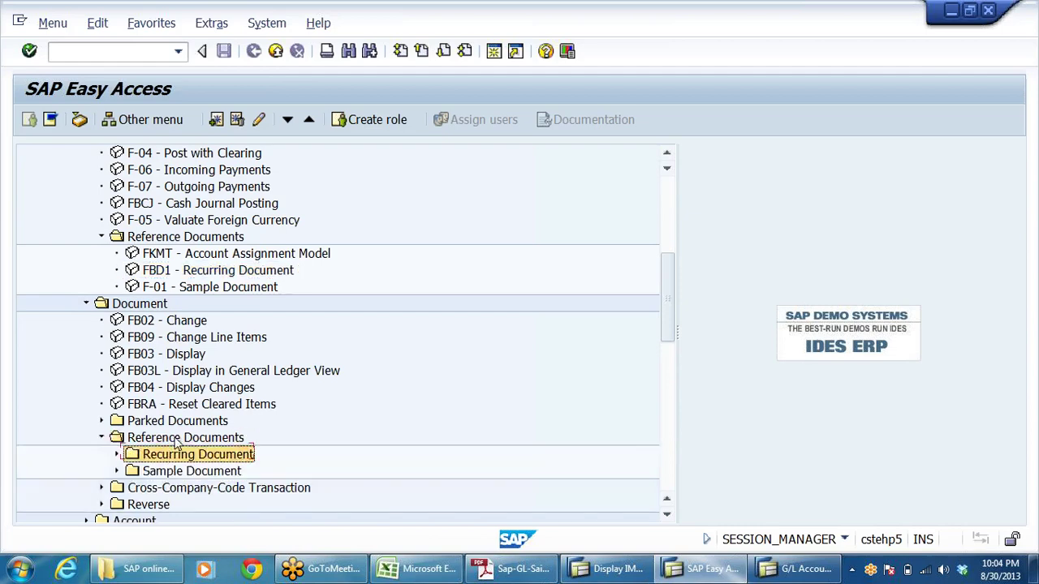
pyautogui.click(176, 439)
pyautogui.doubleClick(175, 439)
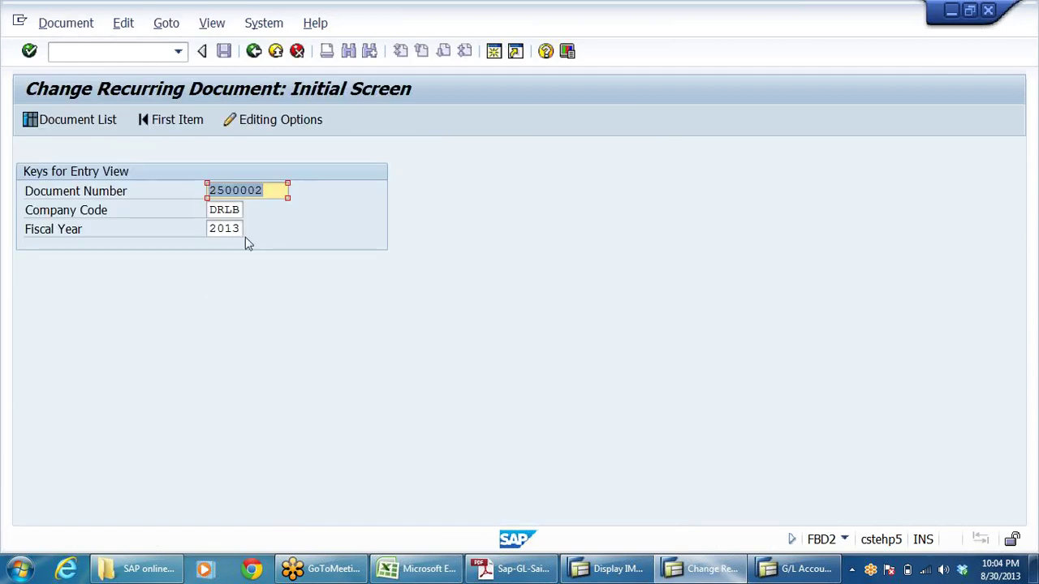
# Clear the prefilled document number 2500002 on the FBD2 screen
pyautogui.click(264, 190)
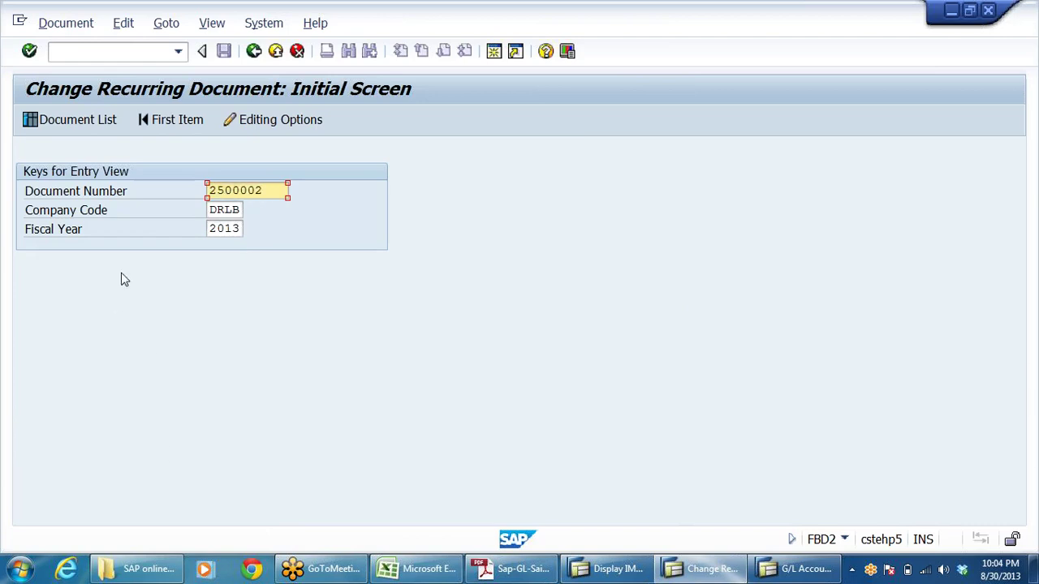
pyautogui.hotkey('shift', 'Home')
pyautogui.press('Delete')
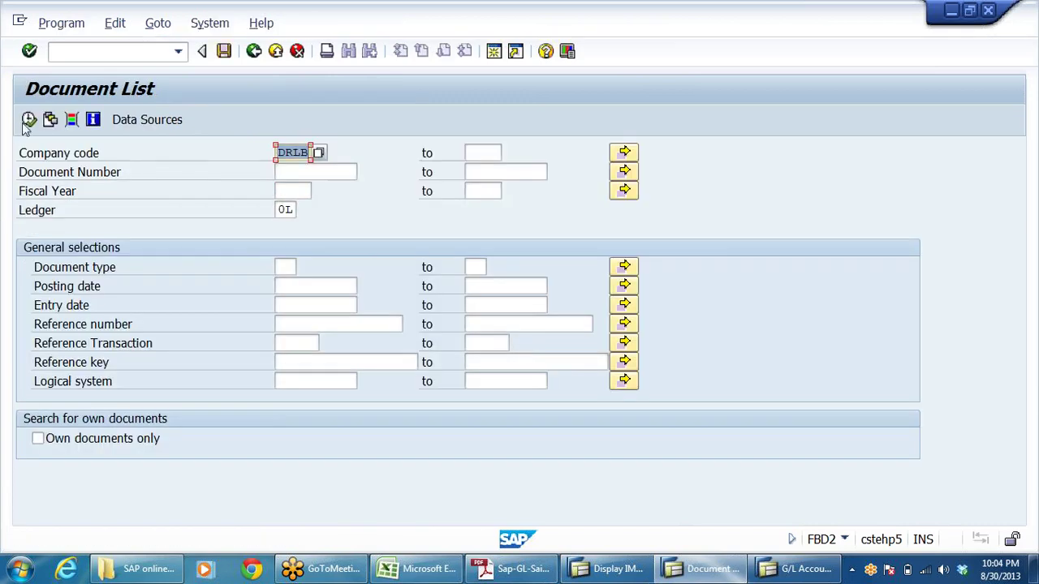
# List DRLB's recurring documents and open the 9,999.00 INR office rent line of document 2500001
pyautogui.click(29, 120)
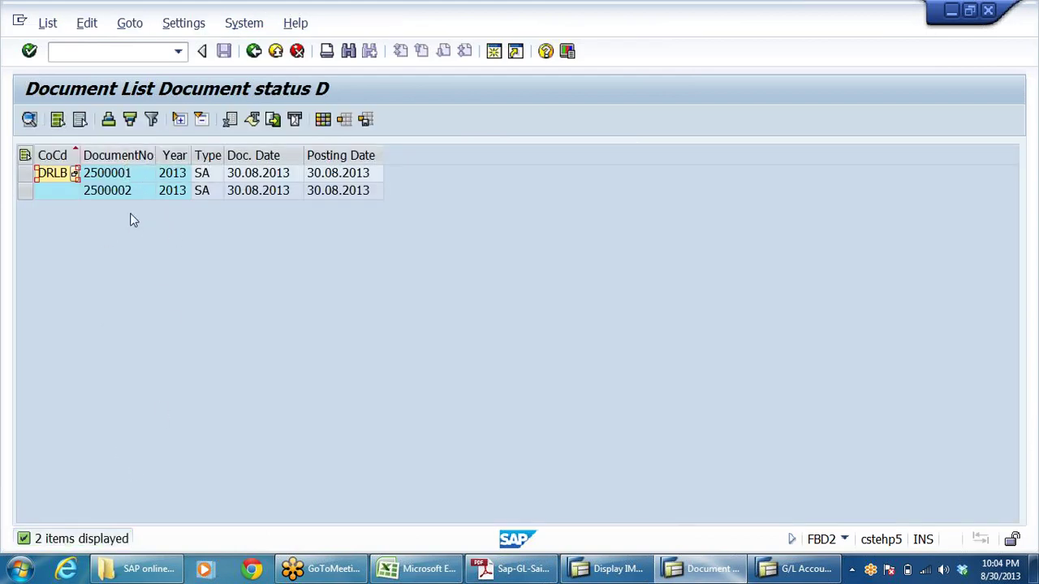
pyautogui.click(112, 175)
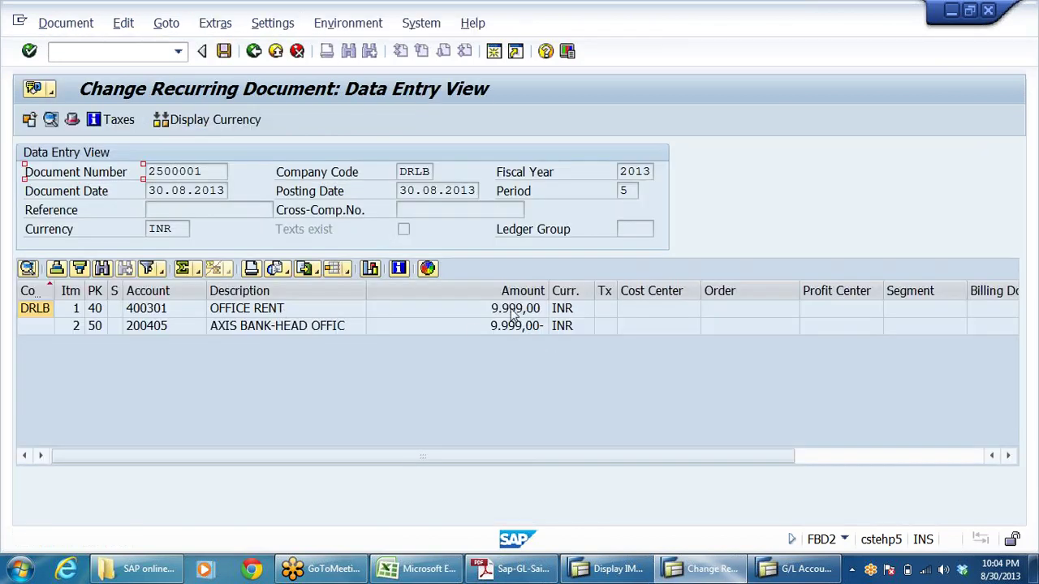
pyautogui.click(513, 311)
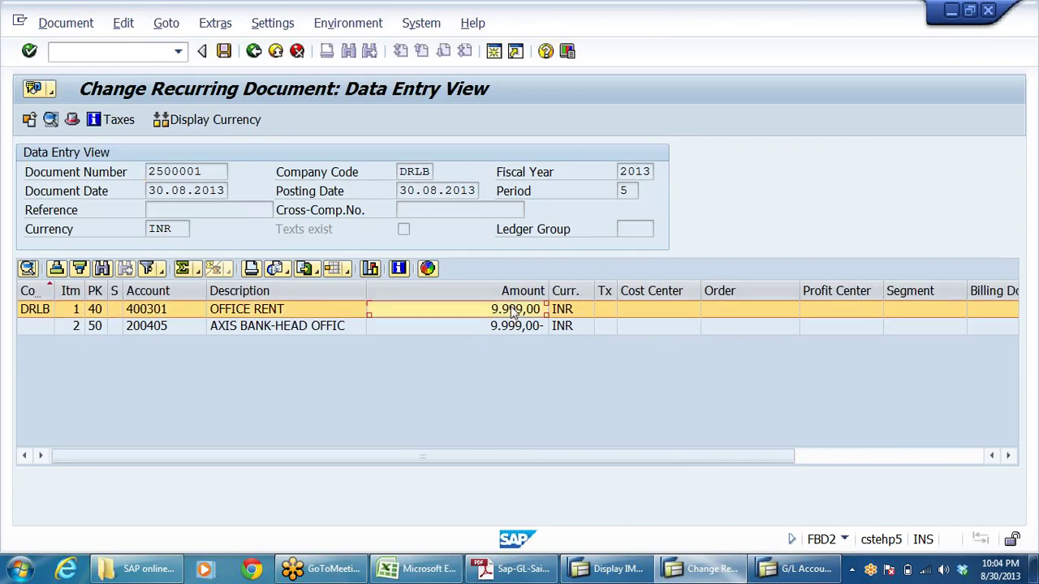
pyautogui.doubleClick(513, 311)
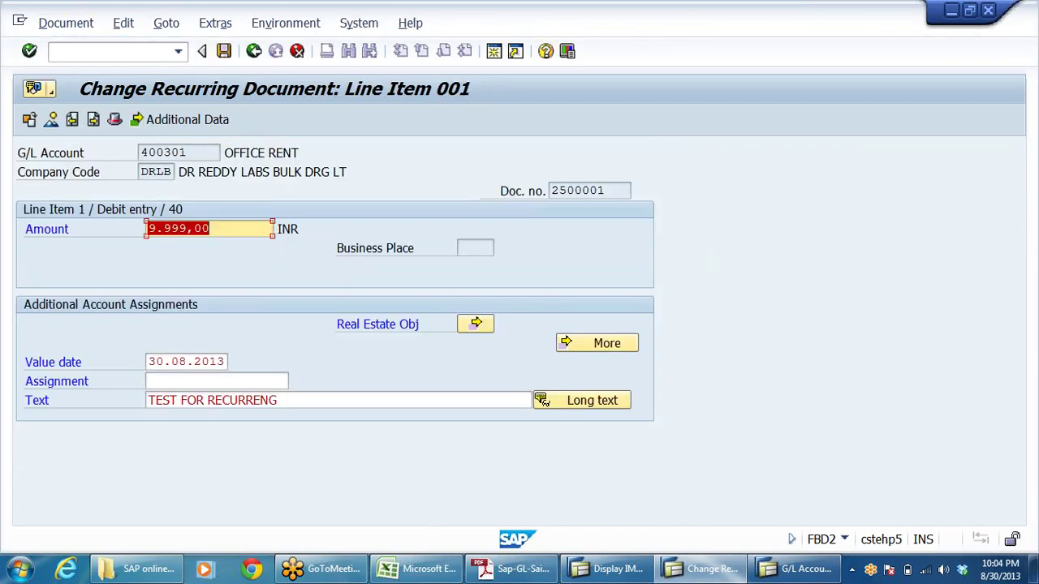
# Back out of document 2500001 to the Change Recurring Document start screen
pyautogui.click(254, 51)
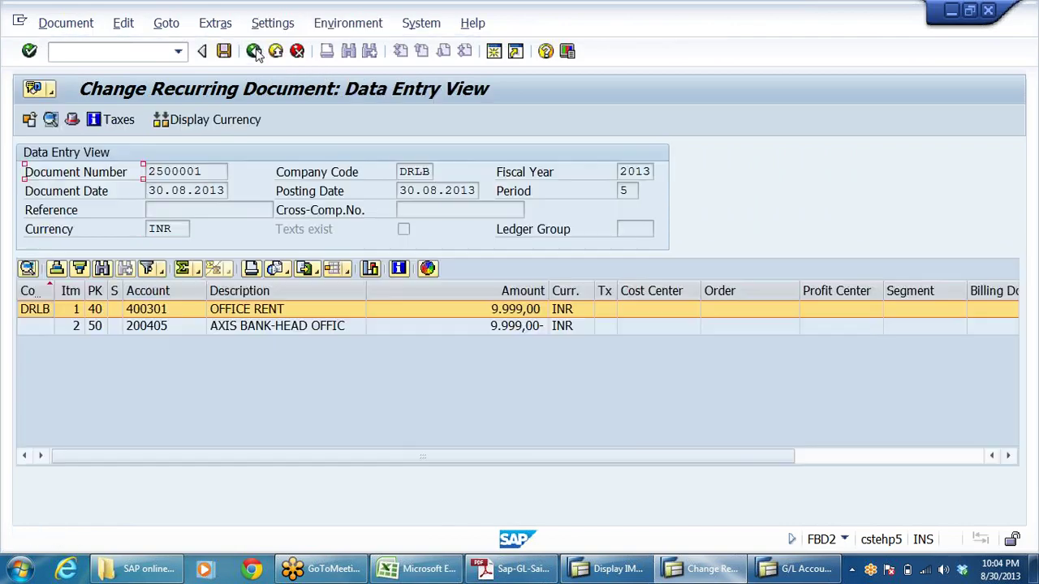
pyautogui.click(254, 51)
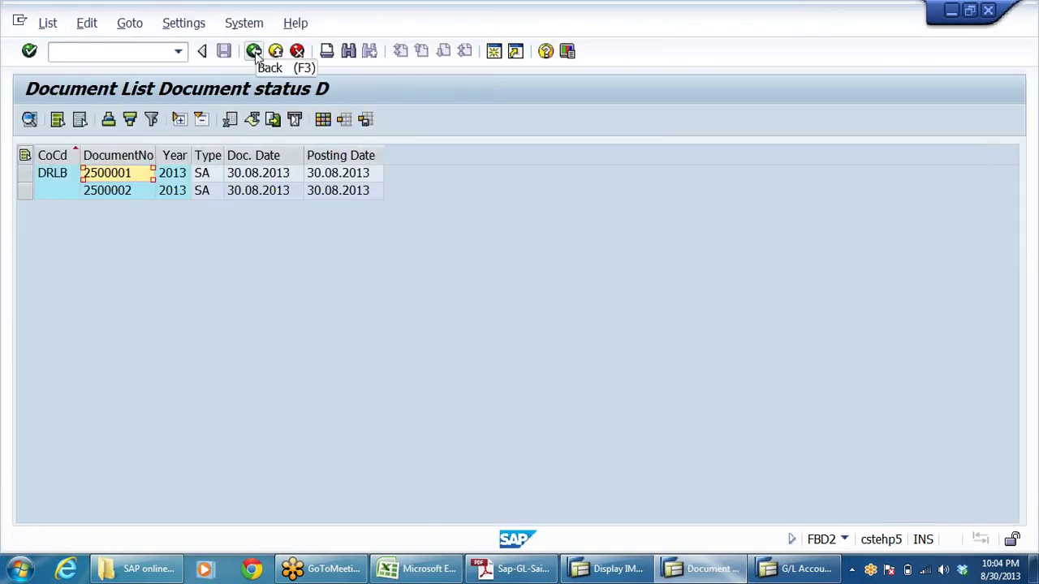
pyautogui.click(254, 52)
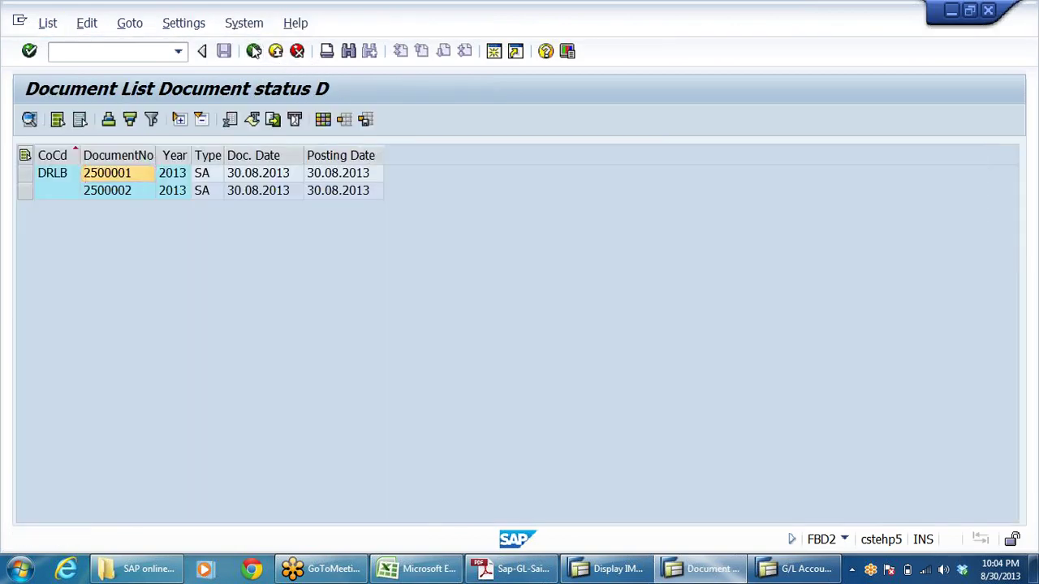
pyautogui.click(254, 52)
pyautogui.click(254, 52)
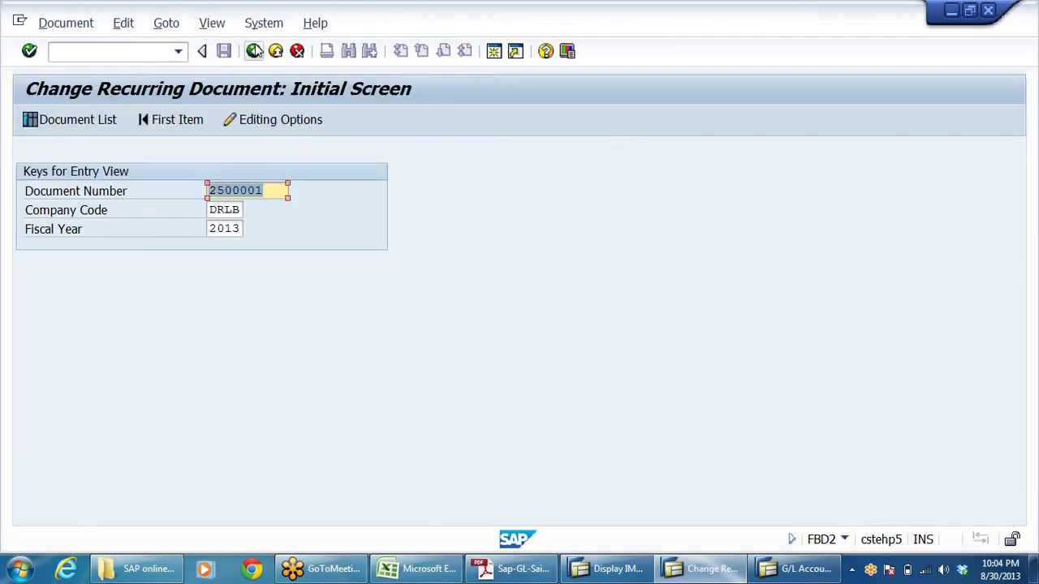
# Collapse the Recurring Document, Reference Documents and Document Entry folders in the Easy Access menu
pyautogui.scroll(-1, 423, 377)
pyautogui.scroll(-2, 423, 376)
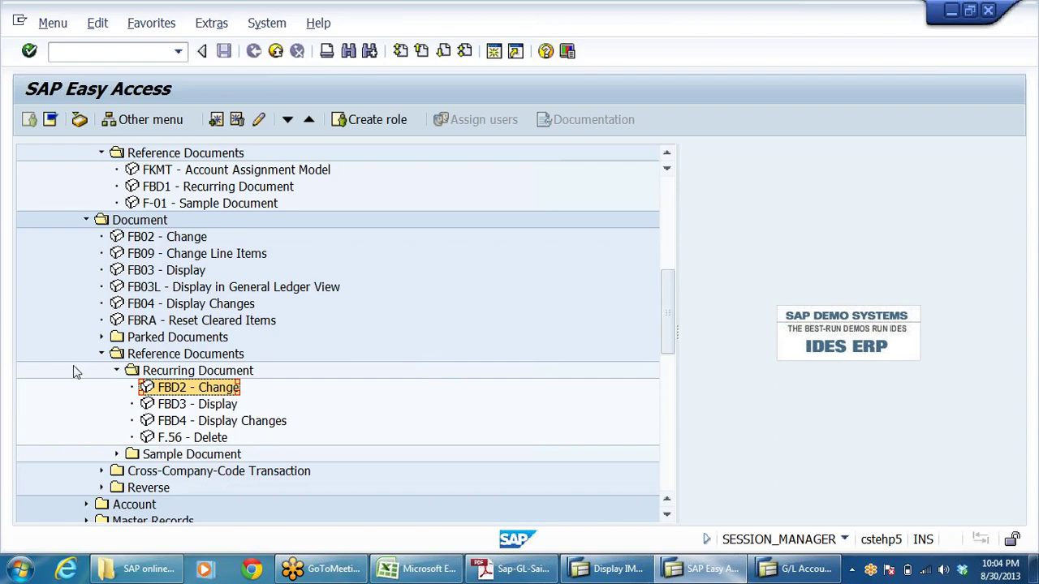
pyautogui.click(116, 370)
pyautogui.click(102, 354)
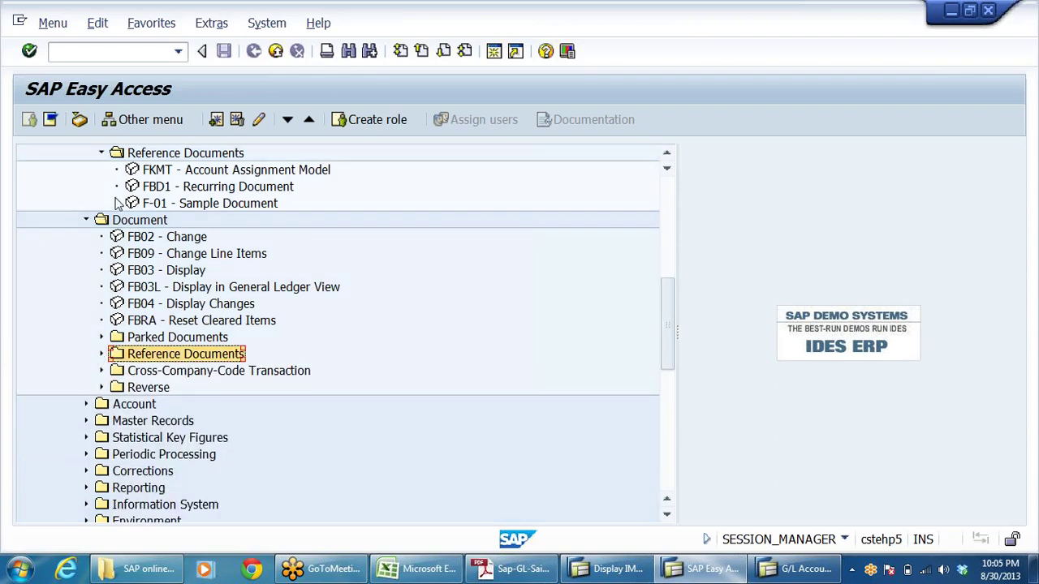
pyautogui.click(86, 220)
pyautogui.scroll(4, 227, 256)
pyautogui.scroll(4, 227, 257)
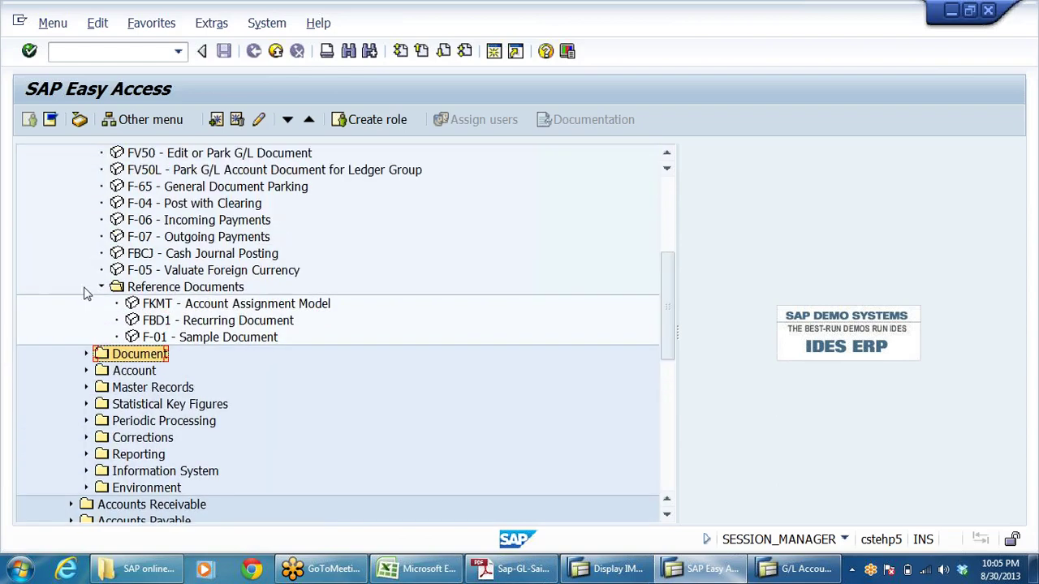
pyautogui.click(102, 289)
pyautogui.scroll(8, 113, 316)
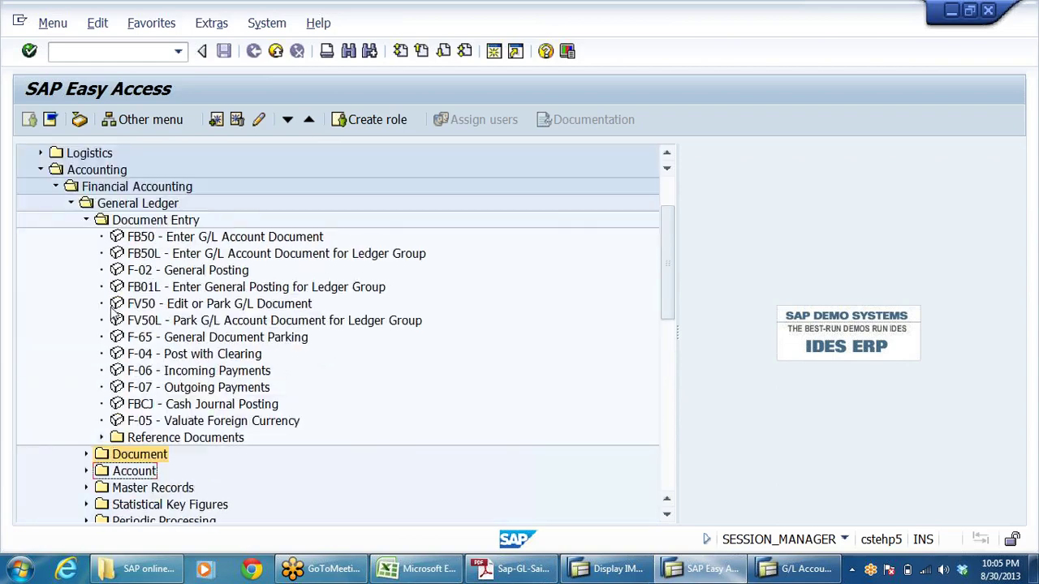
pyautogui.click(86, 220)
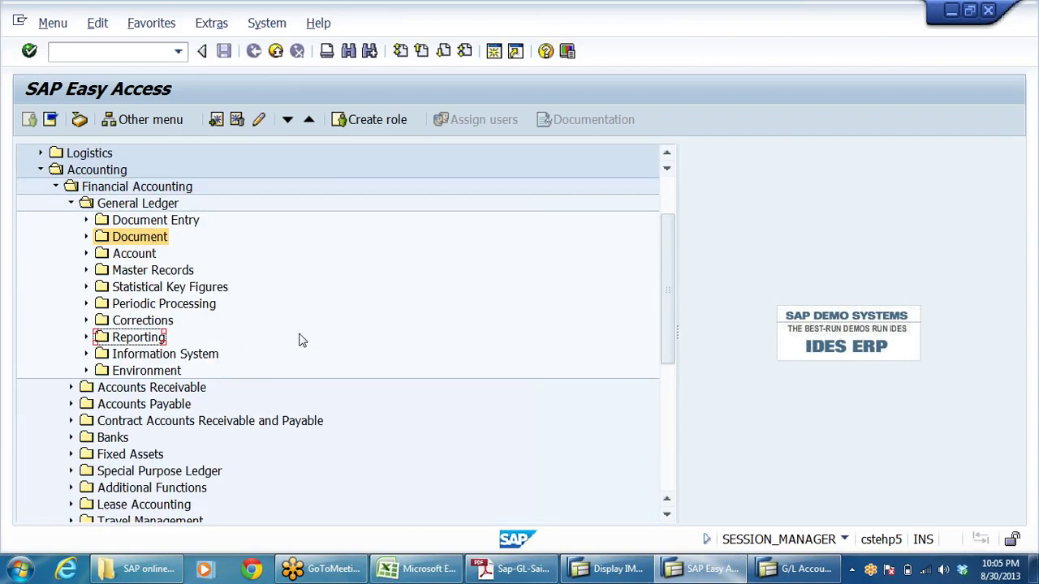
# Expand Periodic Processing > Recurring Entries and launch F.14 Execute
pyautogui.doubleClick(180, 306)
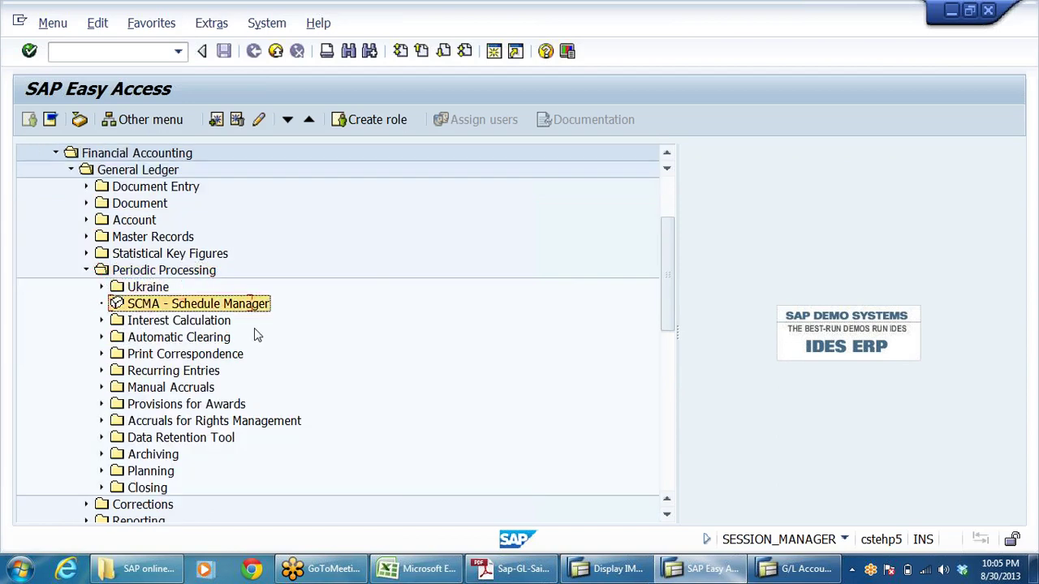
pyautogui.press('Down')
pyautogui.press('Down')
pyautogui.press('Down')
pyautogui.press('Down')
pyautogui.press('Right')
pyautogui.press('Down')
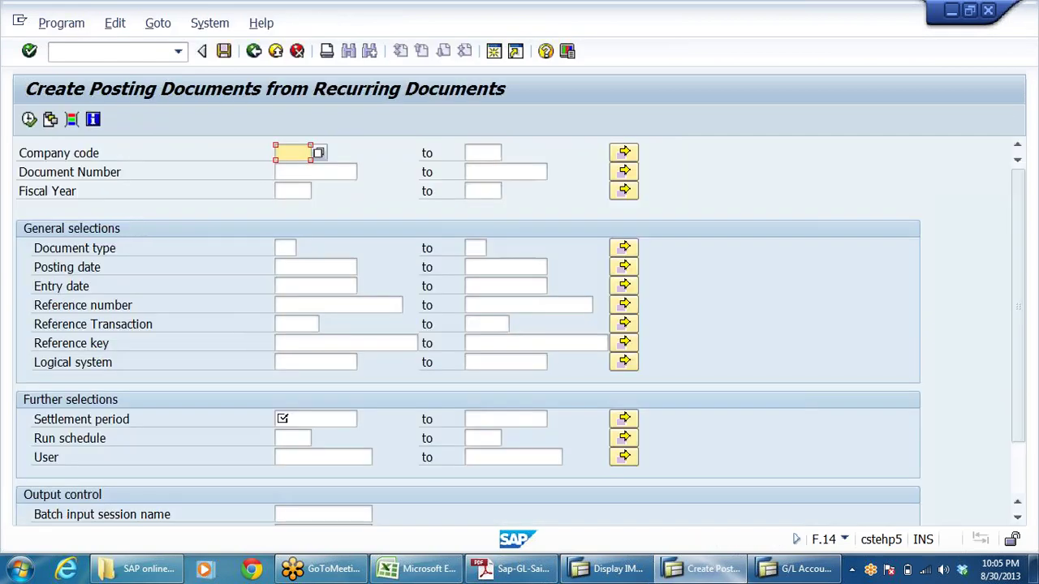
# Enter company code DRLB and fiscal year 2013 in the F.14 selection
pyautogui.write('DRLB')
pyautogui.click(292, 191)
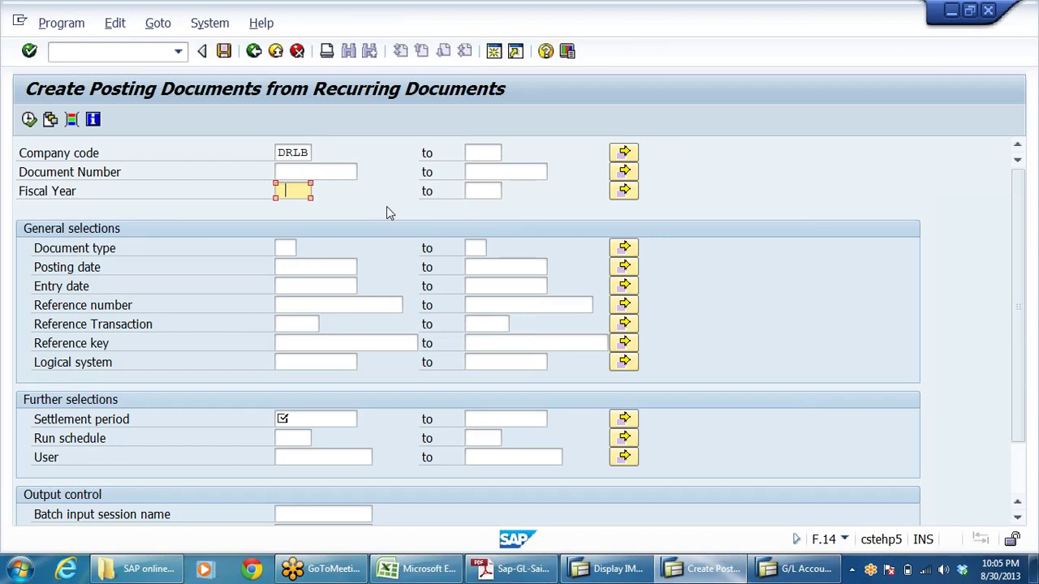
pyautogui.write('2013')
pyautogui.press('Up')
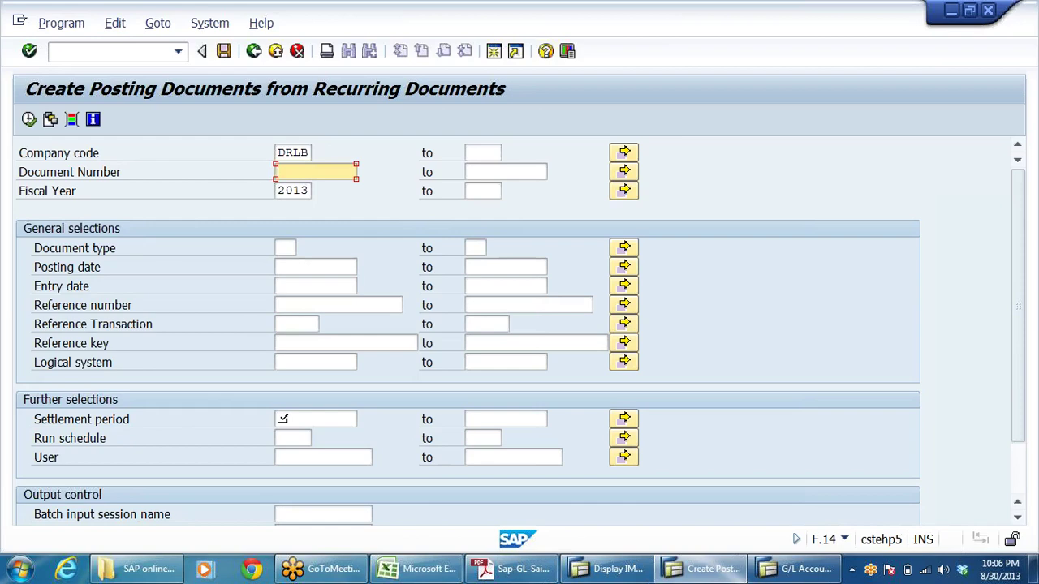
pyautogui.press('Tab')
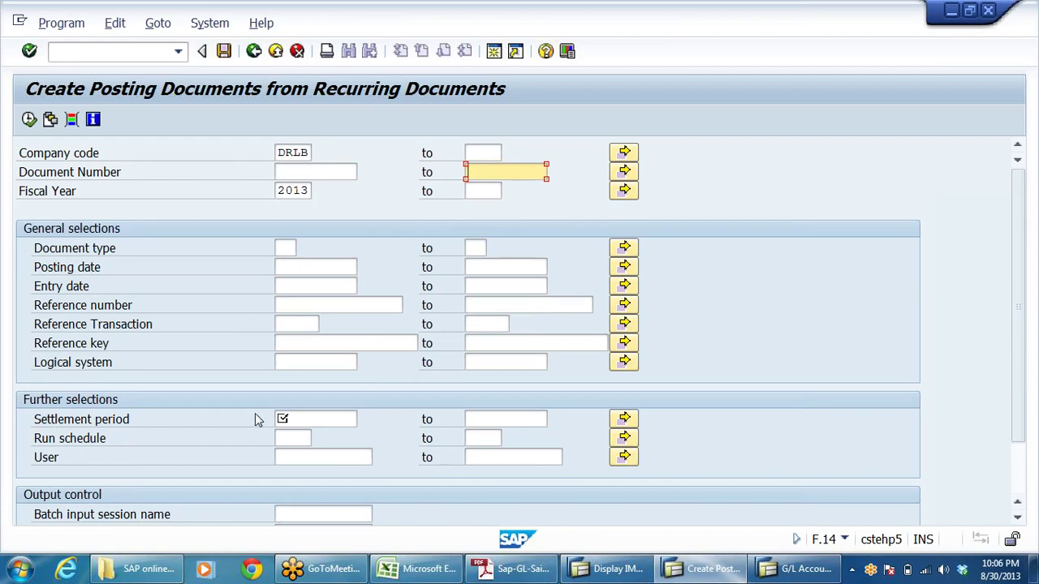
# Set the settlement period from 01042013 to 31032014
pyautogui.click(300, 419)
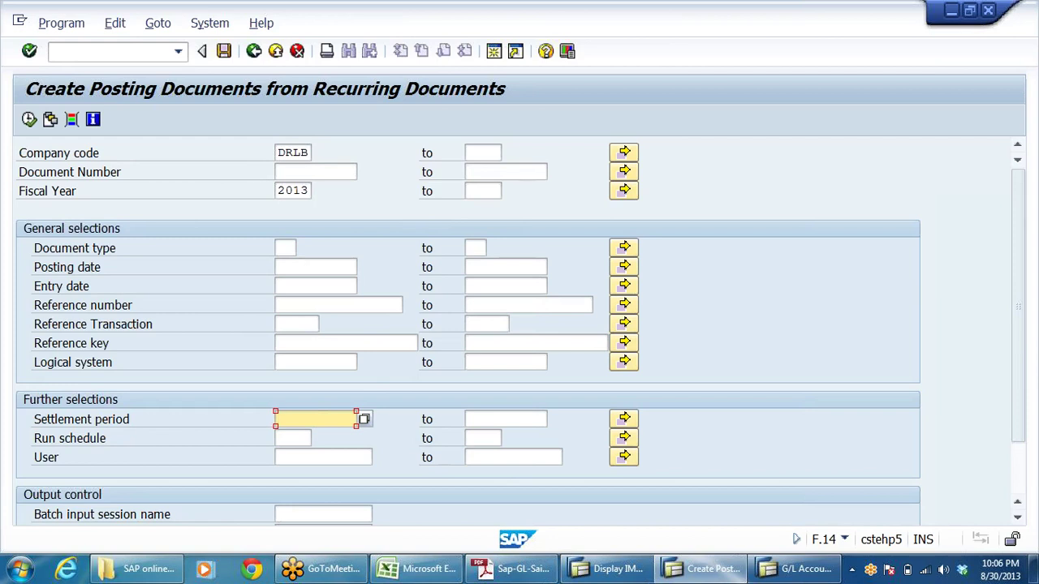
pyautogui.write('01042013')
pyautogui.click(504, 419)
pyautogui.write('31032014')
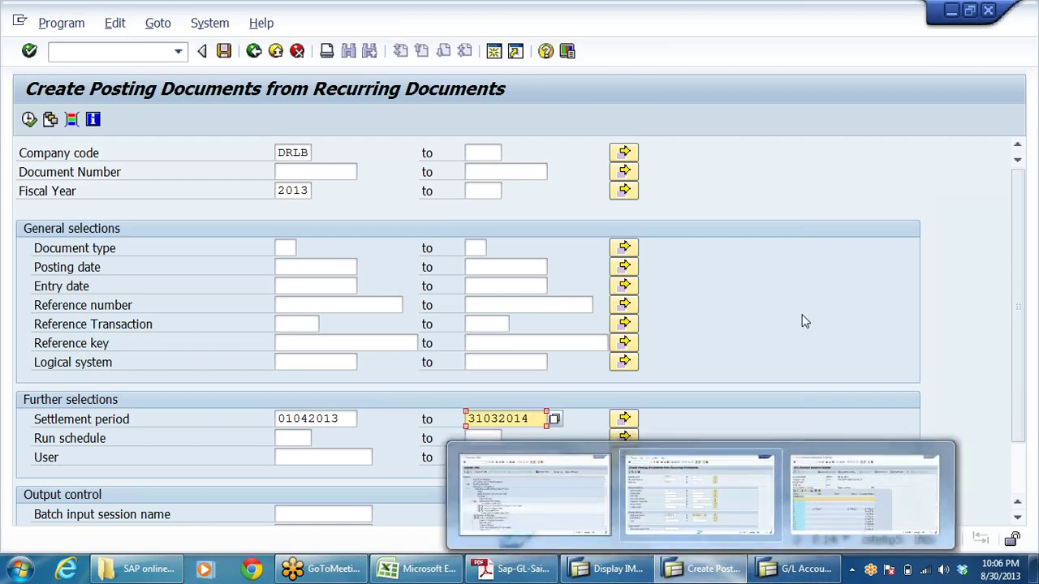
# Name the batch input session ANANDN and execute F.14 to create it
pyautogui.scroll(-3, 801, 320)
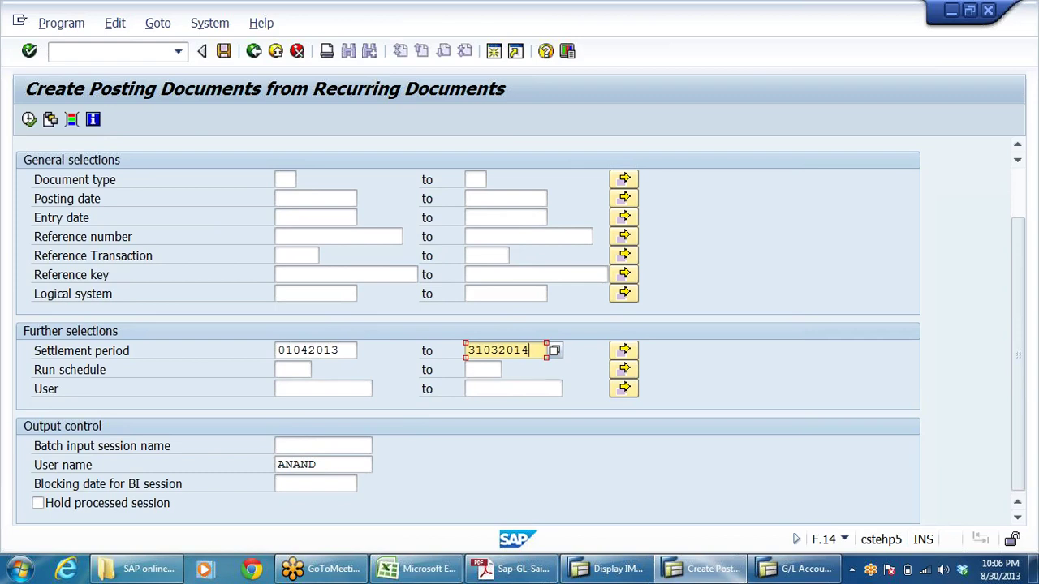
pyautogui.click(323, 446)
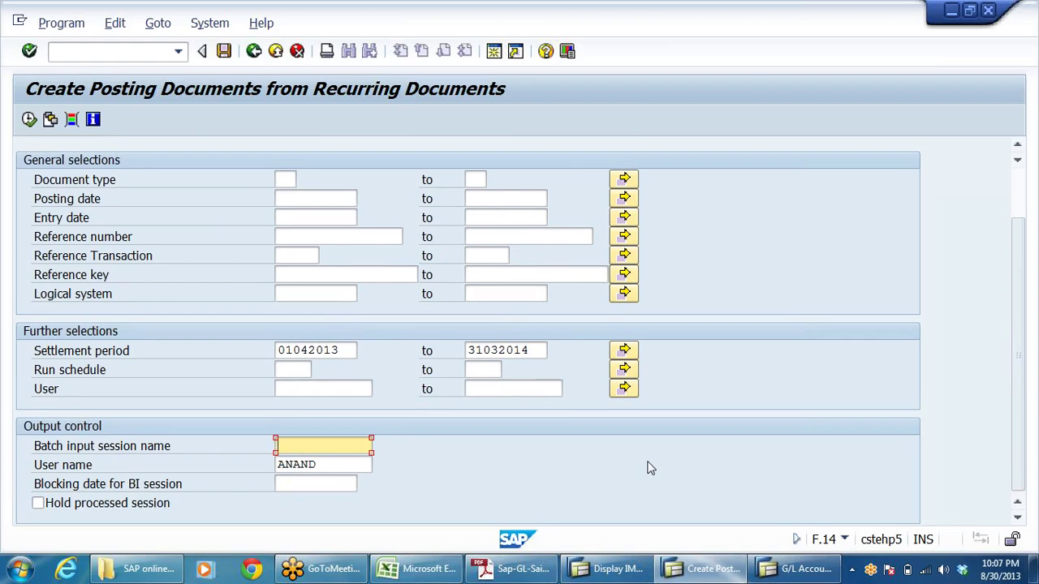
pyautogui.write('ANAND N')
pyautogui.press('BackSpace')
pyautogui.press('BackSpace')
pyautogui.write('N')
pyautogui.scroll(2, 400, 278)
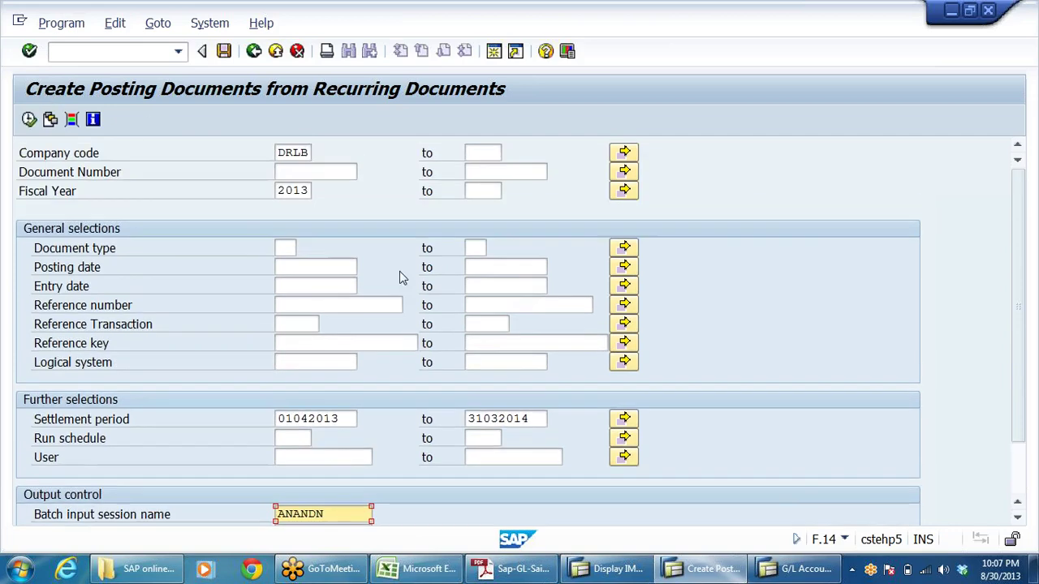
pyautogui.click(29, 120)
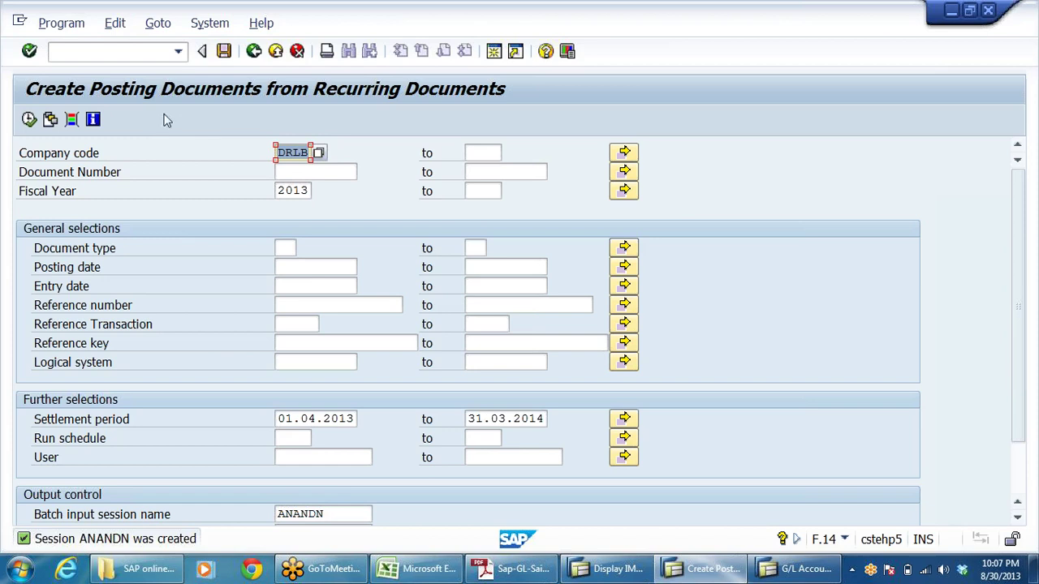
# Open the batch input session overview and select the new ANANDN session
pyautogui.click(213, 24)
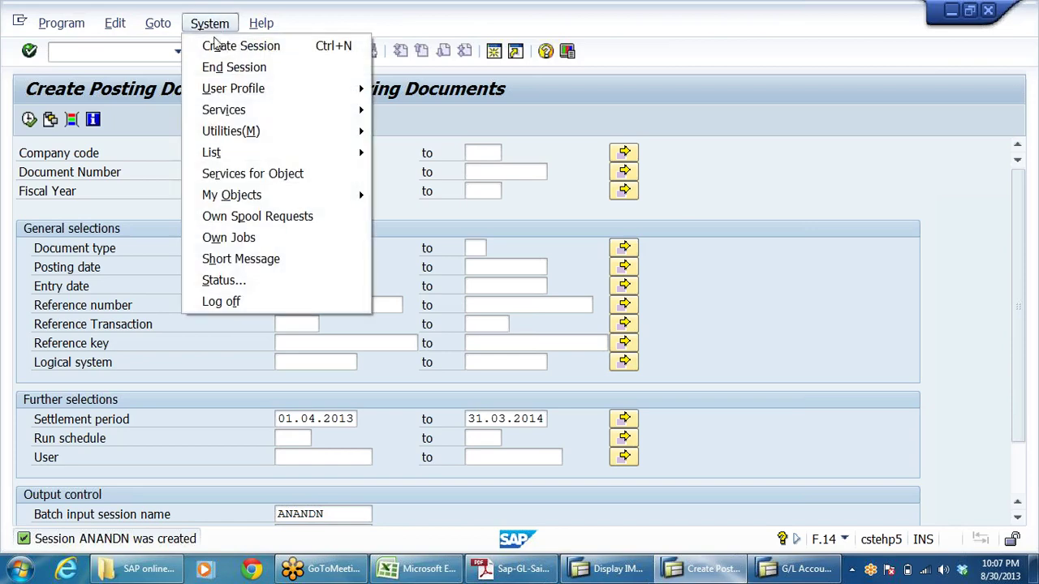
pyautogui.moveTo(220, 109)
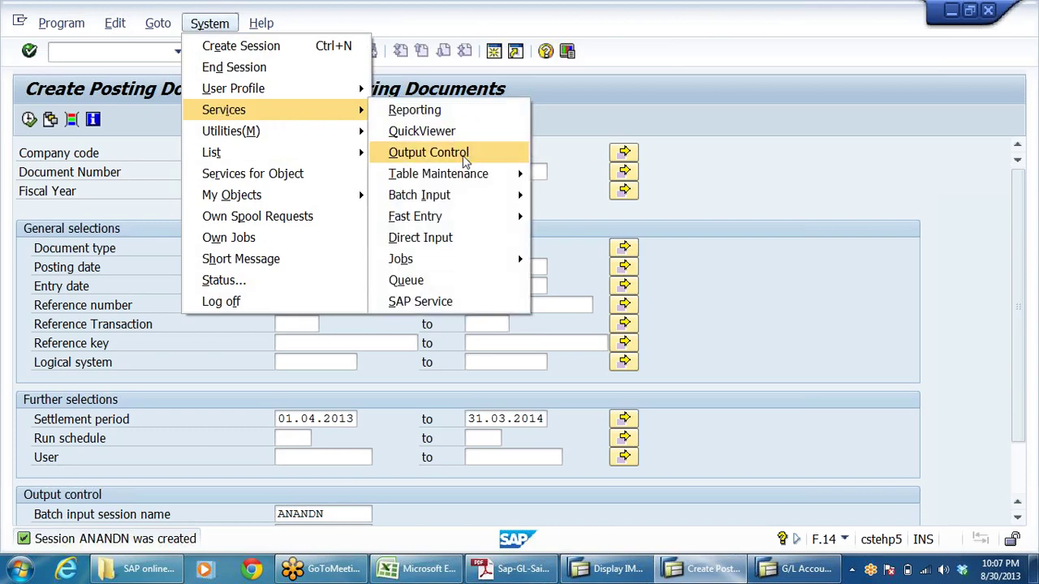
pyautogui.moveTo(457, 207)
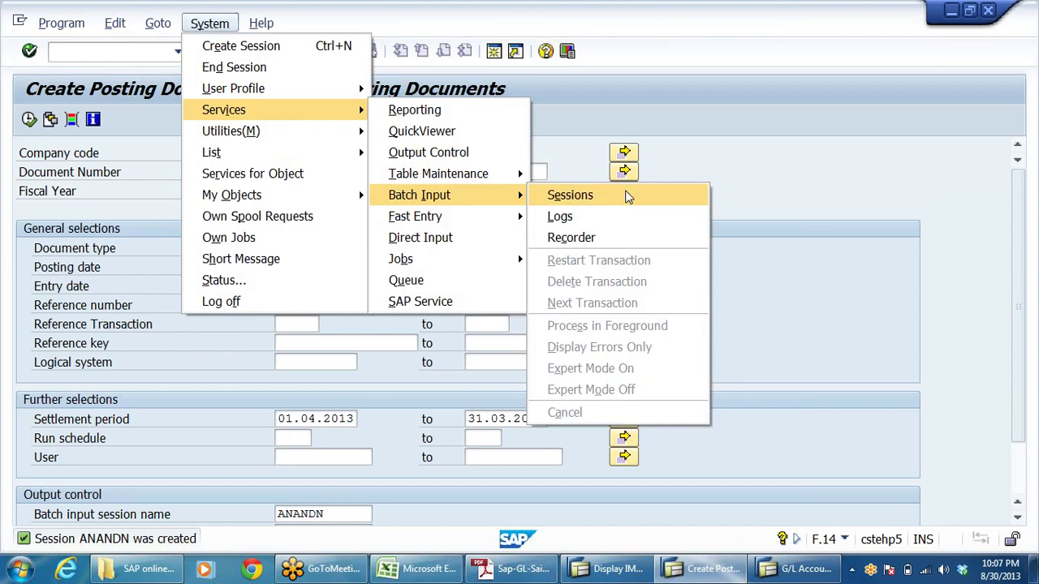
pyautogui.click(607, 196)
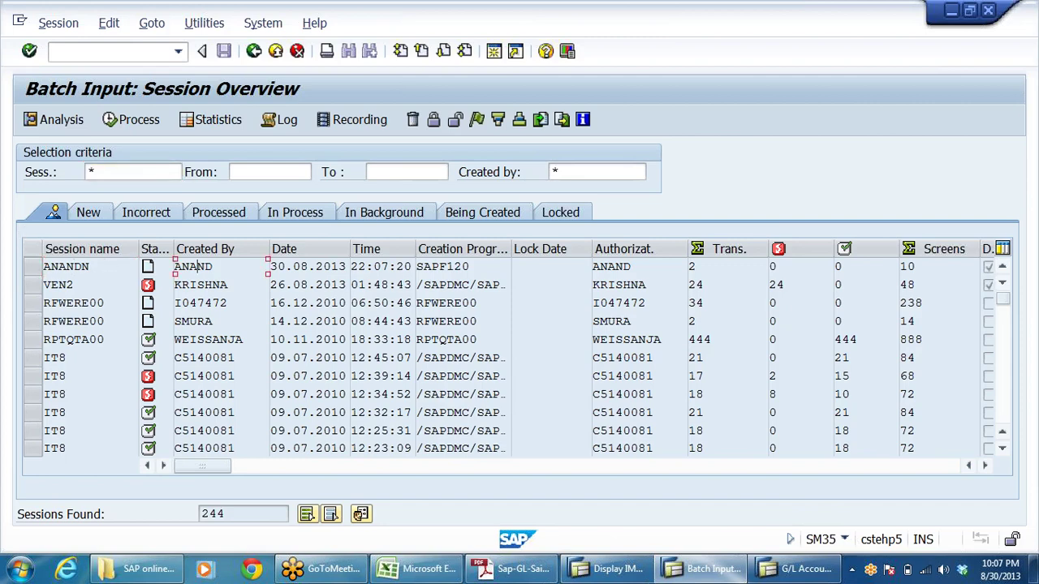
pyautogui.click(33, 266)
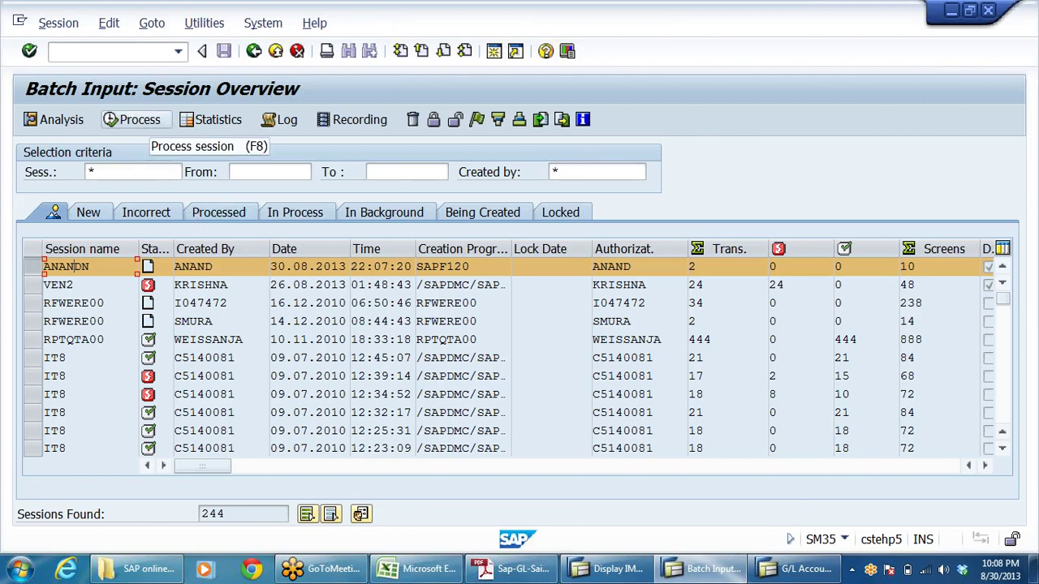
pyautogui.click(213, 272)
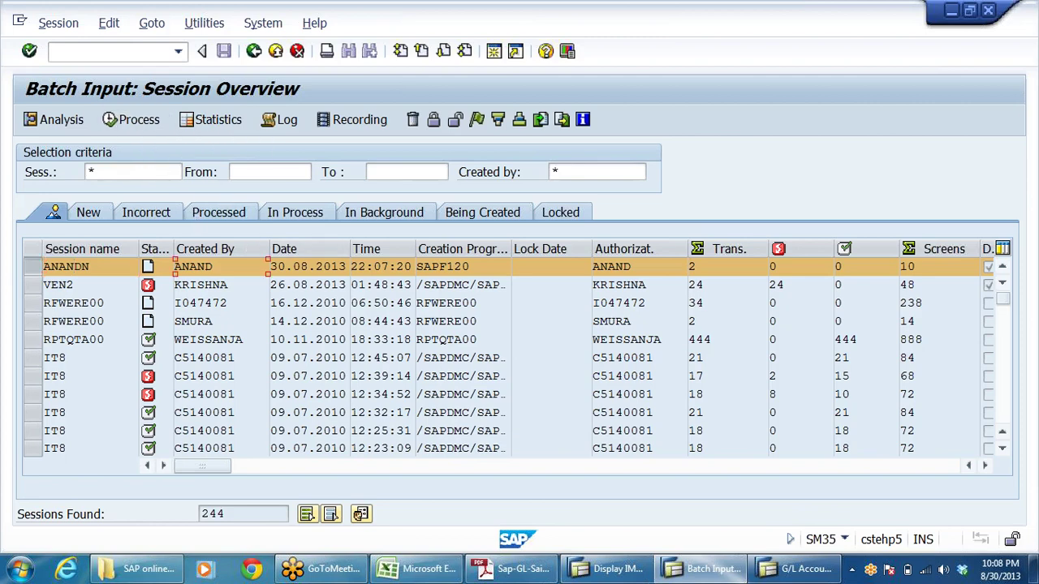
pyautogui.moveTo(90, 267); pyautogui.dragTo(44, 267)
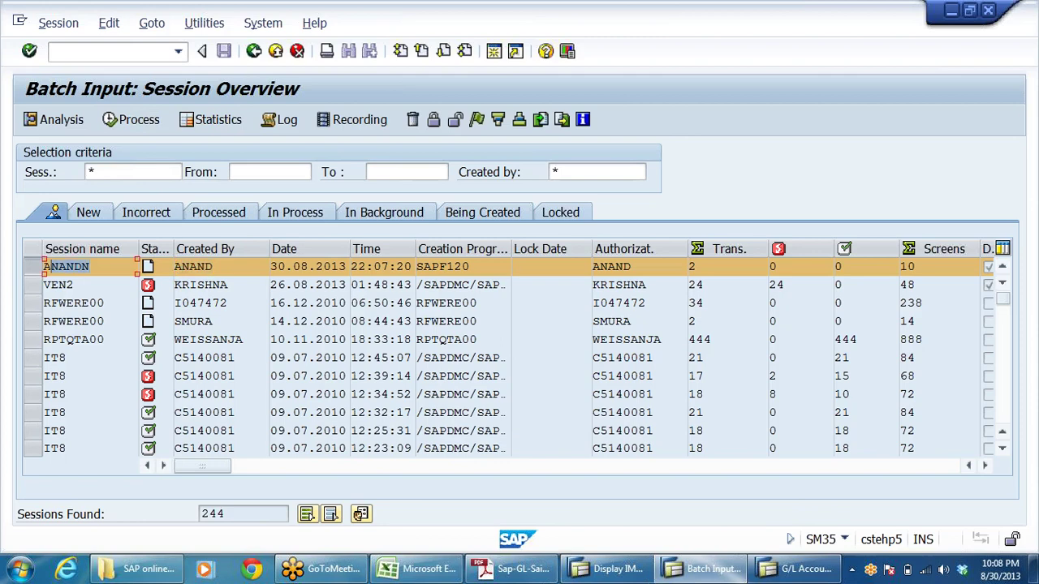
pyautogui.doubleClick(194, 267)
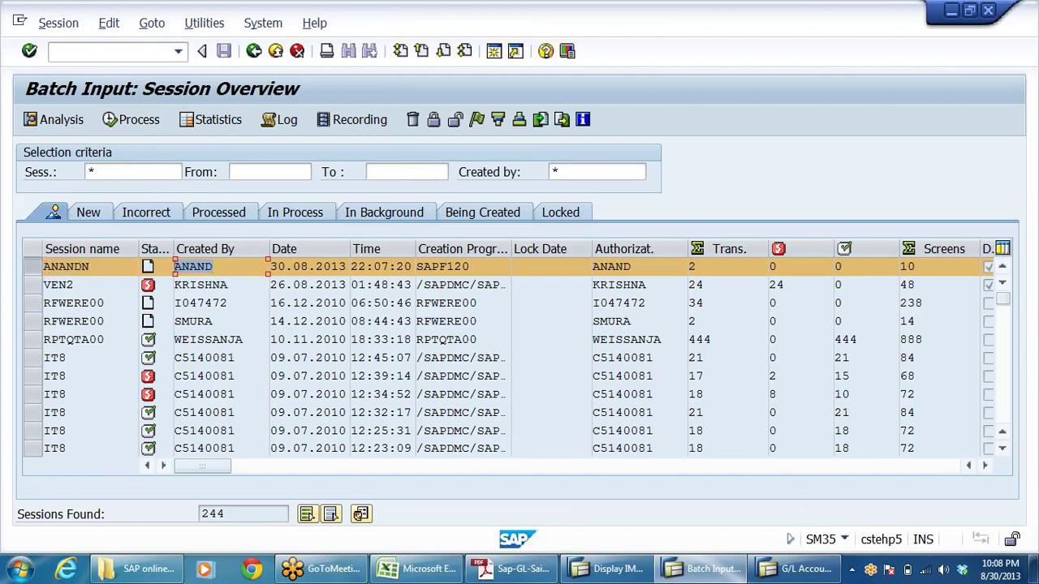
# Process session ANANDN in the background, then return to the Easy Access menu
pyautogui.click(116, 120)
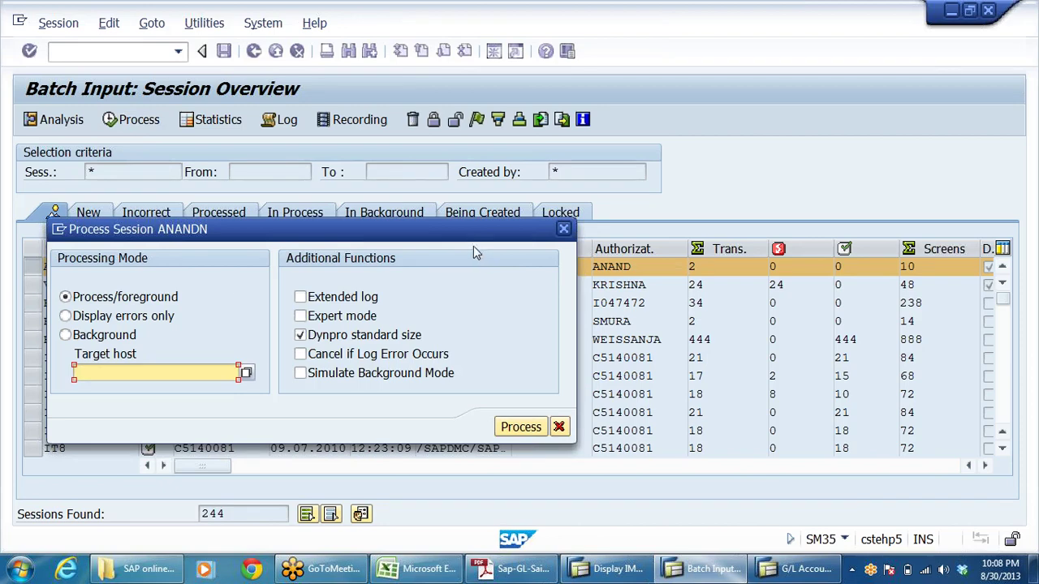
pyautogui.click(65, 335)
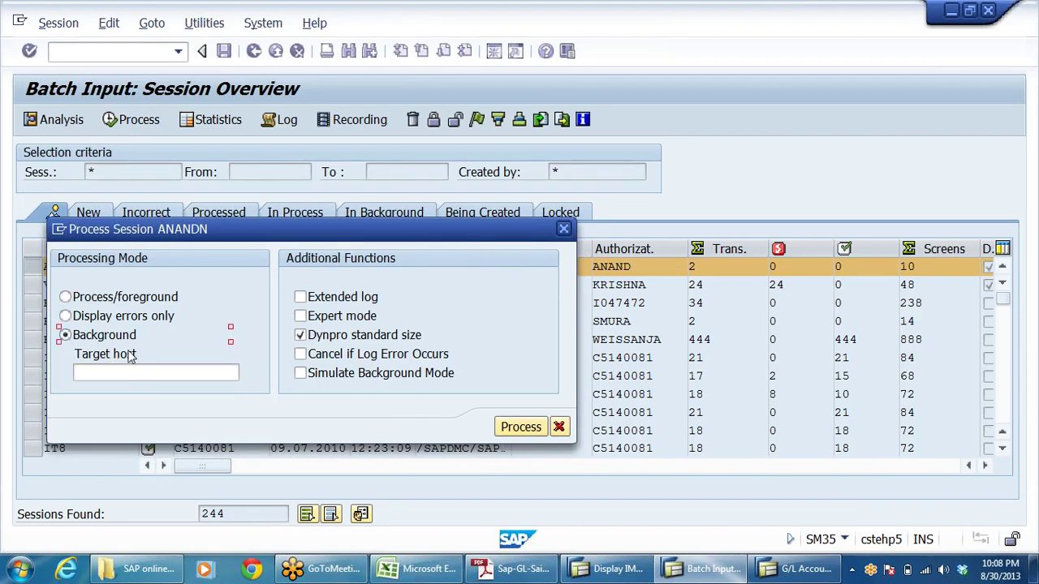
pyautogui.click(517, 426)
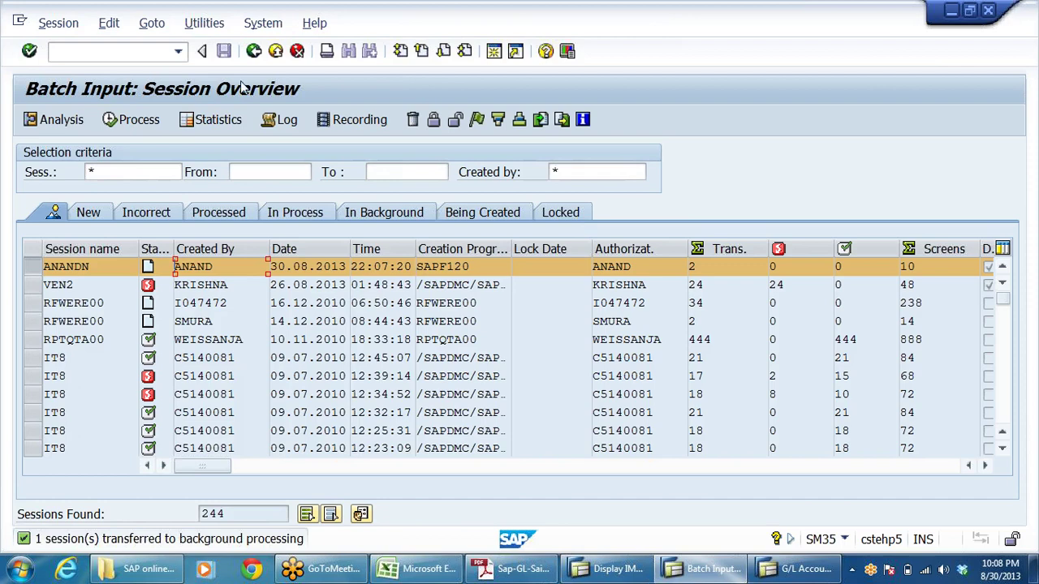
pyautogui.click(255, 55)
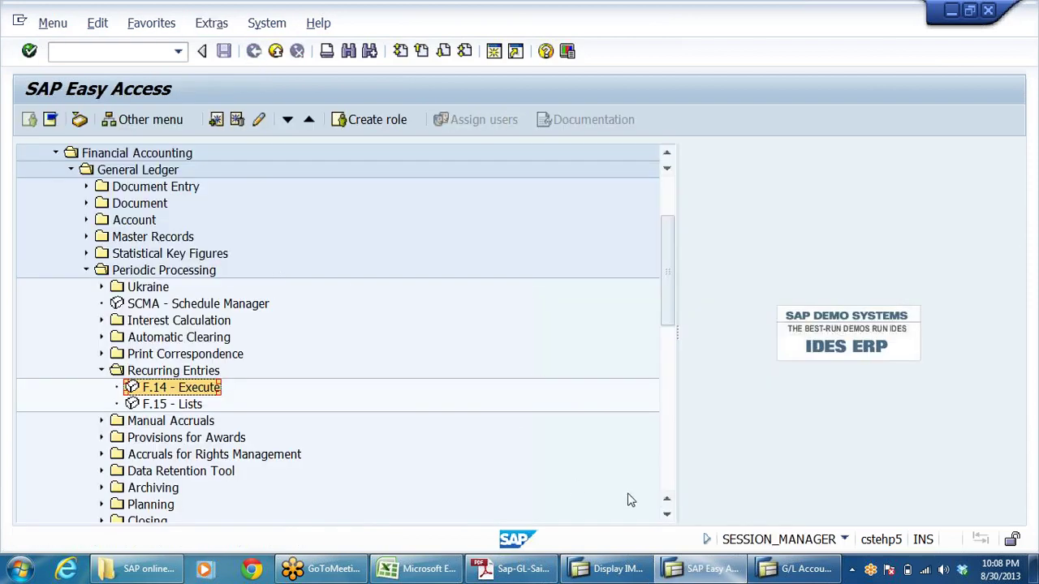
# Redisplay account 400301 balances and inspect the period 1 debit line items, including document 14
pyautogui.click(796, 572)
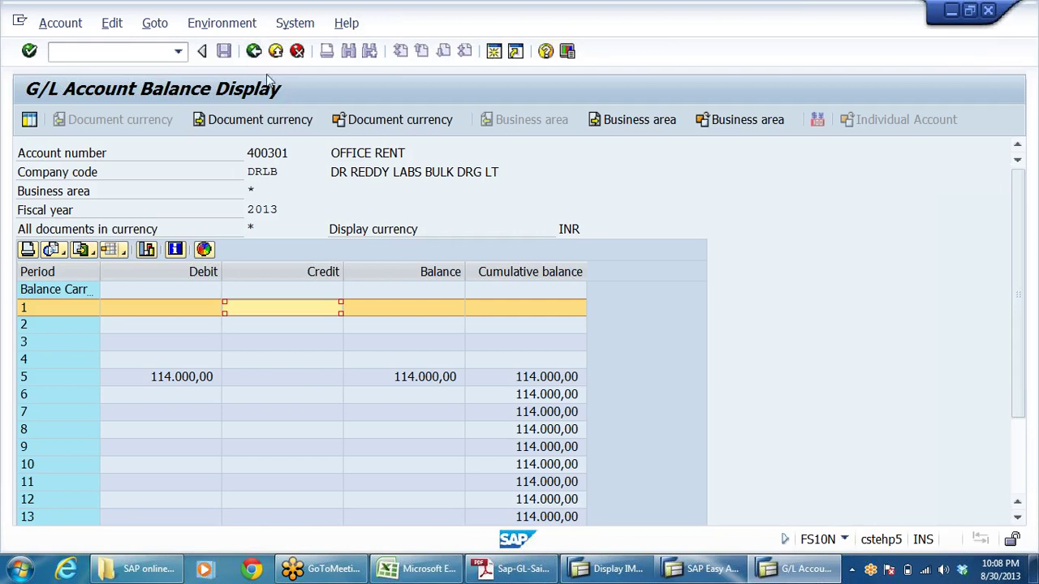
pyautogui.click(253, 51)
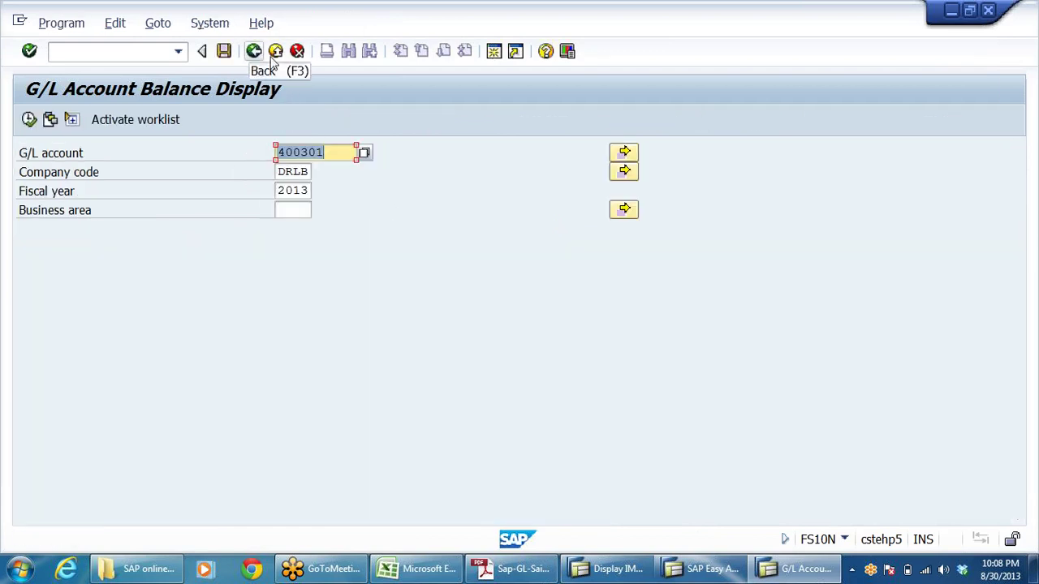
pyautogui.click(30, 120)
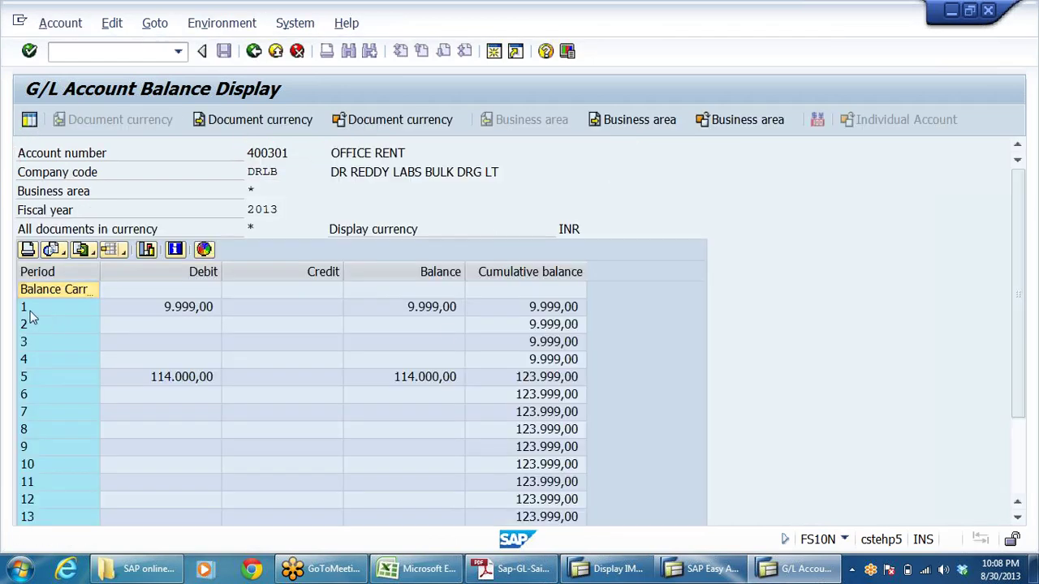
pyautogui.click(29, 311)
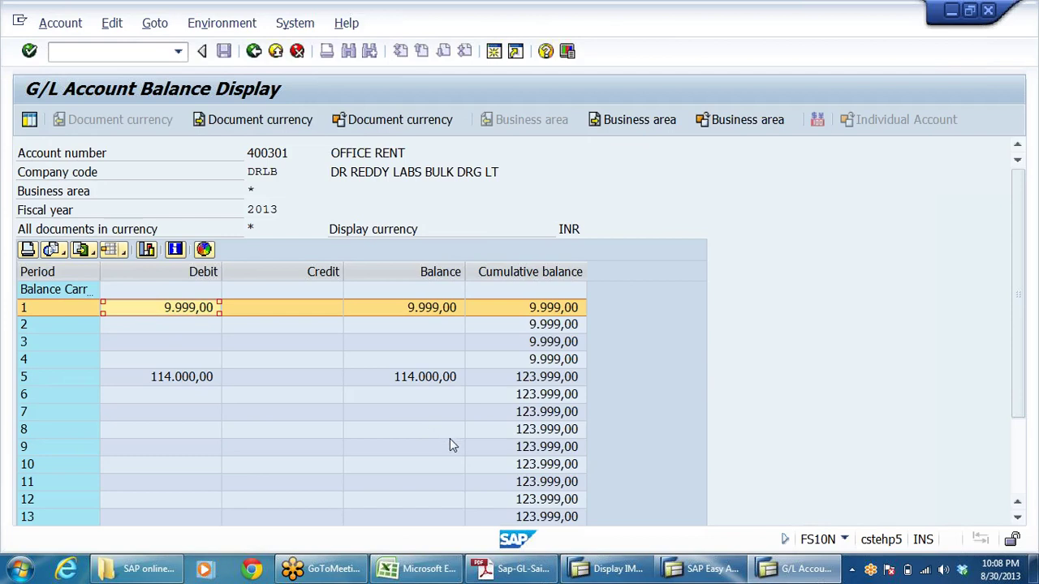
pyautogui.doubleClick(185, 308)
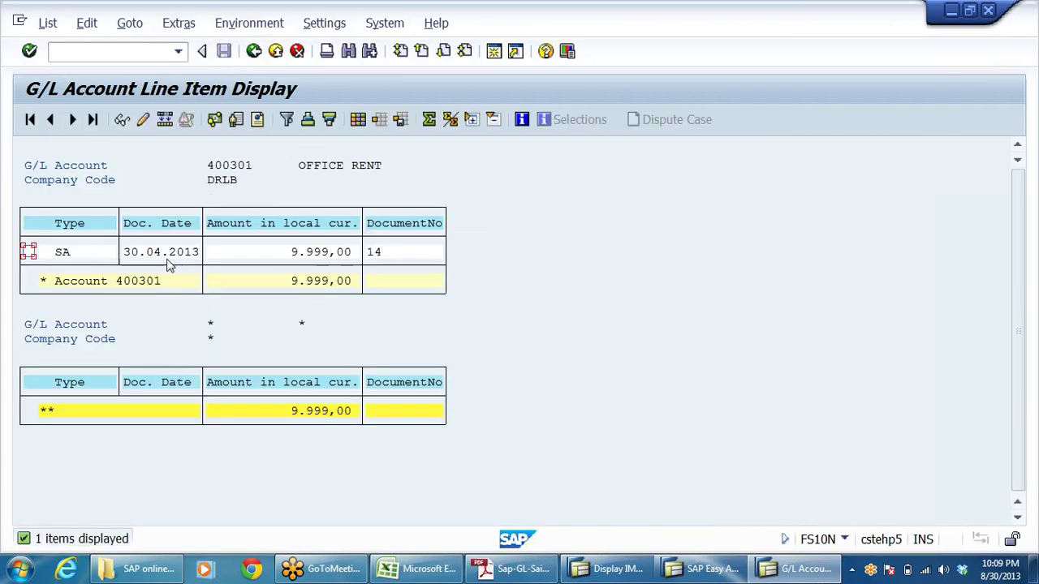
pyautogui.click(165, 257)
pyautogui.click(333, 253)
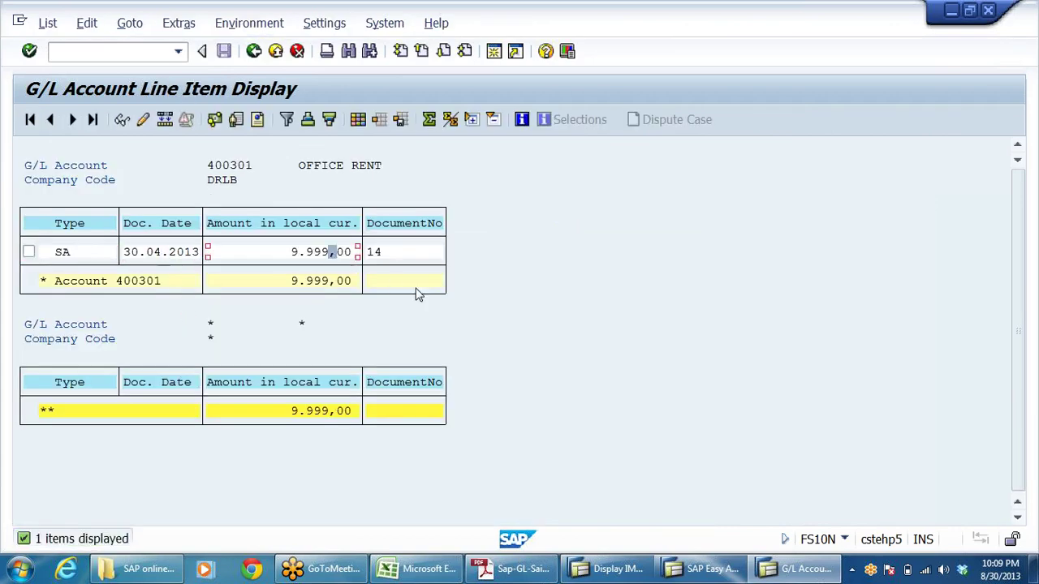
pyautogui.click(392, 257)
pyautogui.click(140, 253)
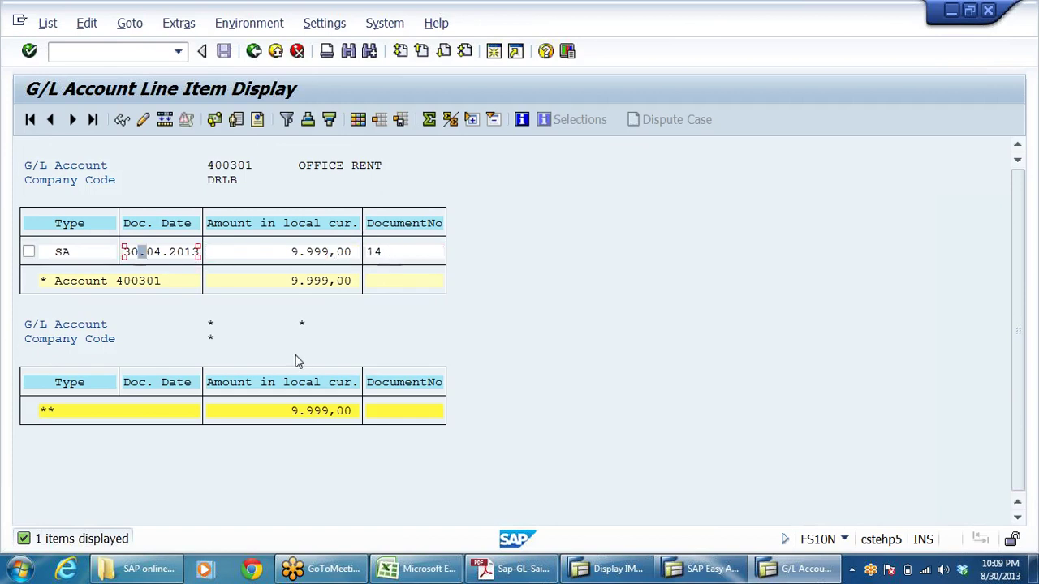
pyautogui.click(299, 413)
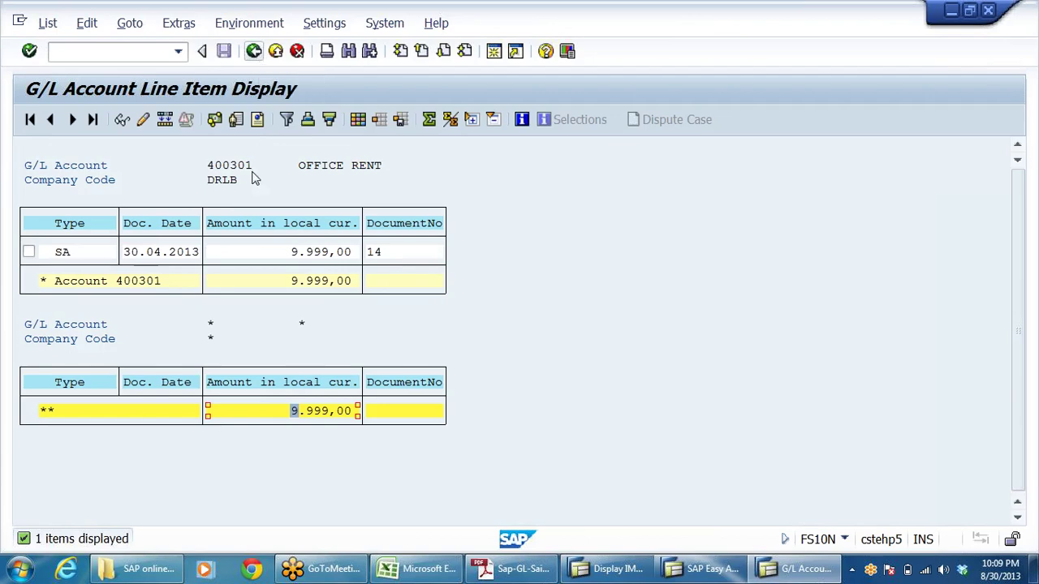
pyautogui.doubleClick(300, 250)
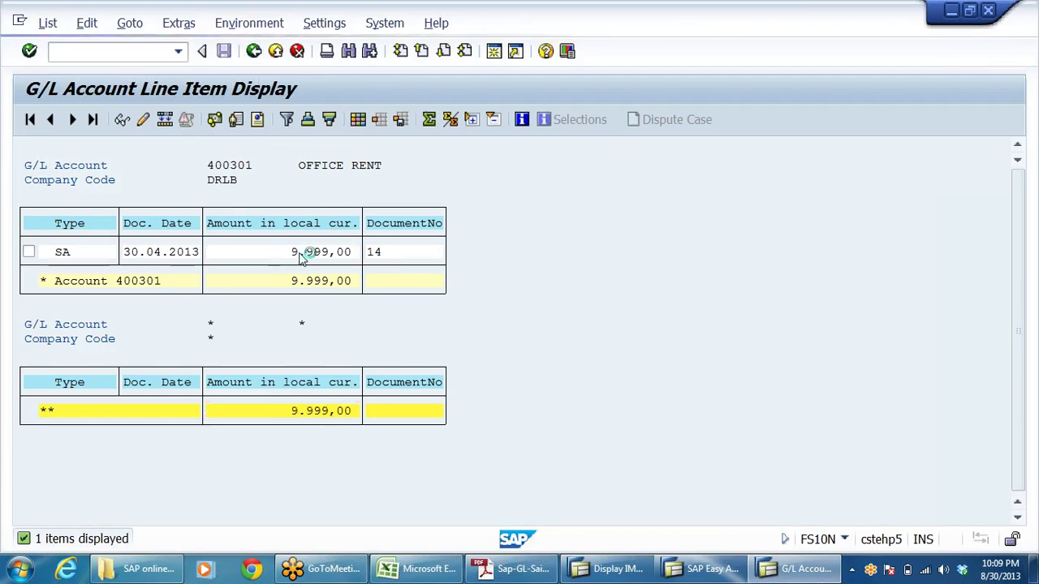
pyautogui.moveTo(532, 400); pyautogui.dragTo(144, 401)
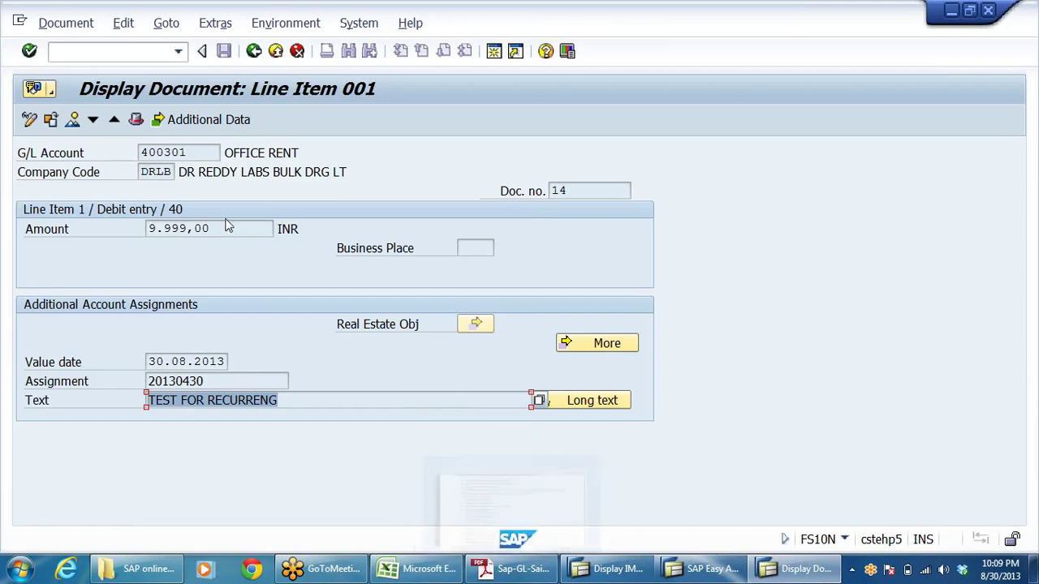
# Rerun FS10N for account 400303 and confirm the period 1 posting of document 15
pyautogui.click(255, 51)
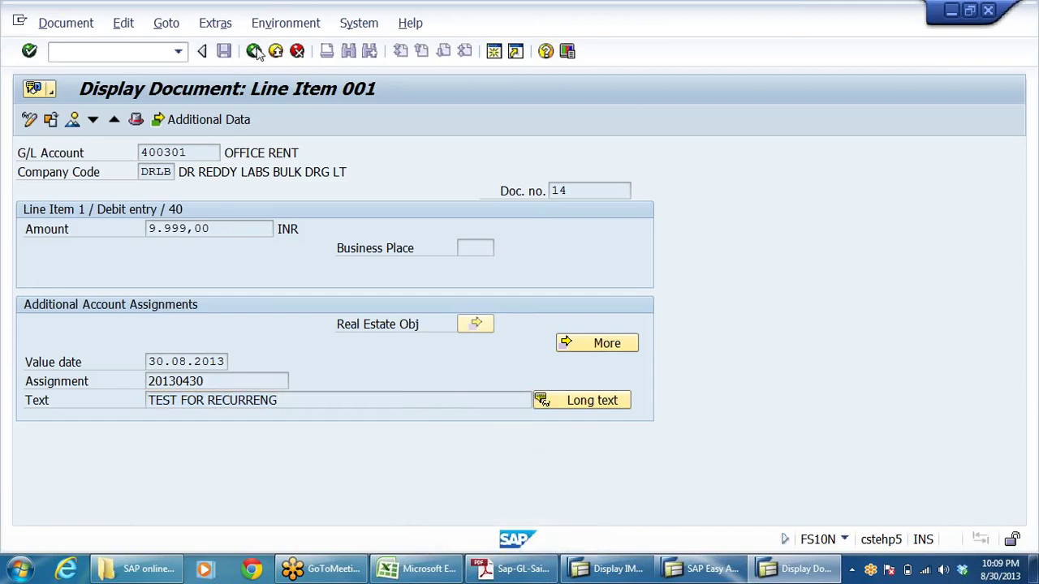
pyautogui.click(254, 51)
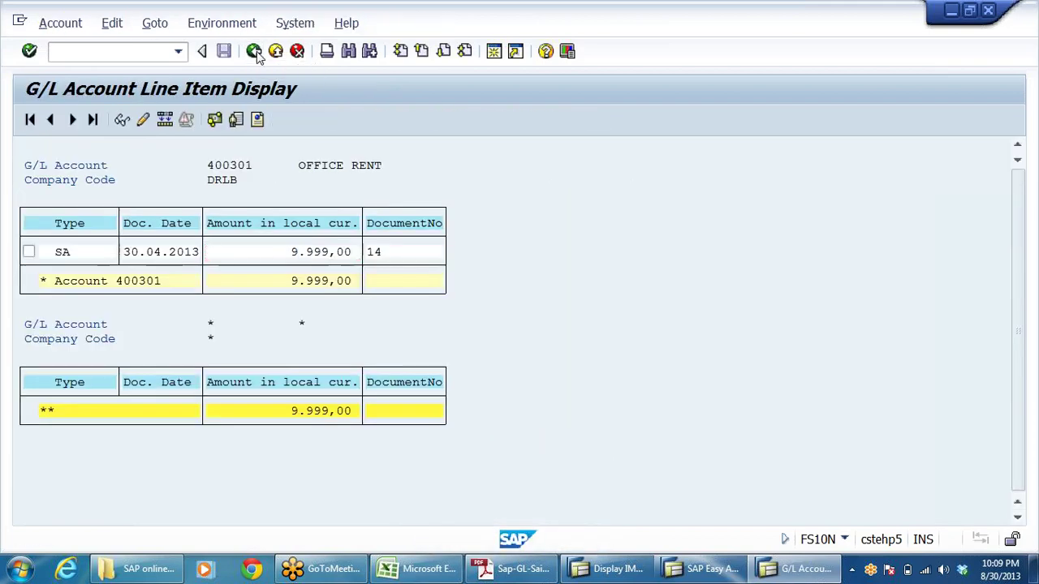
pyautogui.click(254, 51)
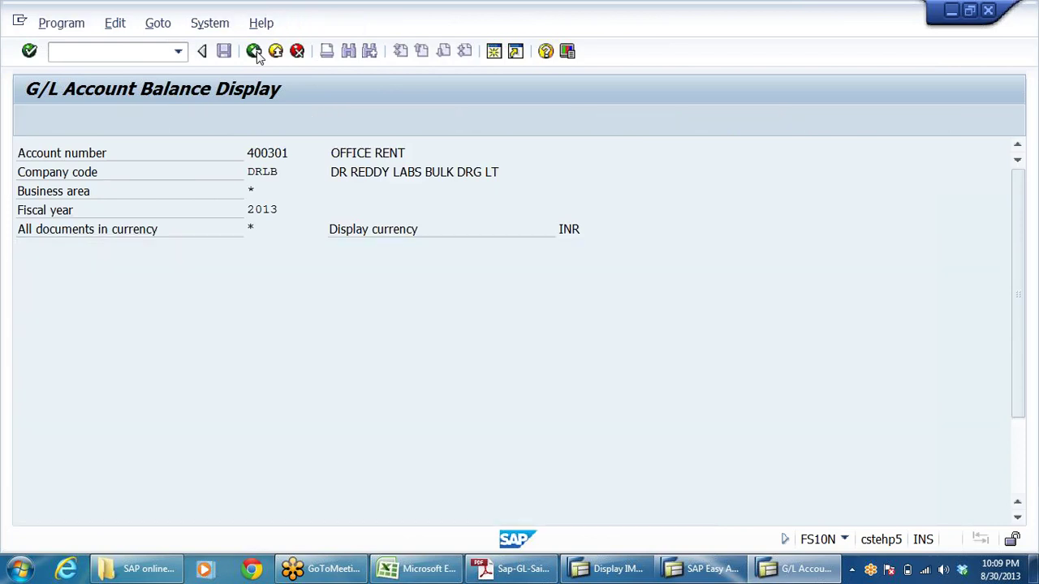
pyautogui.write('400303')
pyautogui.click(30, 119)
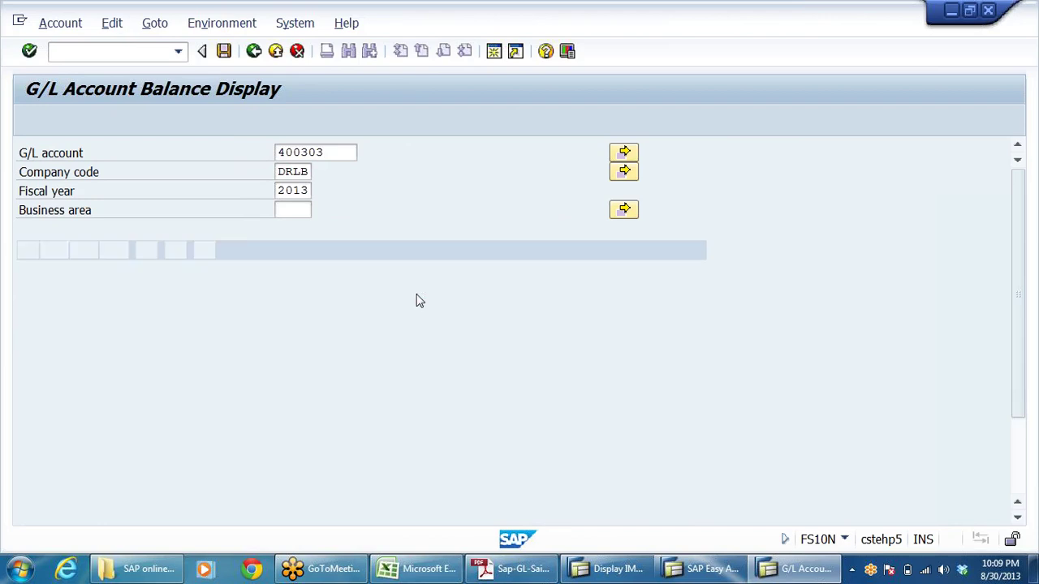
pyautogui.click(203, 313)
pyautogui.doubleClick(198, 307)
pyautogui.click(173, 258)
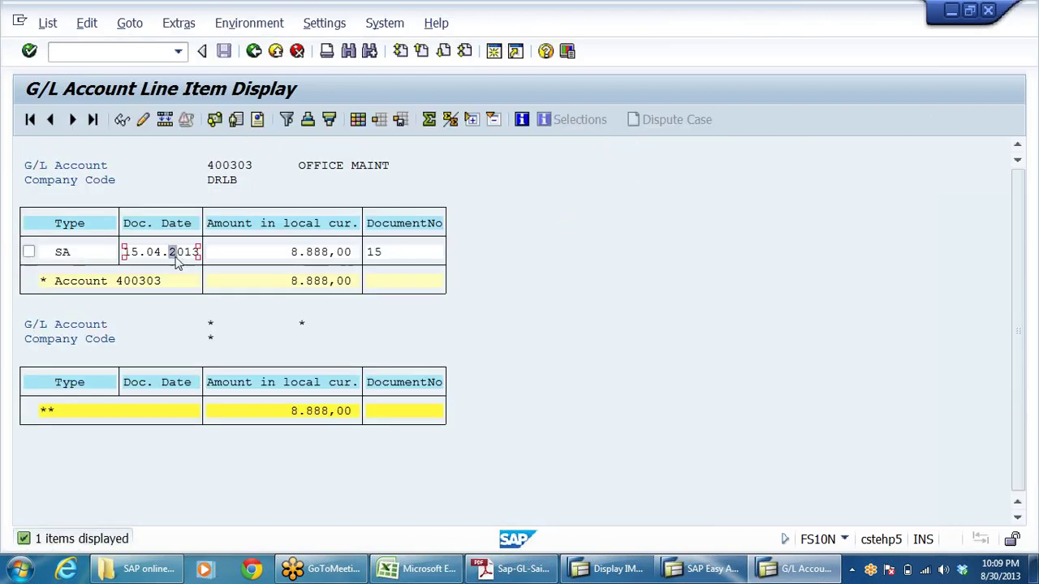
pyautogui.click(254, 51)
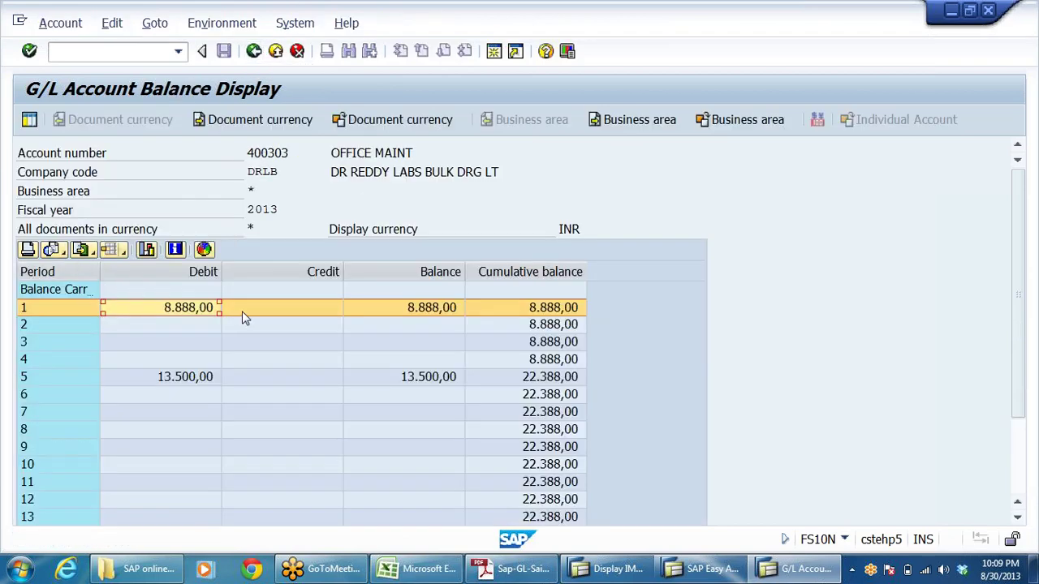
pyautogui.press('F3')
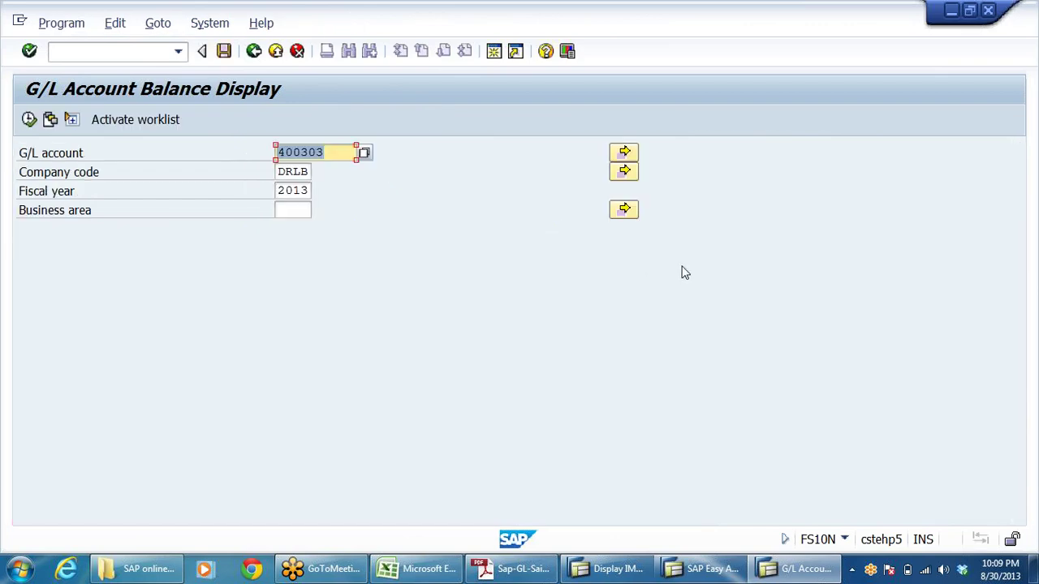
pyautogui.hotkey('alt', 'Tab')
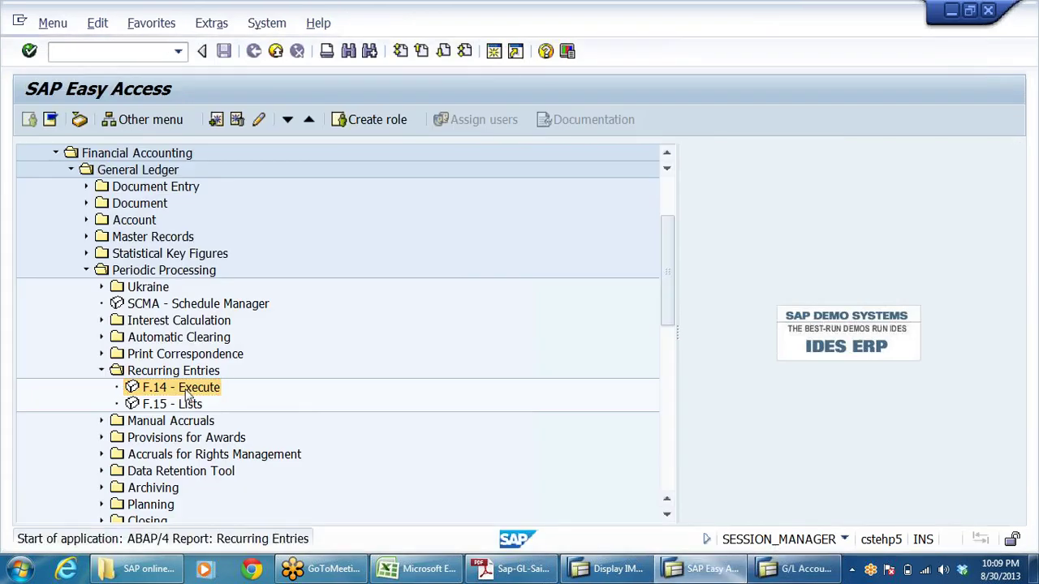
# Fill F.14 with company code DRLB, fiscal year 2013, settlement period 01042013–31032014
pyautogui.click(292, 169)
pyautogui.click(294, 192)
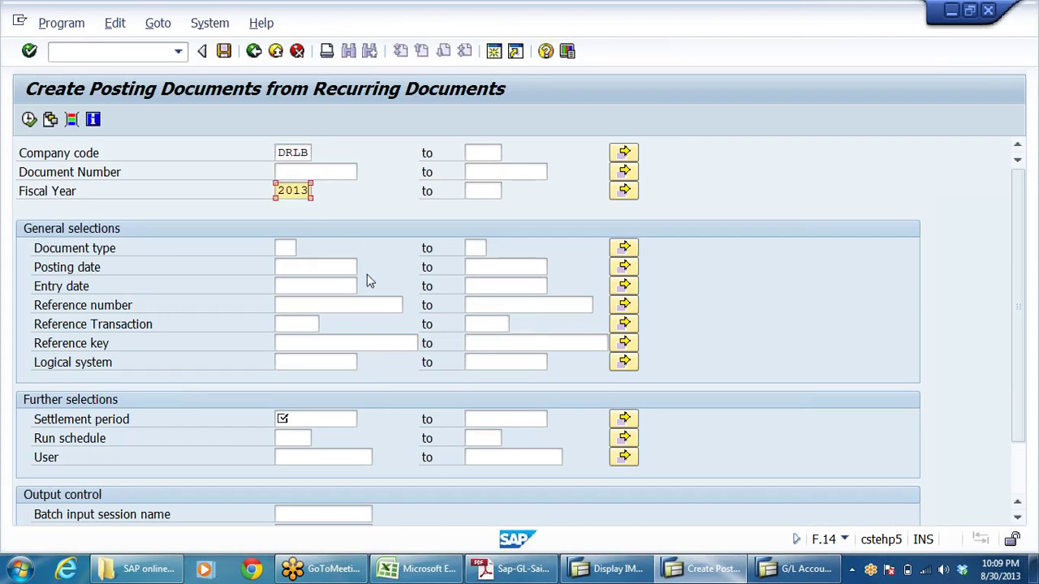
pyautogui.click(283, 419)
pyautogui.click(325, 439)
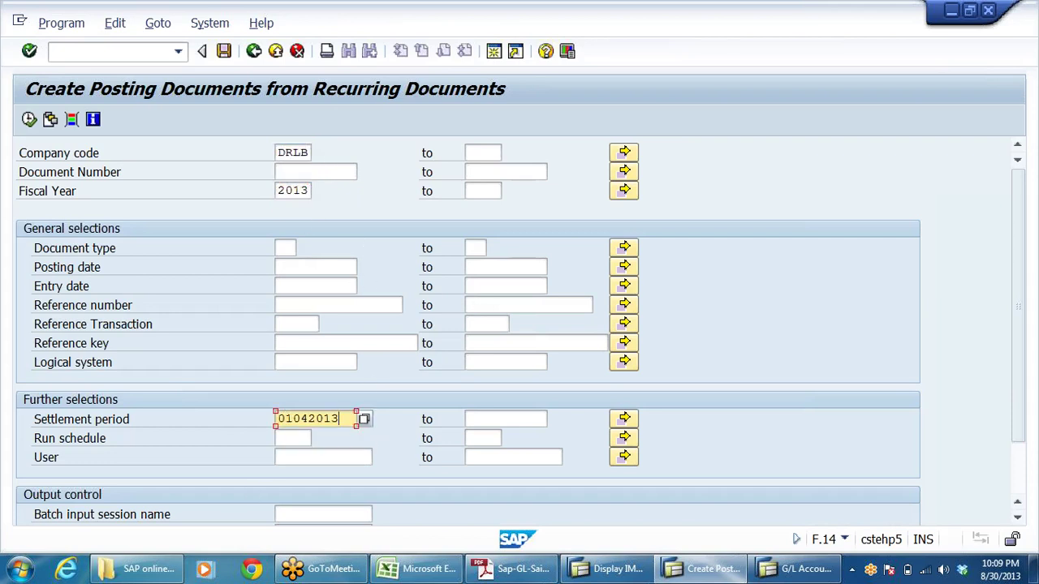
pyautogui.click(503, 419)
pyautogui.click(497, 439)
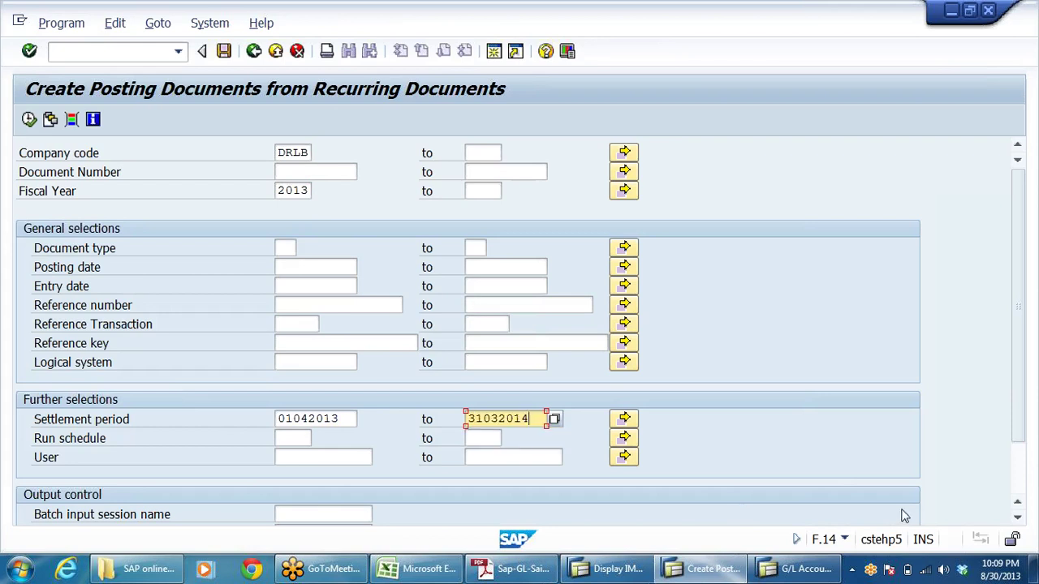
# Execute F.14 to create batch input session SAPF120, then return to the account balance window
pyautogui.scroll(-1, 831, 447)
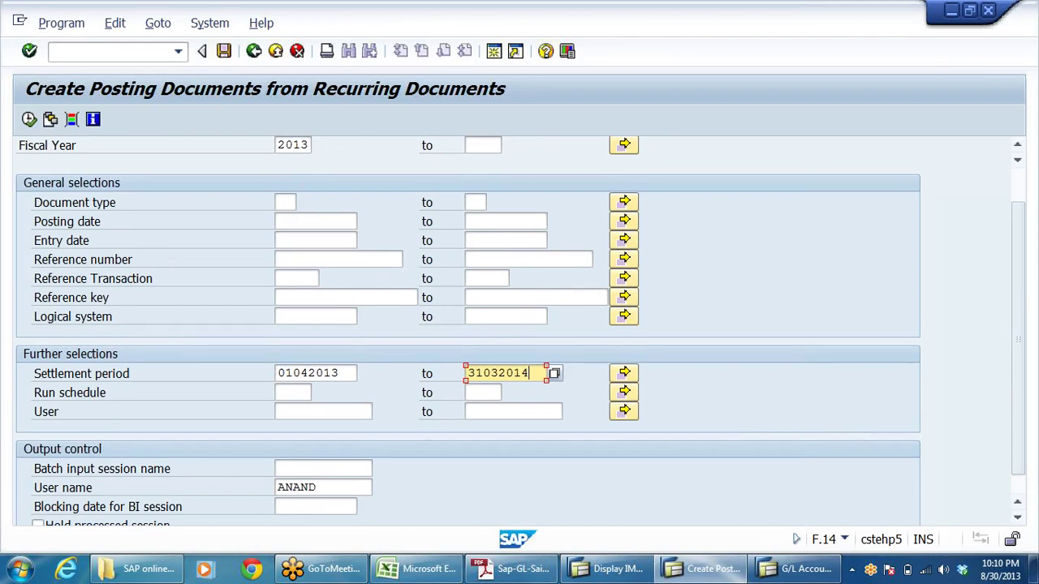
pyautogui.click(323, 469)
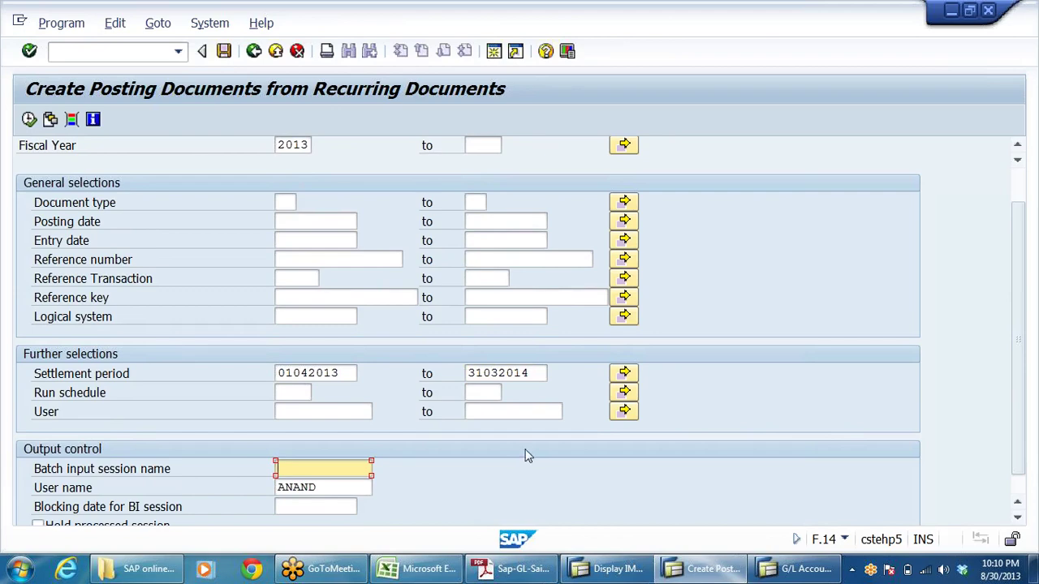
pyautogui.scroll(-1, 524, 454)
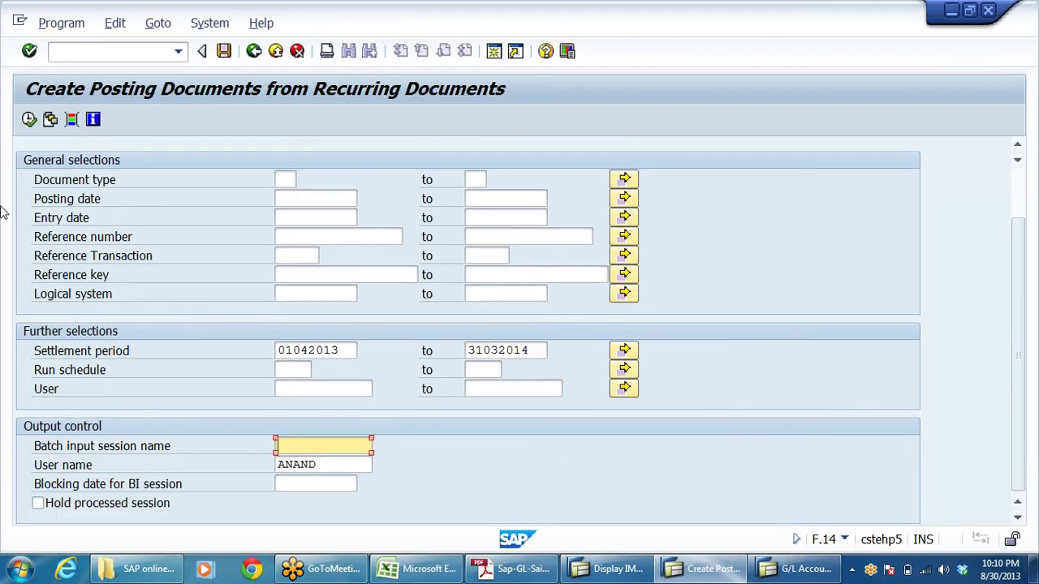
pyautogui.click(29, 119)
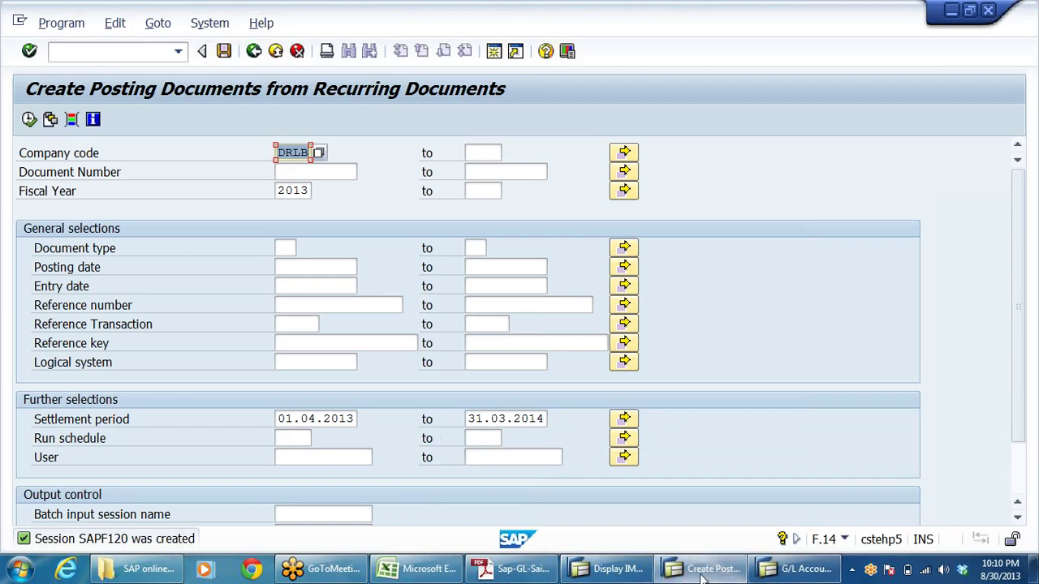
pyautogui.click(775, 572)
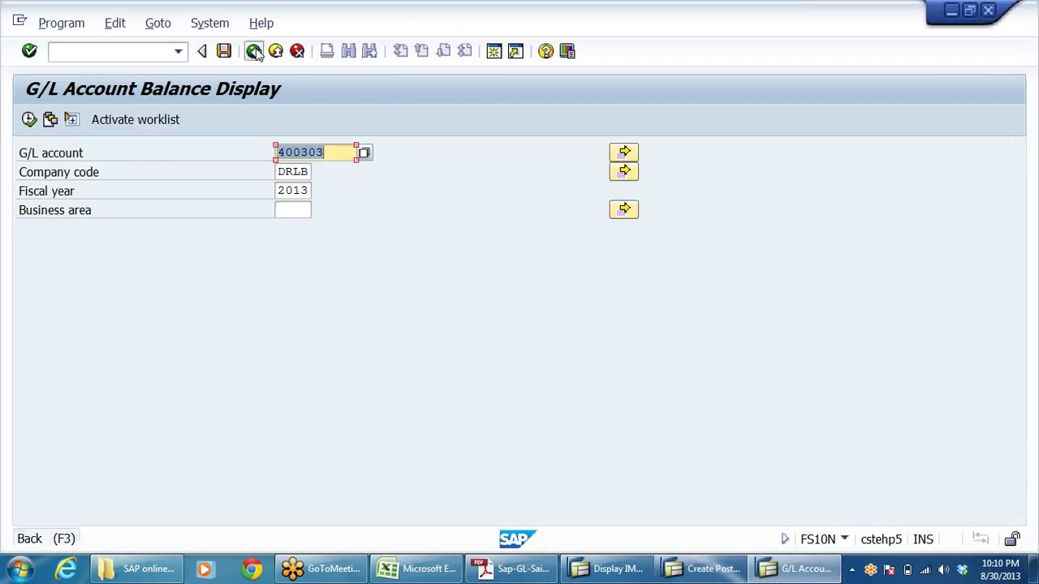
# Go back to Easy Access and open the batch input session overview with SM35
pyautogui.click(255, 51)
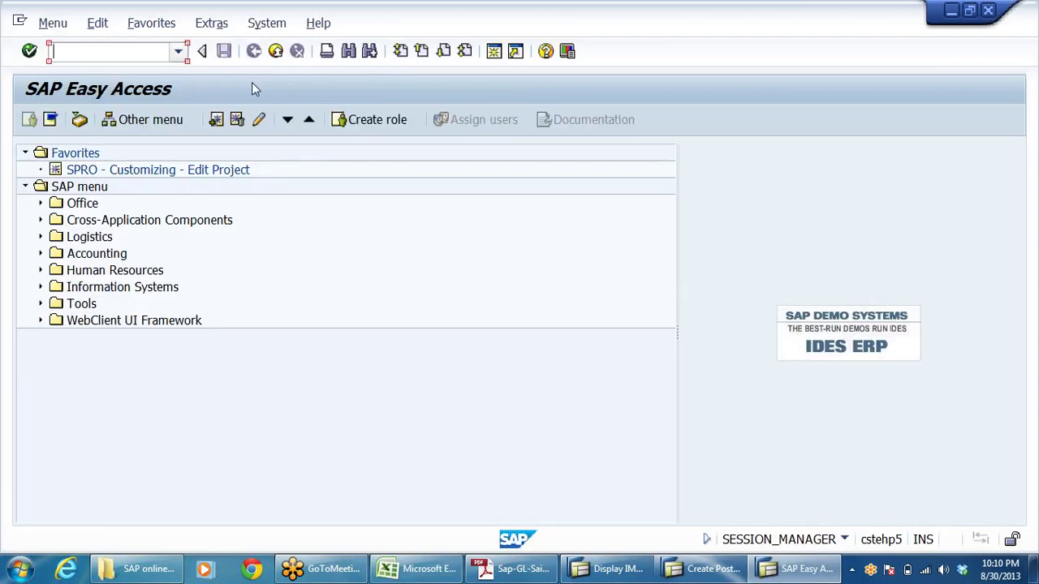
pyautogui.write('SM35')
pyautogui.press('Return')
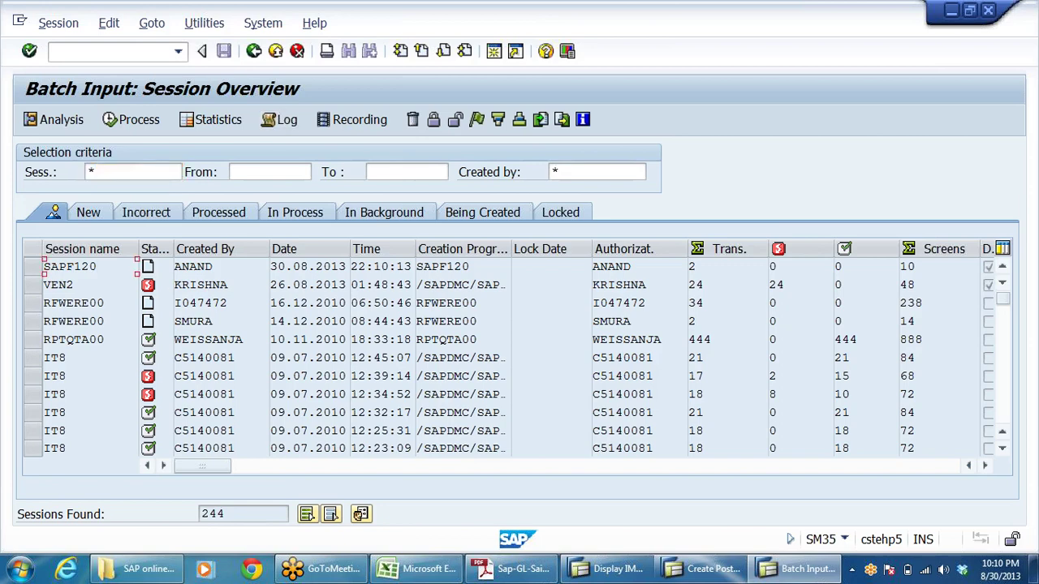
pyautogui.press('Tab')
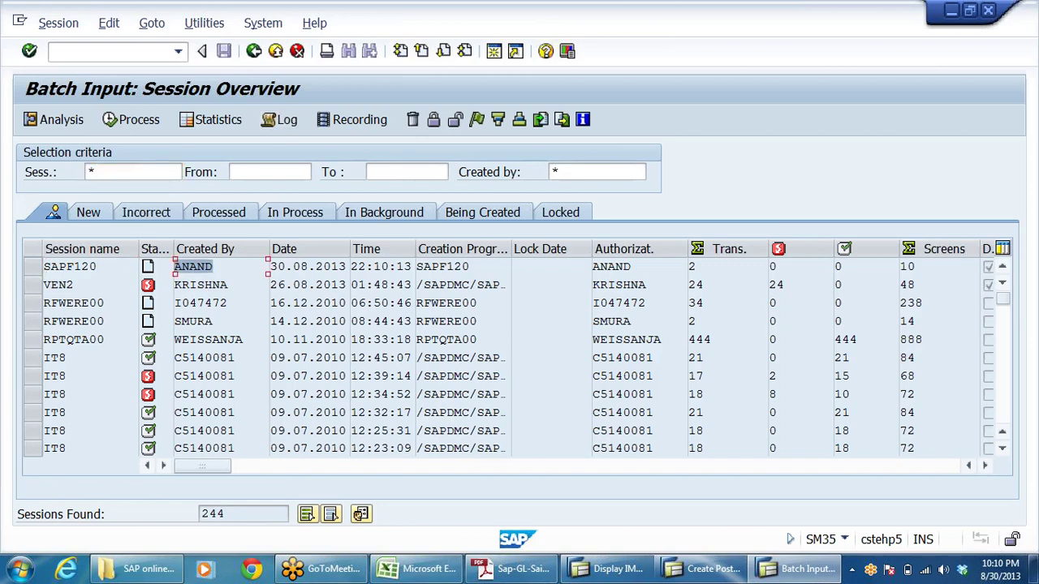
# Select session SAPF120 and start processing it in the foreground
pyautogui.click(69, 267)
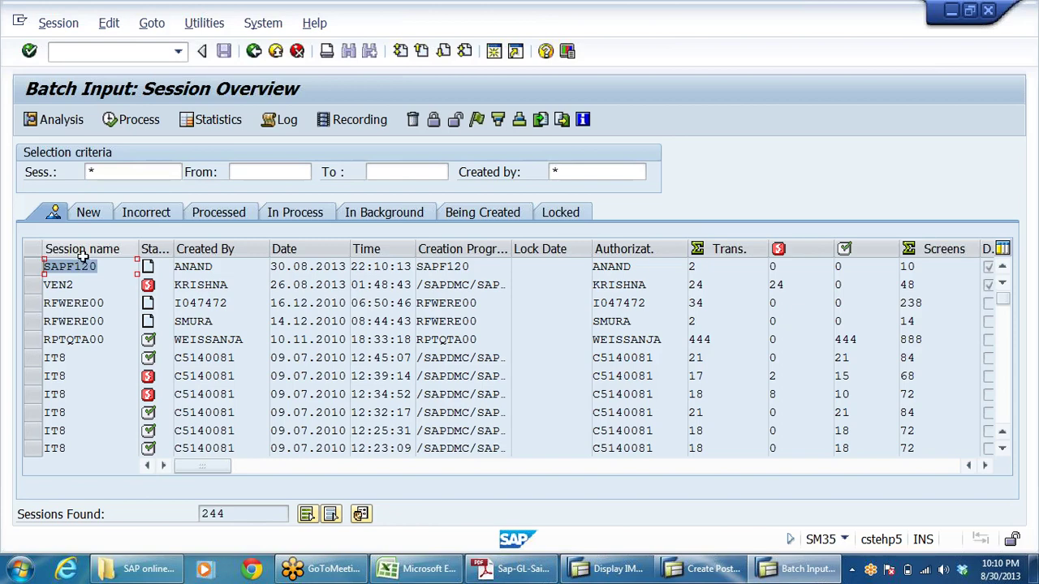
pyautogui.click(98, 266)
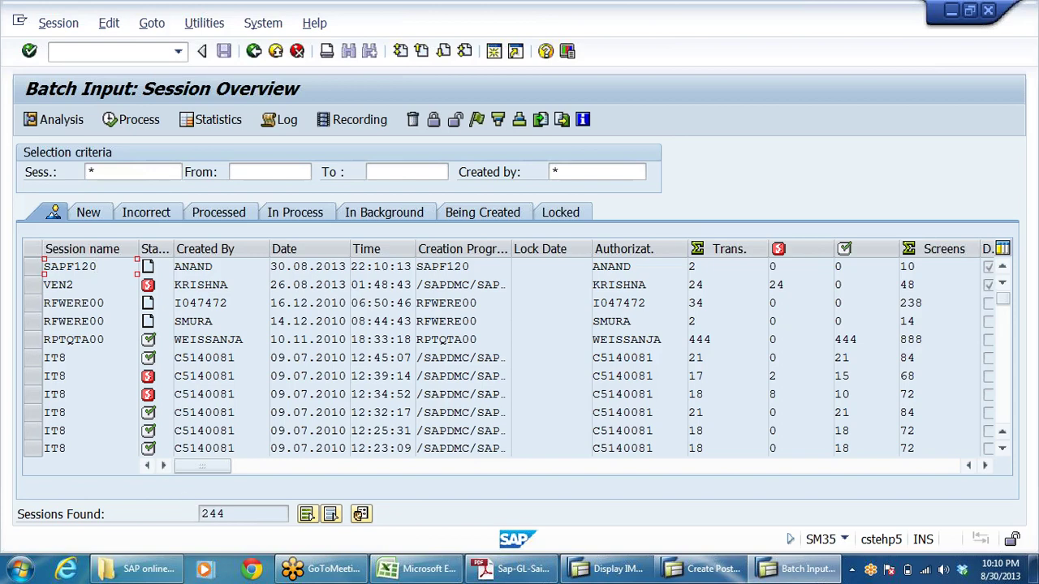
pyautogui.hotkey('shift', 'Home')
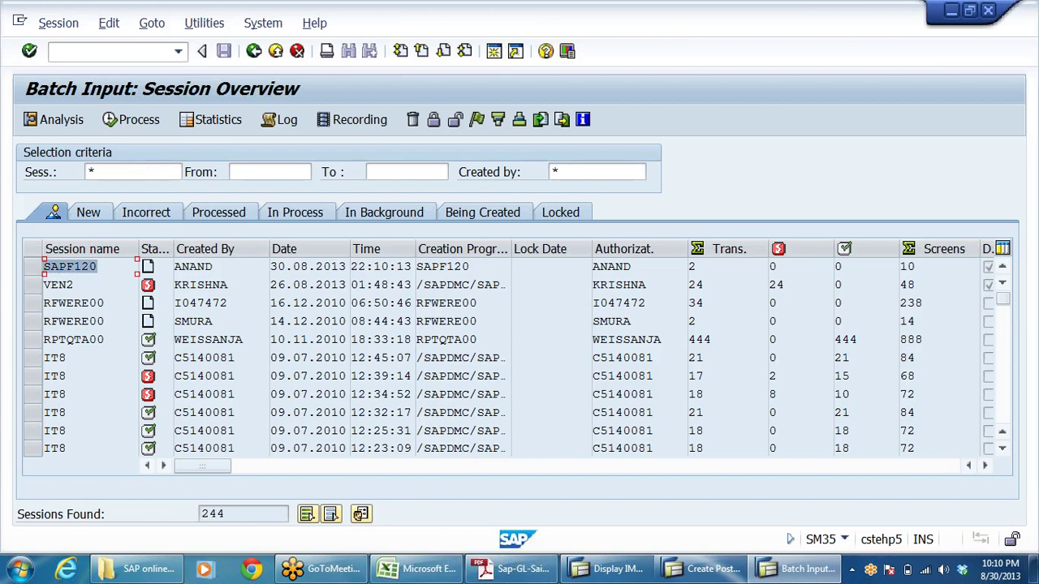
pyautogui.click(193, 266)
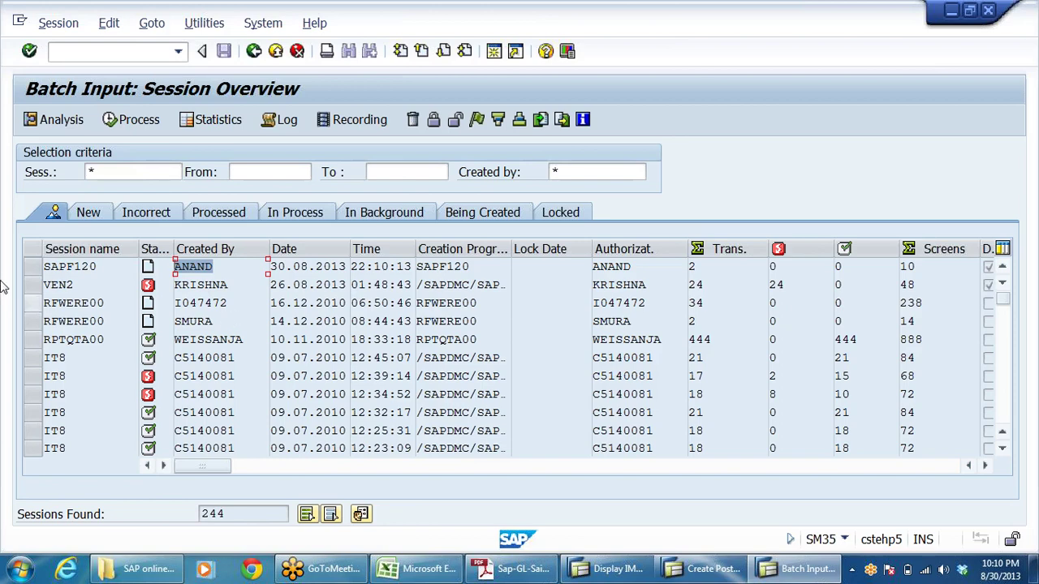
pyautogui.click(32, 266)
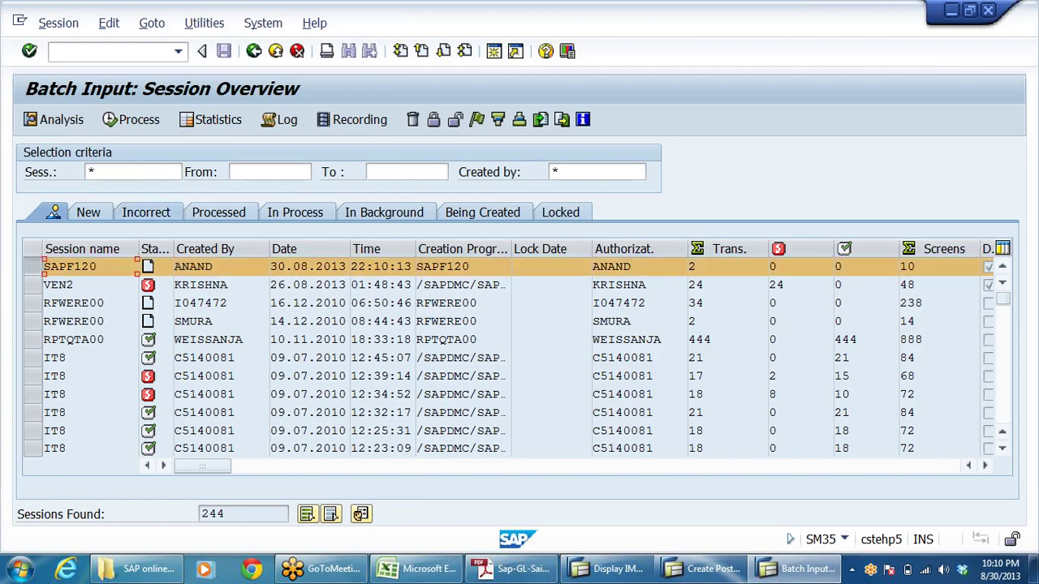
pyautogui.click(135, 120)
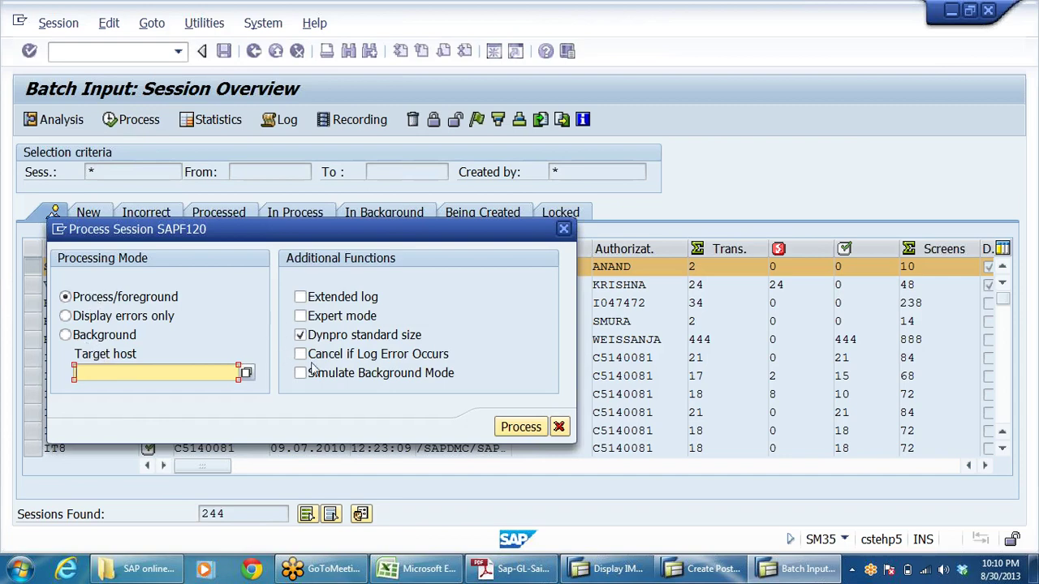
pyautogui.click(522, 428)
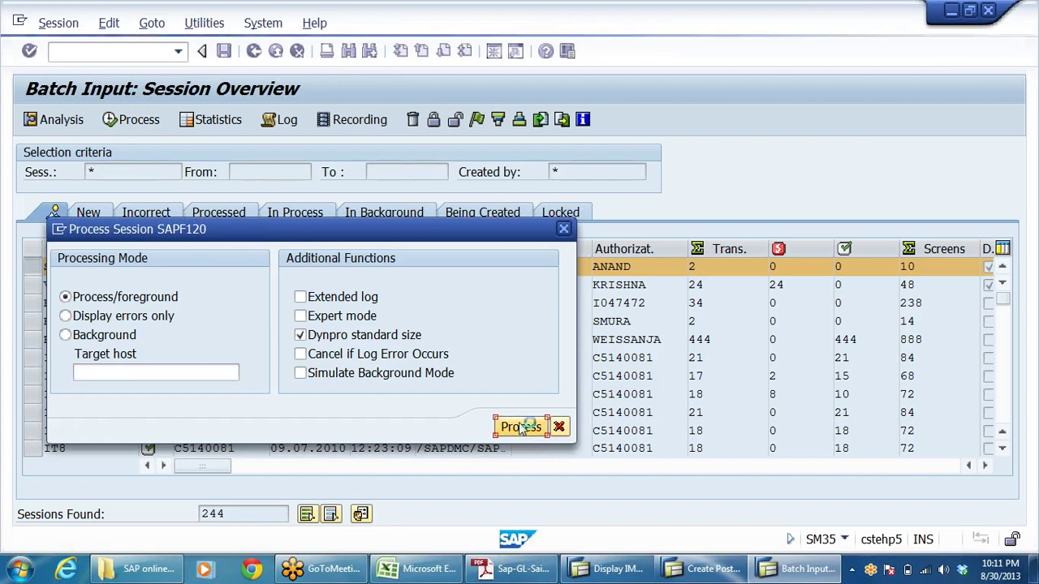
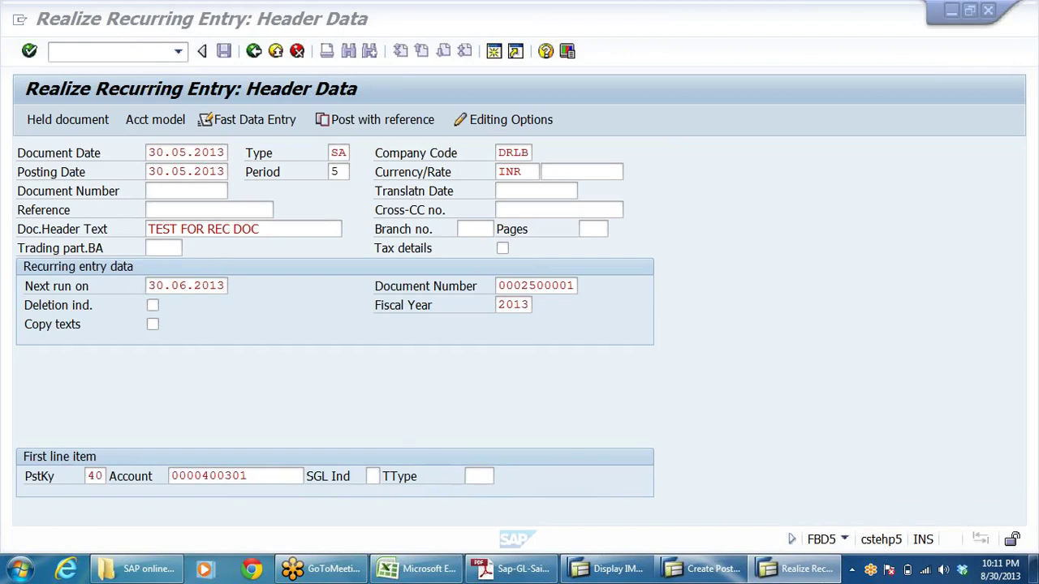
# Continue through the recurring-entry screens, accepting the amount and the next-run date warnings
pyautogui.click(242, 476)
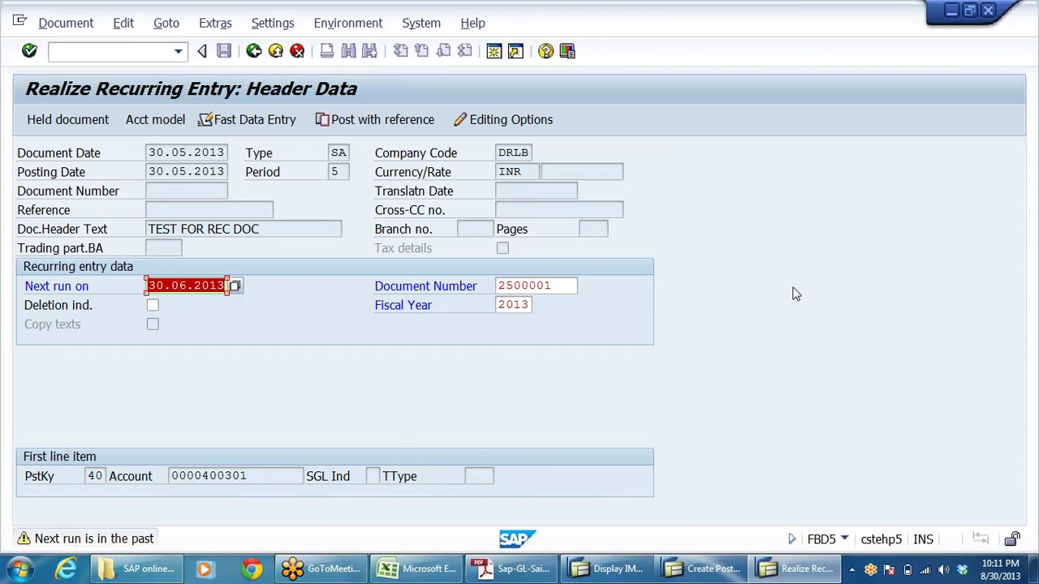
pyautogui.press('Return')
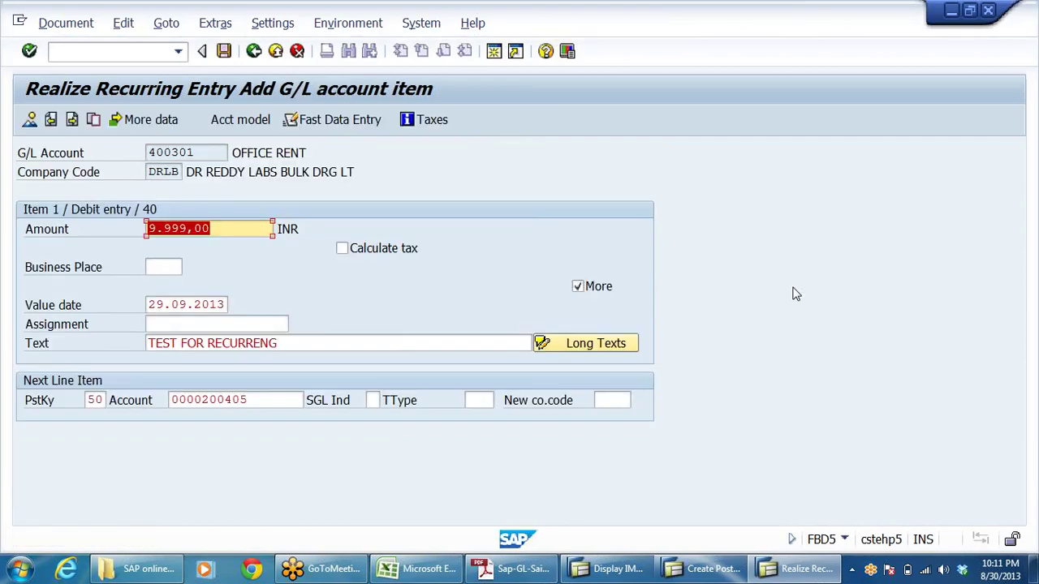
pyautogui.press('Return')
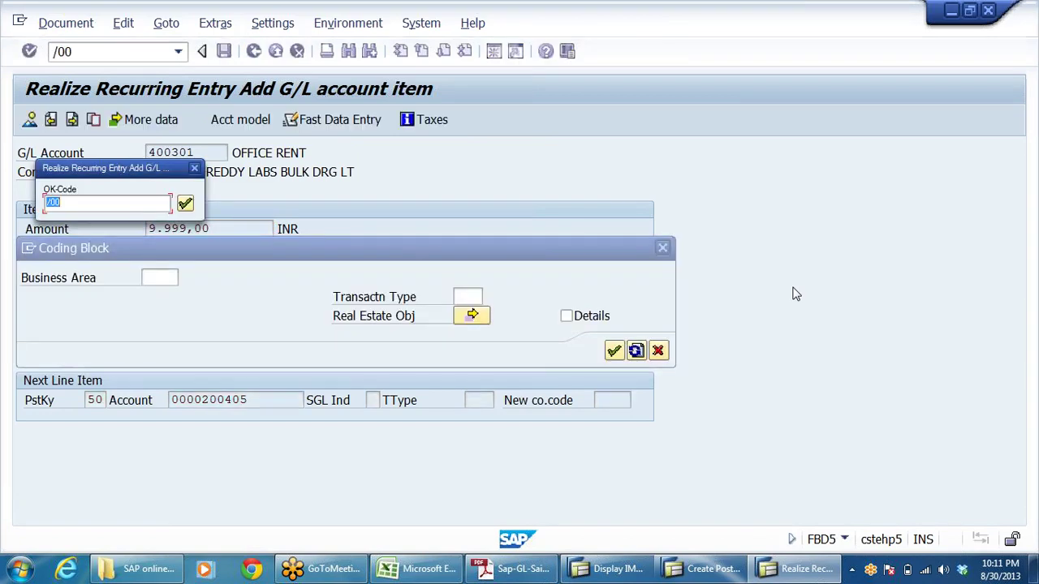
pyautogui.press('Return')
pyautogui.press('Return')
pyautogui.press('Return')
pyautogui.press('Return')
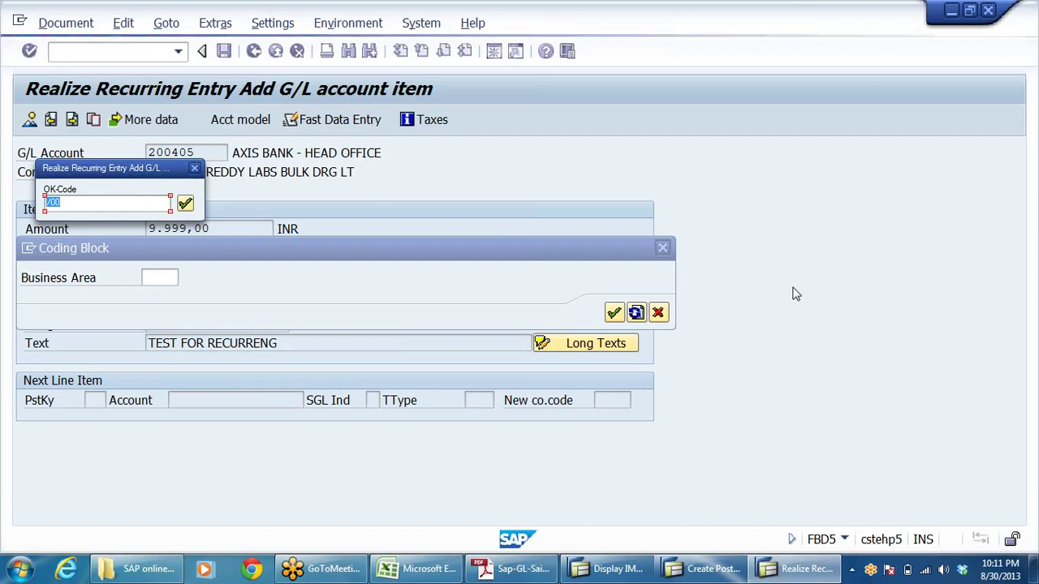
pyautogui.press('Return')
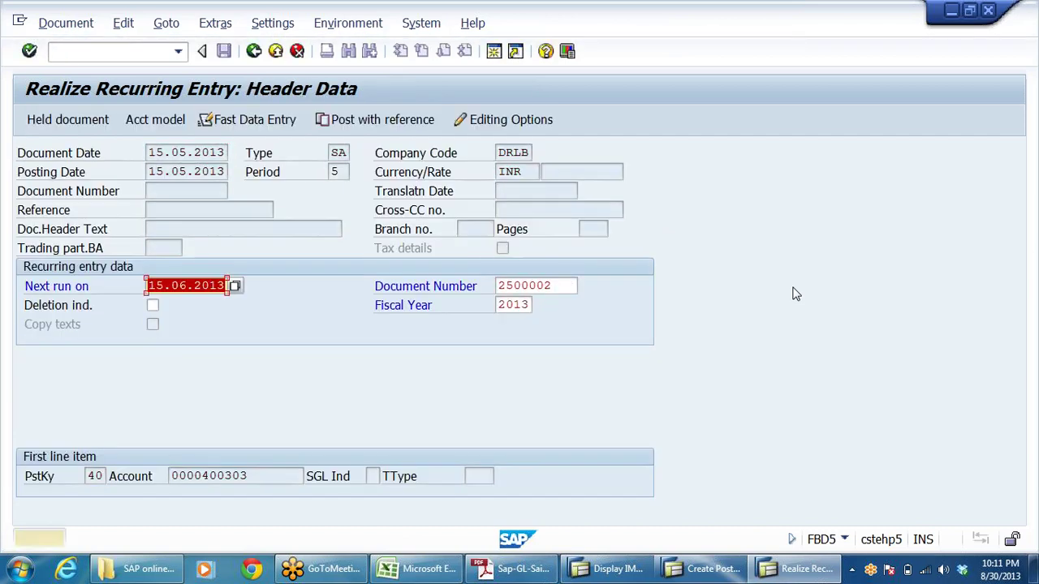
pyautogui.press('Return')
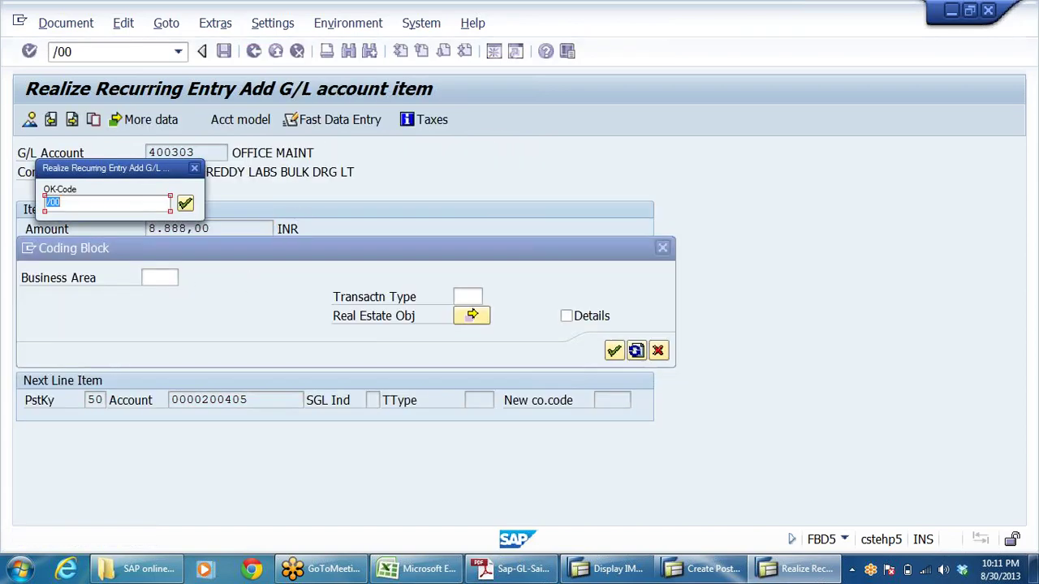
# Assign Business Area DRHY to the remaining line items and confirm to complete the session
pyautogui.click(234, 283)
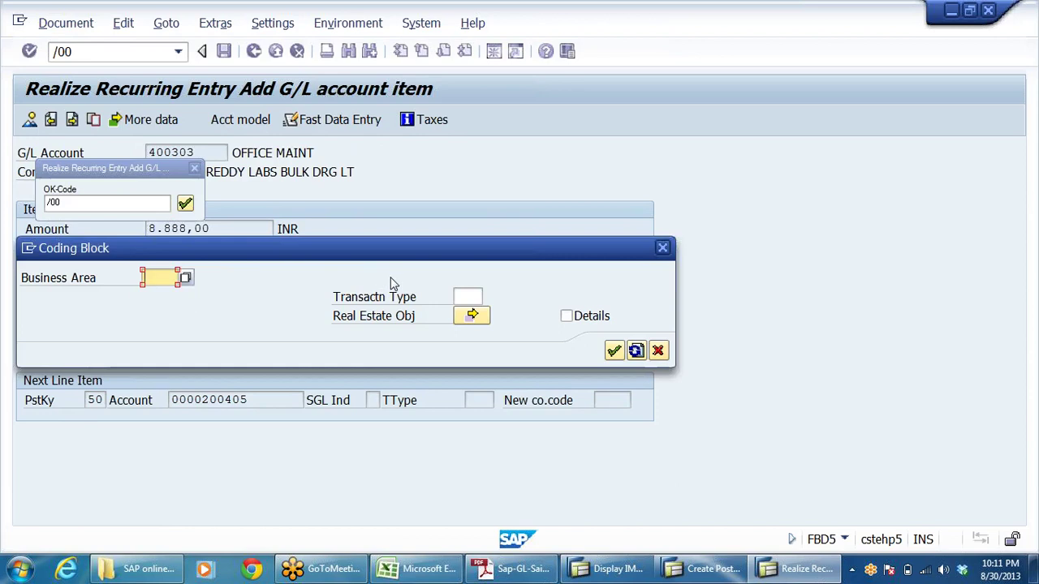
pyautogui.write('DRHY')
pyautogui.press('Return')
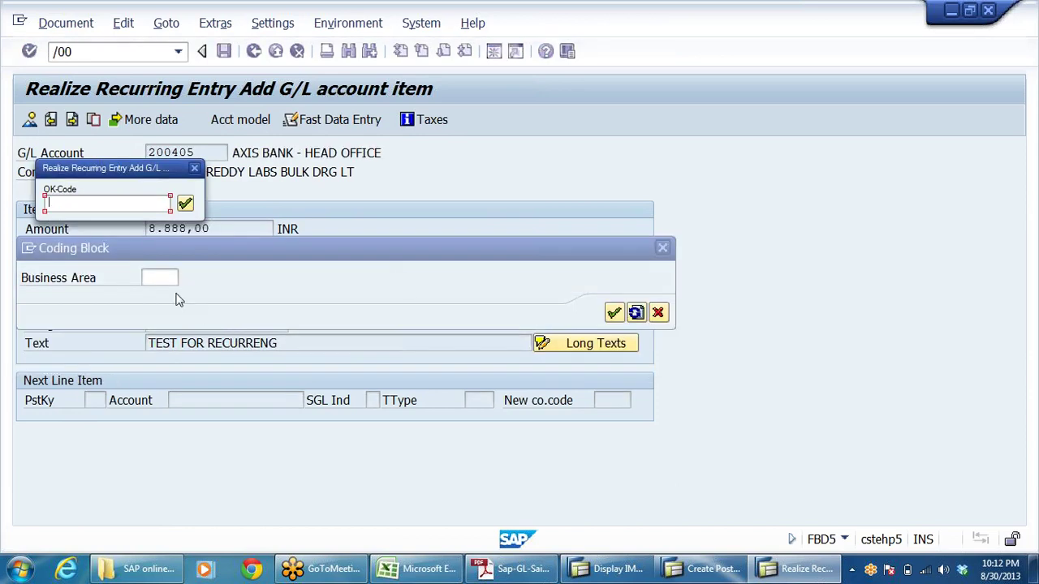
pyautogui.click(160, 277)
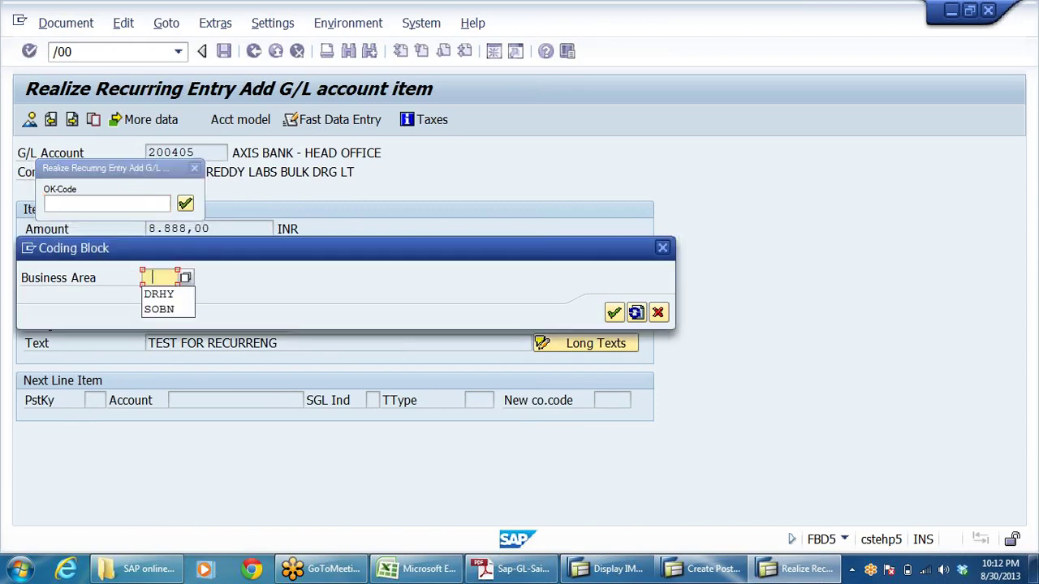
pyautogui.click(165, 298)
pyautogui.press('Return')
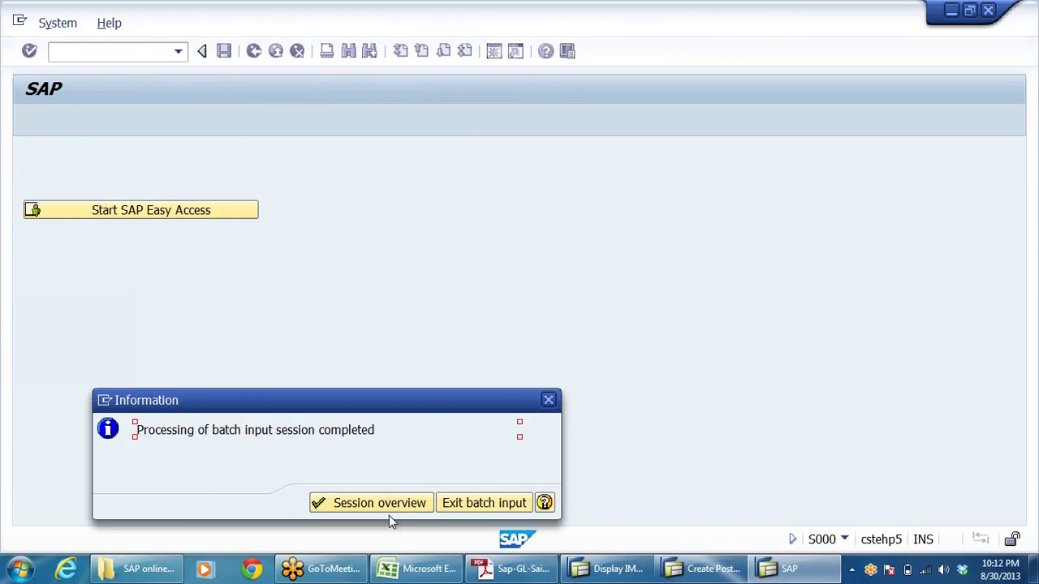
# Check the batch input session overview, then return to the main menu
pyautogui.click(387, 510)
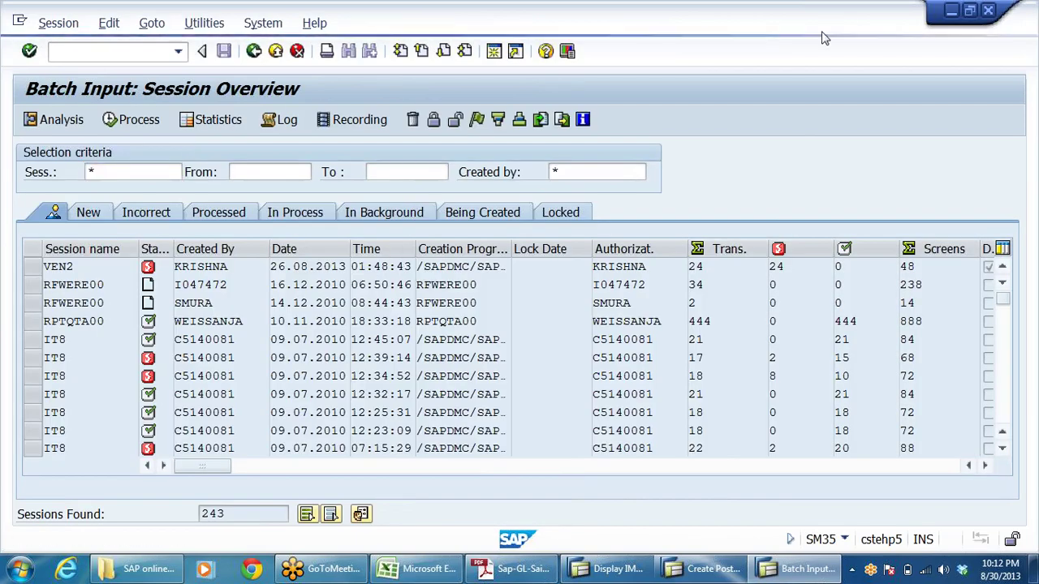
pyautogui.press('F3')
pyautogui.click(713, 573)
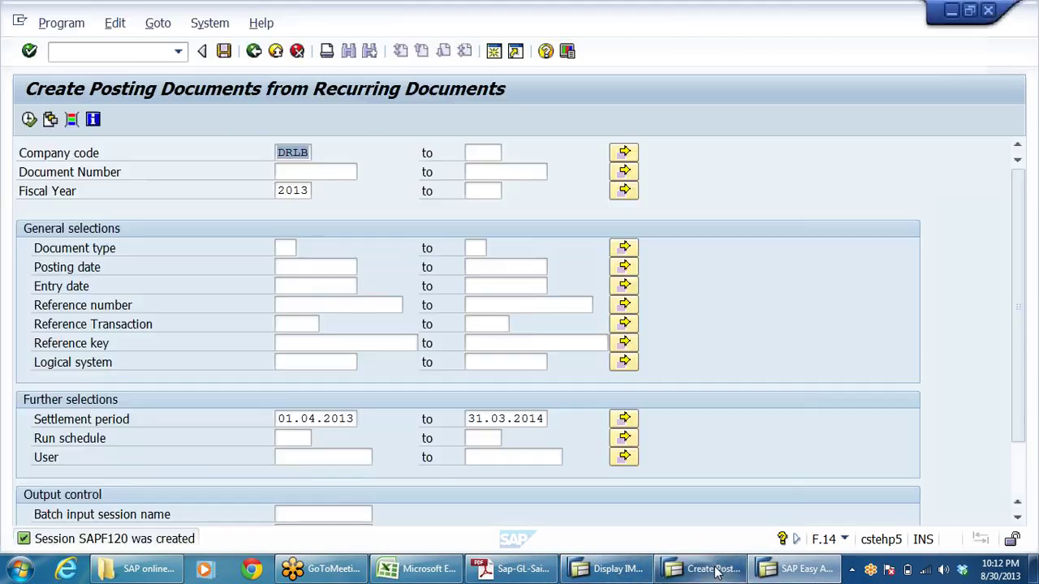
pyautogui.click(254, 51)
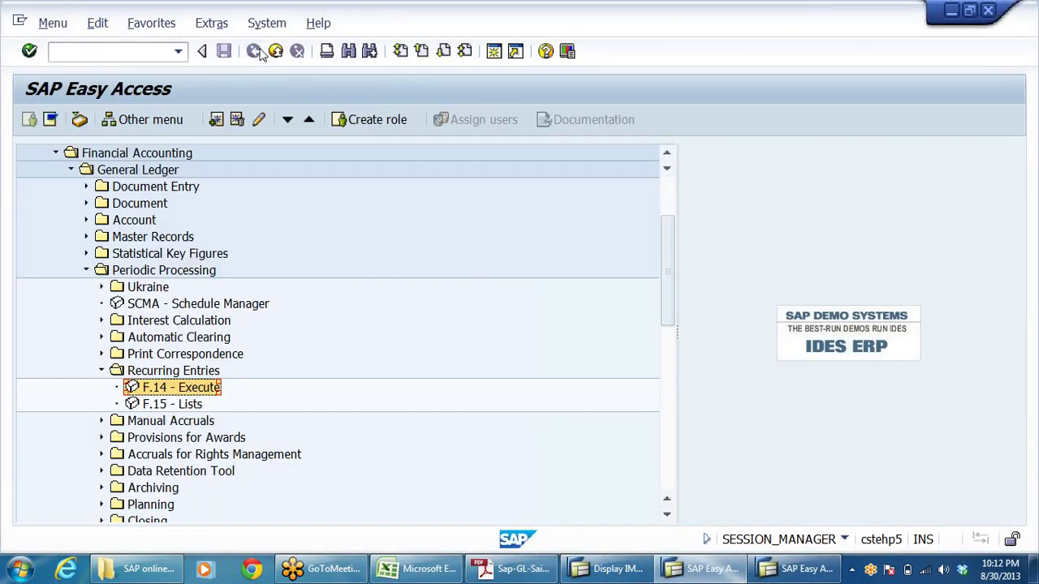
# Launch FS10N from the transaction history for account 400303, DRLB, fiscal year 2013
pyautogui.hotkey('ctrl', '/')
pyautogui.write('F')
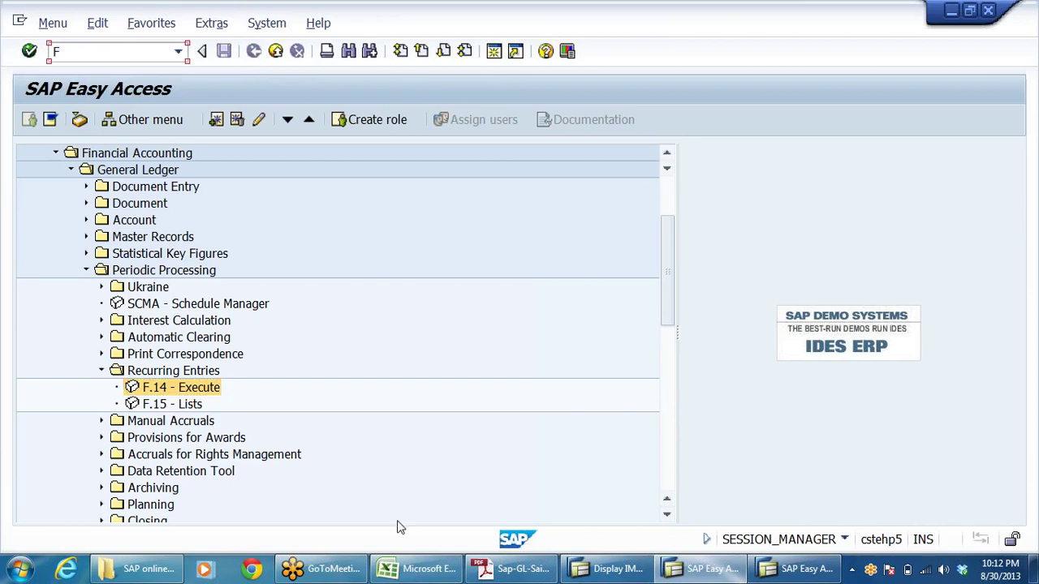
pyautogui.click(806, 578)
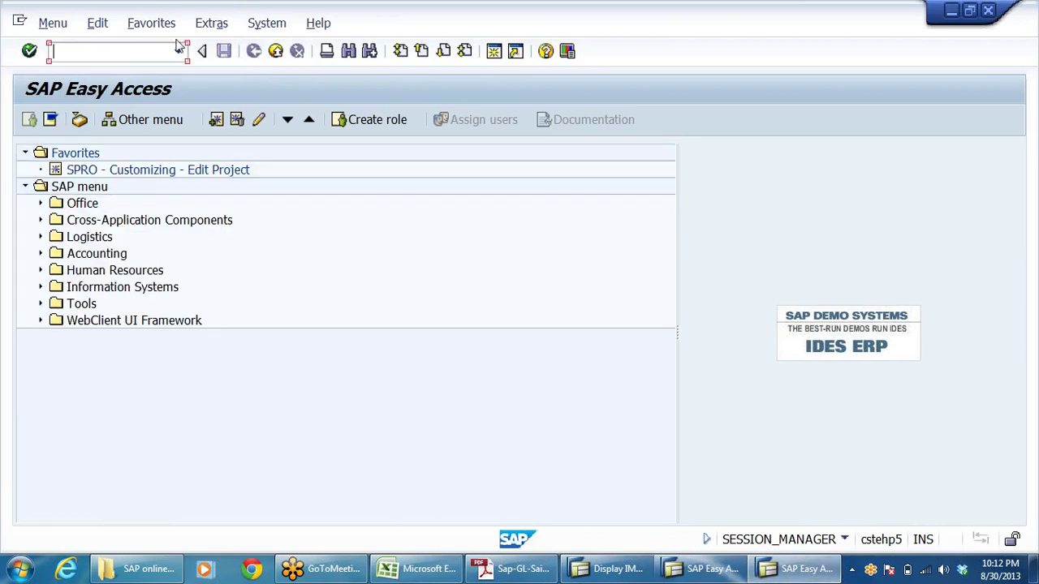
pyautogui.click(177, 52)
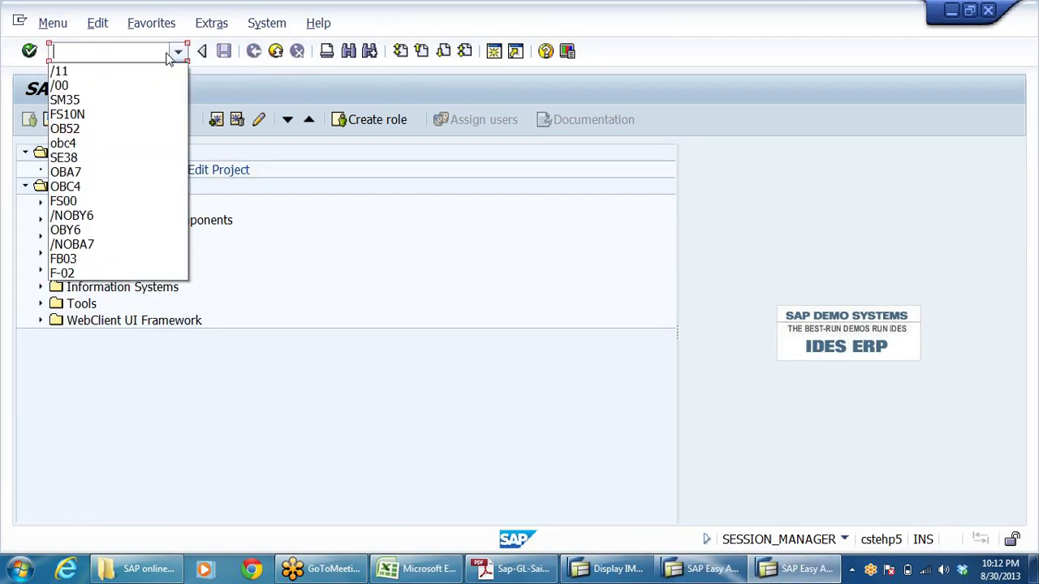
pyautogui.click(85, 114)
pyautogui.click(30, 51)
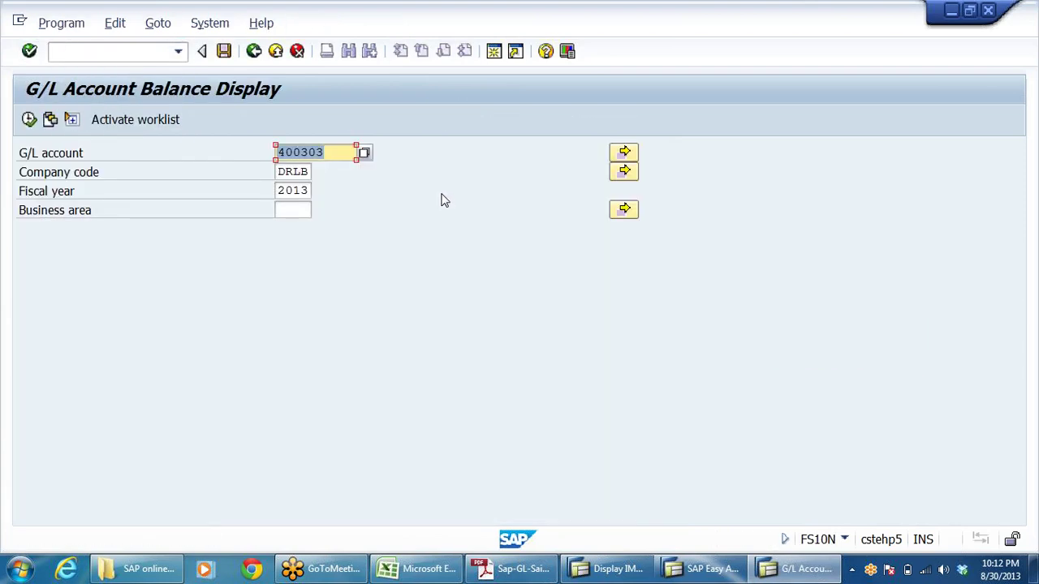
# Display the balances of account 400303 and inspect its period 2 debit
pyautogui.click(29, 120)
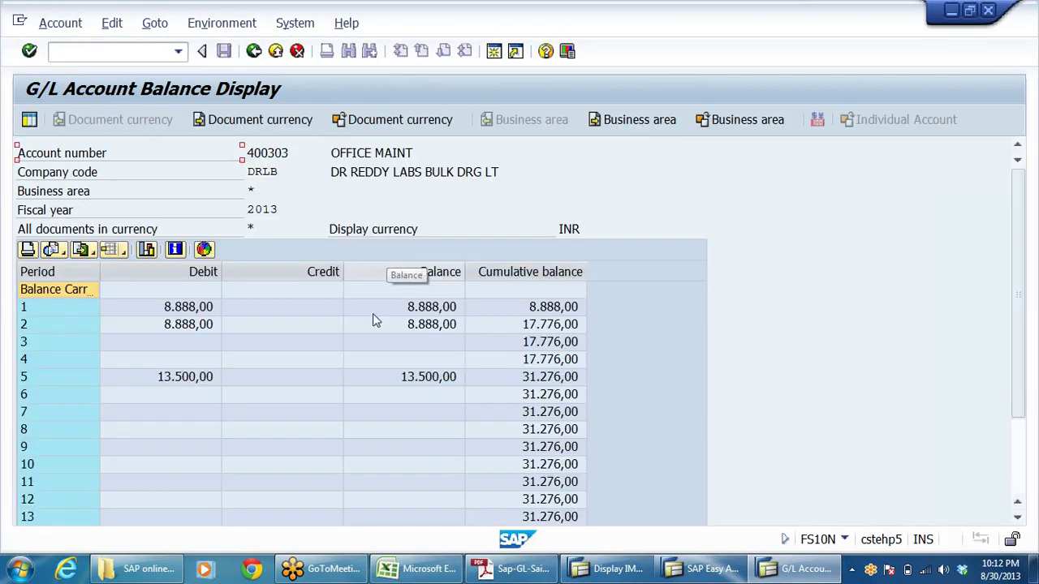
pyautogui.click(188, 325)
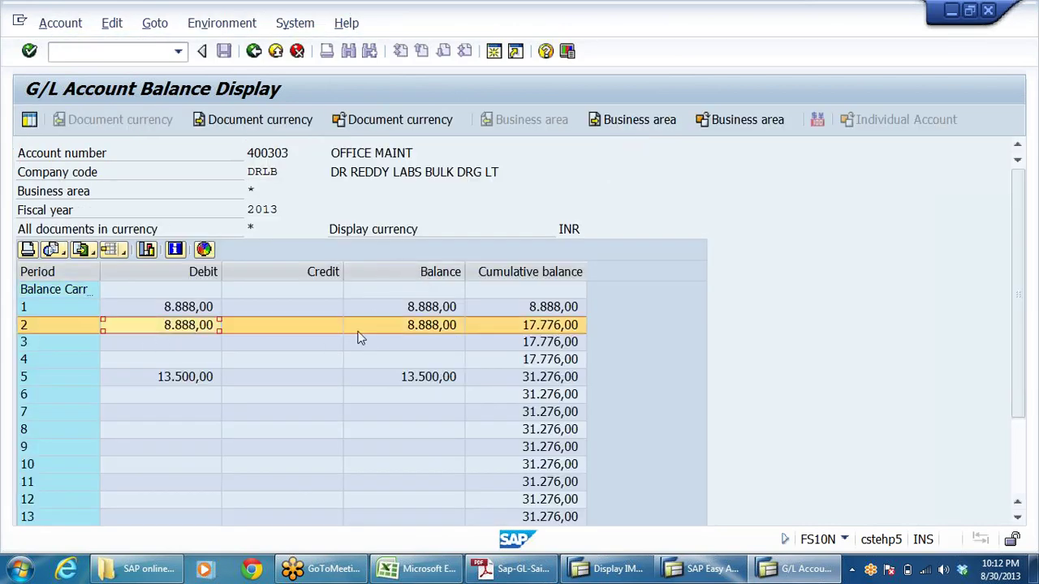
pyautogui.click(254, 51)
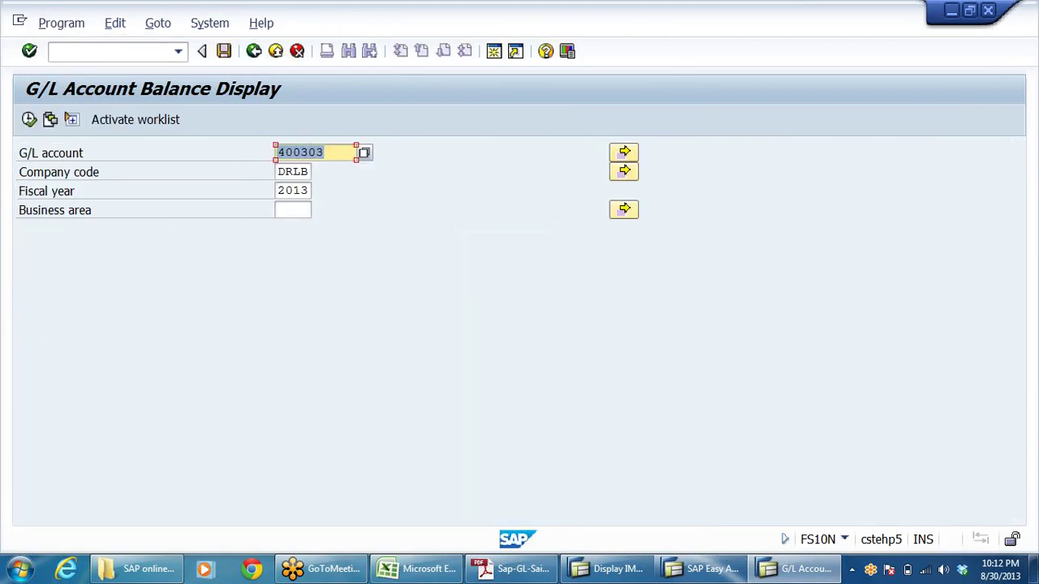
# Change the account to 400301, check its period 2 debit of 9.999,00, and return to the main menu
pyautogui.click(324, 152)
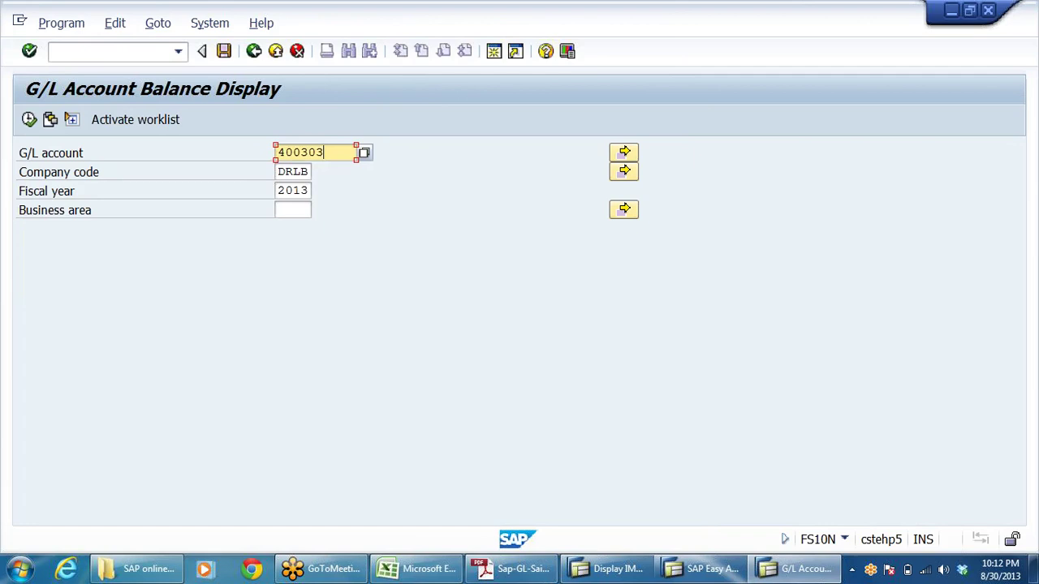
pyautogui.press('BackSpace')
pyautogui.write('1')
pyautogui.click(33, 122)
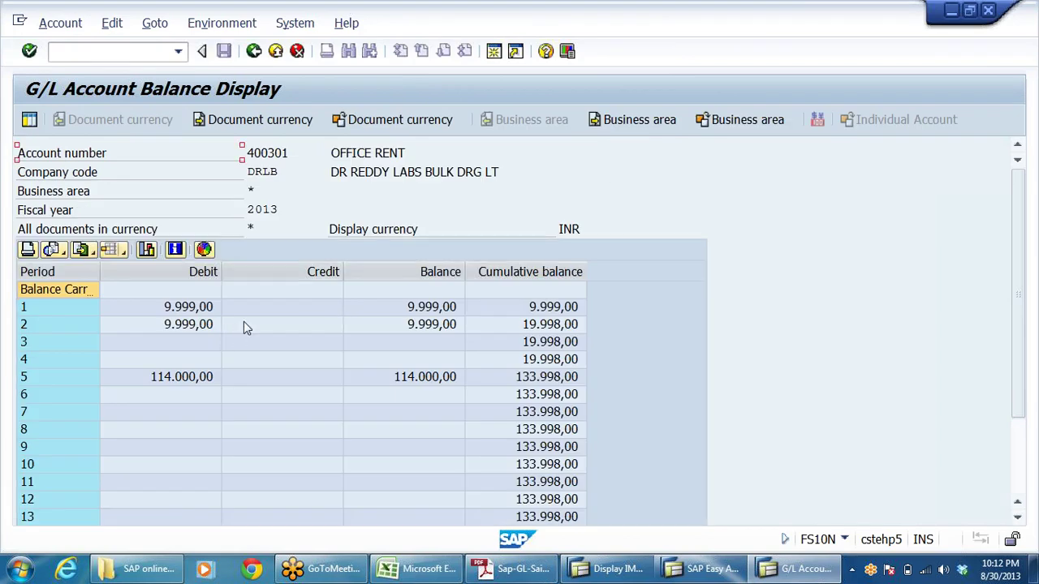
pyautogui.click(212, 326)
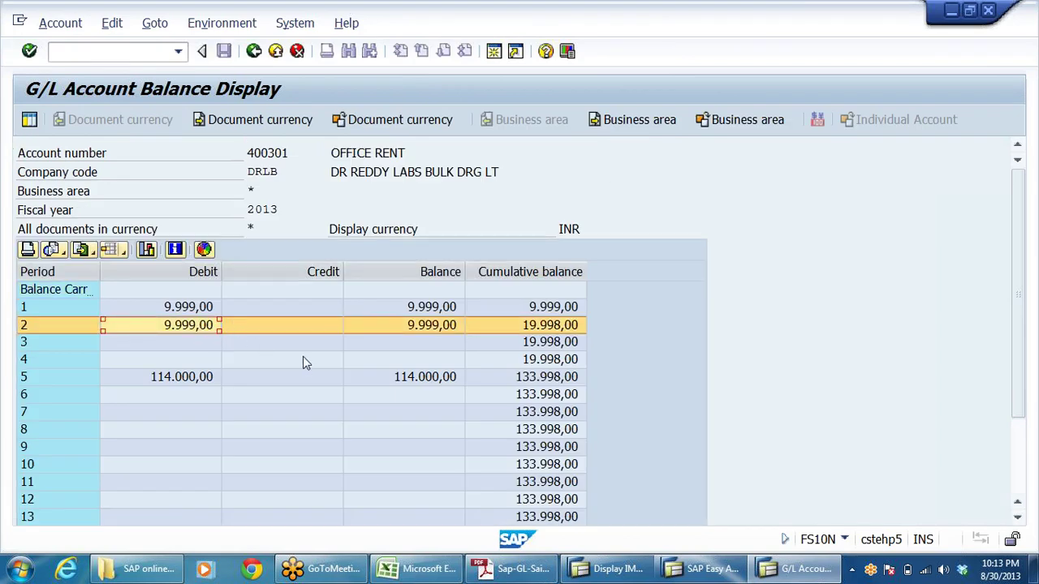
pyautogui.click(254, 52)
pyautogui.click(253, 51)
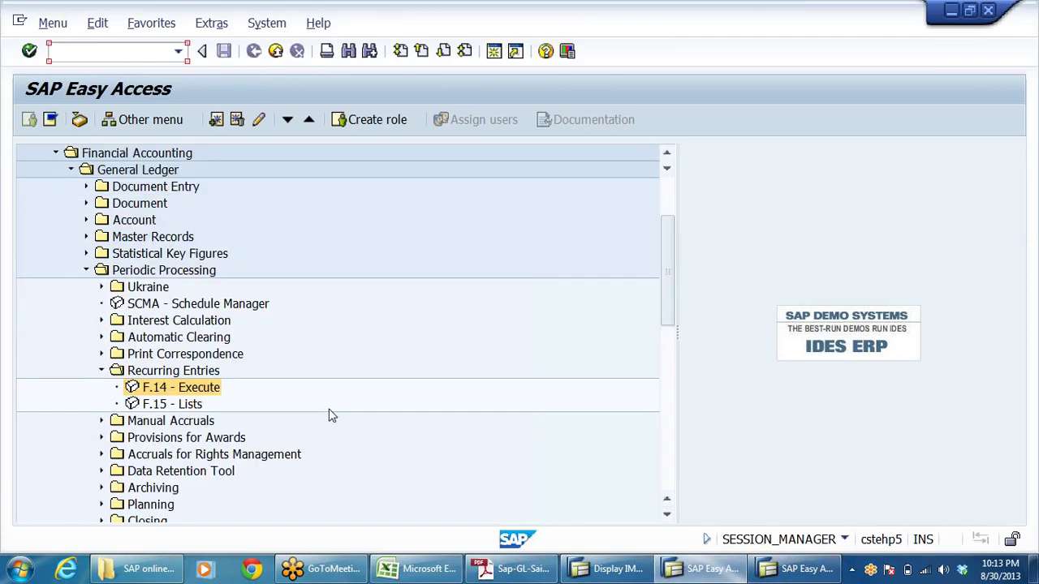
# Collapse Periodic Processing, expand Document Entry to Reference Documents, then switch to the Display IMG window
pyautogui.click(103, 373)
pyautogui.click(86, 271)
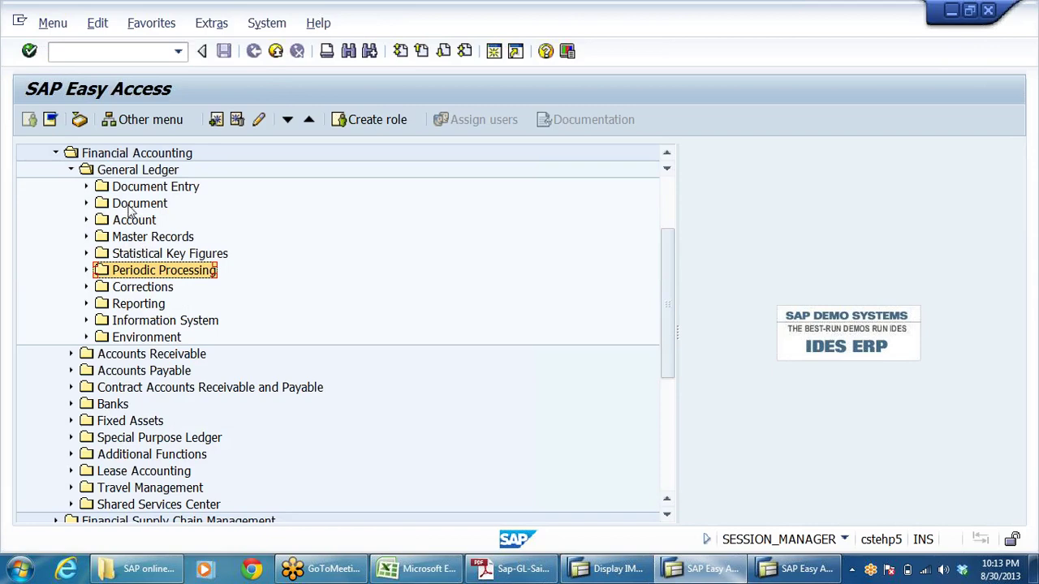
pyautogui.doubleClick(148, 192)
pyautogui.press('Down')
pyautogui.press('Down')
pyautogui.press('Down')
pyautogui.press('Down')
pyautogui.press('Down')
pyautogui.press('Down')
pyautogui.press('Down')
pyautogui.press('Down')
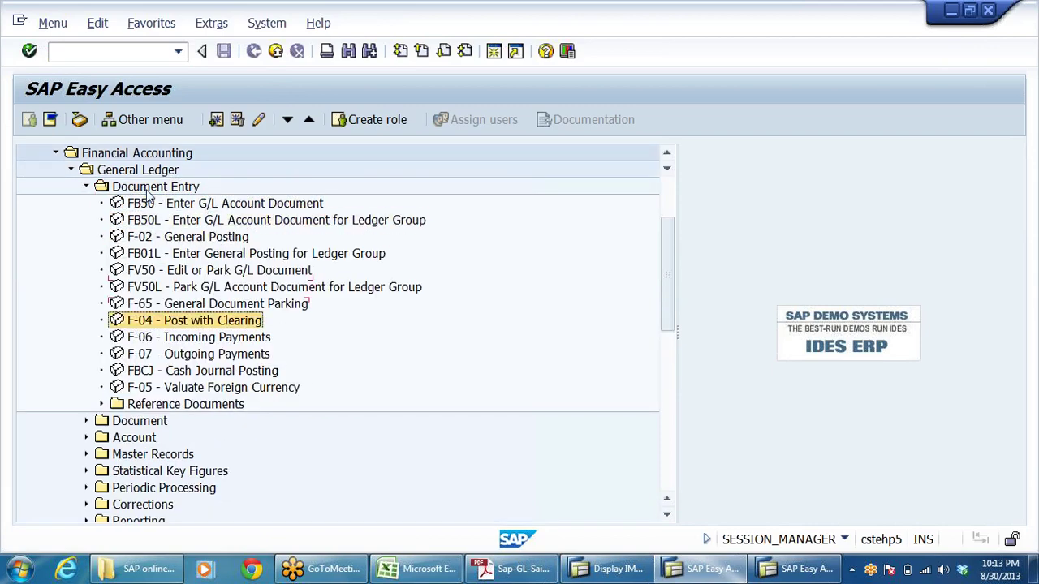
pyautogui.press('Down')
pyautogui.press('Down')
pyautogui.press('Down')
pyautogui.press('Down')
pyautogui.press('Right')
pyautogui.press('Down')
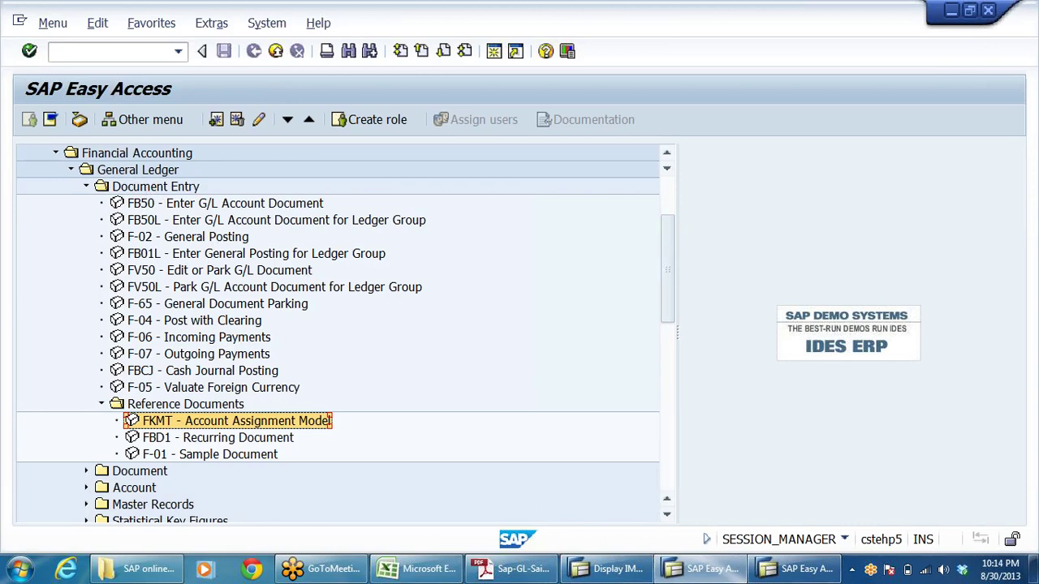
pyautogui.click(619, 572)
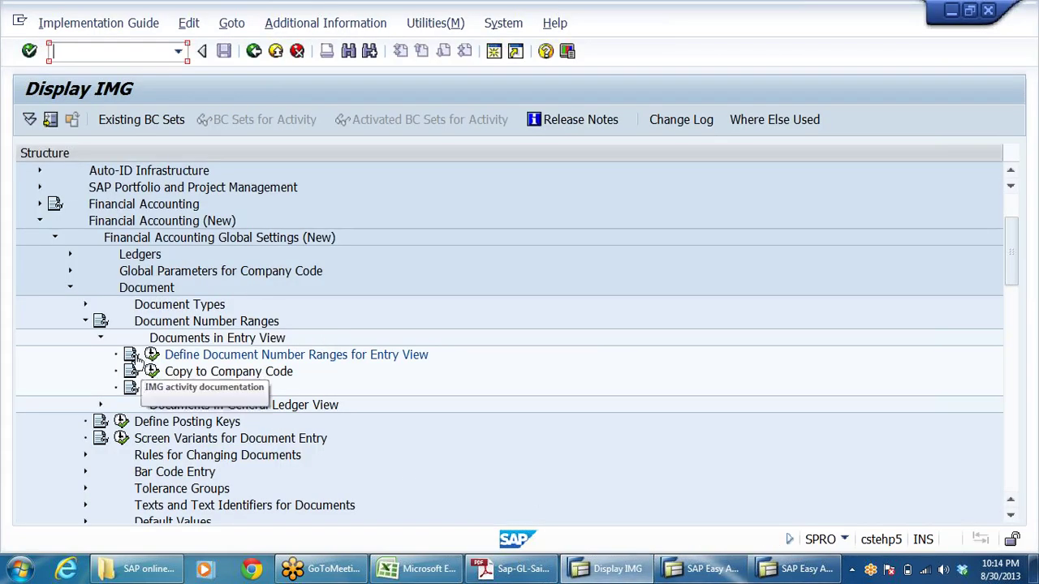
# Open Define Document Types for Entry View and bring up the details of type X1, Recurring entry doc
pyautogui.click(101, 338)
pyautogui.click(188, 308)
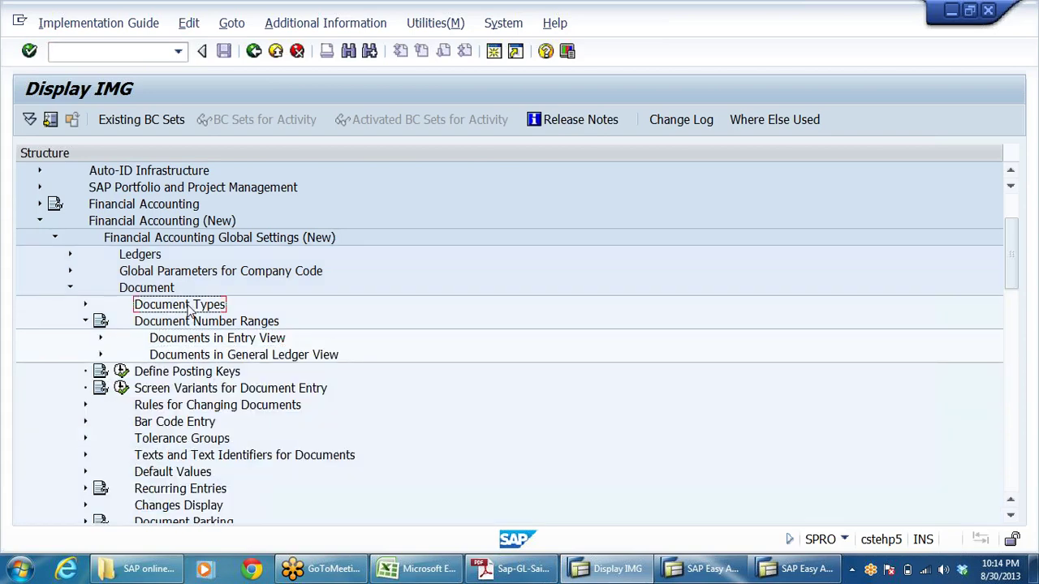
pyautogui.click(86, 305)
pyautogui.click(138, 321)
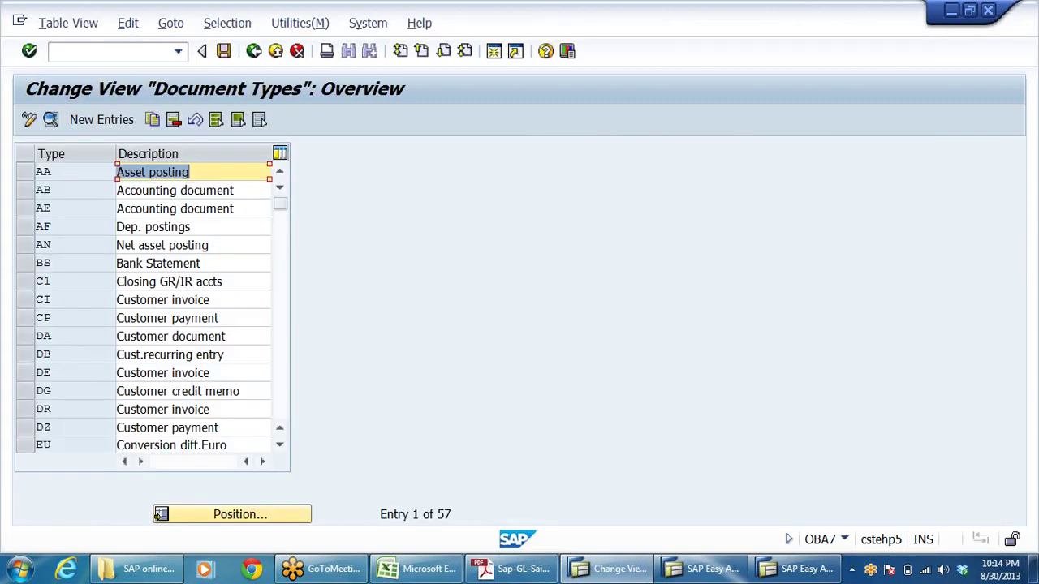
pyautogui.scroll(-4, 89, 371)
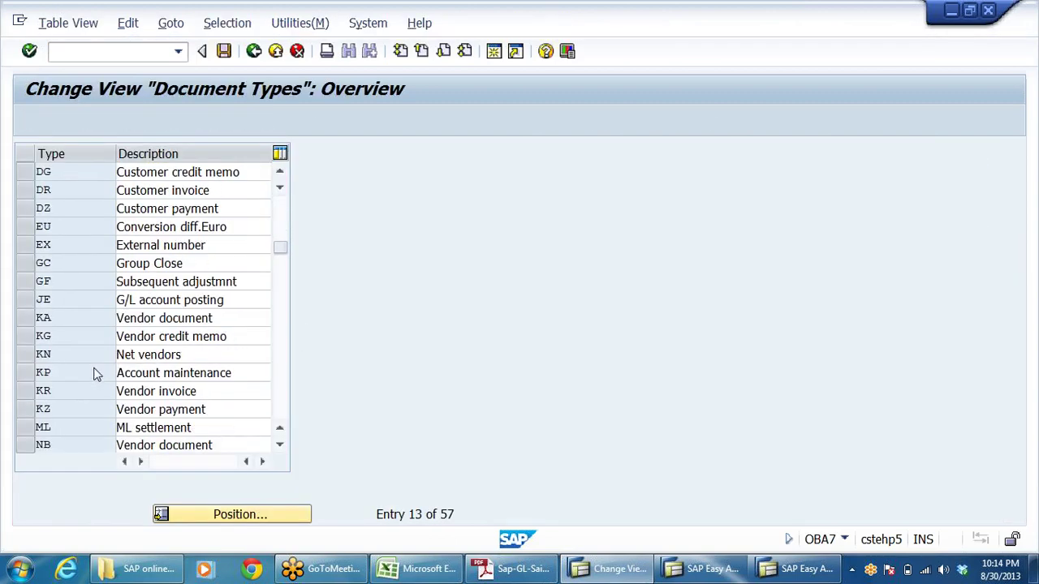
pyautogui.scroll(-4, 94, 374)
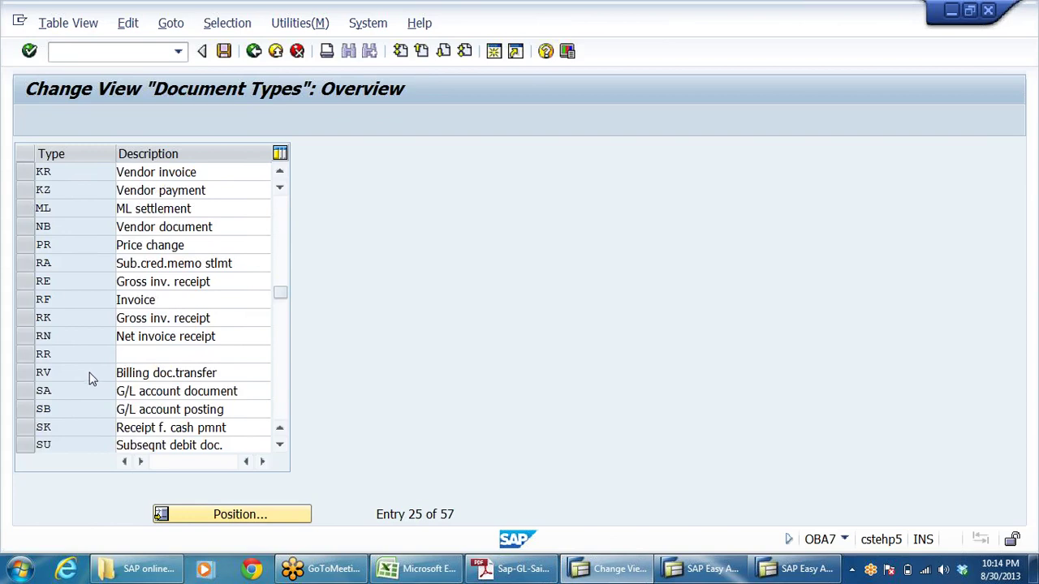
pyautogui.scroll(-8, 92, 373)
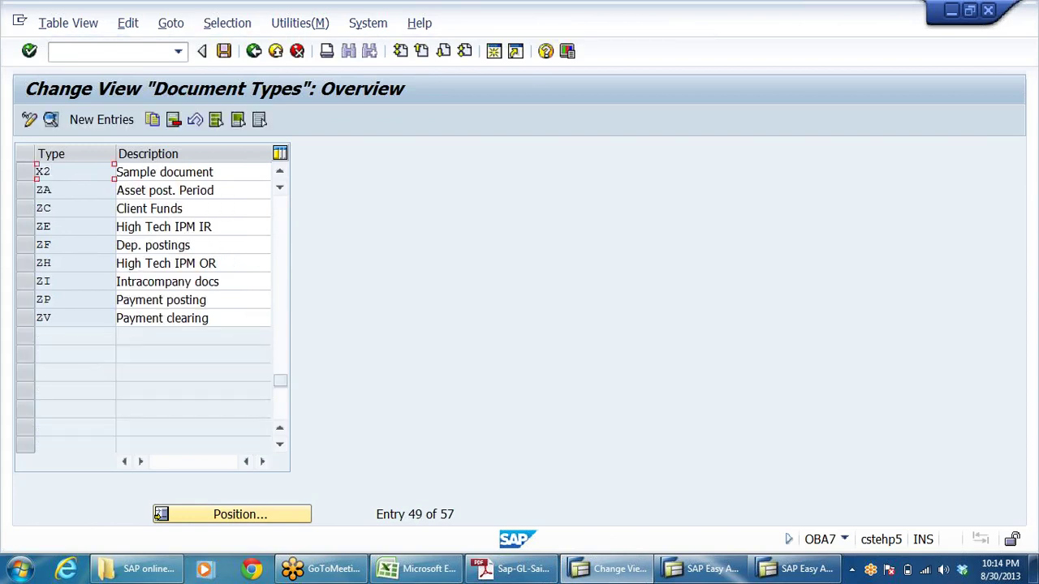
pyautogui.click(279, 171)
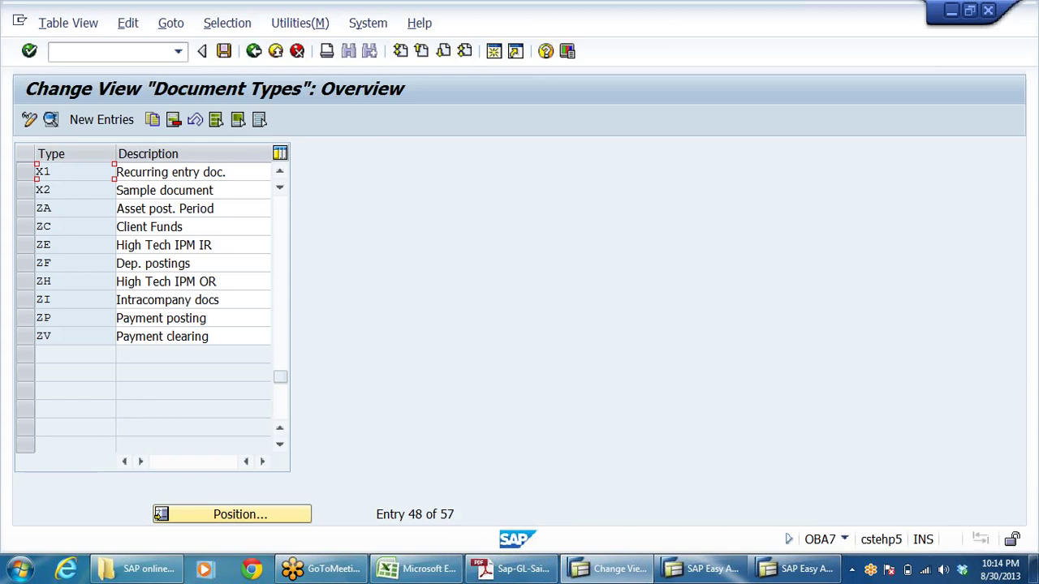
pyautogui.doubleClick(69, 179)
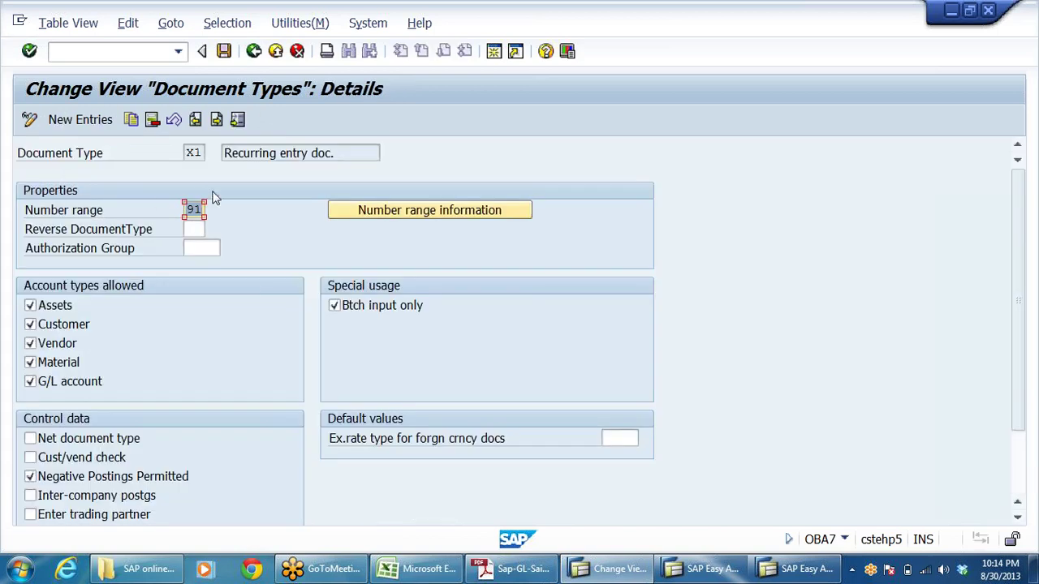
# Look up the accounting document number range intervals for company code 1010 from X1's range 91
pyautogui.click(195, 209)
pyautogui.click(387, 211)
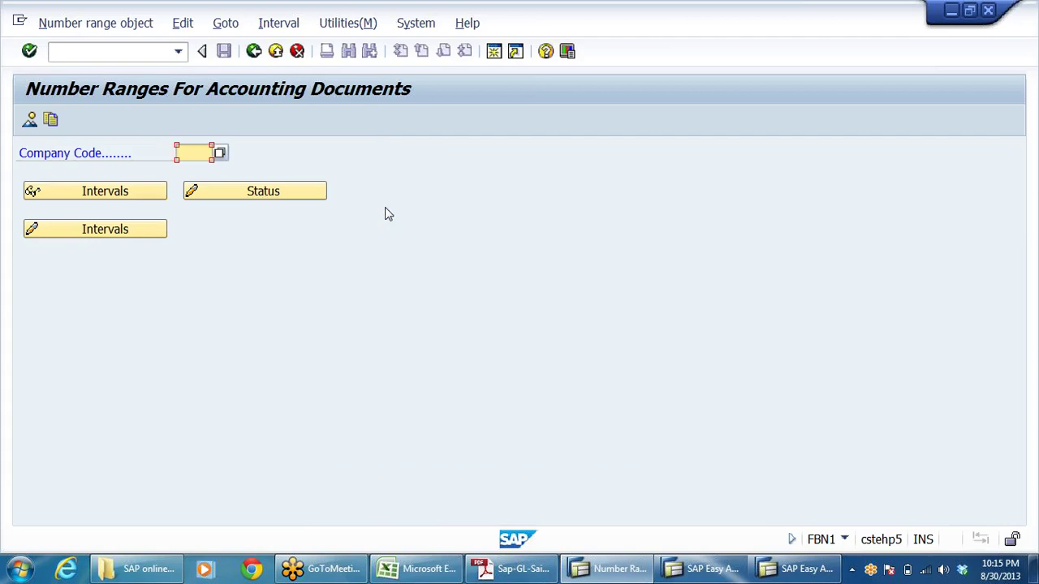
pyautogui.write('1010')
pyautogui.click(118, 233)
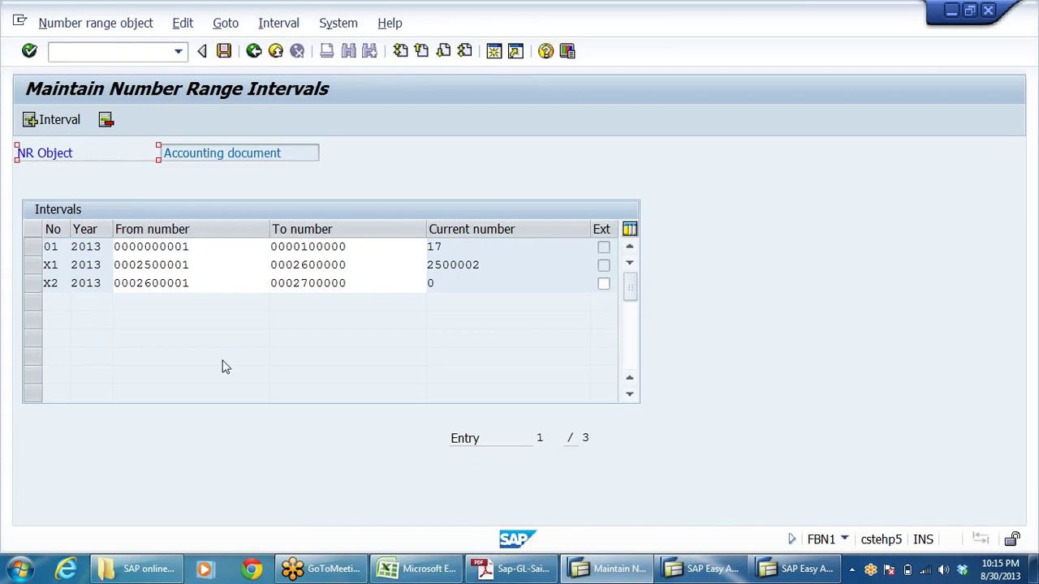
# Back out of the number range screens to the Display IMG implementation guide
pyautogui.click(254, 52)
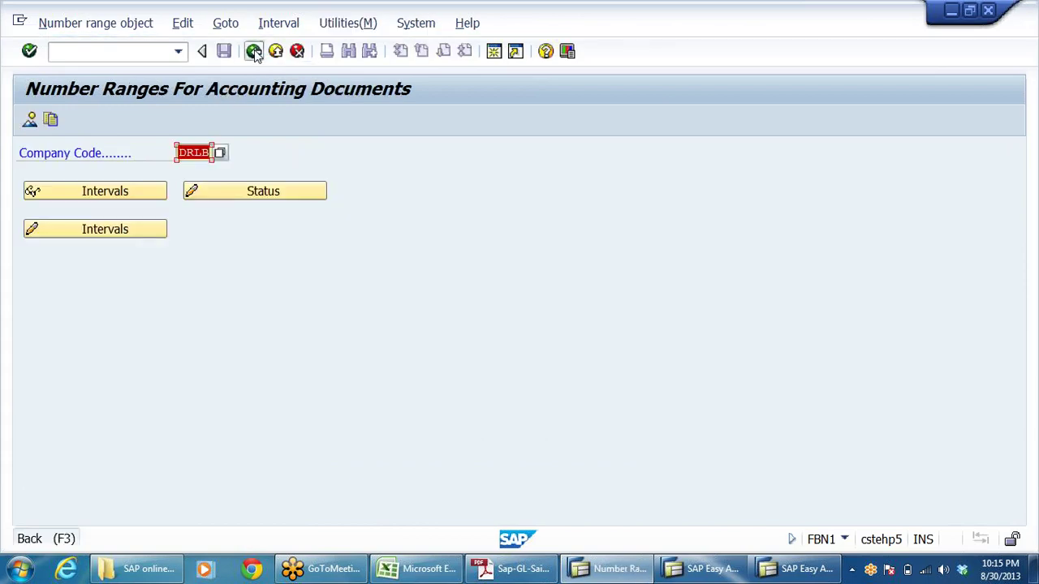
pyautogui.click(254, 51)
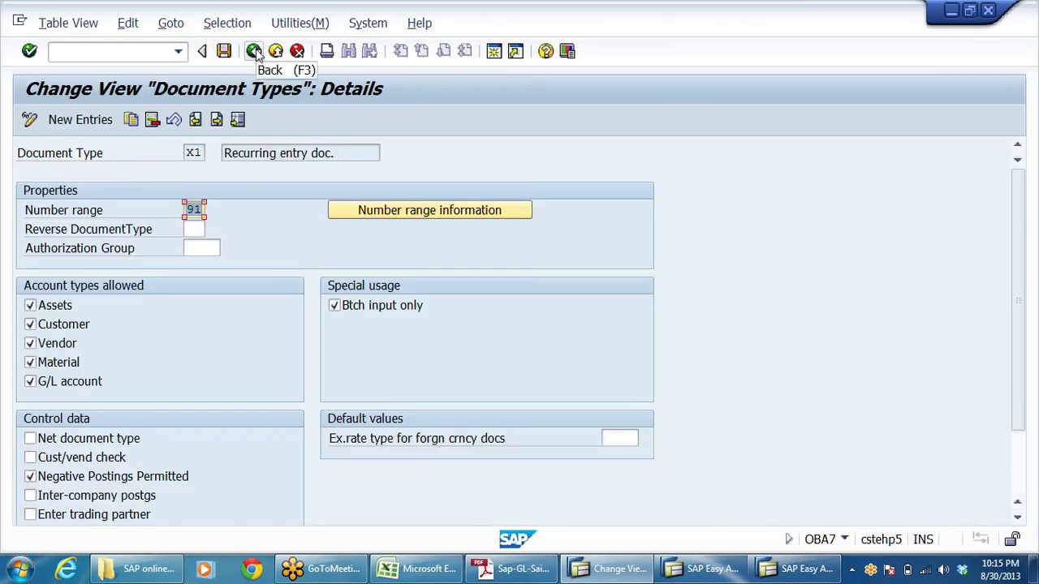
pyautogui.click(254, 51)
pyautogui.click(254, 51)
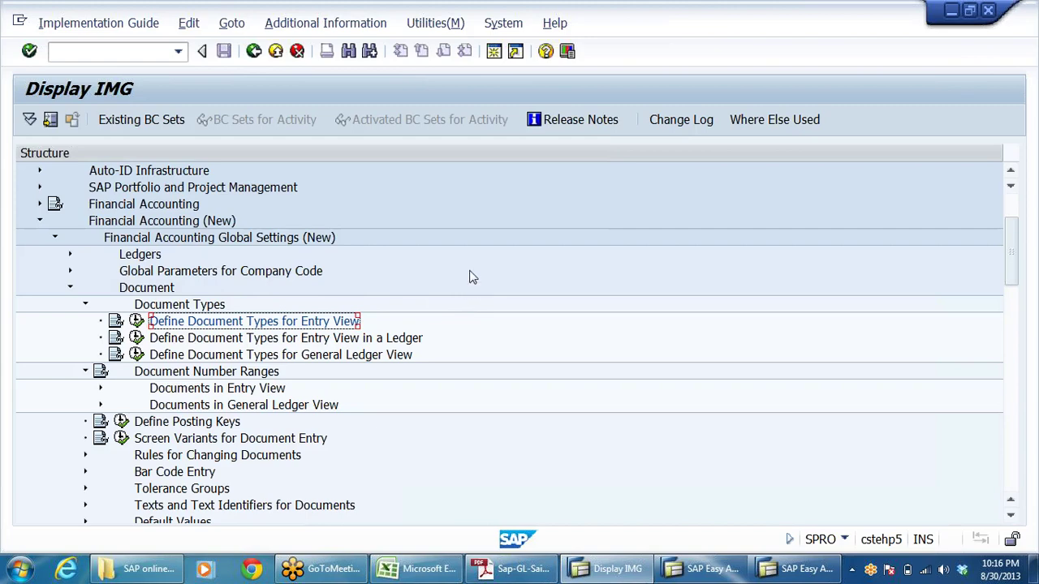
# Review the Reference Documents transactions F-05, FKMT, FBD1 and F-01, then switch to the other Easy Access session
pyautogui.click(702, 569)
pyautogui.click(195, 391)
pyautogui.click(198, 420)
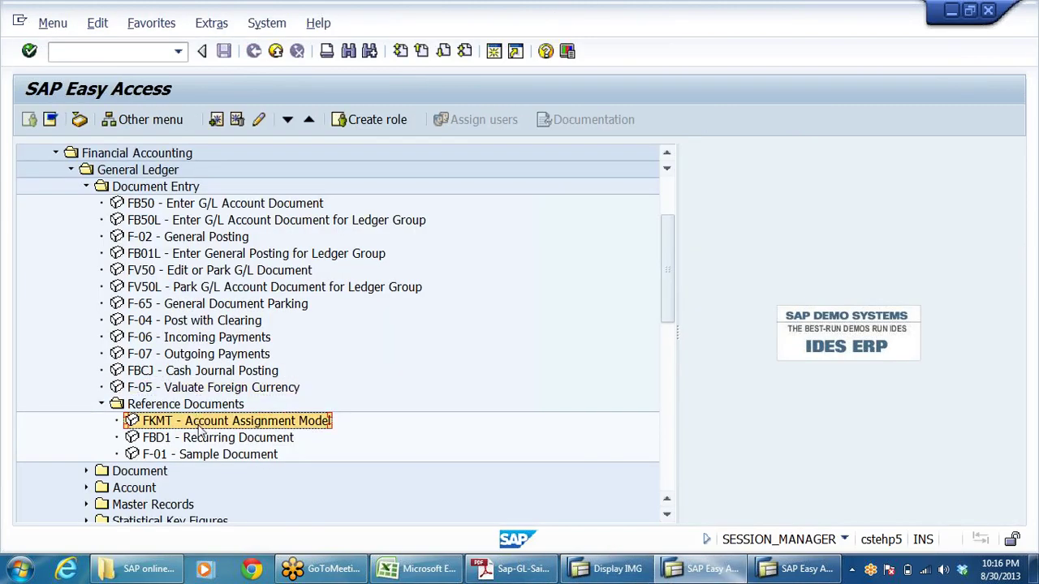
pyautogui.click(202, 437)
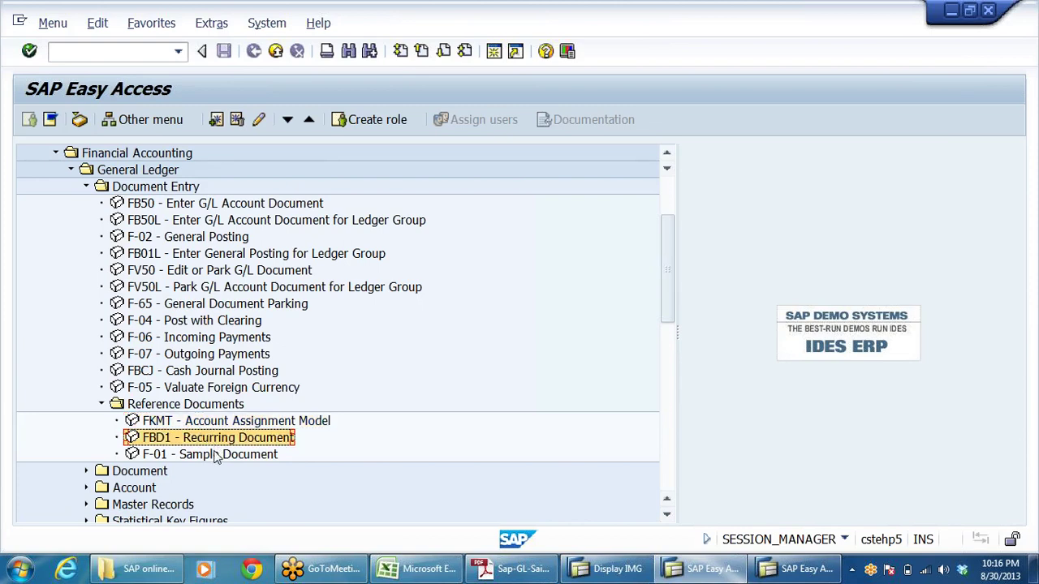
pyautogui.click(220, 456)
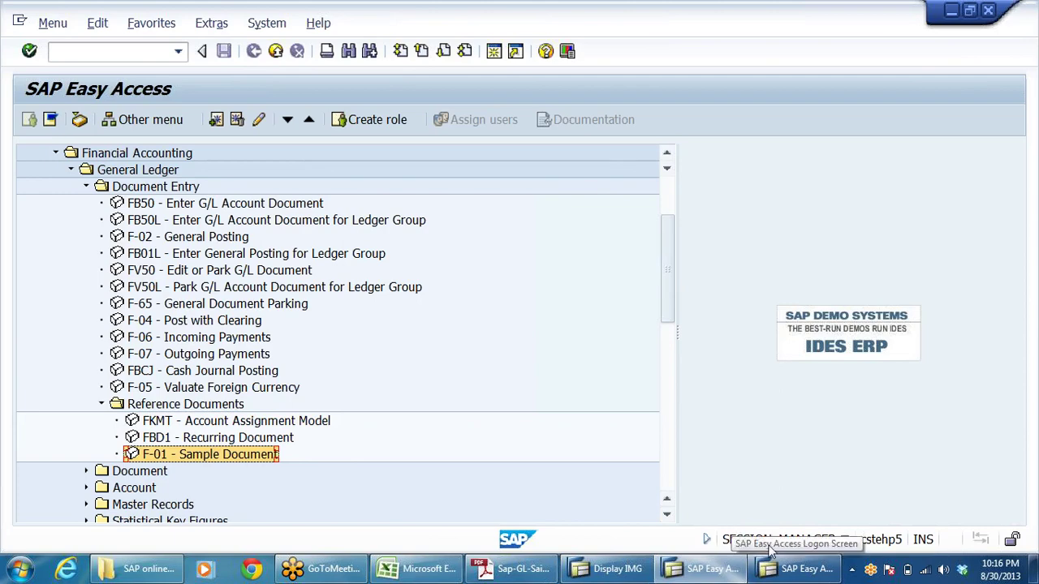
pyautogui.click(800, 572)
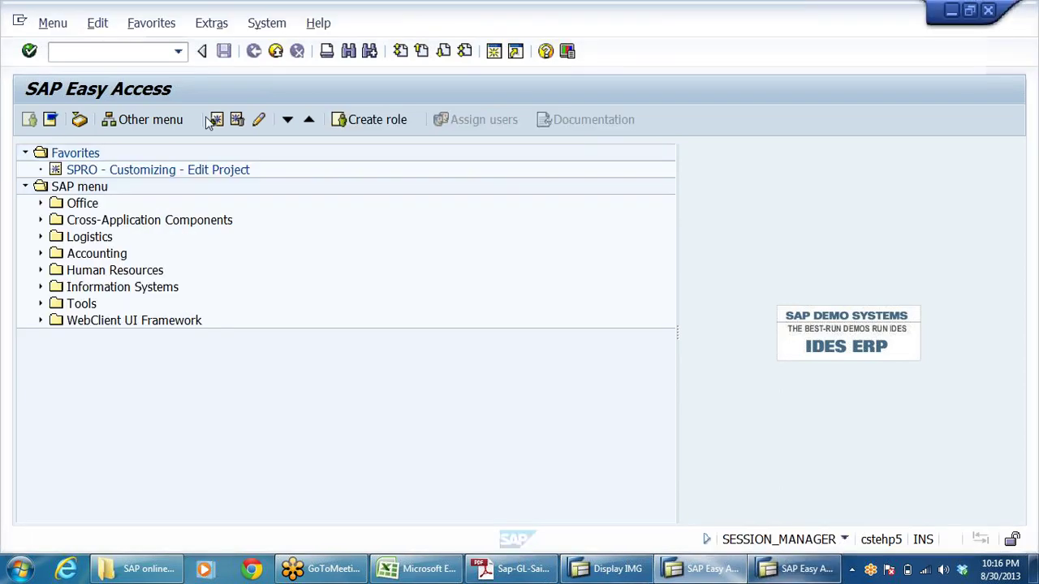
# Run FS00 and clear the G/L Account field to see recently used accounts
pyautogui.write('FS00')
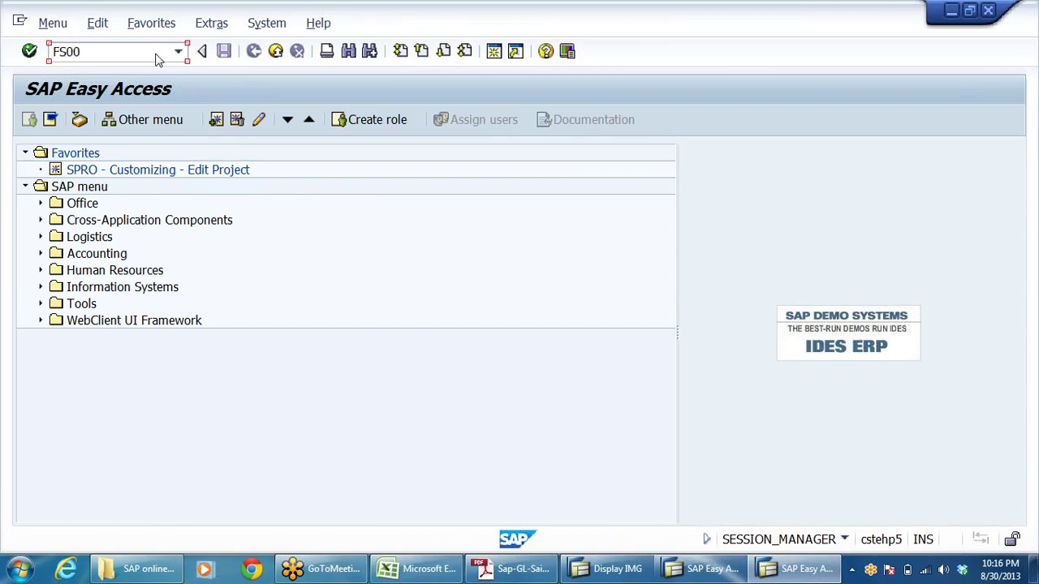
pyautogui.press('Return')
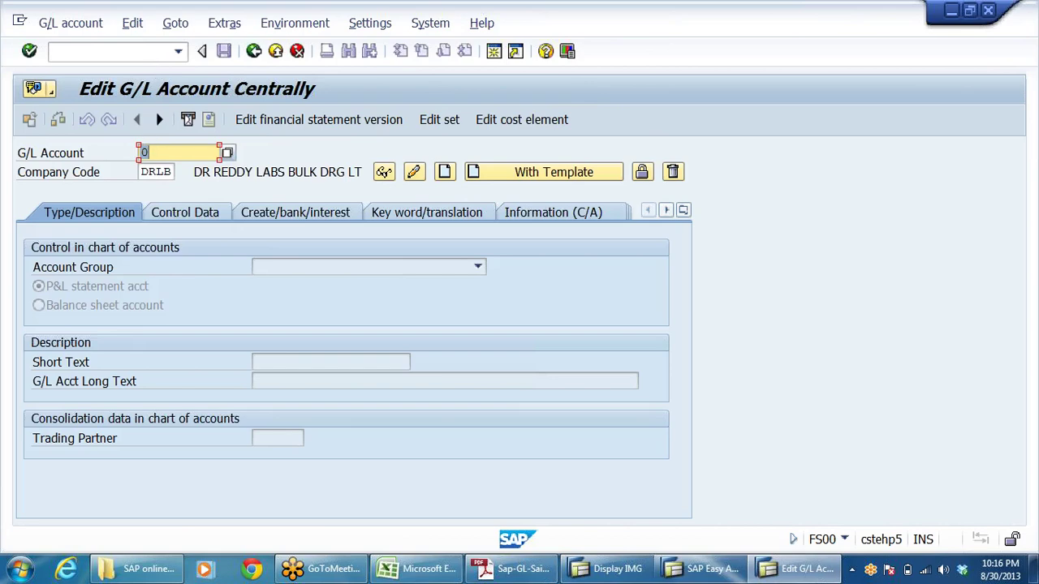
pyautogui.press('BackSpace')
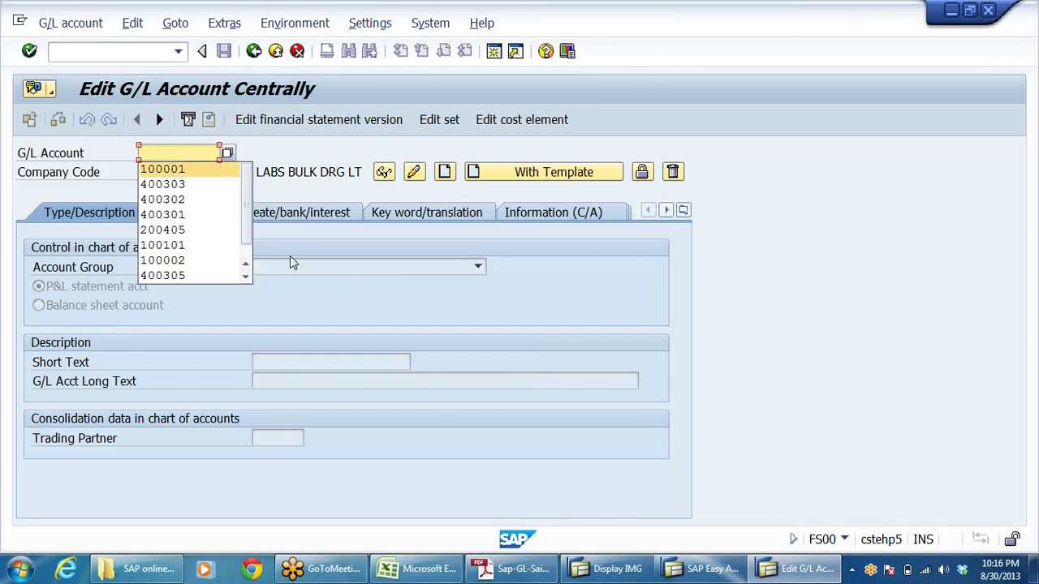
pyautogui.click(418, 569)
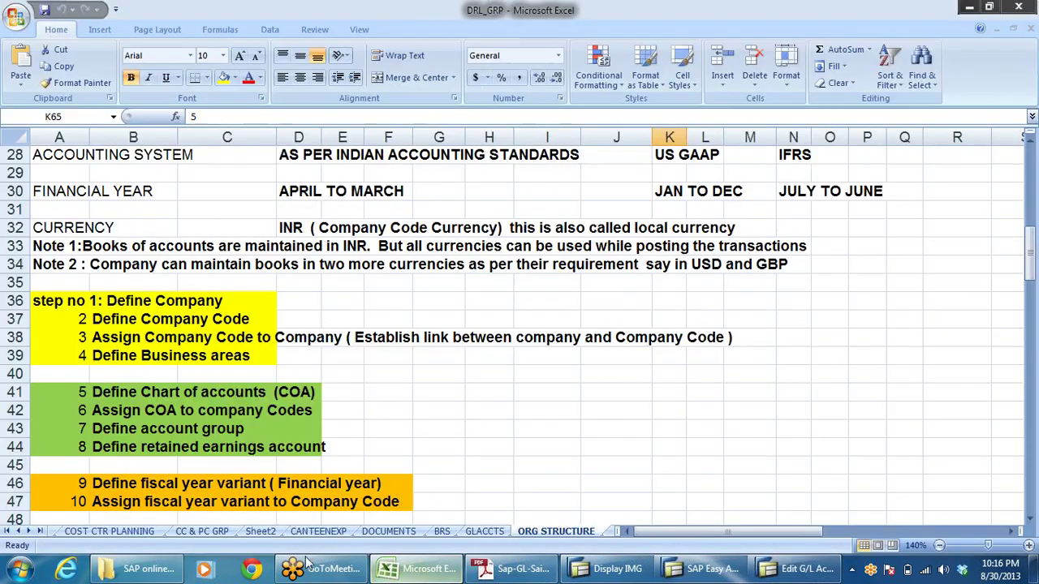
# Find PERSONNEL EXPENSES and its starting account 400101 in C32/D32 of ACC GRP, then return to SAP
pyautogui.click(9, 531)
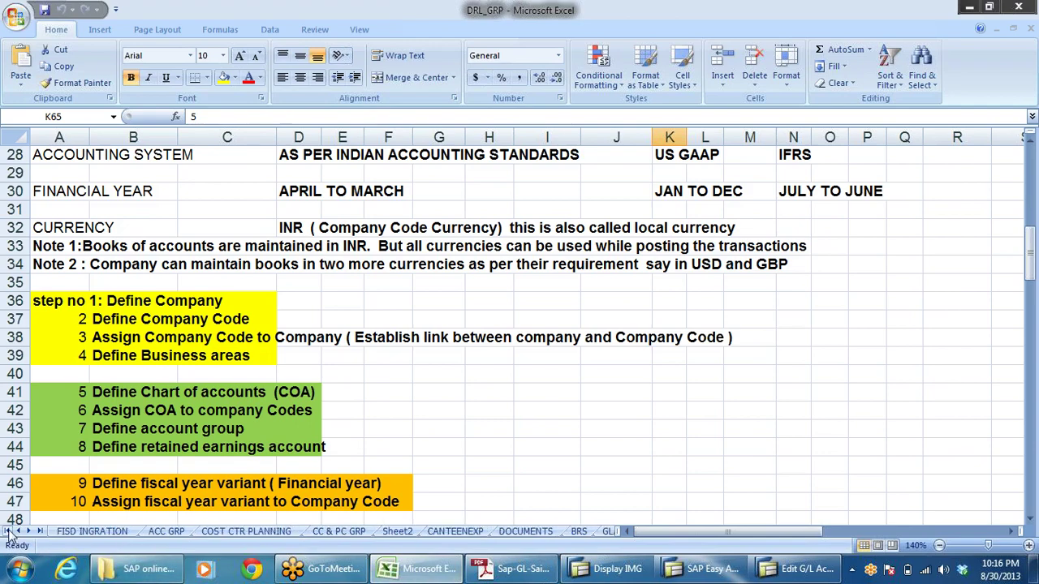
pyautogui.click(162, 532)
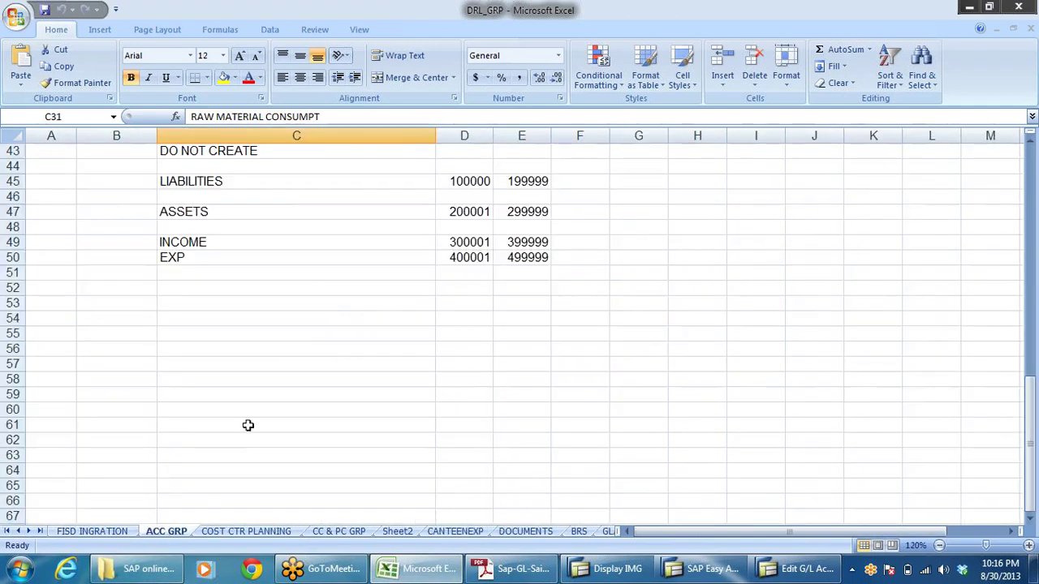
pyautogui.scroll(11, 248, 425)
pyautogui.scroll(-4, 248, 425)
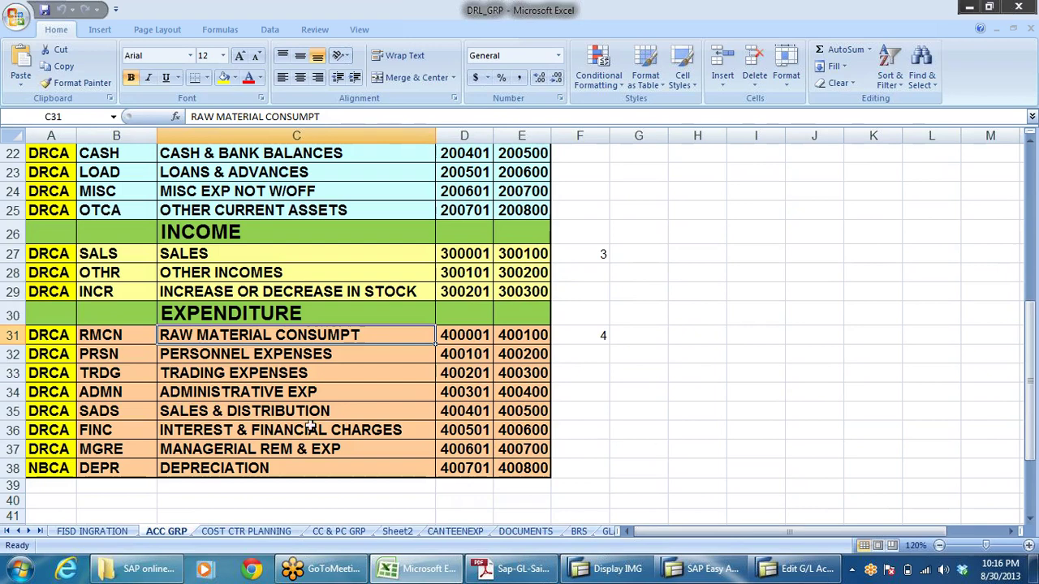
pyautogui.click(195, 357)
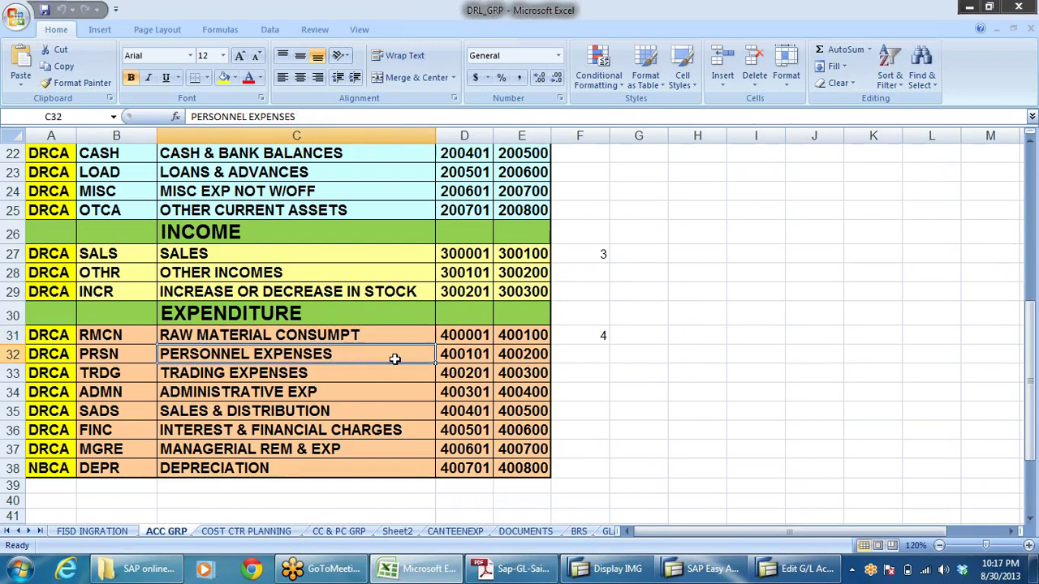
pyautogui.click(463, 353)
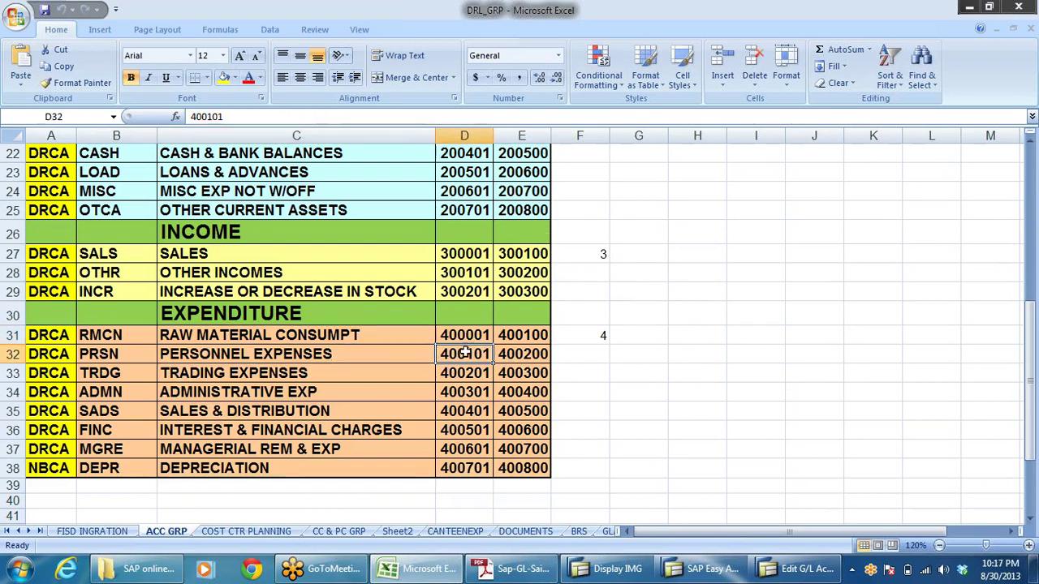
pyautogui.hotkey('alt', 'Tab')
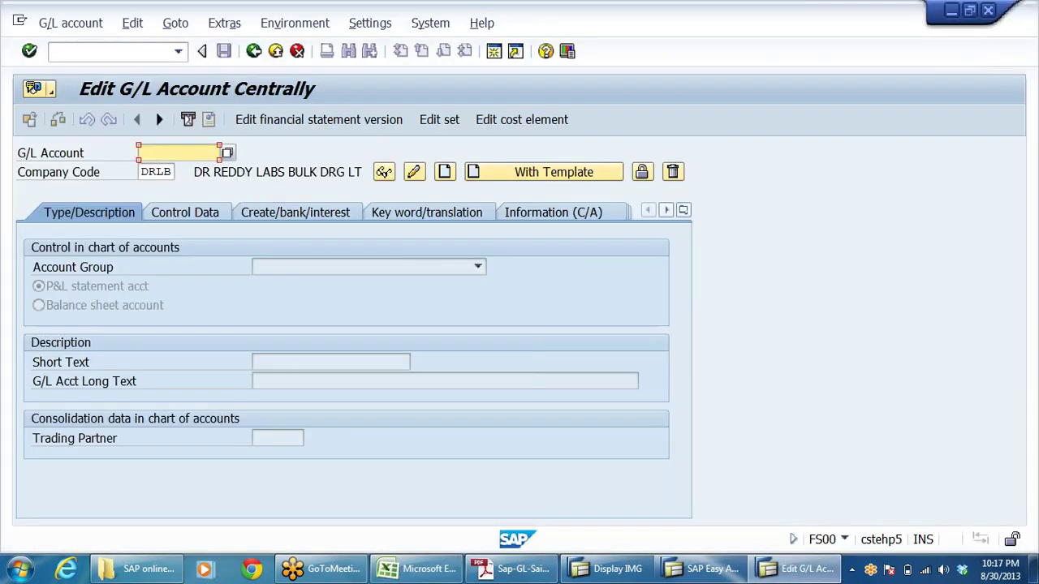
# Create account 400101 in group PERSONNEL EXPENSES with short and long text STAFF SALARIES
pyautogui.write('400')
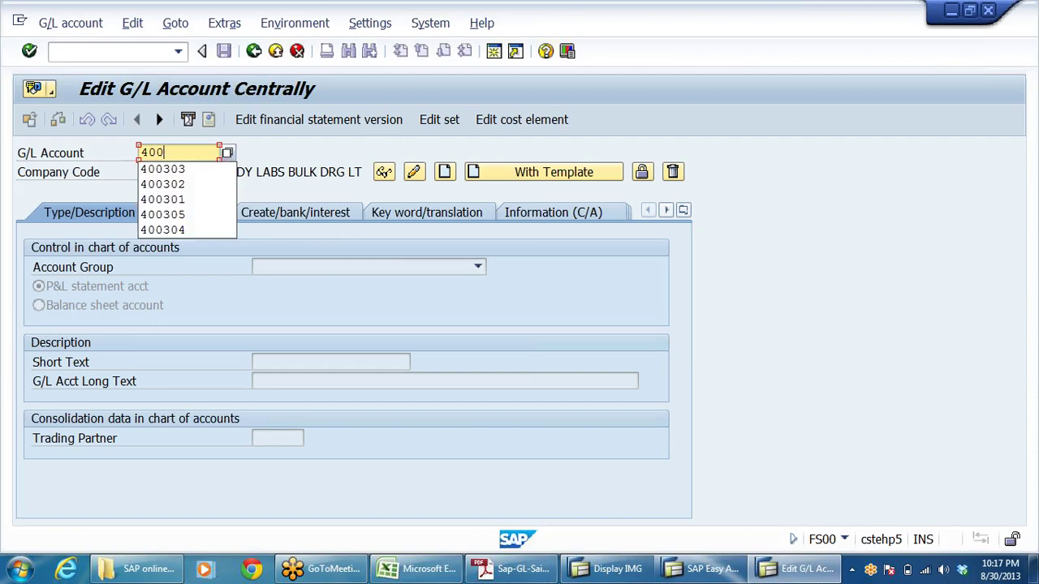
pyautogui.write('101')
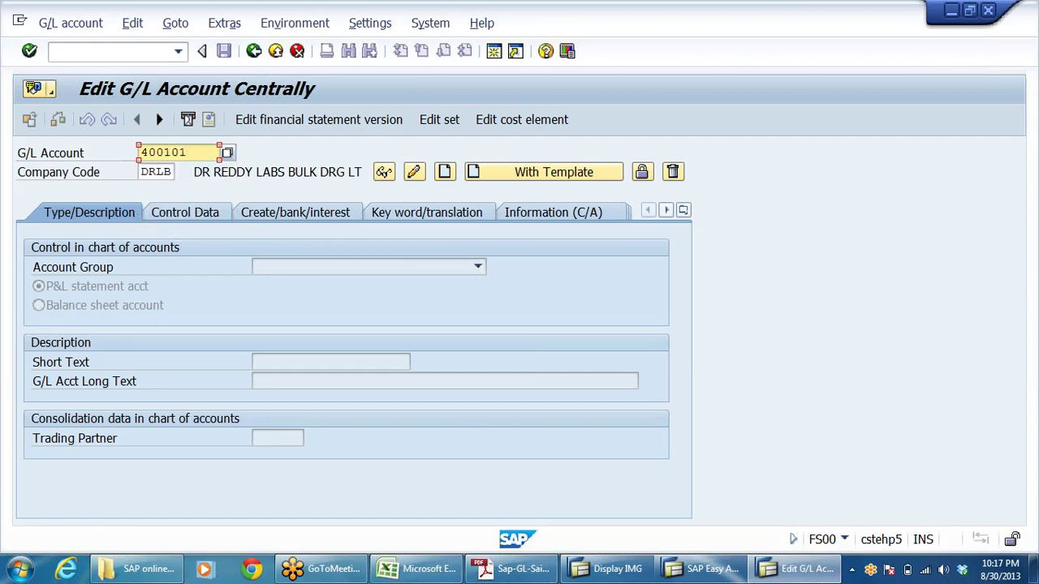
pyautogui.click(446, 173)
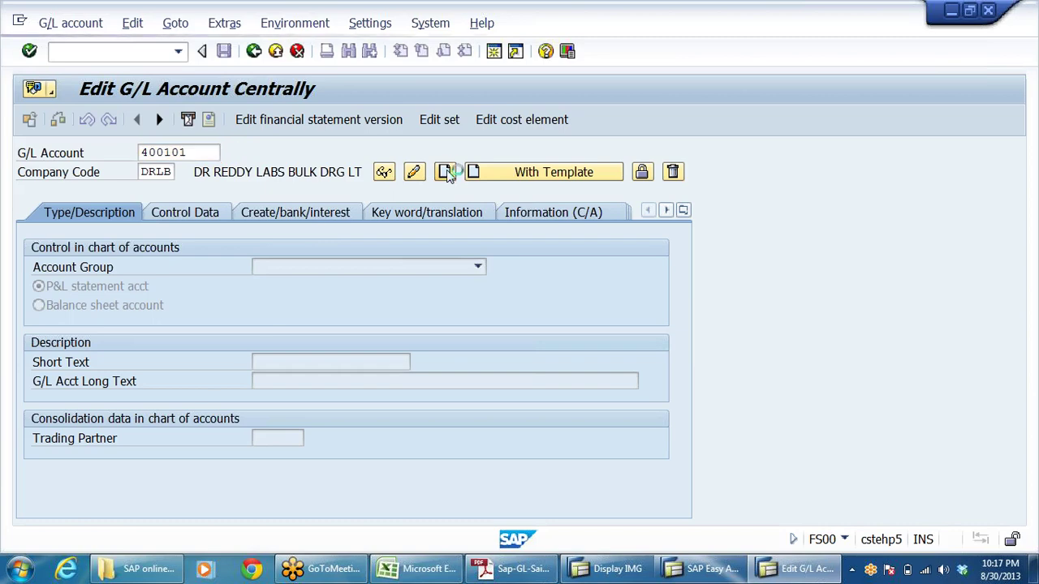
pyautogui.click(478, 267)
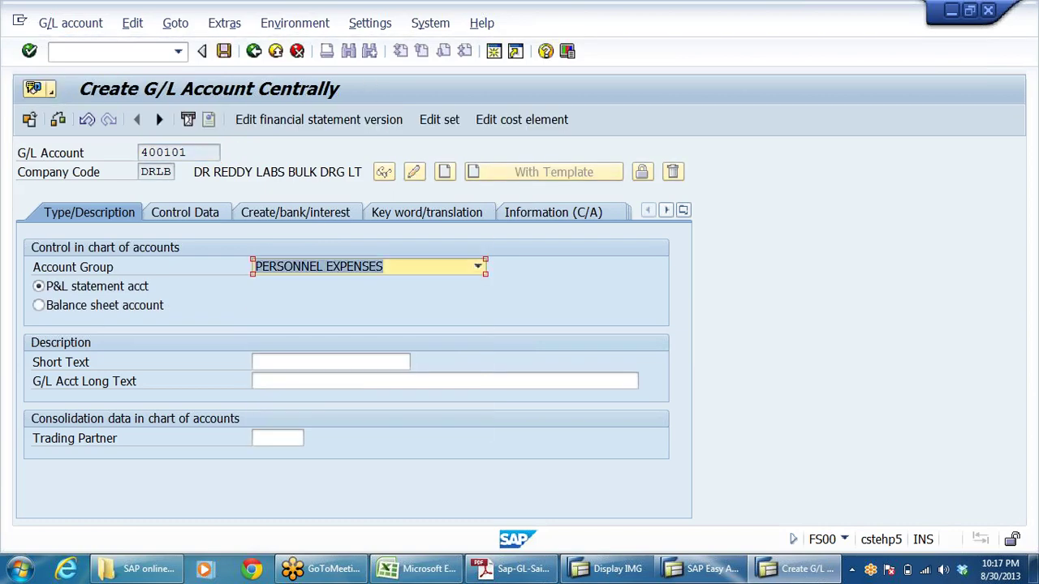
pyautogui.click(330, 362)
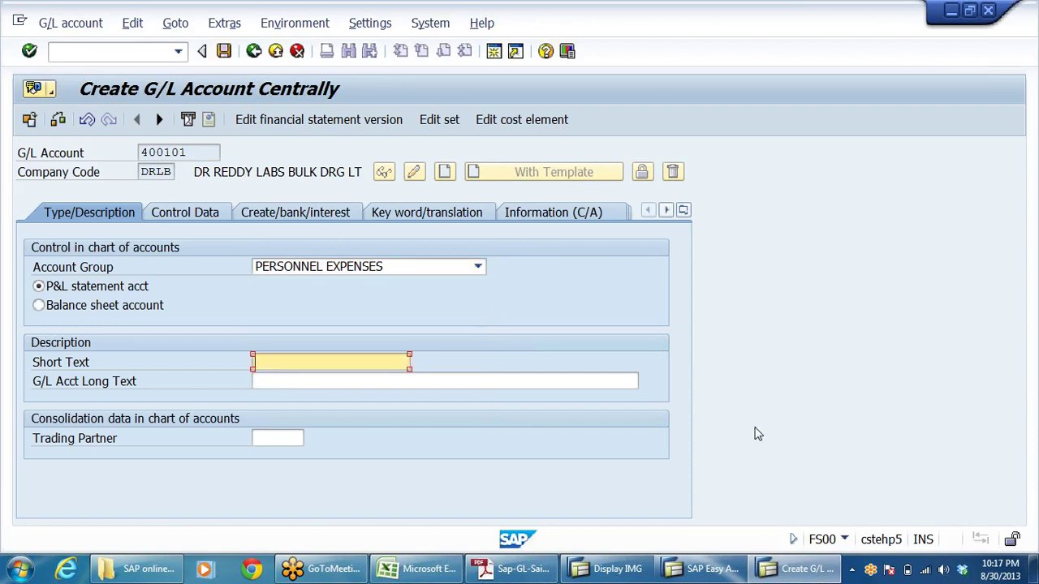
pyautogui.write('STAFF SALARIES')
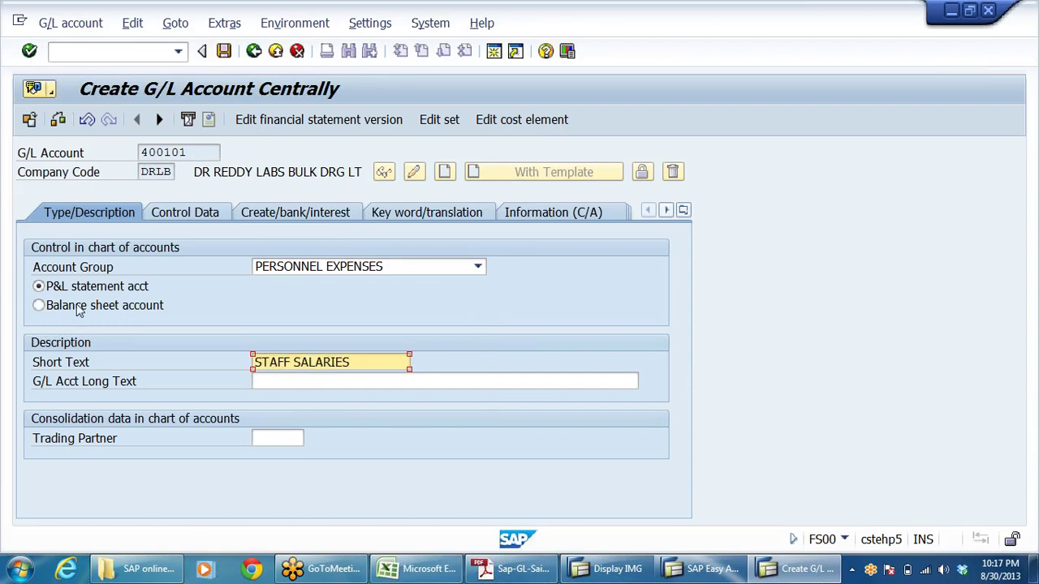
pyautogui.click(406, 382)
pyautogui.write('STAFF SALARIES')
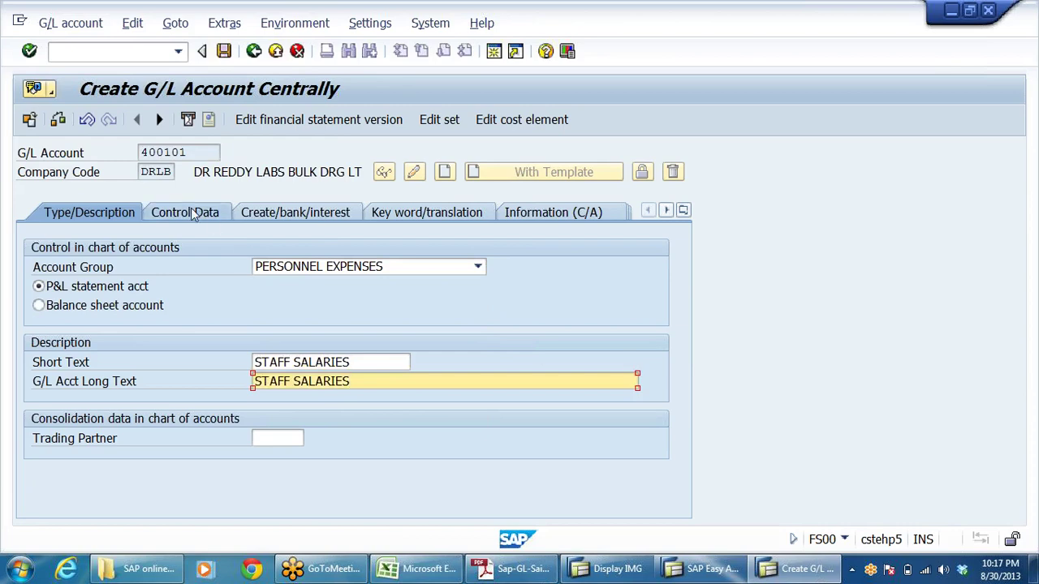
# Enable line item display, set field status group G001, and save the account
pyautogui.click(193, 212)
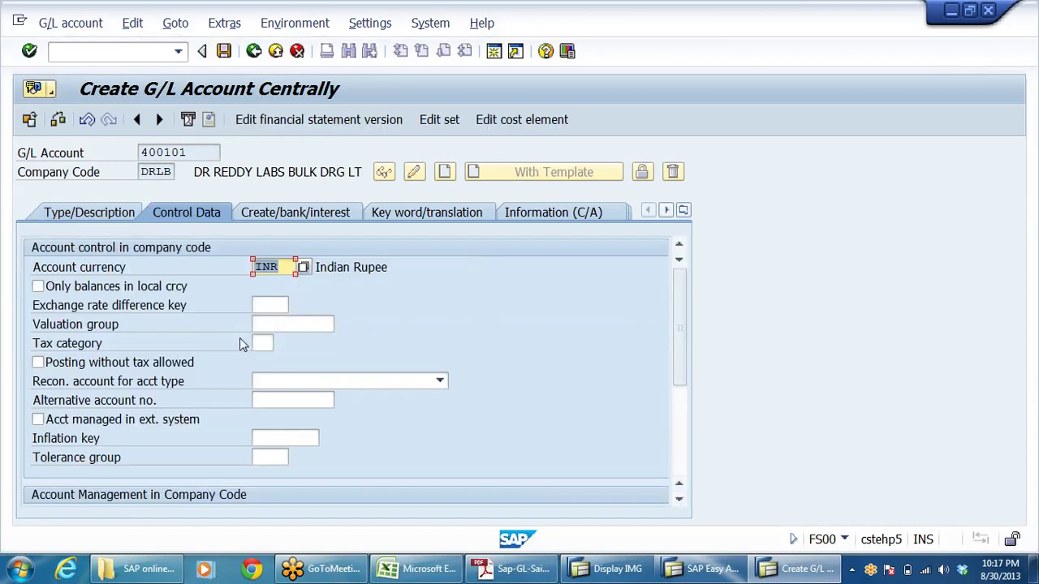
pyautogui.scroll(-3, 240, 337)
pyautogui.click(37, 343)
pyautogui.click(267, 362)
pyautogui.click(294, 214)
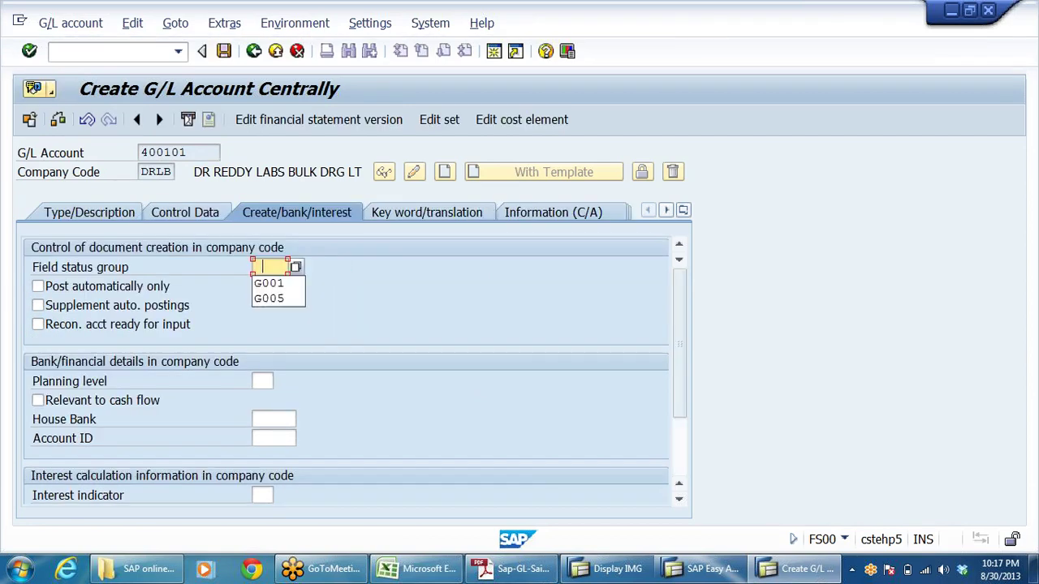
pyautogui.click(271, 283)
pyautogui.click(225, 50)
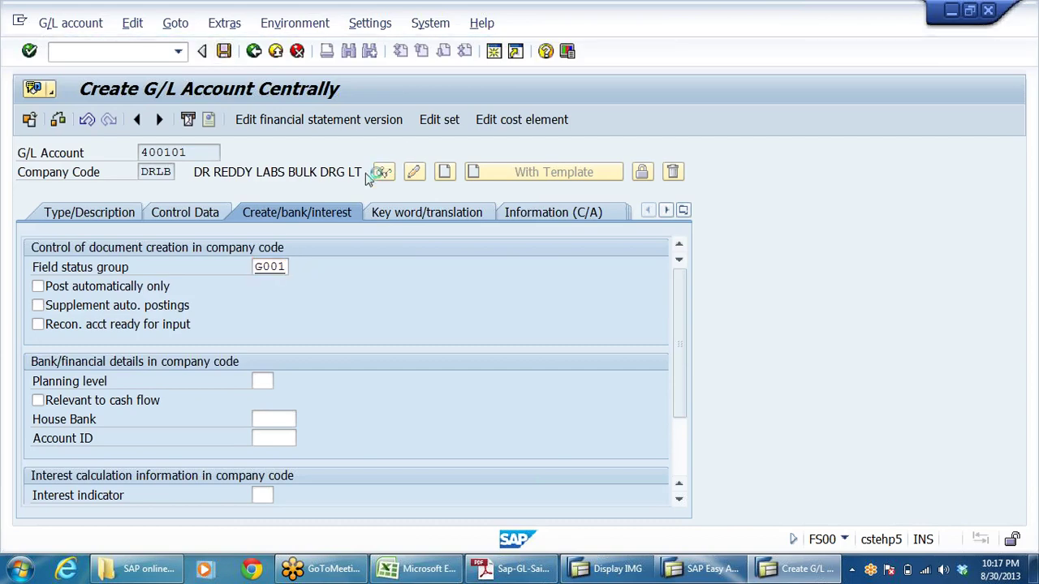
pyautogui.click(97, 216)
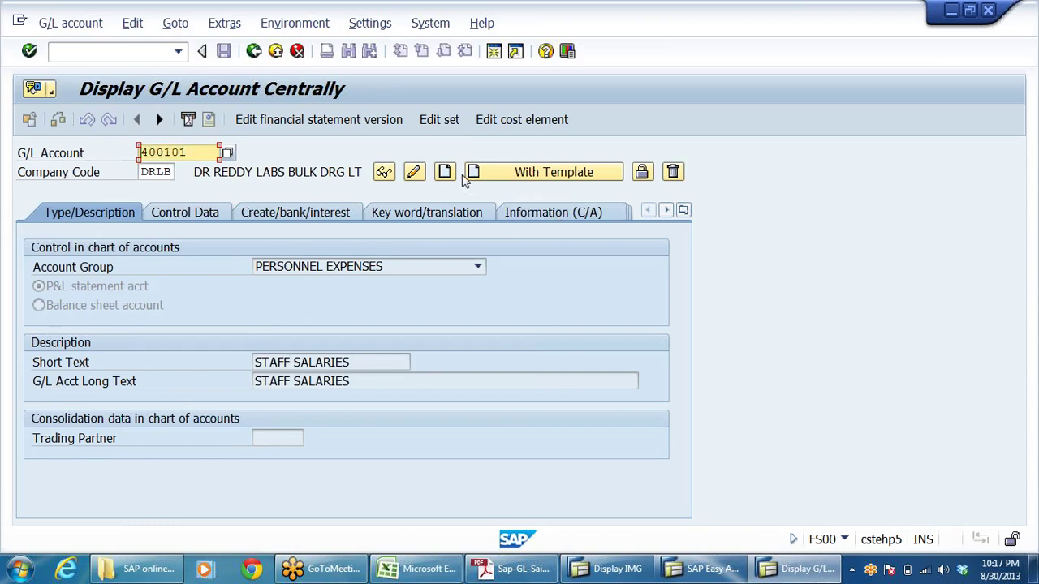
# Start account 400102 as a copy of reference account 400101 in DRLB
pyautogui.press('End')
pyautogui.press('BackSpace')
pyautogui.write('2')
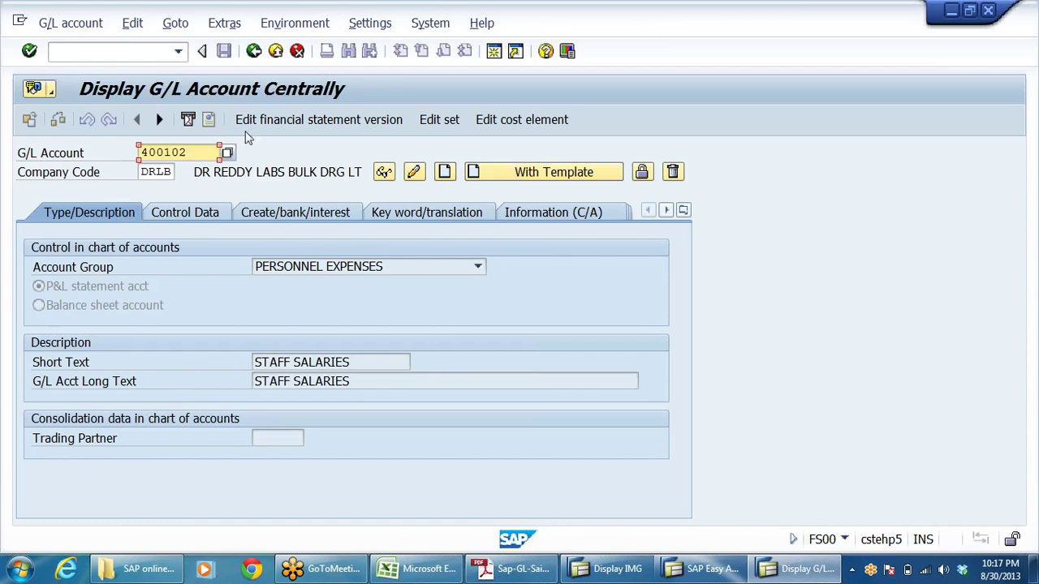
pyautogui.click(527, 176)
pyautogui.write('400101')
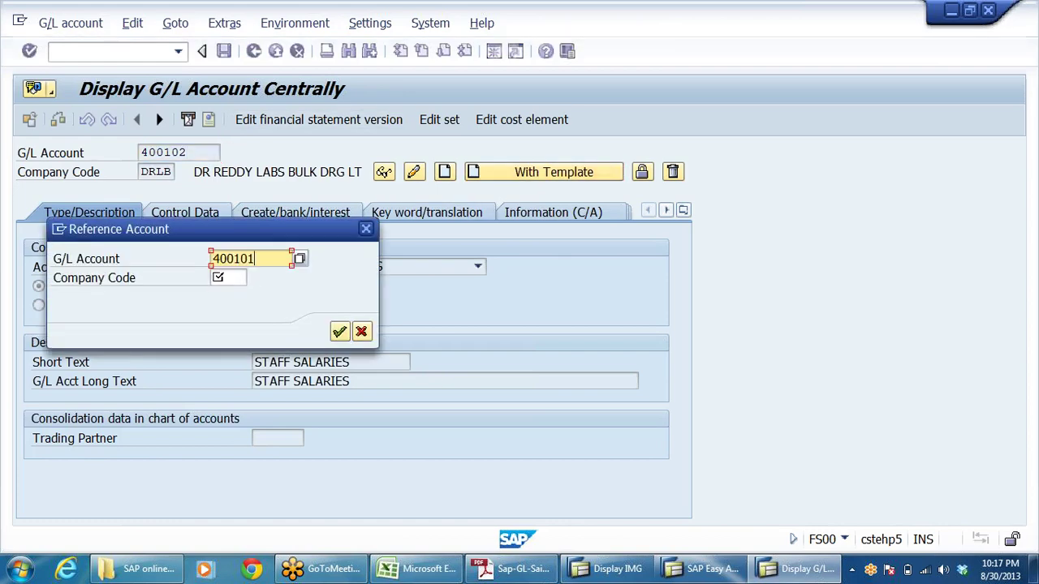
pyautogui.click(235, 278)
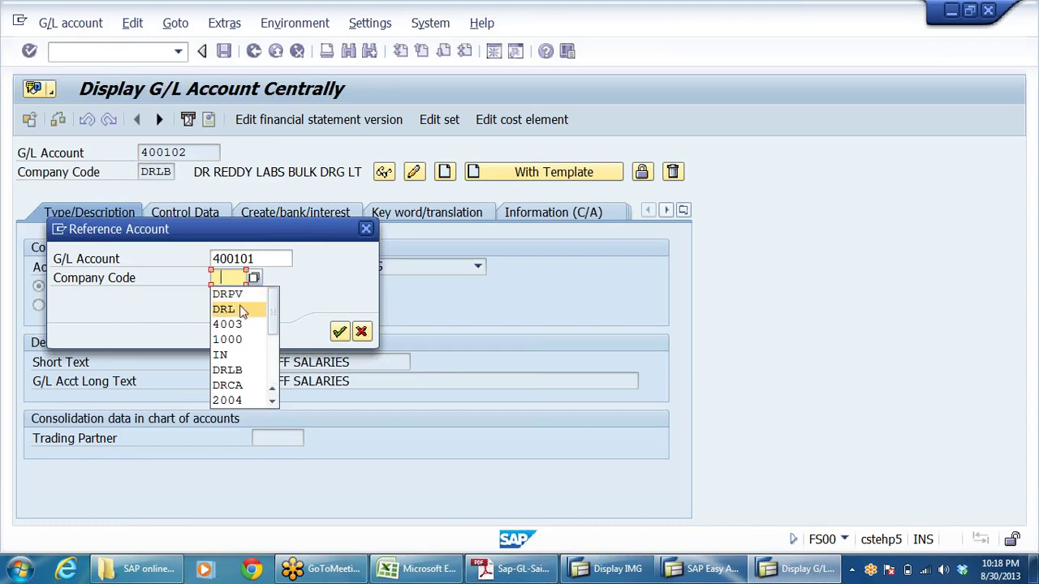
pyautogui.click(253, 370)
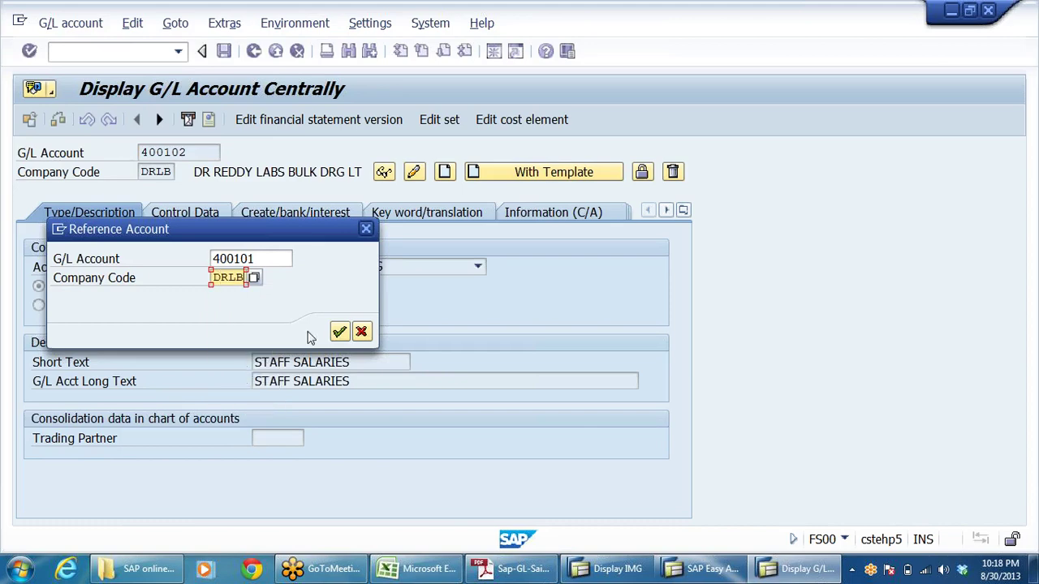
pyautogui.click(339, 332)
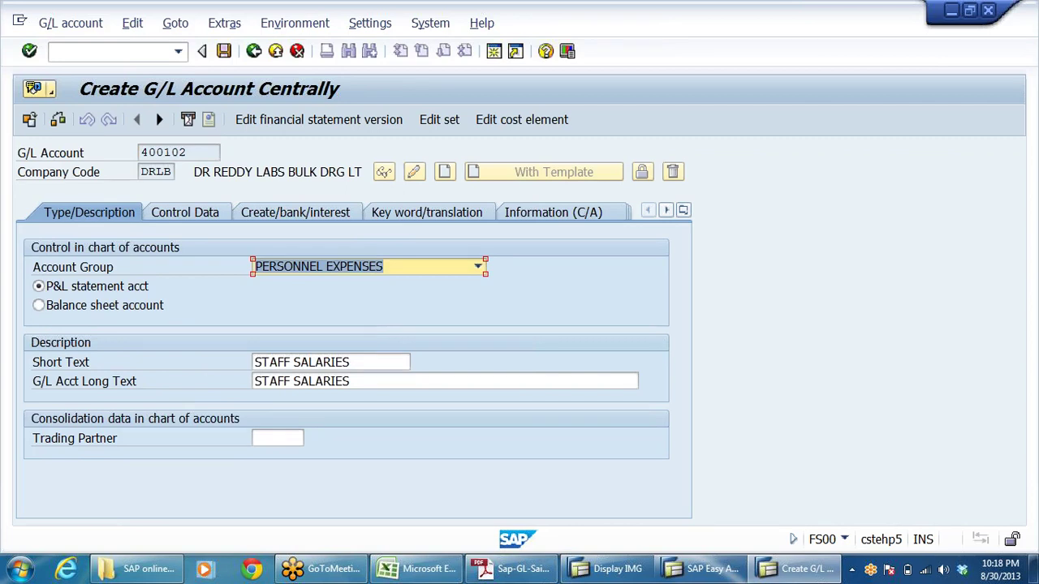
# Change 400102's short and long texts to OFFICERS SALARIES and save the account
pyautogui.press('Tab')
pyautogui.press('Tab')
pyautogui.hotkey('ctrl', 'Right')
pyautogui.press('Left')
pyautogui.press('BackSpace')
pyautogui.press('BackSpace')
pyautogui.press('BackSpace')
pyautogui.press('BackSpace')
pyautogui.press('BackSpace')
pyautogui.write('OFFICERS')
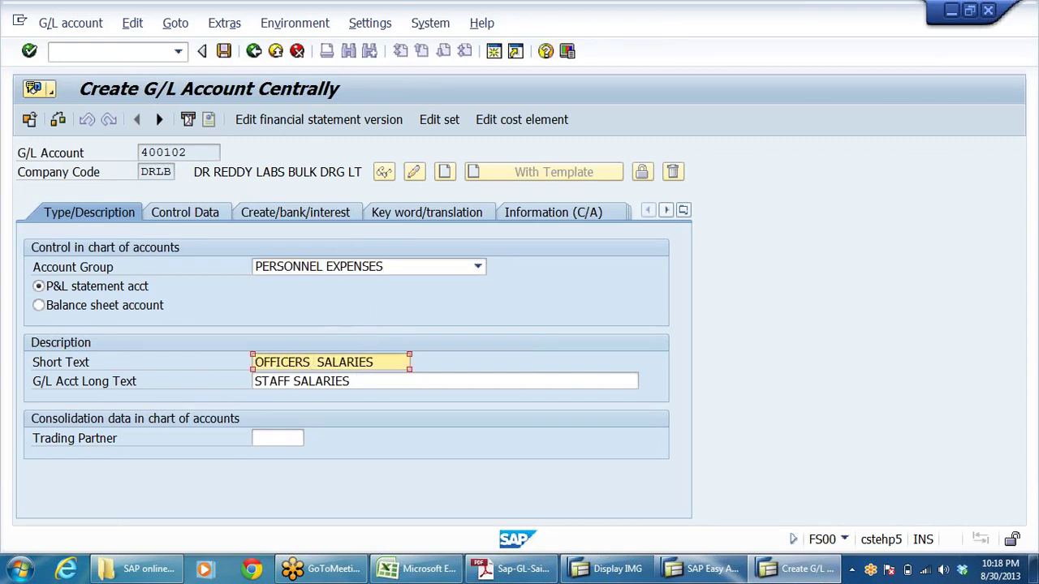
pyautogui.press('Home')
pyautogui.click(351, 381)
pyautogui.hotkey('shift', 'Home')
pyautogui.write('OFFICERS  SALARIES')
pyautogui.hotkey('ctrl', 's')
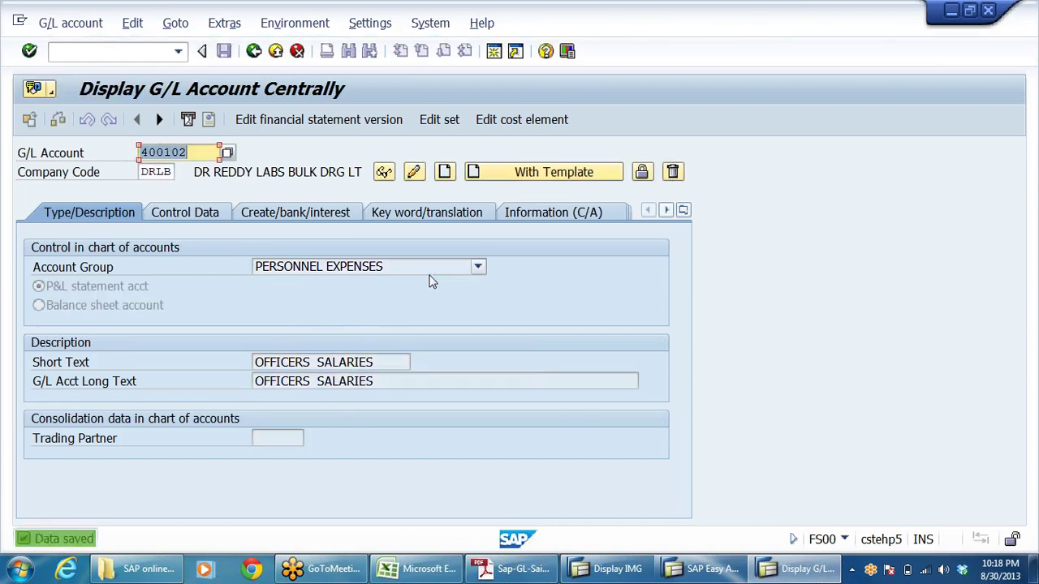
# Create account 400103 from reference 400101 with short and long text WAGES, and save it
pyautogui.press('End')
pyautogui.press('BackSpace')
pyautogui.write('3')
pyautogui.hotkey('shift', 'F5')
pyautogui.press('Return')
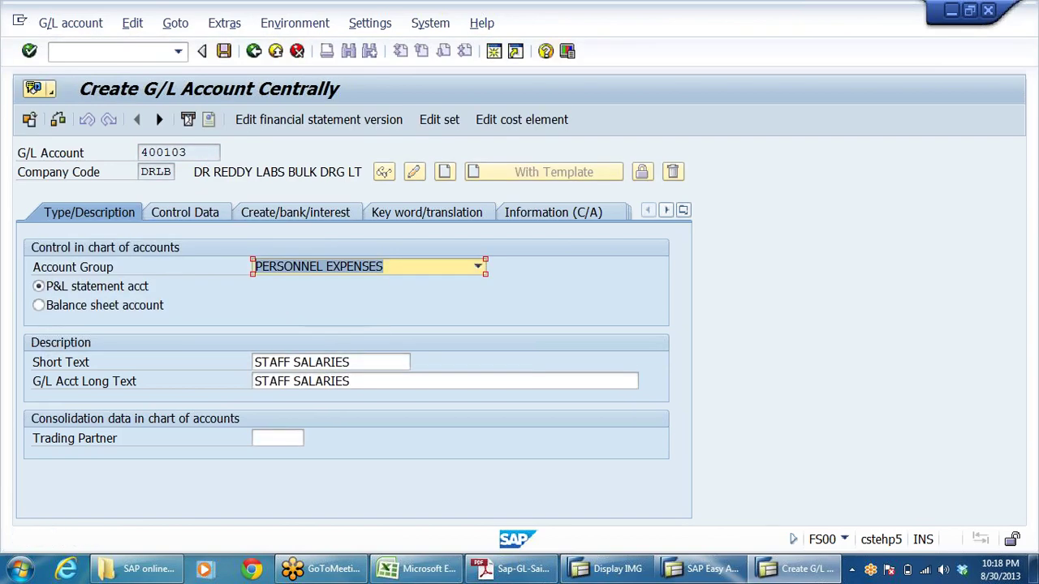
pyautogui.press('Tab')
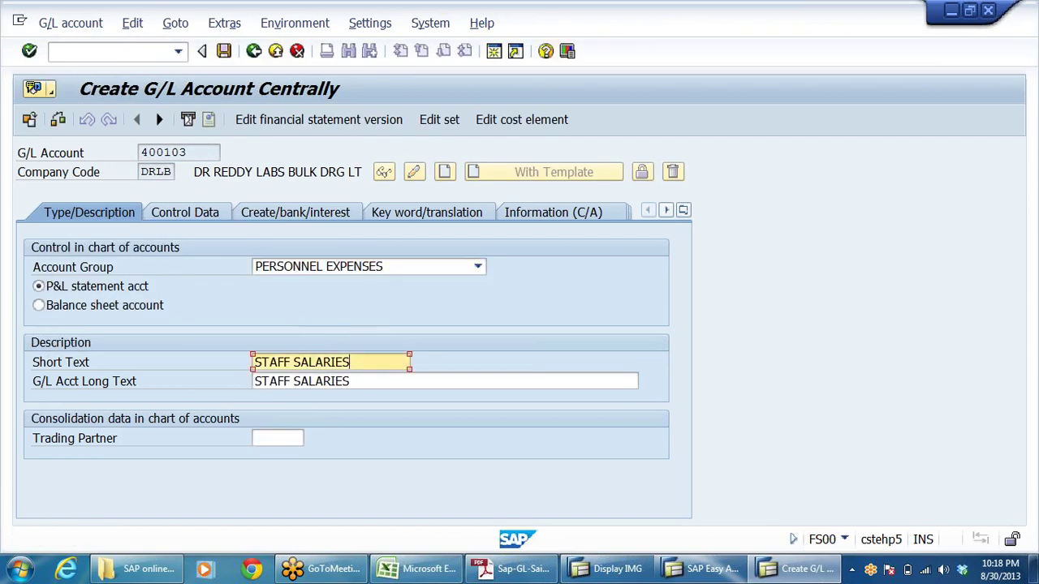
pyautogui.write('WAGES')
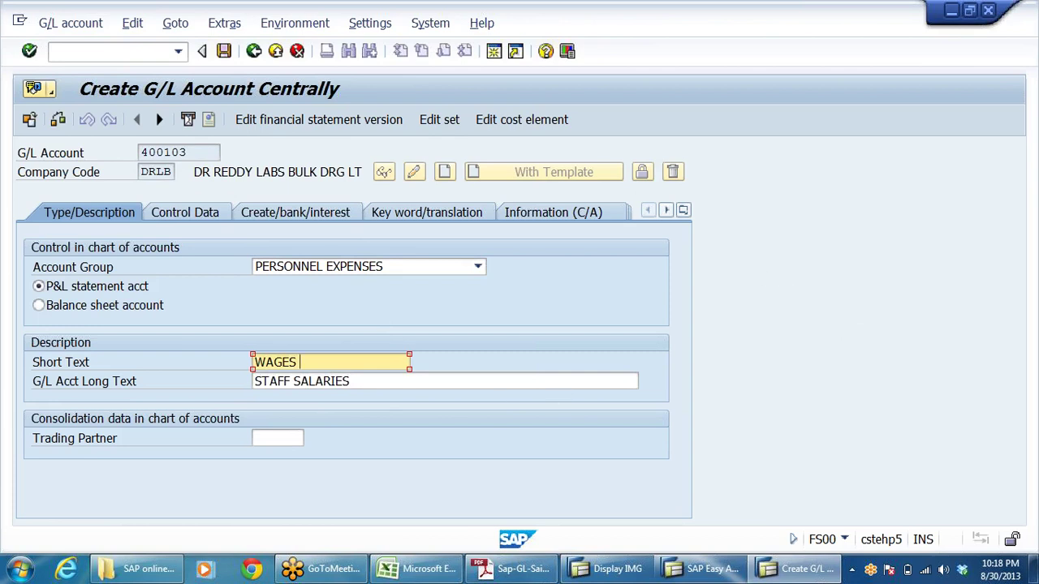
pyautogui.hotkey('shift', 'Home')
pyautogui.hotkey('ctrl', 'c')
pyautogui.press('Home')
pyautogui.press('Tab')
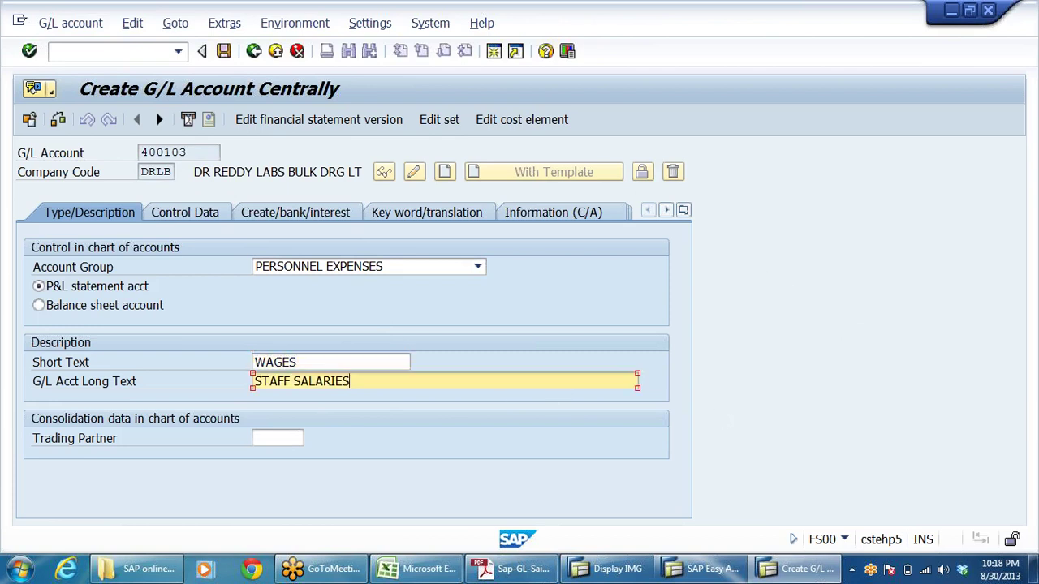
pyautogui.hotkey('ctrl', 'v')
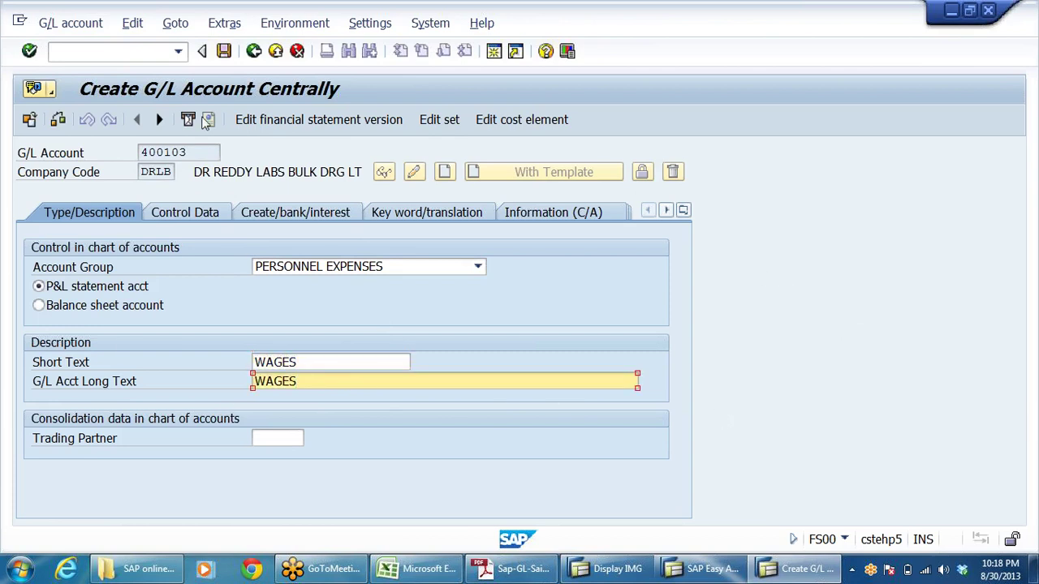
pyautogui.click(224, 50)
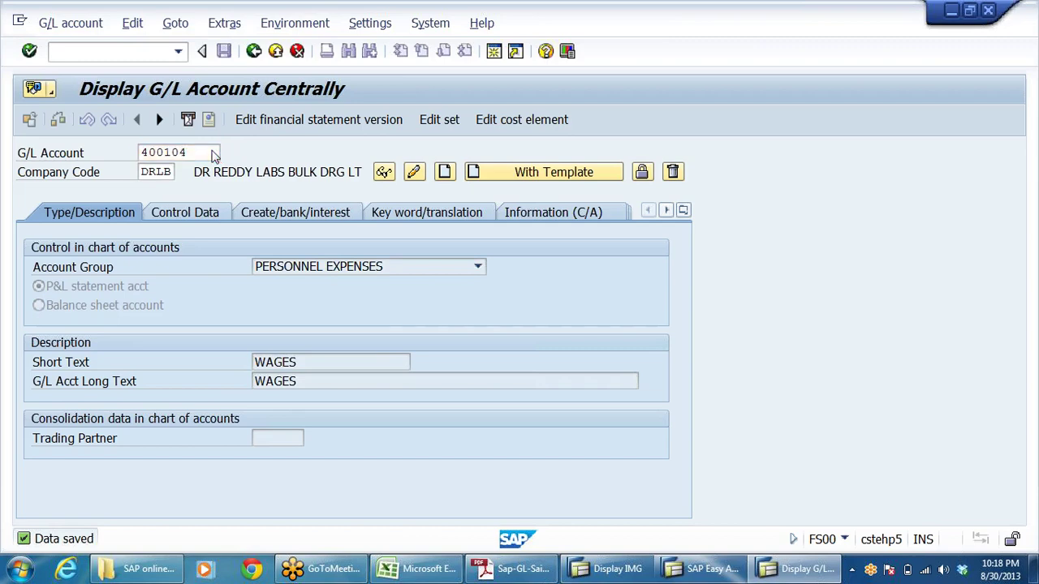
# Copy reference account 400101 for 400104 and enter BONUS as its short text
pyautogui.click(554, 171)
pyautogui.click(339, 331)
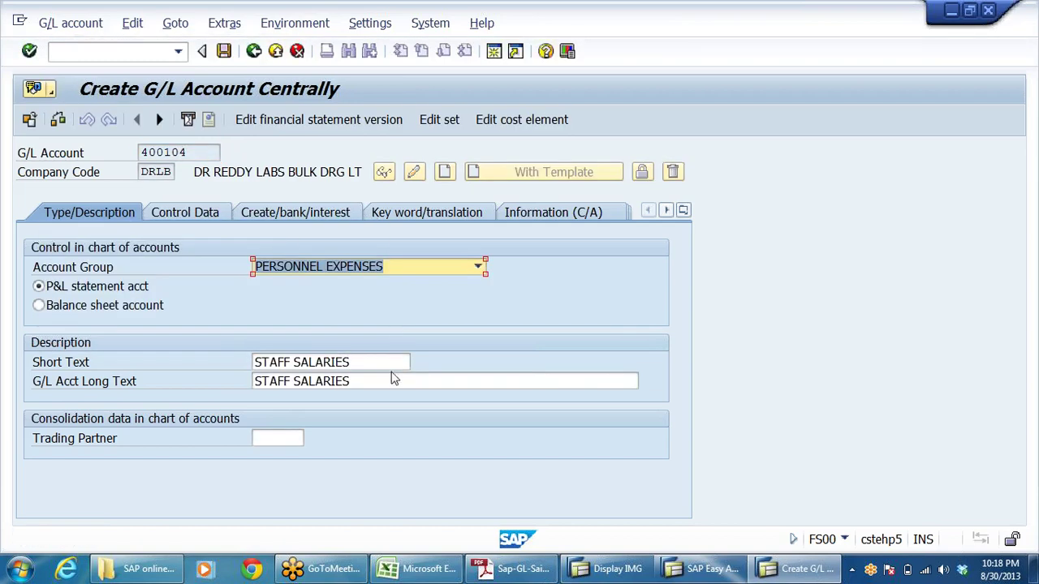
pyautogui.click(349, 362)
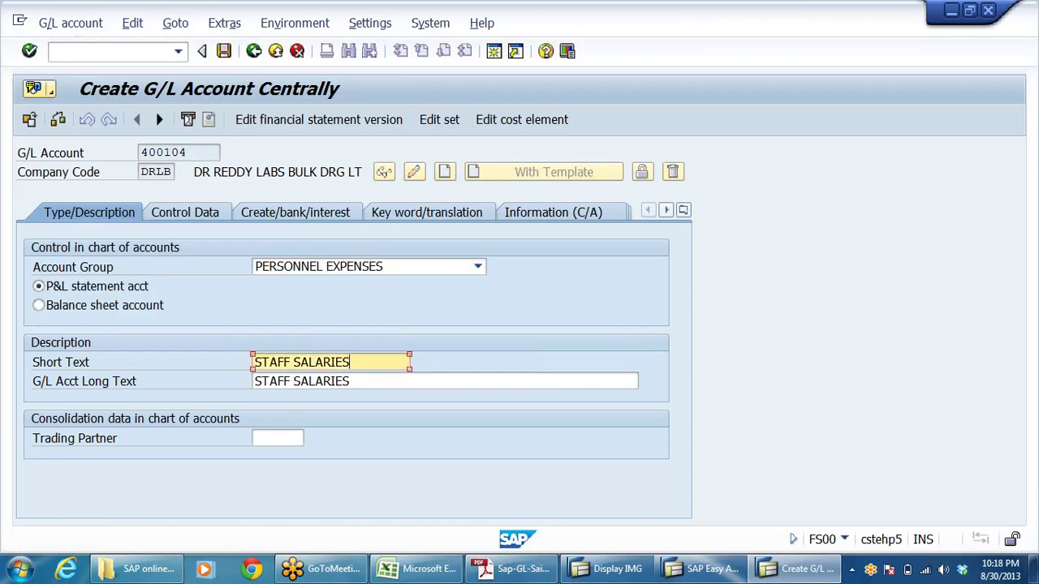
pyautogui.hotkey('shift', 'Home')
pyautogui.write('BONUS')
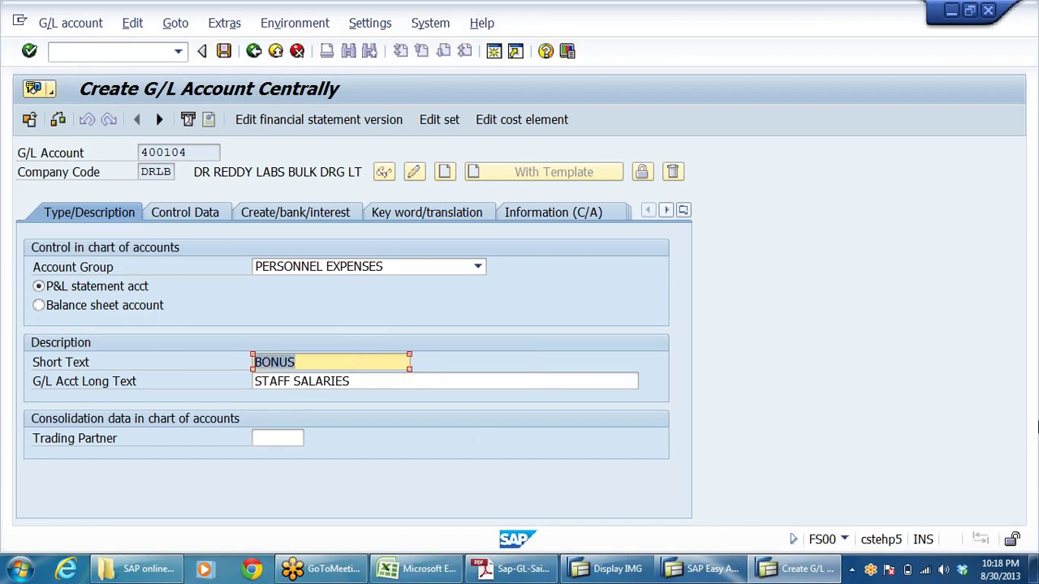
pyautogui.press('Tab')
pyautogui.hotkey('shift', 'Home')
# Enter BONUS as the long text, save account 400104, and open F-01 Sample Document
pyautogui.write('BONUS')
pyautogui.click(224, 51)
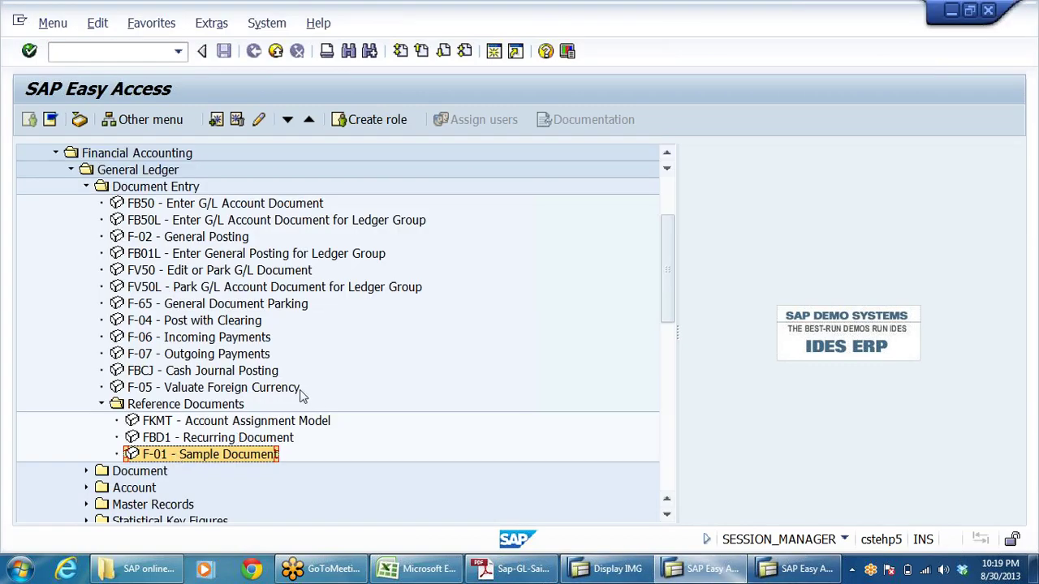
pyautogui.doubleClick(209, 455)
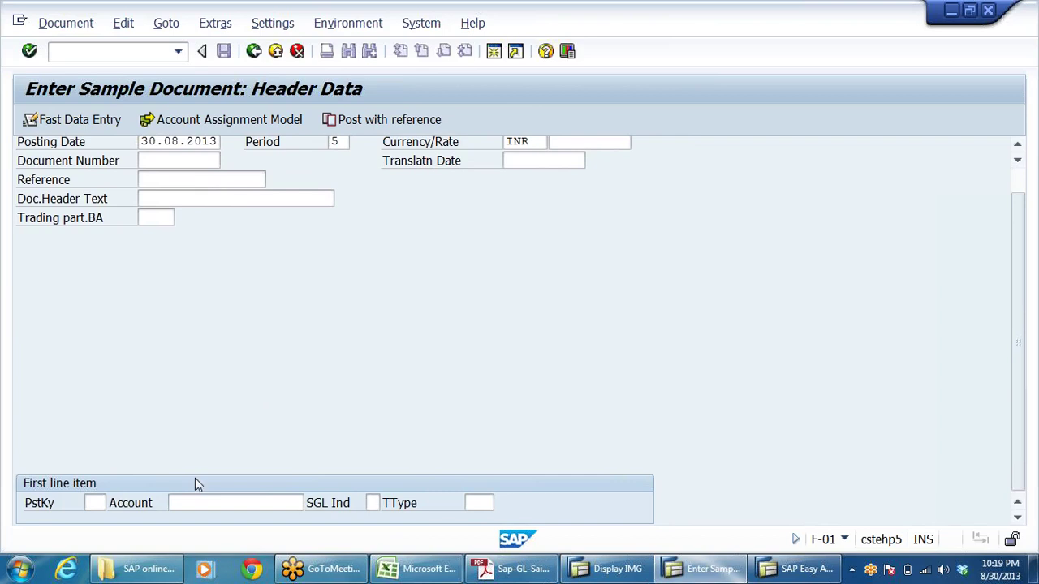
# Enter a debit line: posting key 40, account 400101, amount 100, text TEST FOR SAMPLE DOC
pyautogui.click(95, 502)
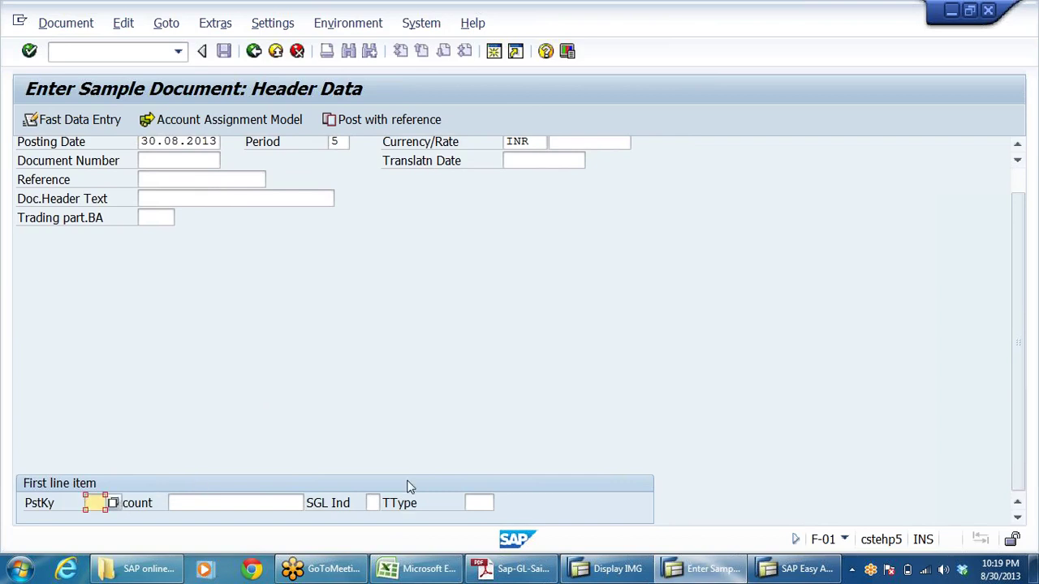
pyautogui.write('40')
pyautogui.press('Tab')
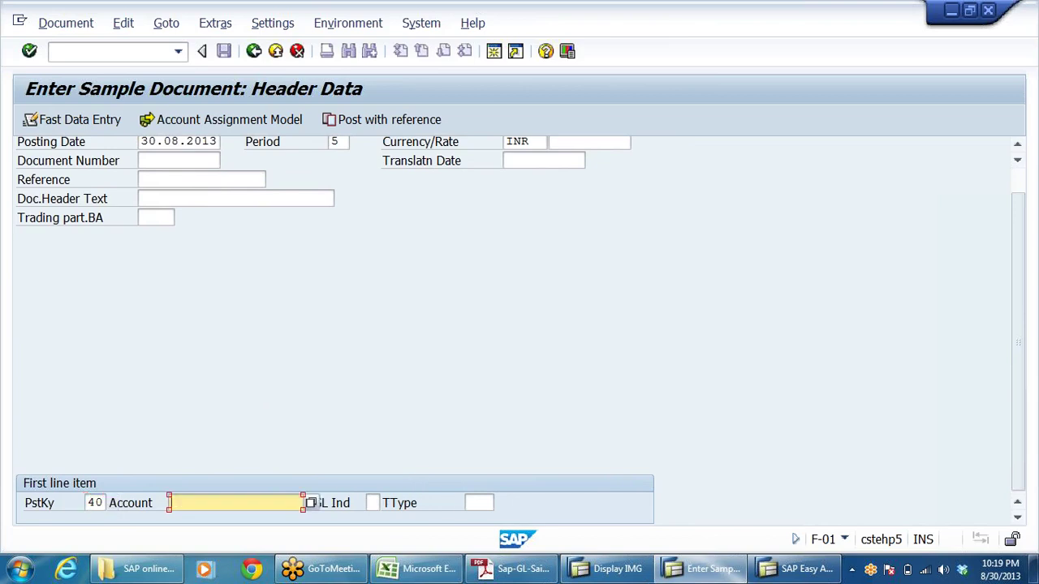
pyautogui.write('400101')
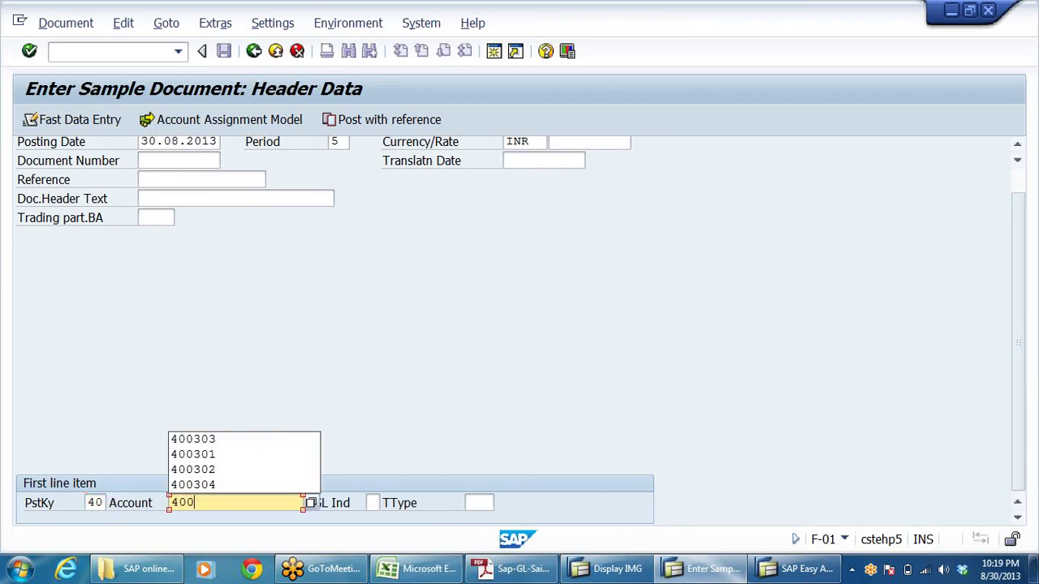
pyautogui.press('Tab')
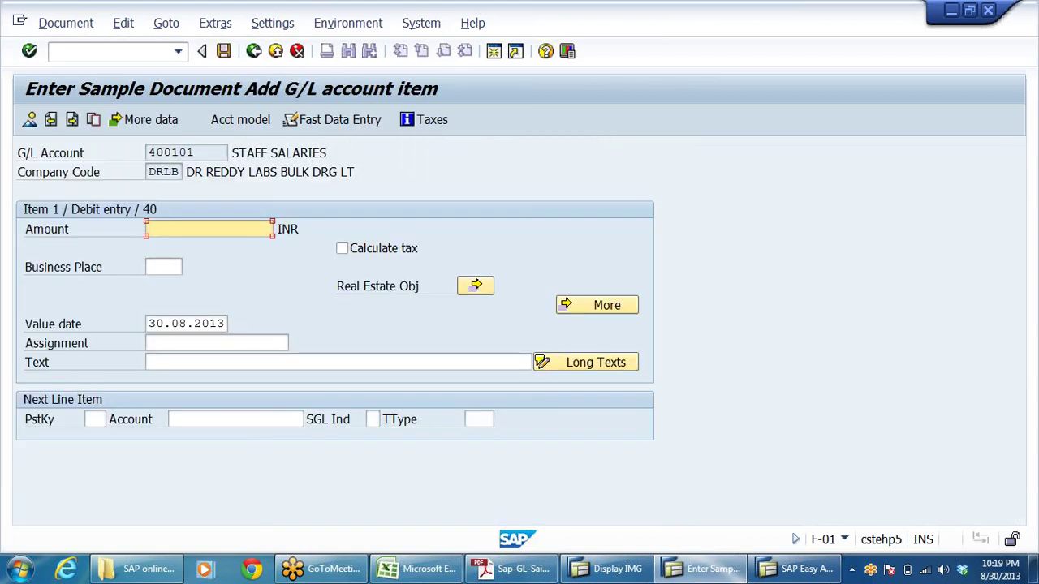
pyautogui.write('100')
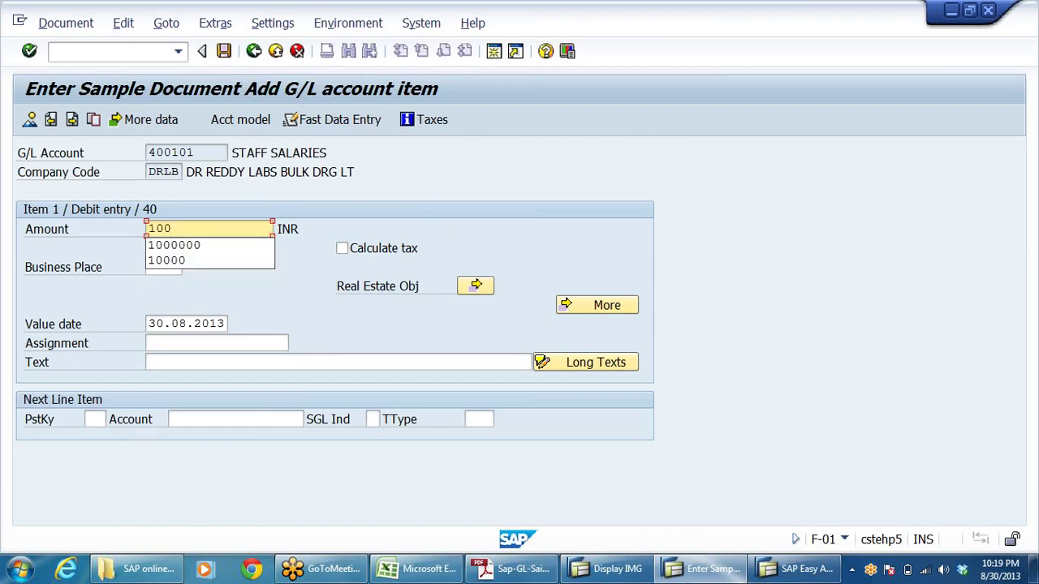
pyautogui.press('Escape')
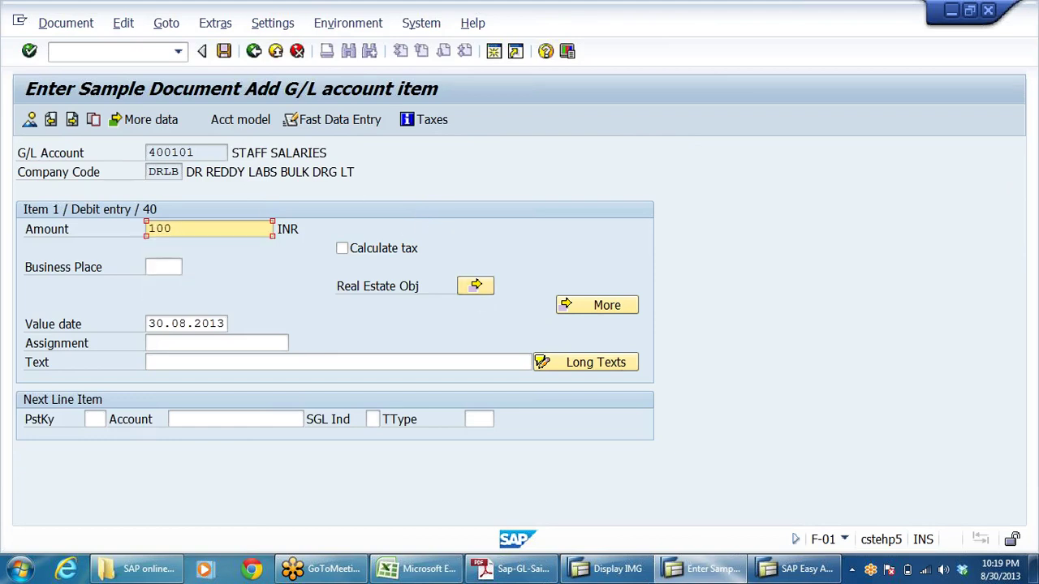
pyautogui.click(530, 362)
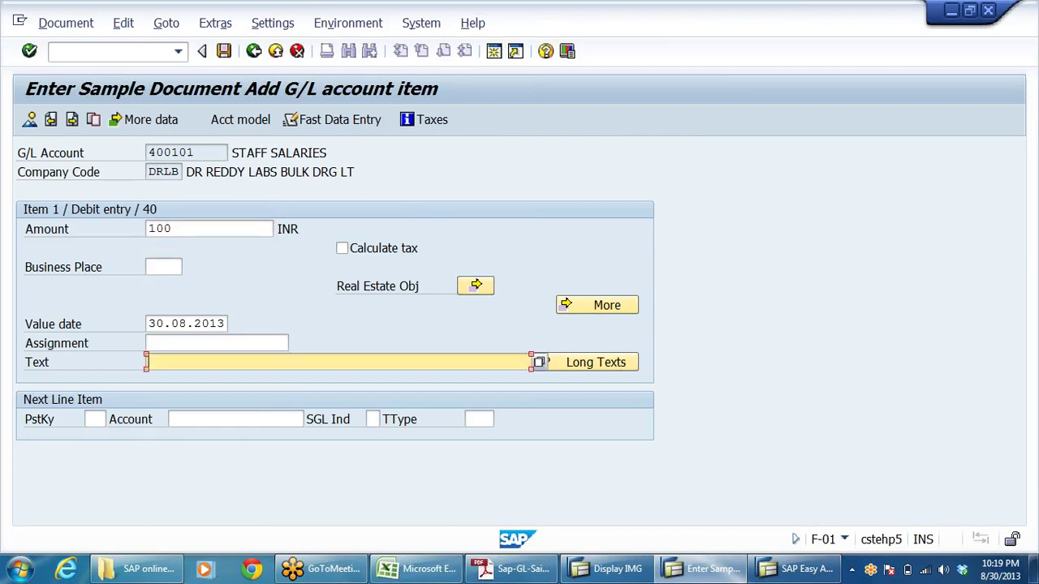
pyautogui.write('TES')
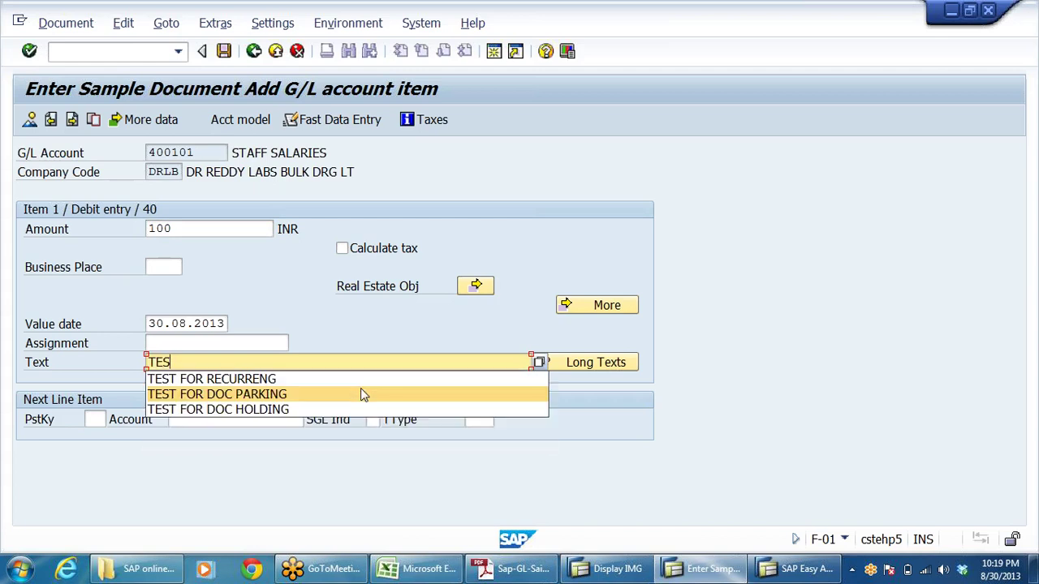
pyautogui.write('T FOR SAMPLE DOC')
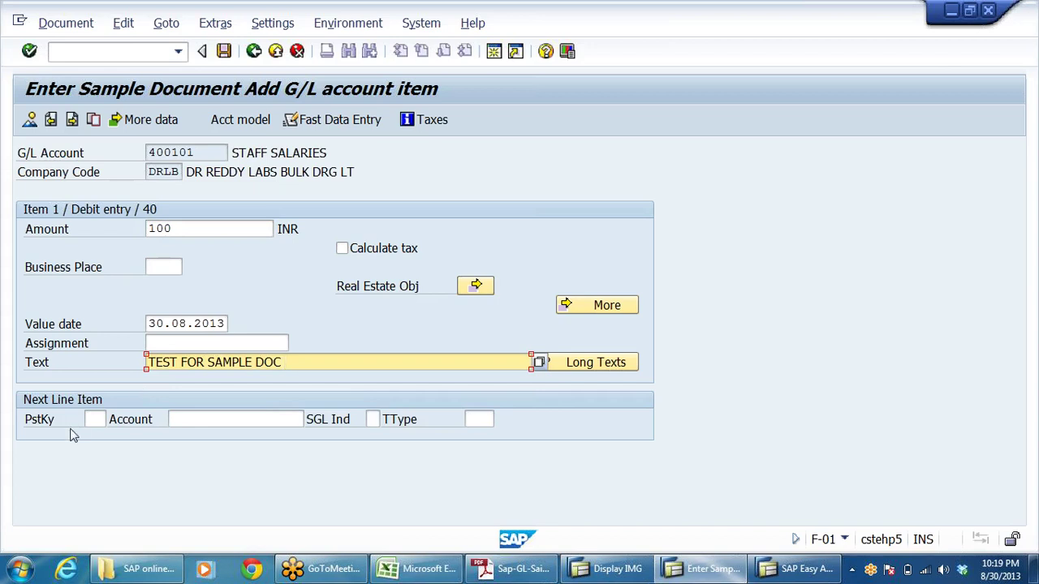
# Add a 100 credit to 200405 with posting key 50 and the same text, then save
pyautogui.click(94, 419)
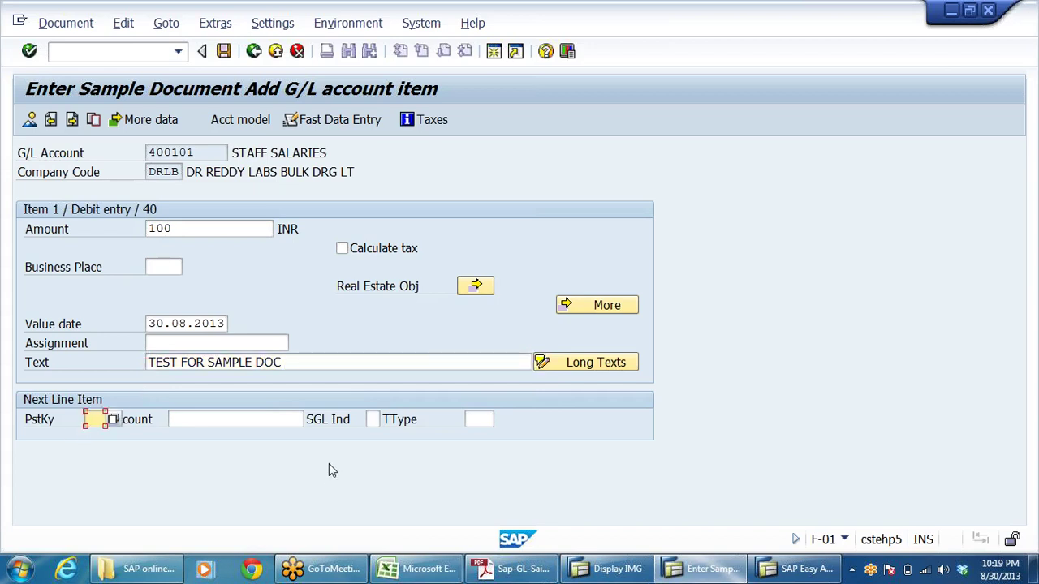
pyautogui.write('5')
pyautogui.click(97, 436)
pyautogui.click(216, 416)
pyautogui.write('2')
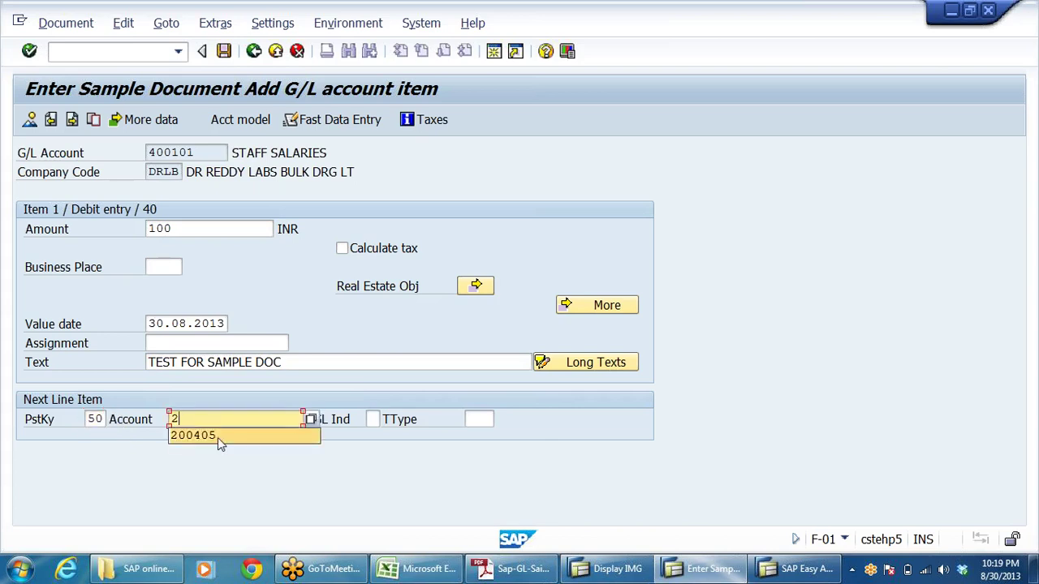
pyautogui.click(218, 438)
pyautogui.press('Return')
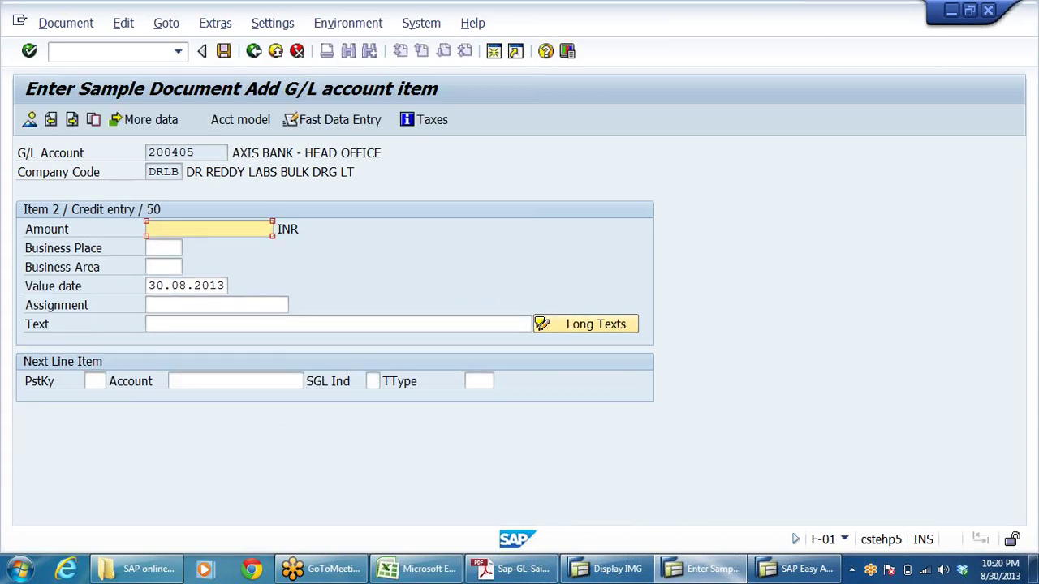
pyautogui.click(207, 242)
pyautogui.click(187, 324)
pyautogui.click(183, 341)
pyautogui.click(30, 120)
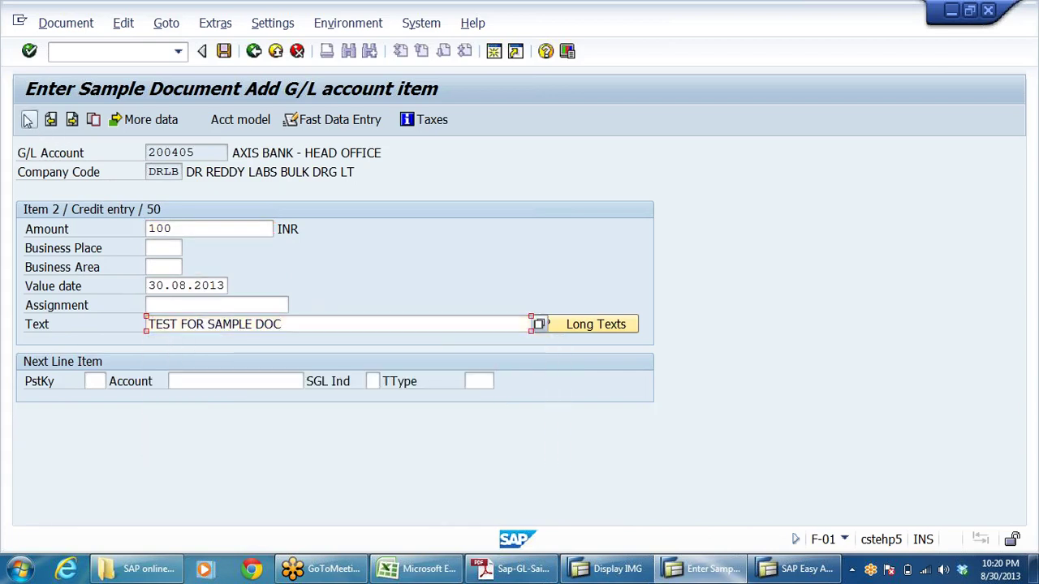
pyautogui.click(224, 52)
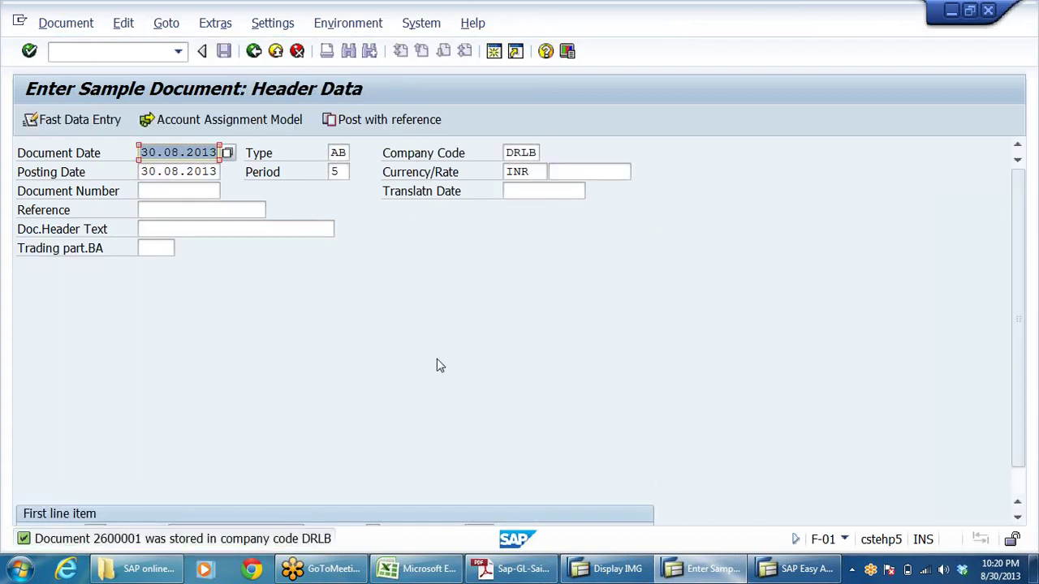
# Enter a debit line: posting key 40, account 400103, amount 100, text TEST FOR SAMPLE DOC
pyautogui.scroll(-1, 439, 361)
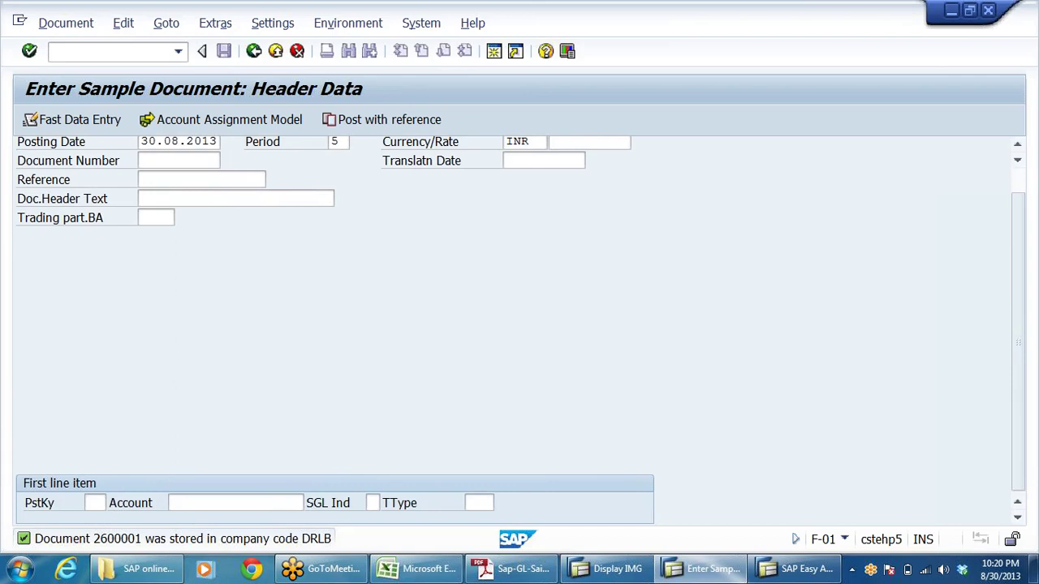
pyautogui.click(95, 503)
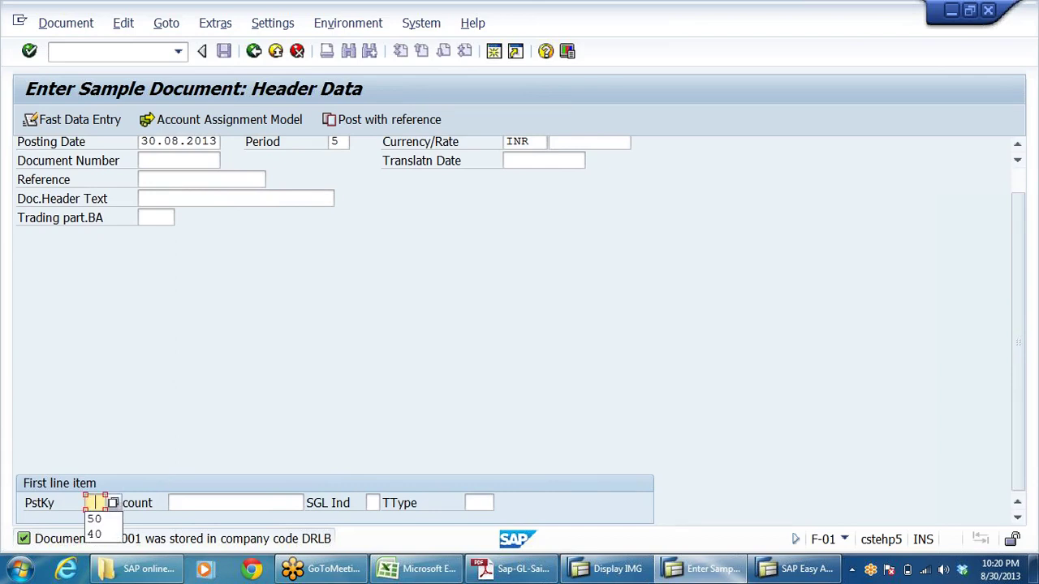
pyautogui.click(97, 530)
pyautogui.click(205, 503)
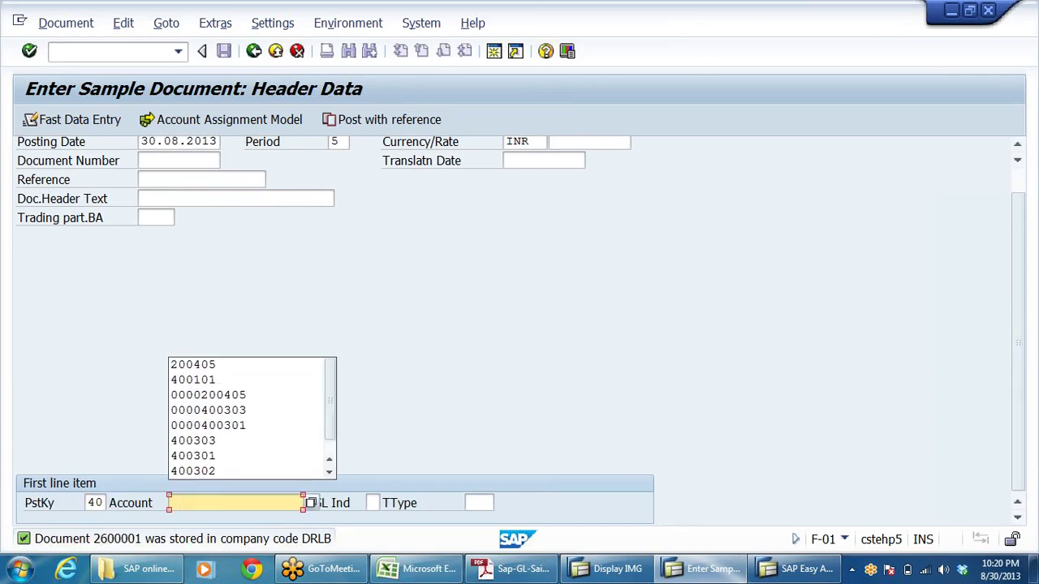
pyautogui.click(224, 380)
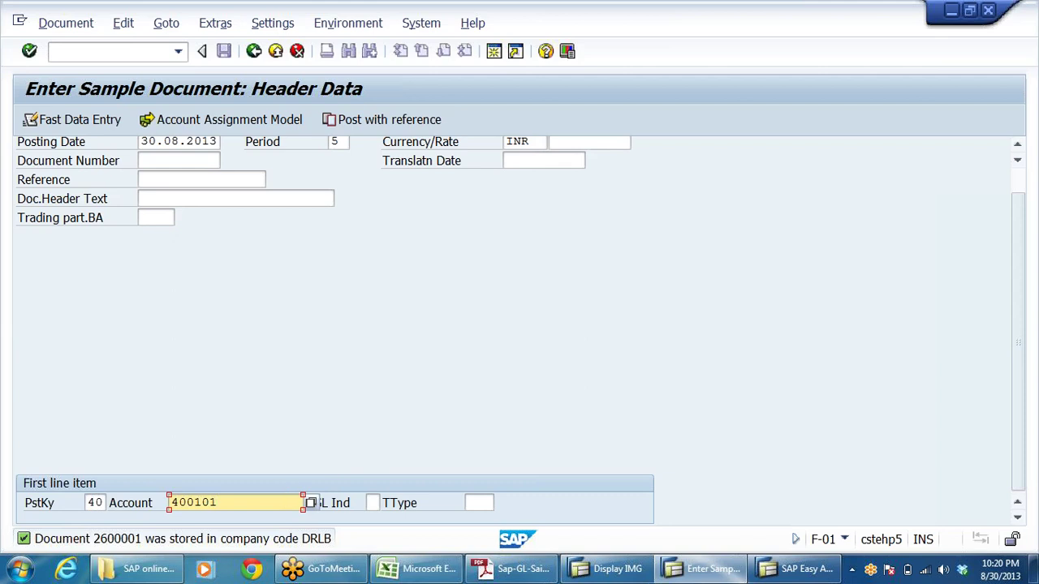
pyautogui.press('BackSpace')
pyautogui.write('2')
pyautogui.press('BackSpace')
pyautogui.press('BackSpace')
pyautogui.write('03')
pyautogui.press('Return')
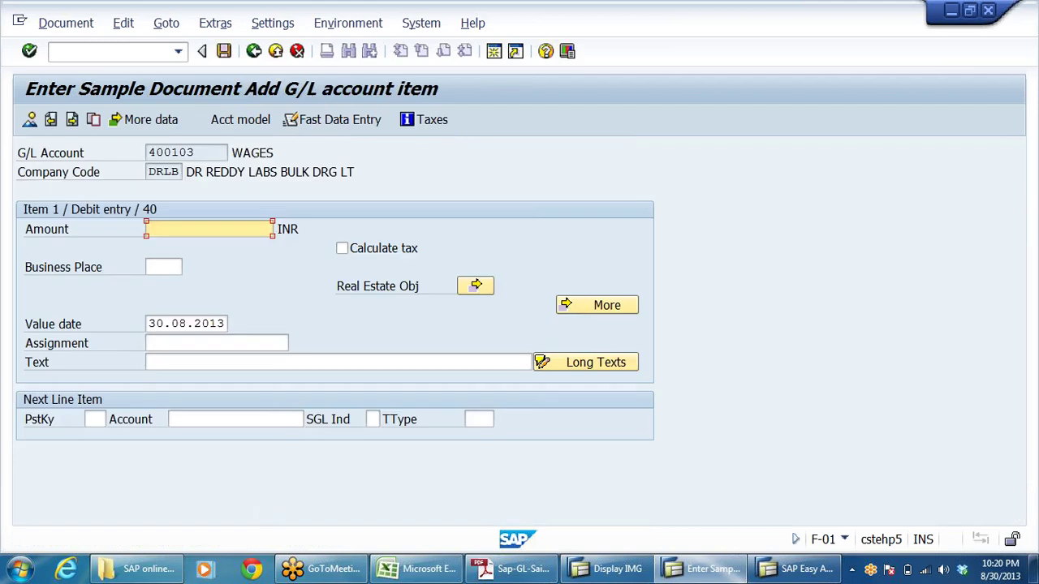
pyautogui.press('BackSpace')
pyautogui.click(183, 242)
pyautogui.click(529, 362)
pyautogui.write('TEST FOR SAMPLE DOC')
# Add the credit line: posting key 50, account 200405, amount 100, text TEST FOR SAMPLE DOC
pyautogui.click(94, 419)
pyautogui.press('BackSpace')
pyautogui.click(96, 451)
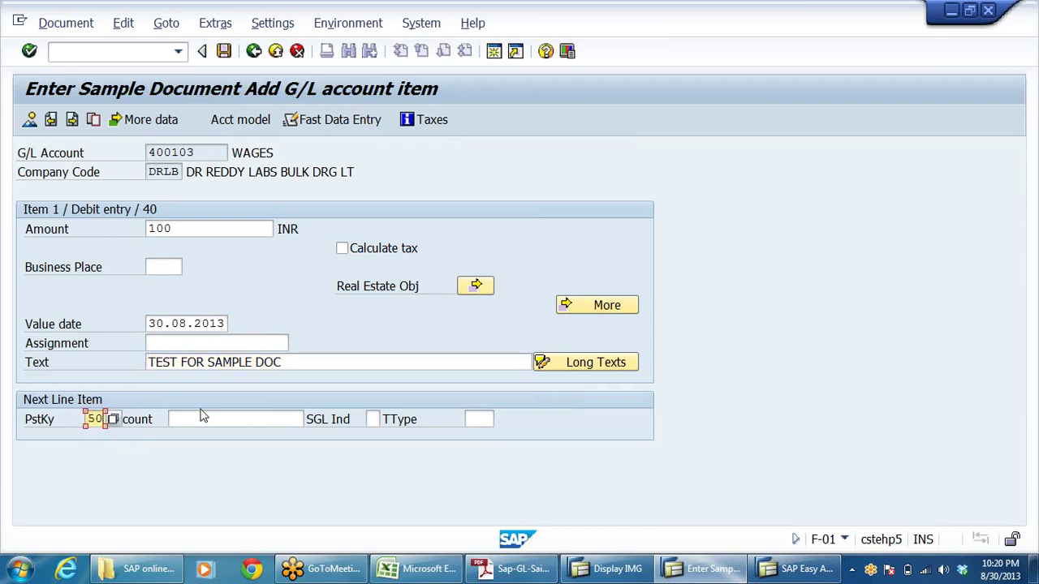
pyautogui.click(204, 418)
pyautogui.press('BackSpace')
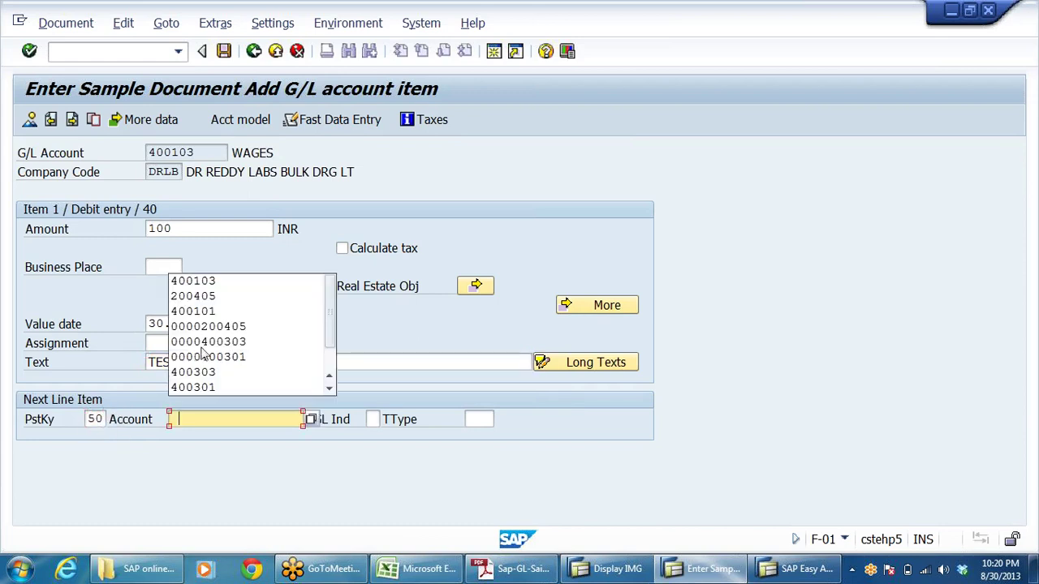
pyautogui.click(213, 297)
pyautogui.press('Return')
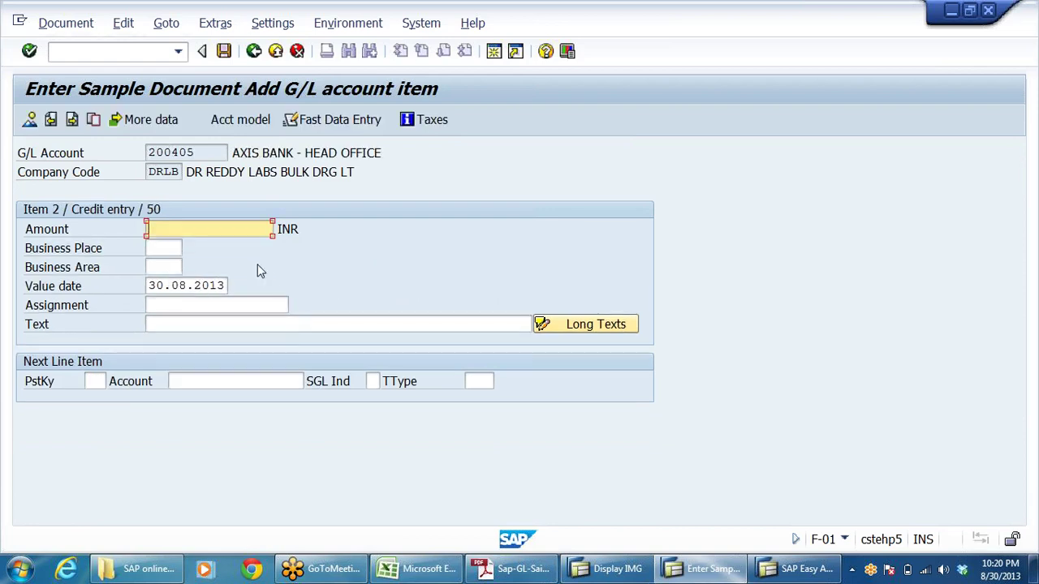
pyautogui.press('BackSpace')
pyautogui.press('Down')
pyautogui.press('Return')
pyautogui.click(226, 324)
pyautogui.press('Down')
pyautogui.click(224, 341)
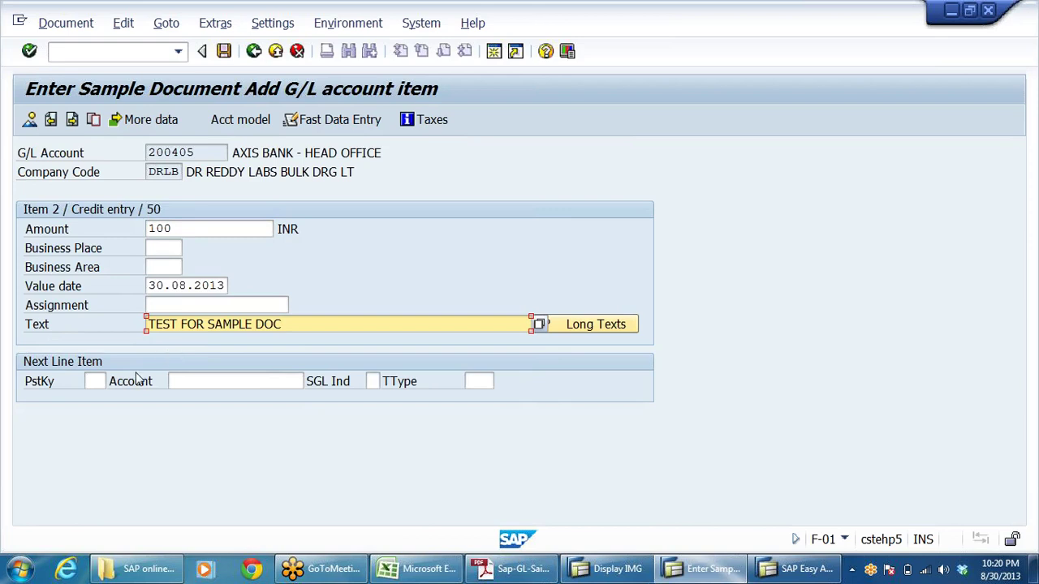
# Review both line items in the overview, open item 002, then exit editing
pyautogui.click(49, 120)
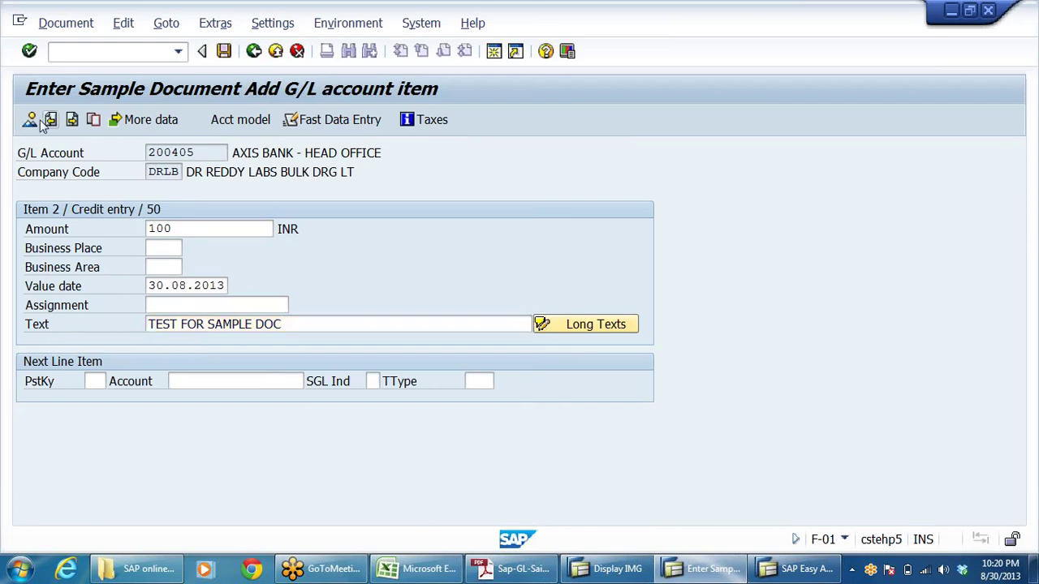
pyautogui.click(29, 120)
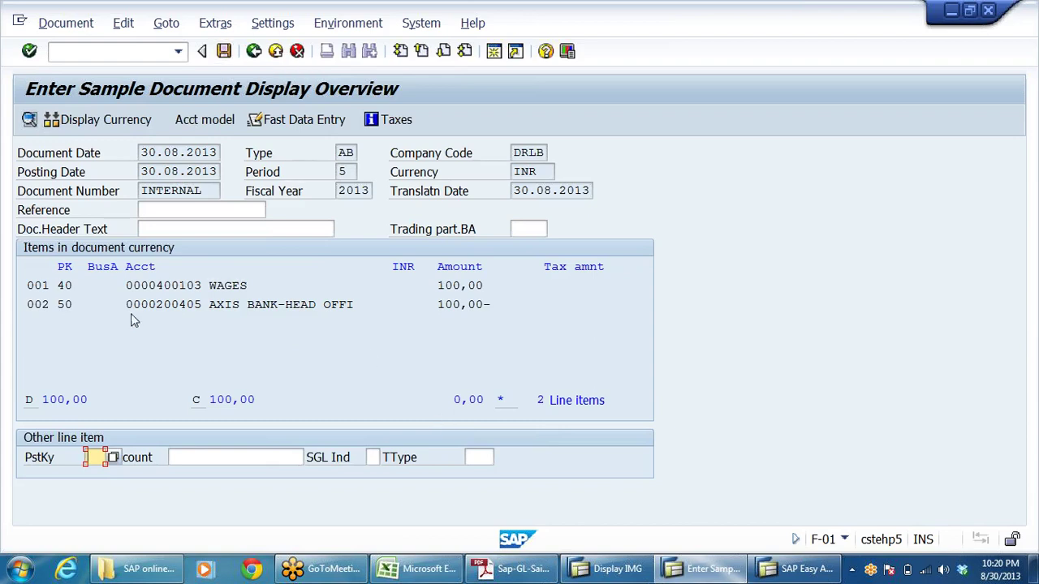
pyautogui.doubleClick(49, 305)
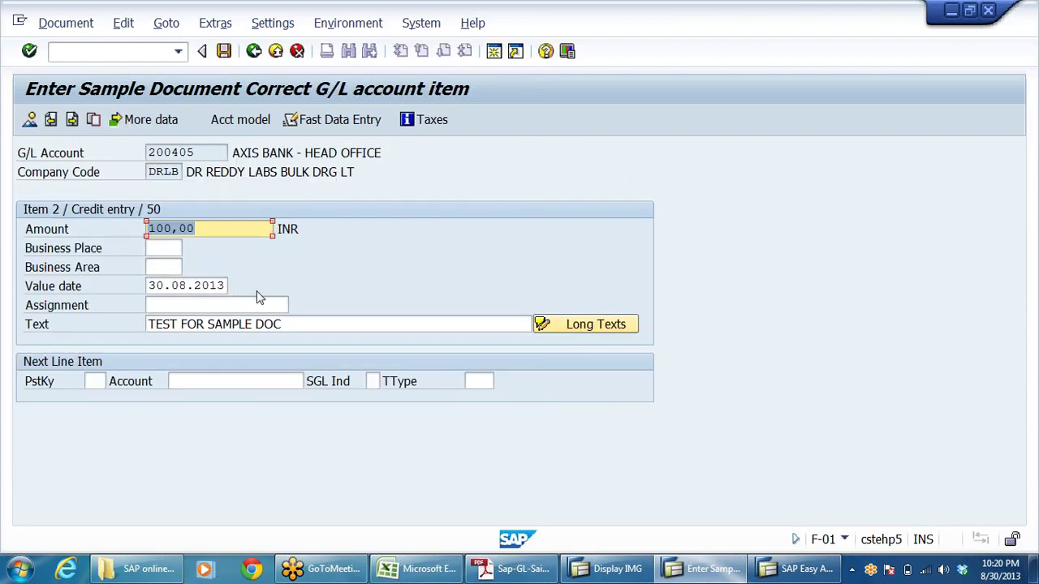
pyautogui.press('F3')
pyautogui.click(460, 374)
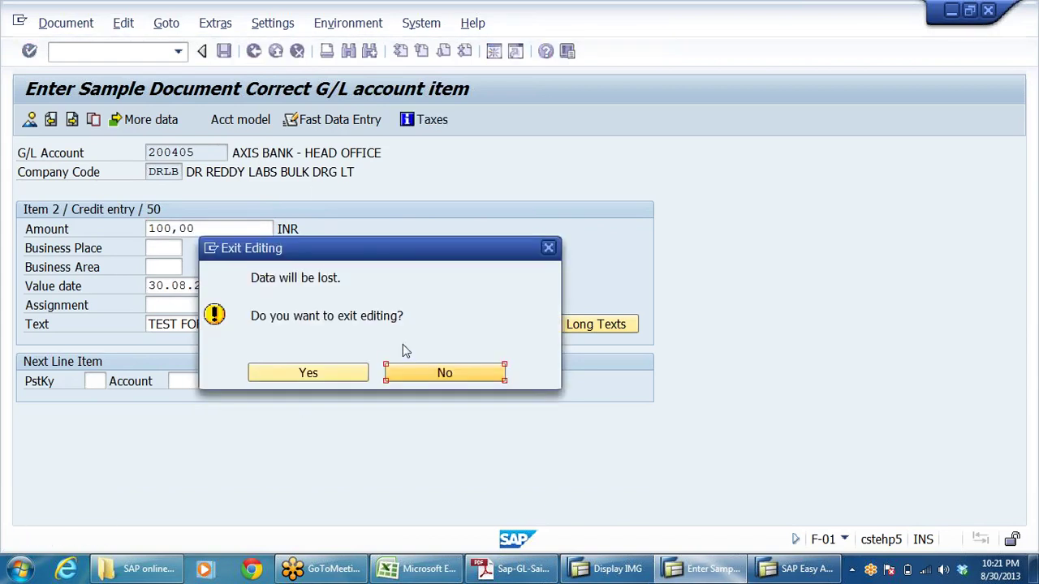
# Discard the old document and start a new one with a 100 debit to 400101
pyautogui.click(314, 378)
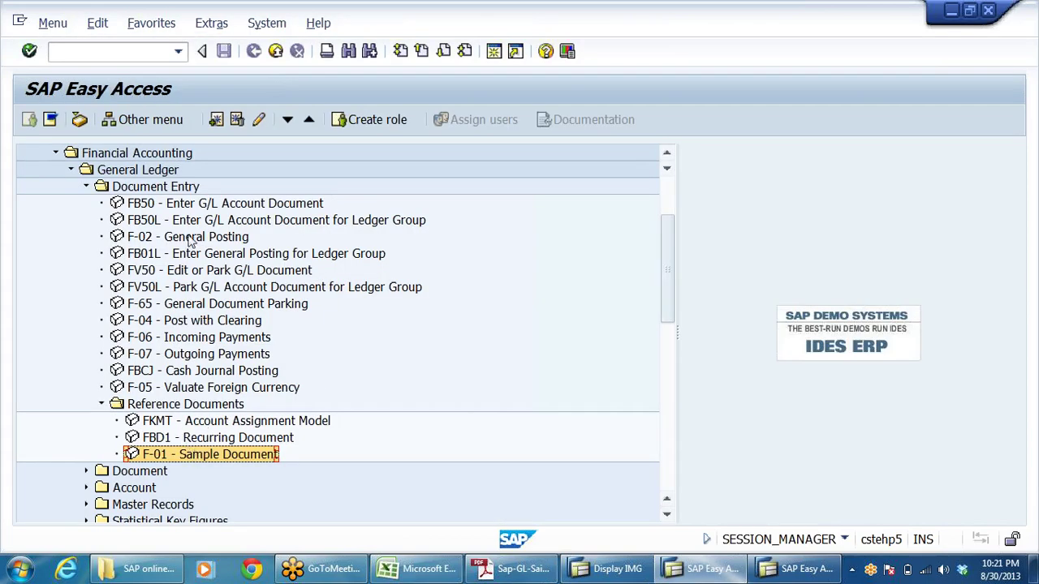
pyautogui.doubleClick(197, 458)
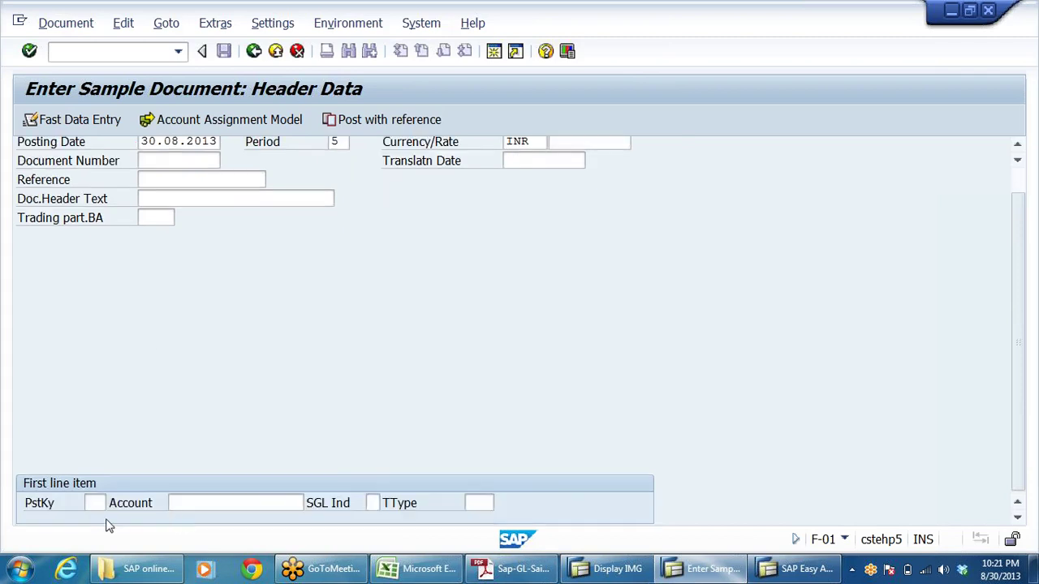
pyautogui.click(95, 503)
pyautogui.write('40')
pyautogui.press('Tab')
pyautogui.press('BackSpace')
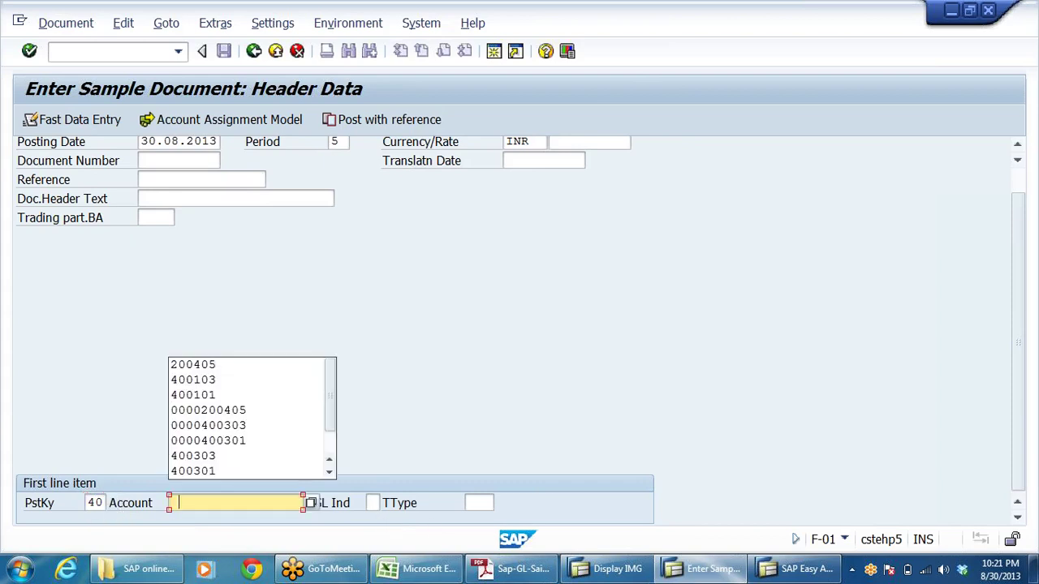
pyautogui.click(232, 396)
pyautogui.press('Return')
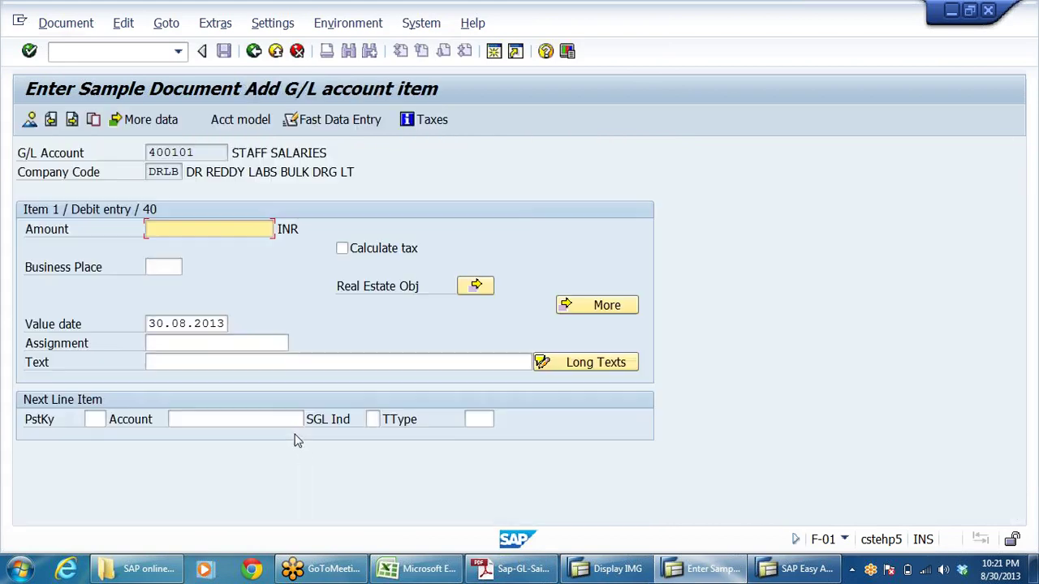
pyautogui.press('BackSpace')
pyautogui.click(199, 244)
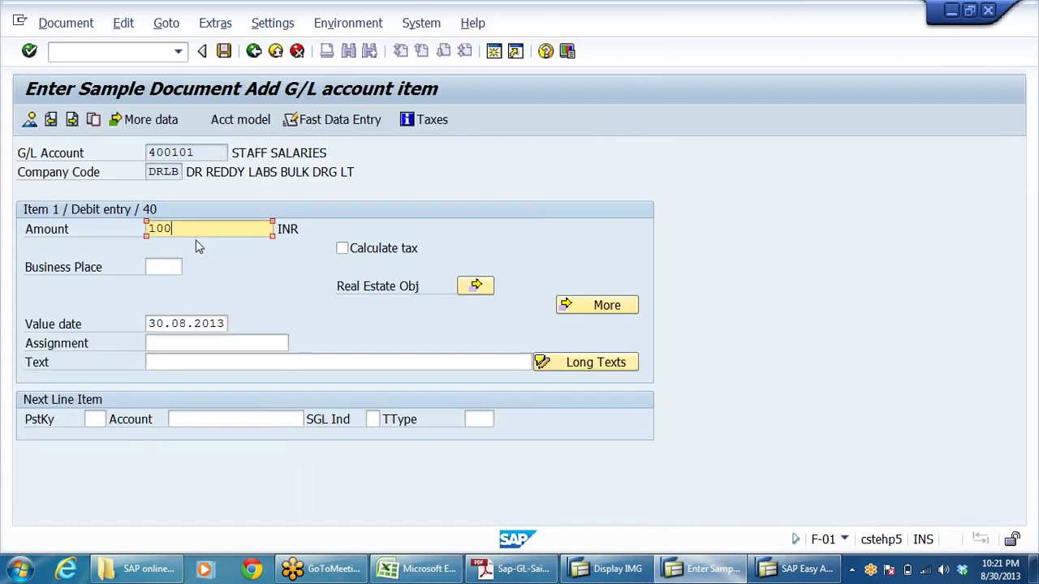
pyautogui.click(163, 362)
pyautogui.press('BackSpace')
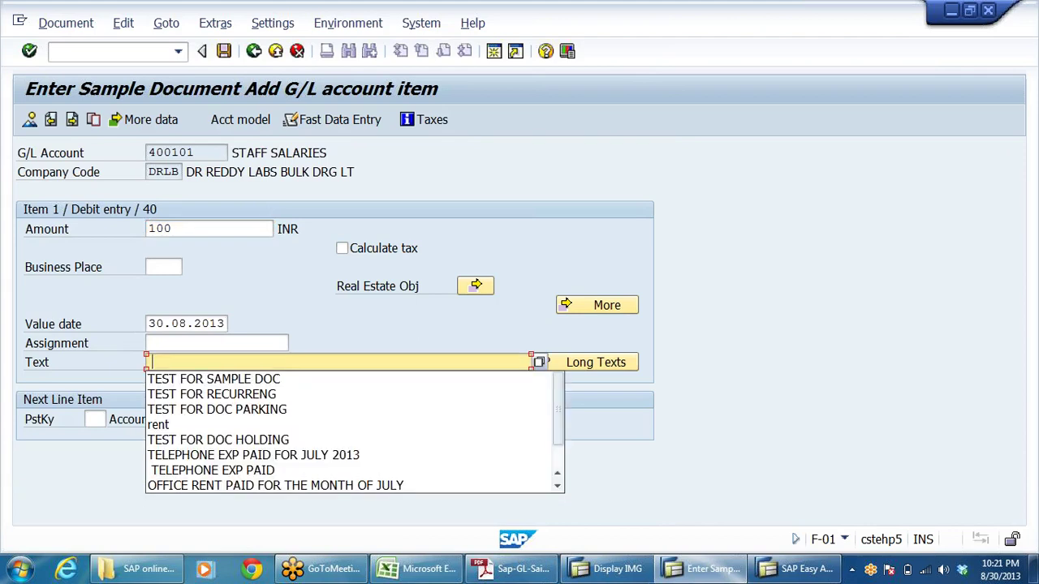
pyautogui.click(165, 380)
# Add a second debit line with posting key 40 to account 400102 for 100
pyautogui.click(94, 418)
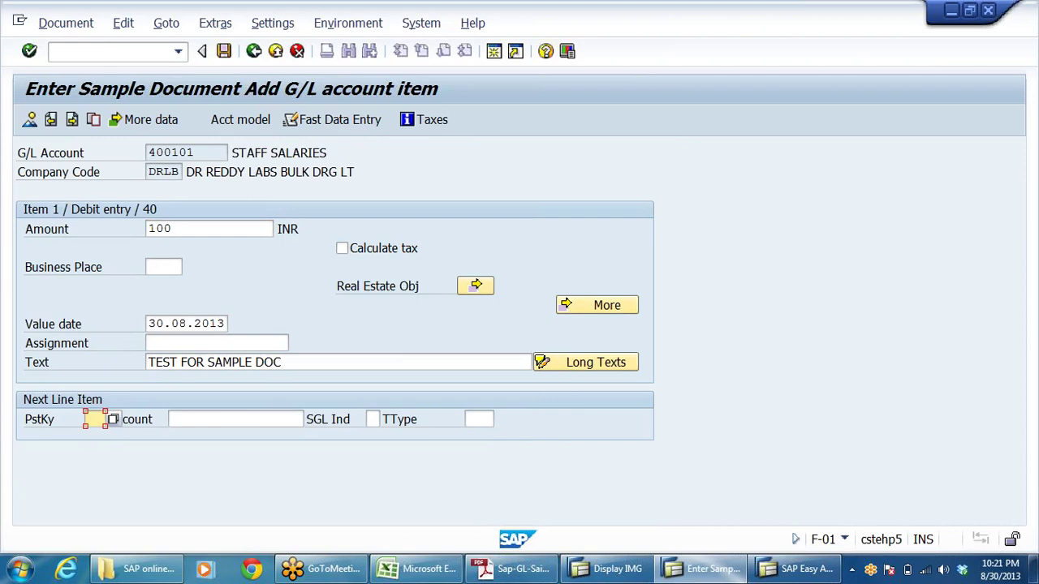
pyautogui.write('40')
pyautogui.press('Tab')
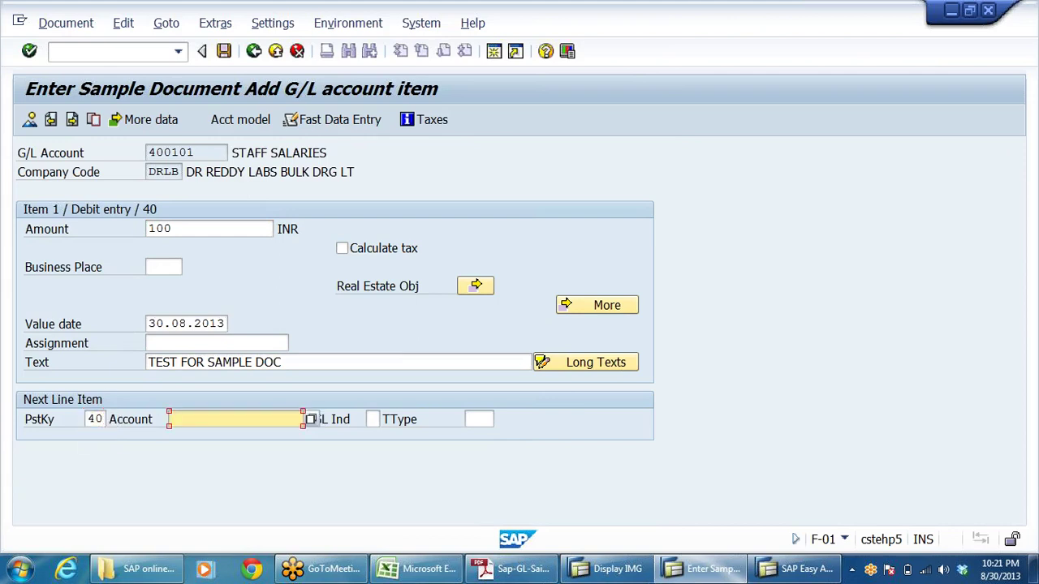
pyautogui.click(223, 153)
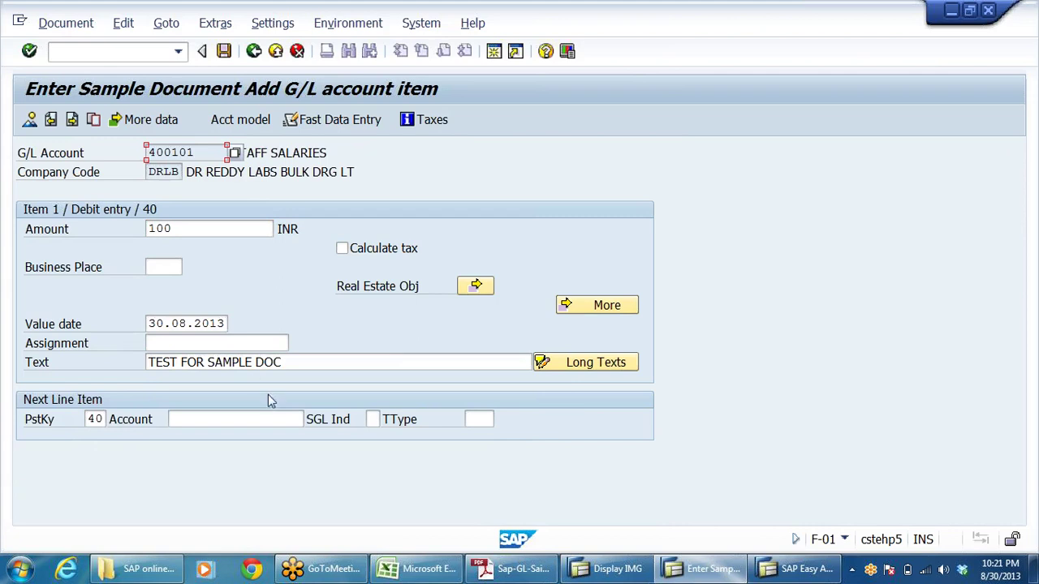
pyautogui.click(274, 421)
pyautogui.write('400101')
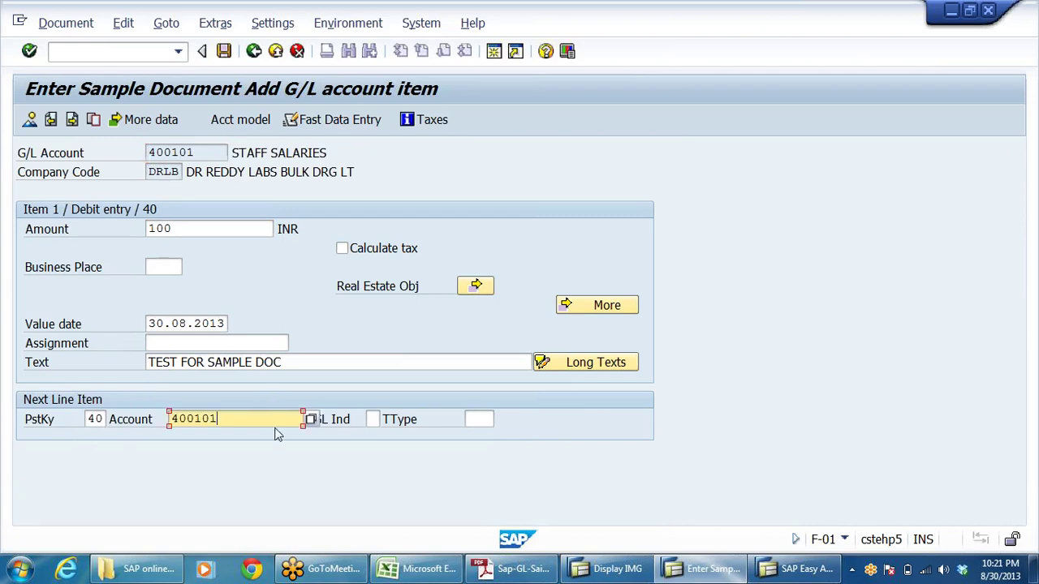
pyautogui.press('BackSpace')
pyautogui.write('2')
pyautogui.press('Return')
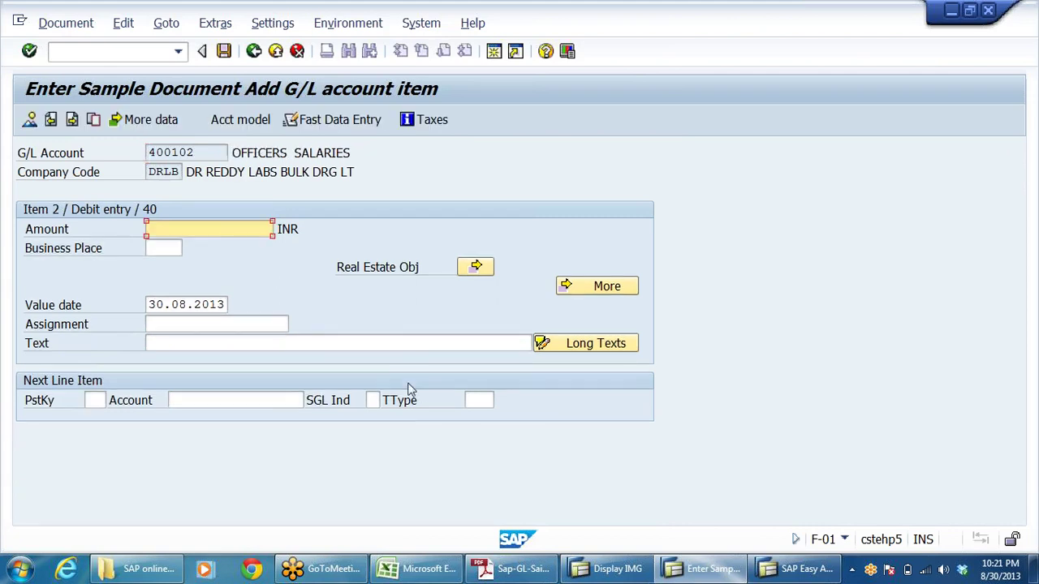
pyautogui.press('BackSpace')
pyautogui.click(166, 243)
# Add a 100 debit to WAGES 400103 with text TEST FOR SAMPLE DOC
pyautogui.click(97, 400)
pyautogui.write('4')
pyautogui.click(97, 417)
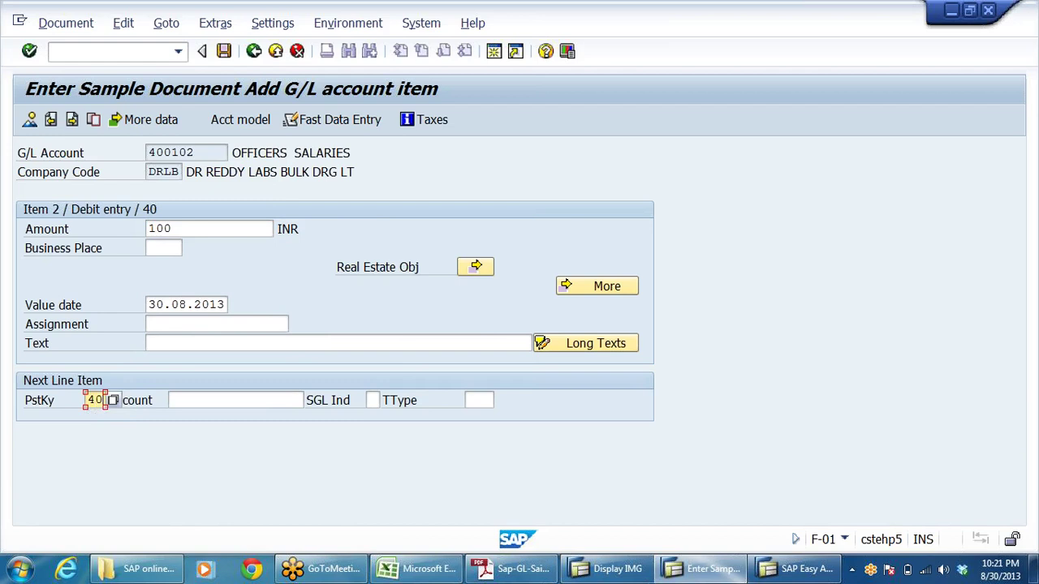
pyautogui.click(203, 400)
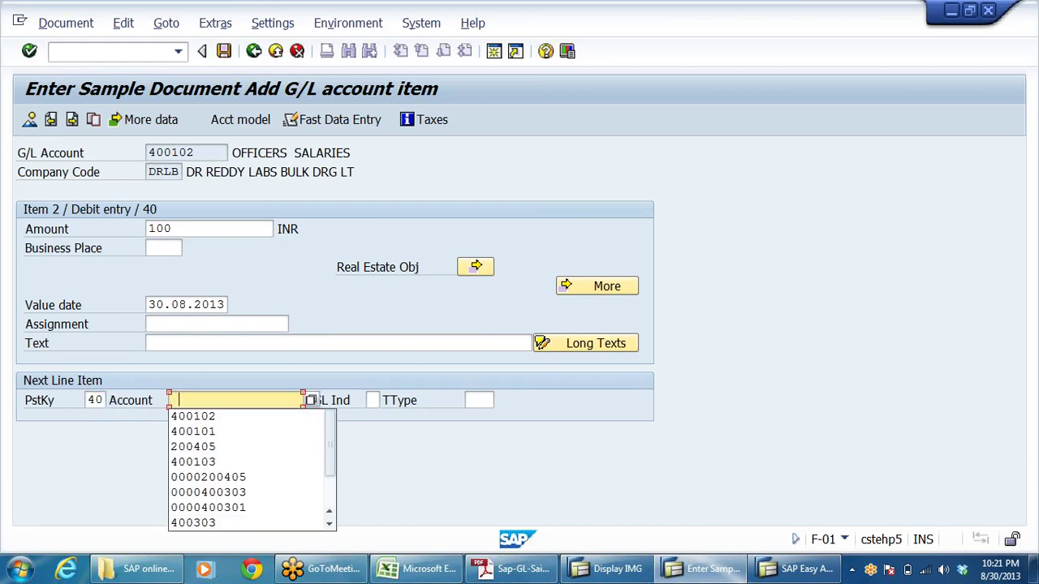
pyautogui.click(203, 417)
pyautogui.press('BackSpace')
pyautogui.write('3')
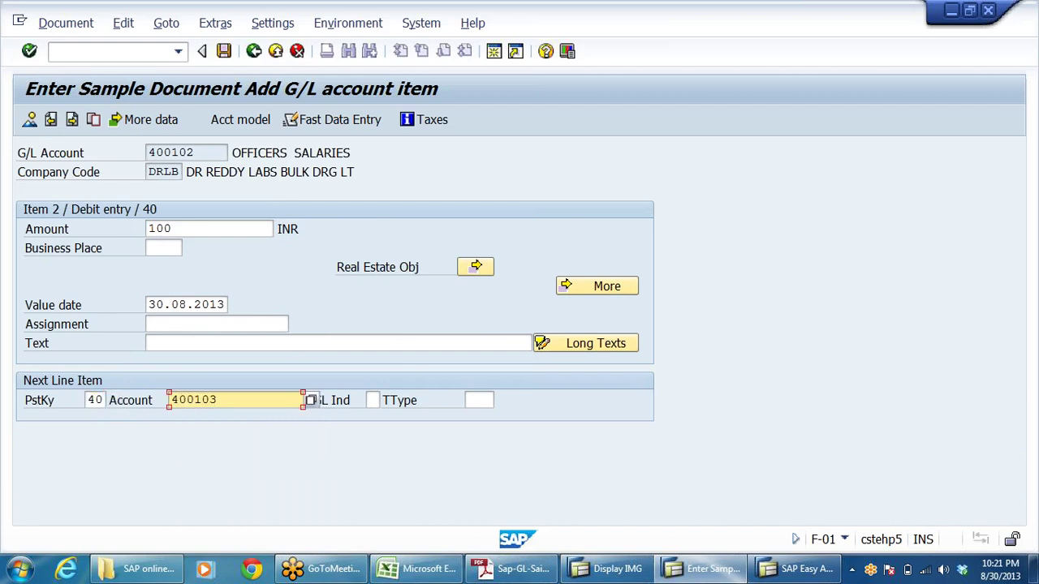
pyautogui.click(235, 343)
pyautogui.click(251, 362)
pyautogui.press('Return')
pyautogui.click(187, 228)
pyautogui.click(158, 244)
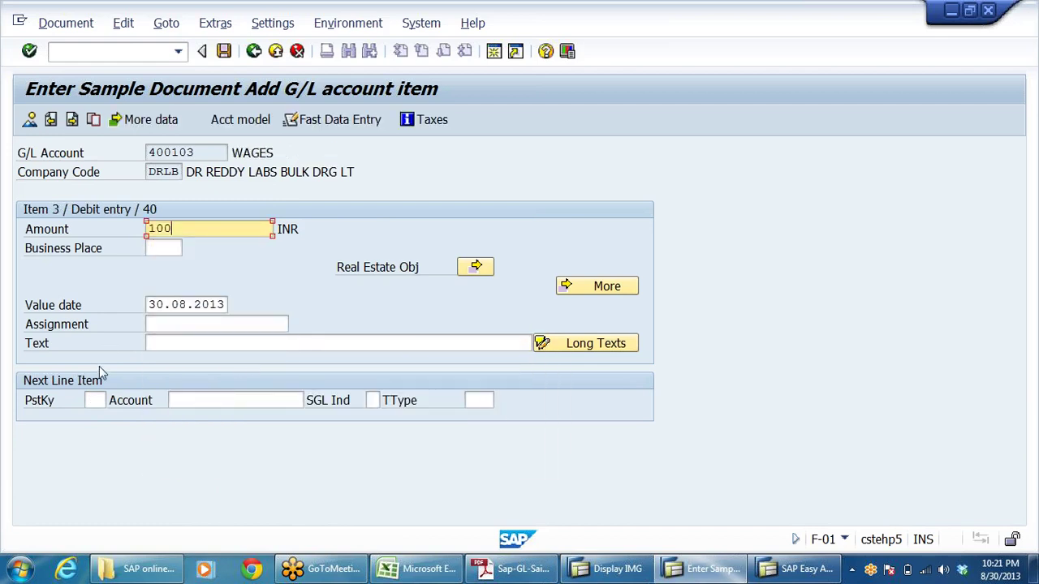
# Add the 100 credit to Axis Bank 200405 with text TEST FOR SAMPLE DOC
pyautogui.click(95, 400)
pyautogui.write('50')
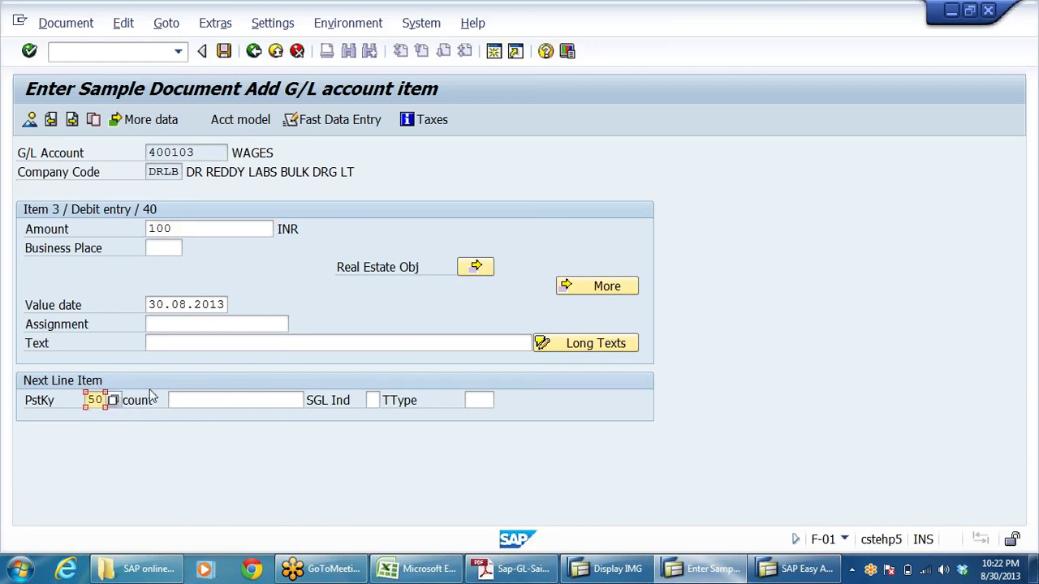
pyautogui.click(179, 400)
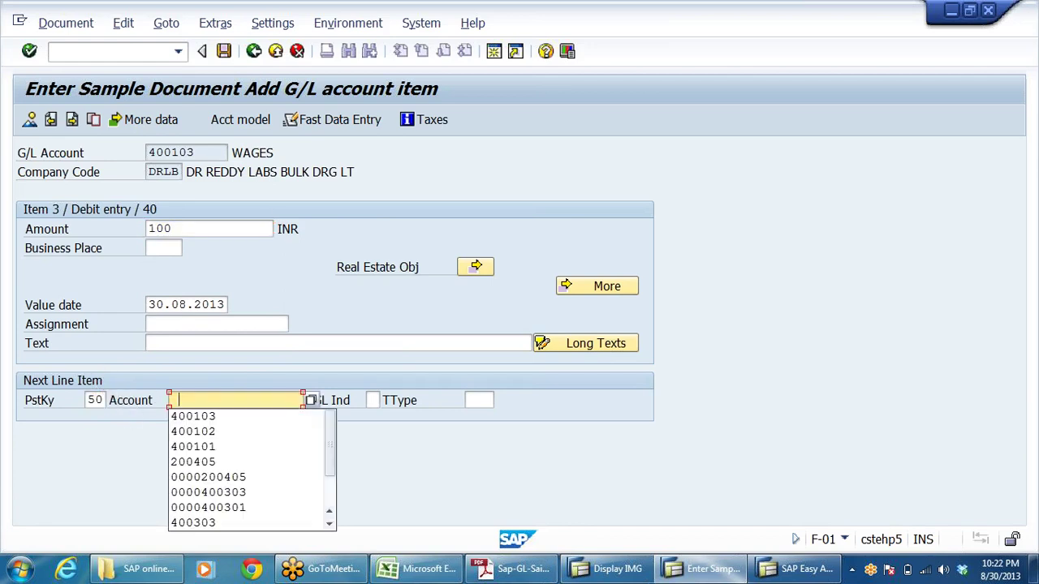
pyautogui.click(195, 462)
pyautogui.press('Return')
pyautogui.click(203, 229)
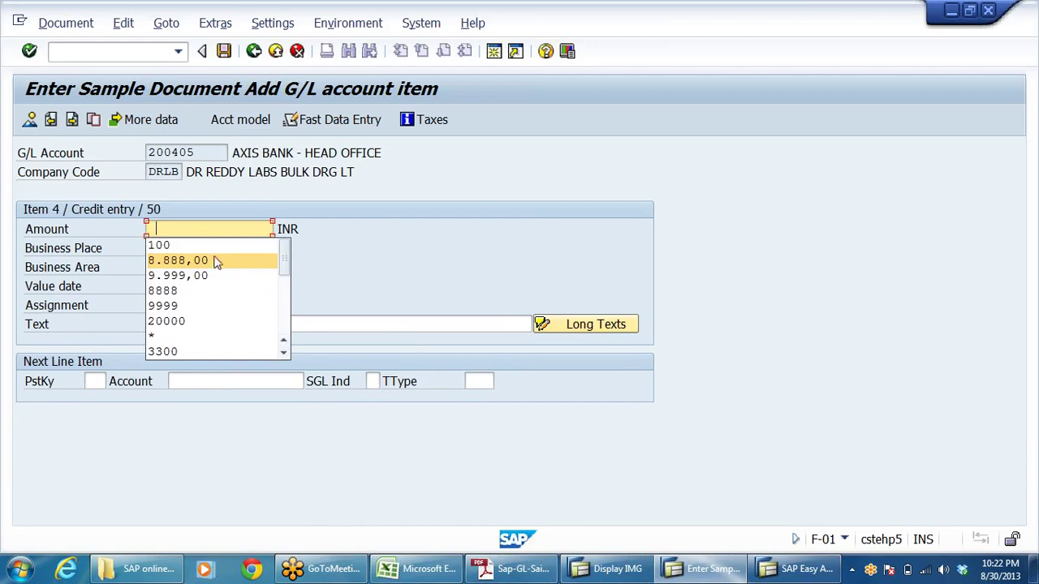
pyautogui.click(162, 244)
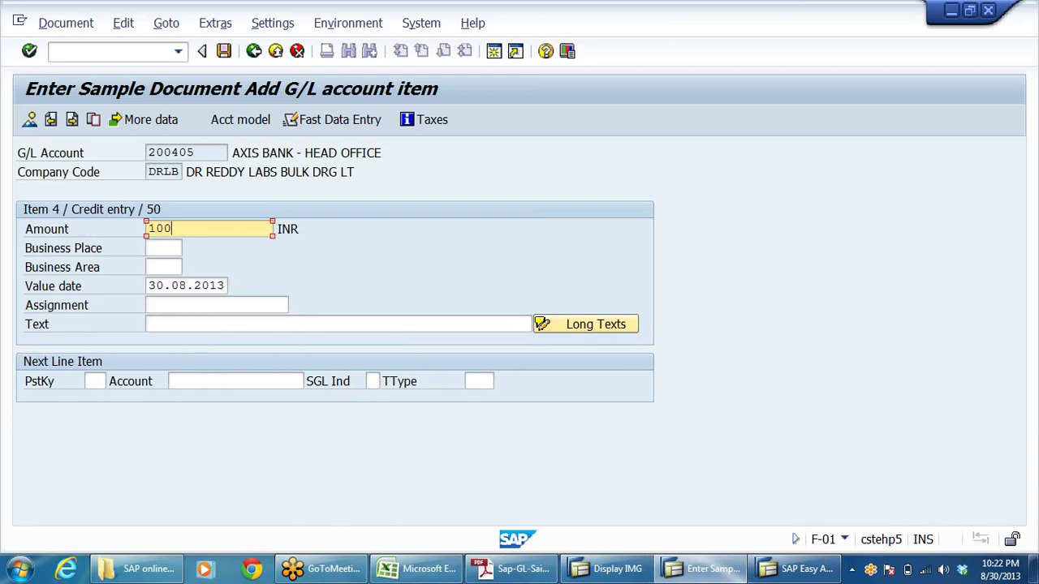
pyautogui.click(162, 324)
pyautogui.click(165, 343)
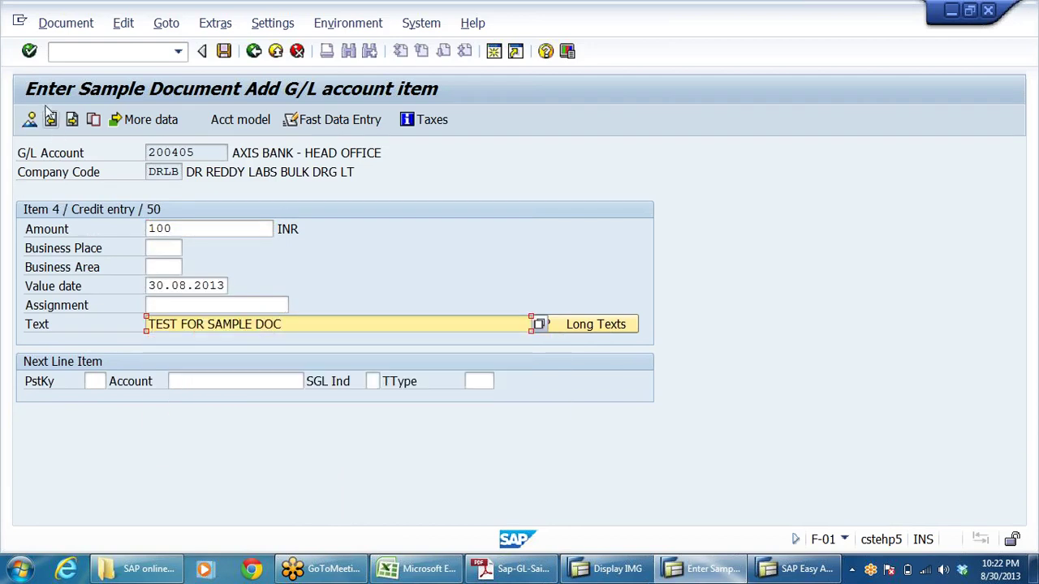
pyautogui.press('Return')
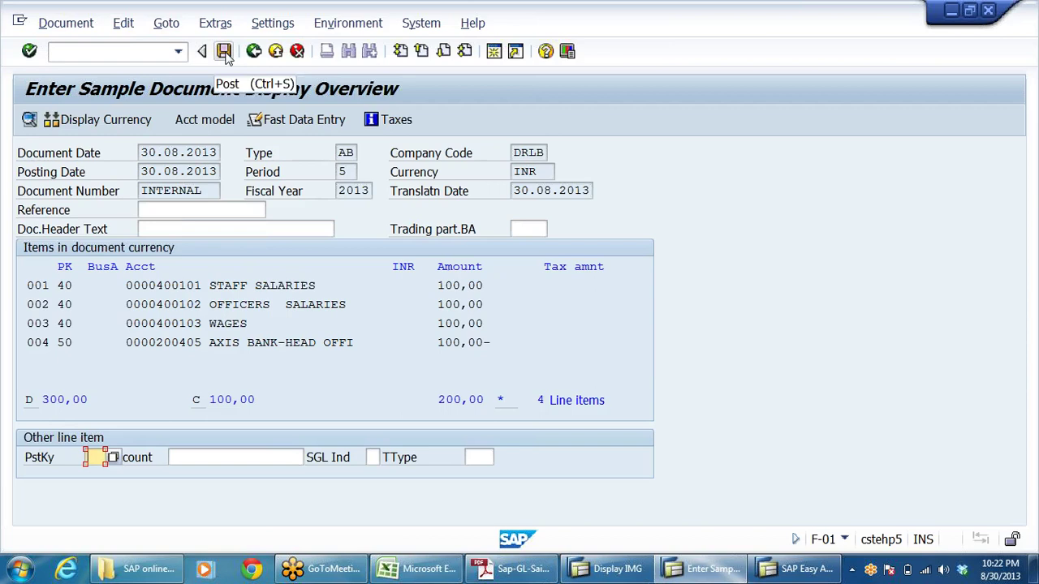
# Enter * as the Axis Bank credit amount so it balances to 300,00, then return to the overview
pyautogui.doubleClick(461, 343)
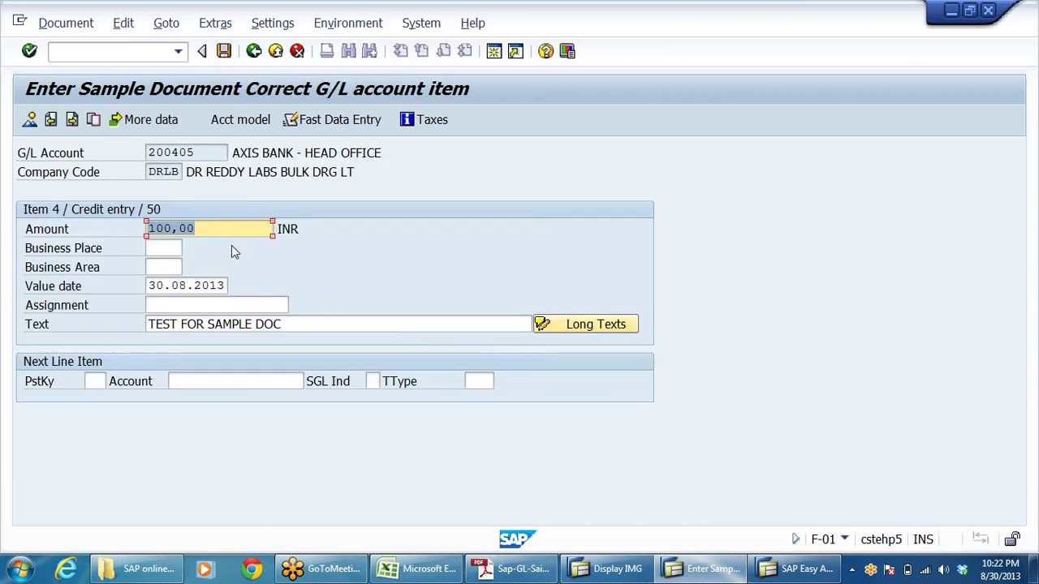
pyautogui.write('*')
pyautogui.press('Return')
pyautogui.press('End')
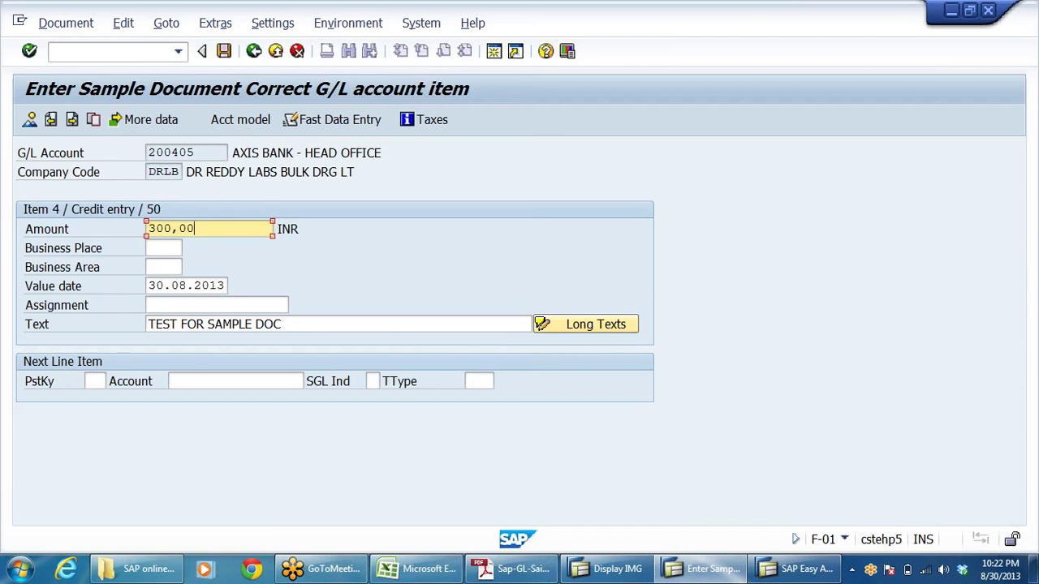
pyautogui.click(29, 119)
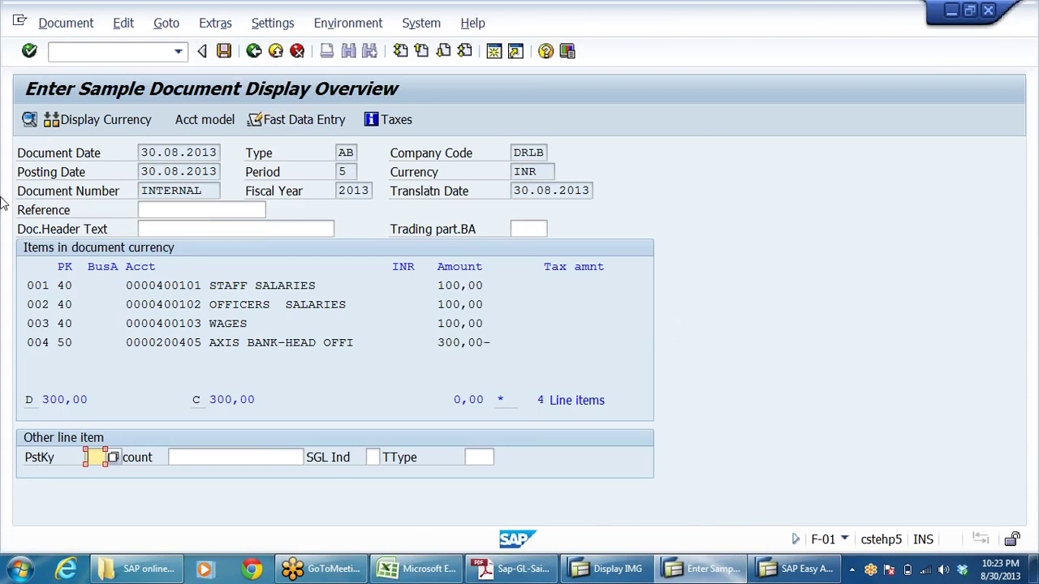
# Store the sample document as 2600002 and leave the entry screen
pyautogui.click(224, 51)
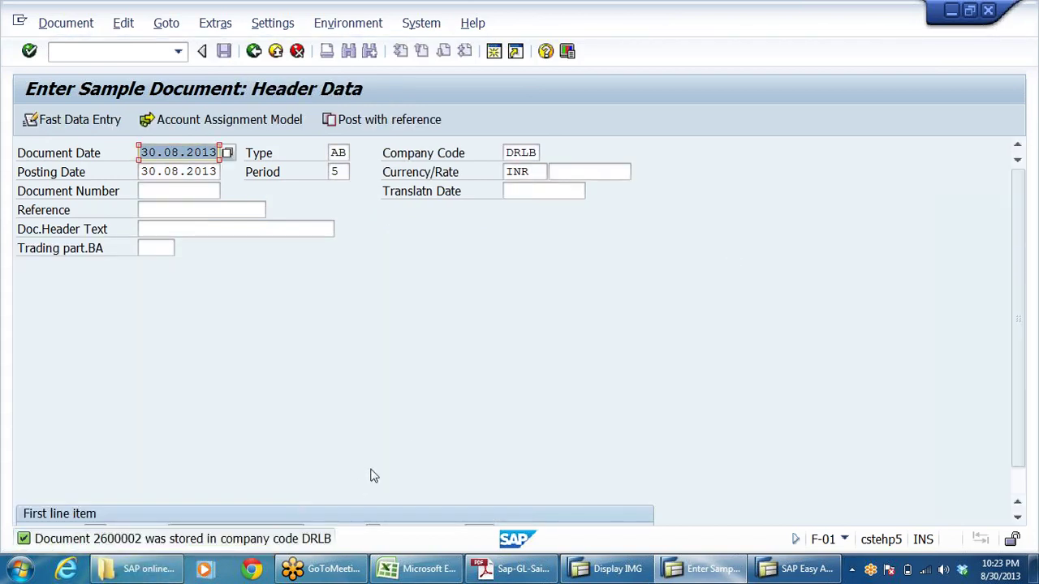
pyautogui.click(254, 51)
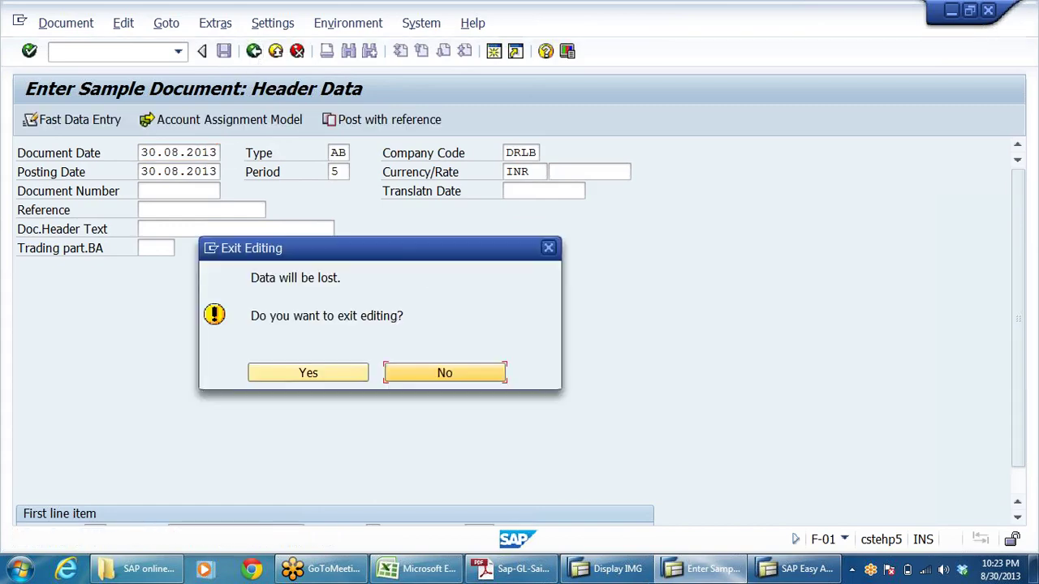
pyautogui.click(312, 377)
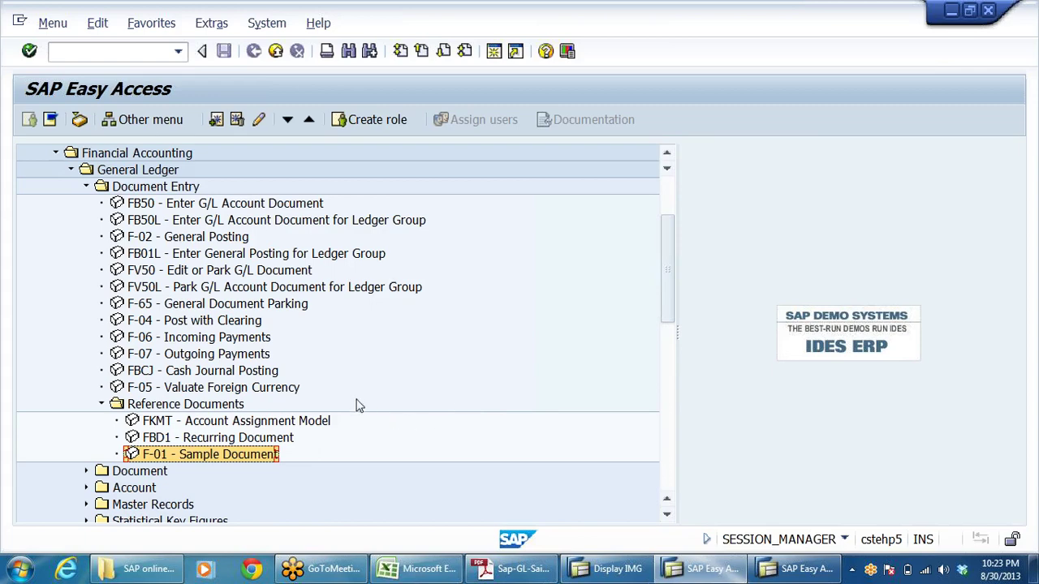
# Expand Reference Documents > Sample Document in the menu tree and start FBM2 Change Sample Document
pyautogui.scroll(-2, 366, 438)
pyautogui.click(88, 387)
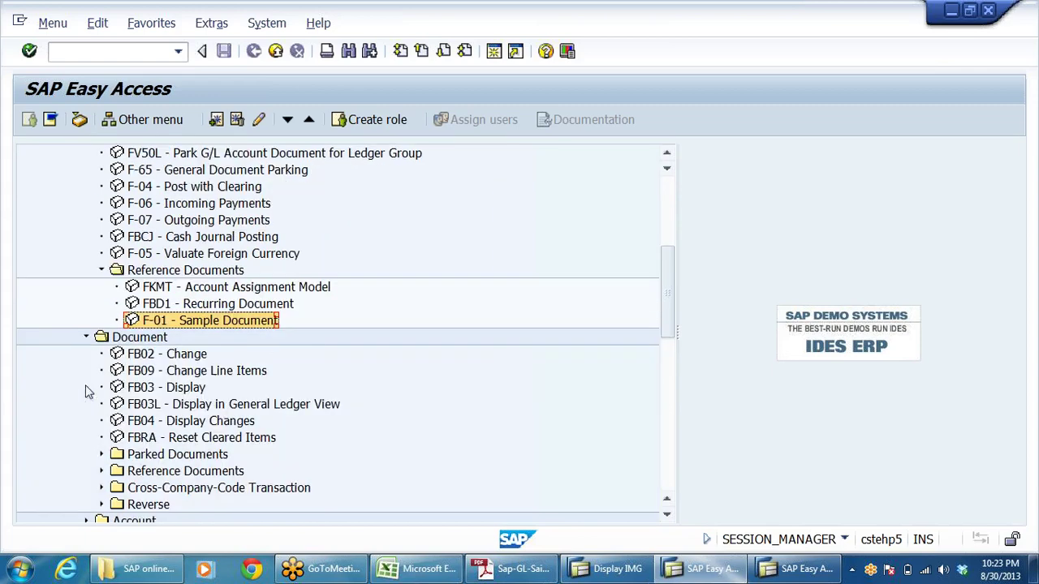
pyautogui.scroll(-2, 341, 433)
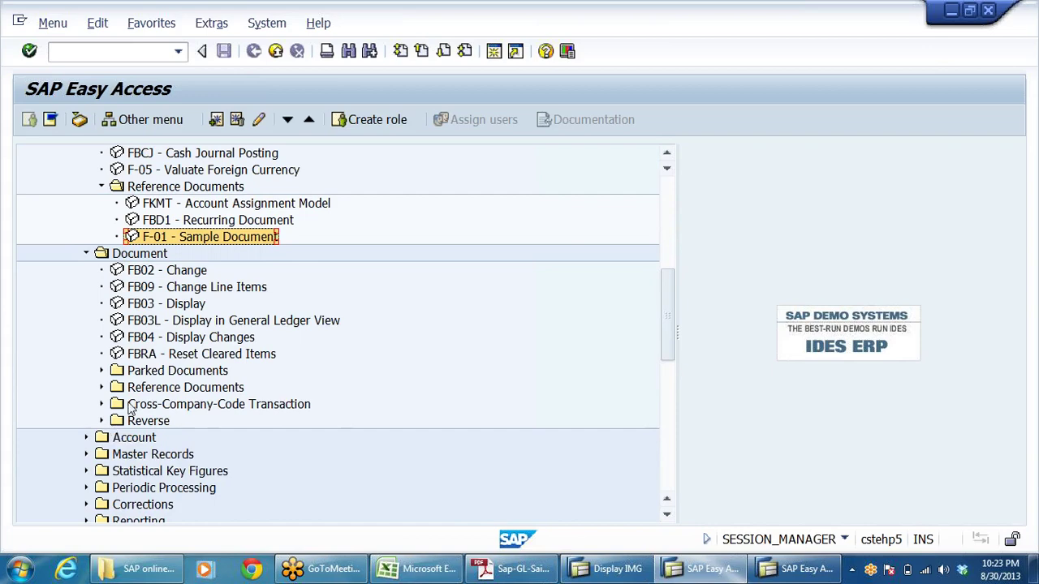
pyautogui.click(179, 388)
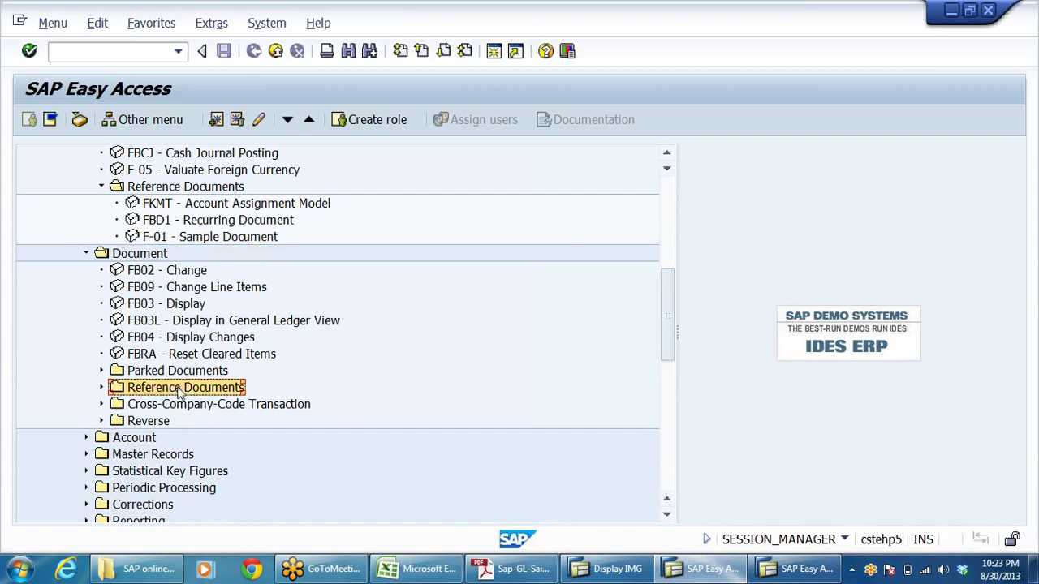
pyautogui.press('Right')
pyautogui.press('Down')
pyautogui.press('Down')
pyautogui.press('Right')
pyautogui.press('Down')
pyautogui.scroll(-2, 333, 321)
pyautogui.click(217, 371)
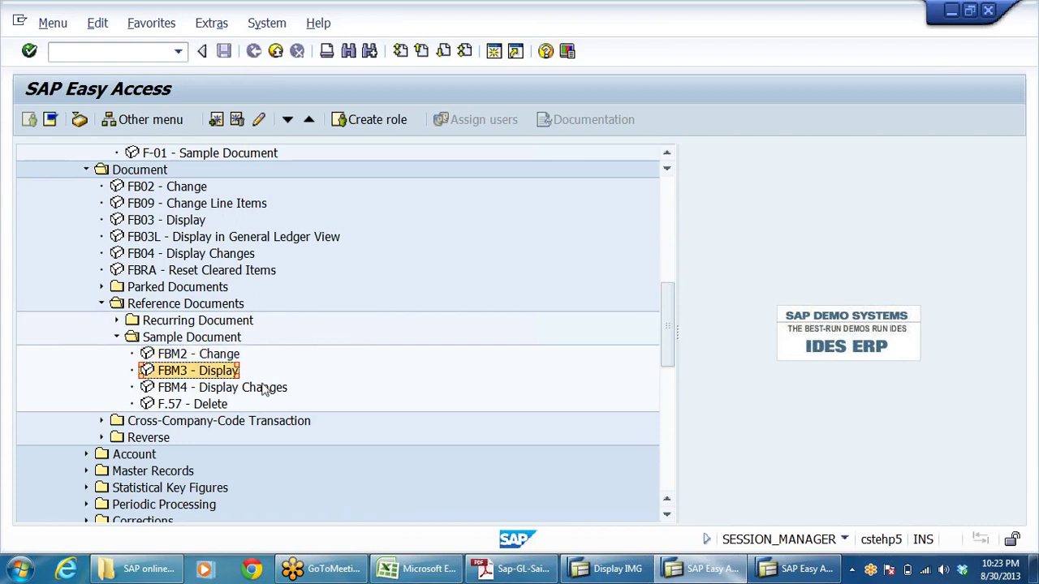
pyautogui.click(171, 357)
pyautogui.doubleClick(171, 357)
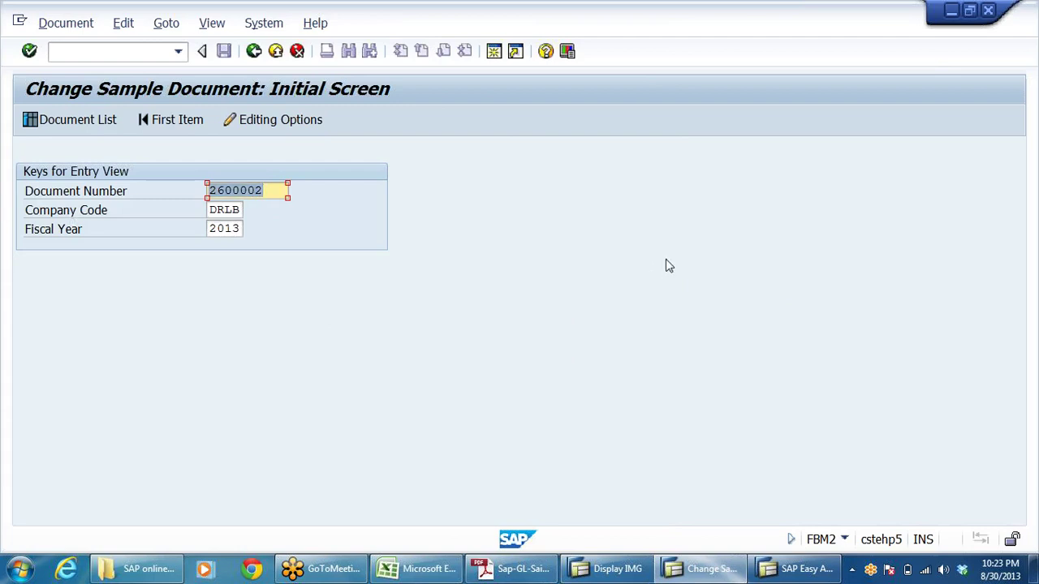
# List DRLB sample documents 2600001 and 2600002, then go back to the main menu
pyautogui.press('Delete')
pyautogui.click(83, 120)
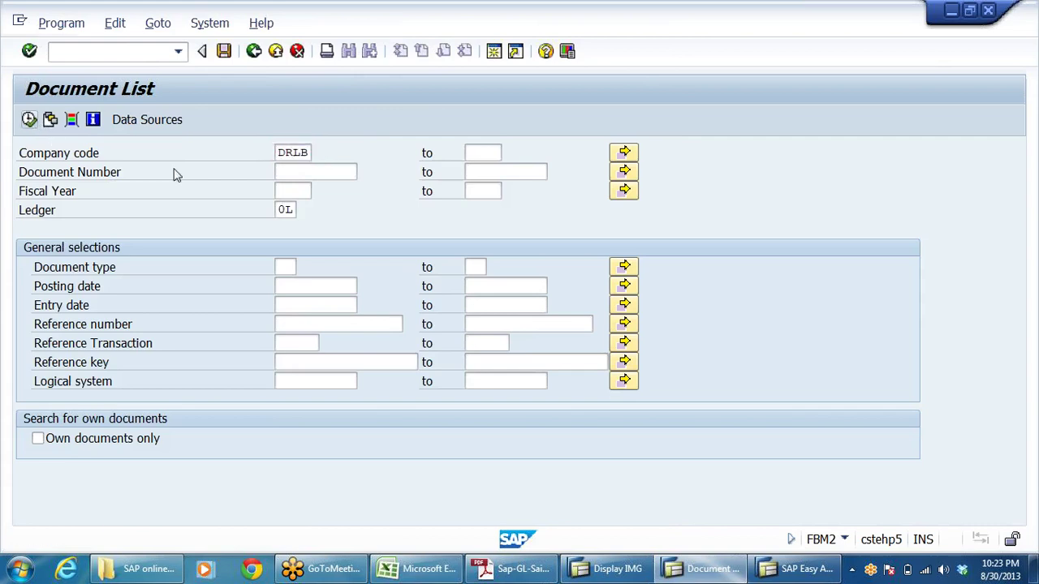
pyautogui.press('F8')
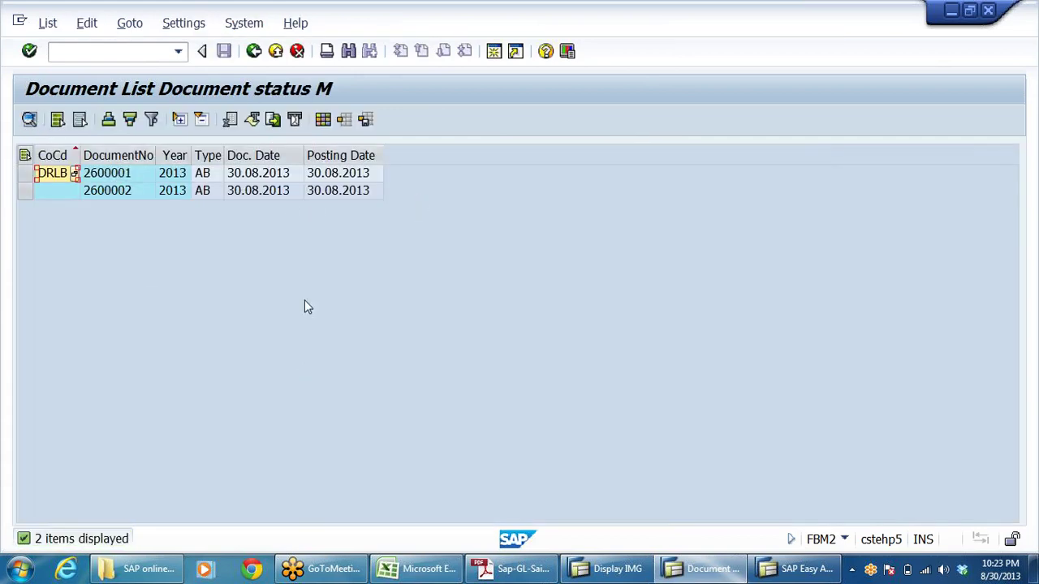
pyautogui.click(255, 52)
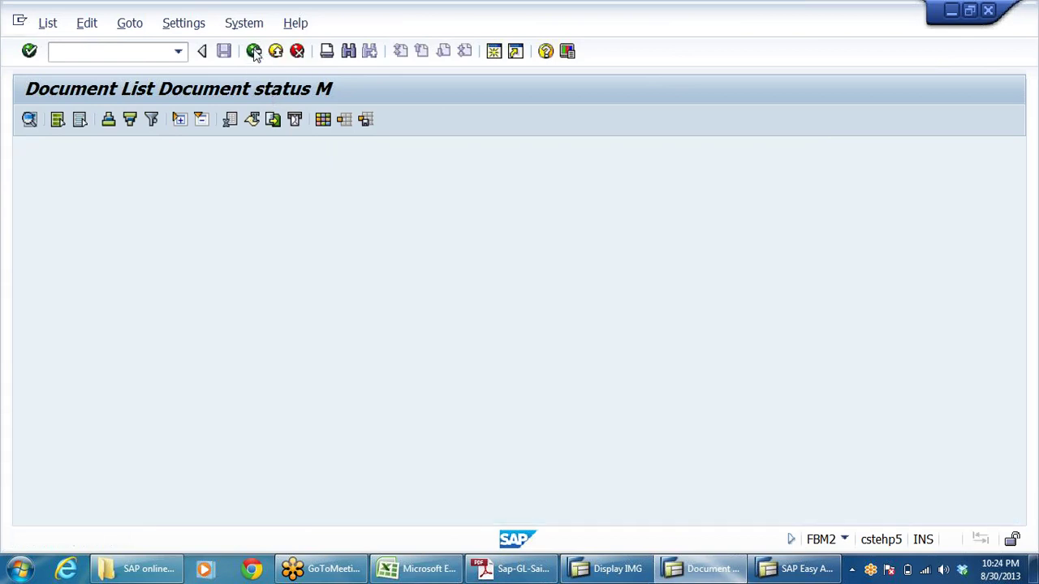
pyautogui.click(254, 51)
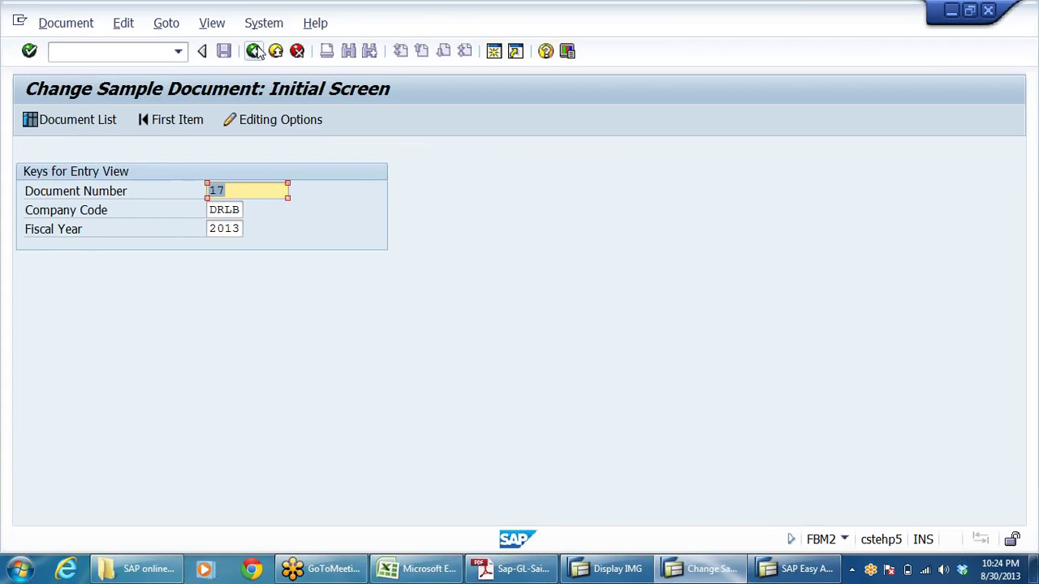
pyautogui.click(254, 51)
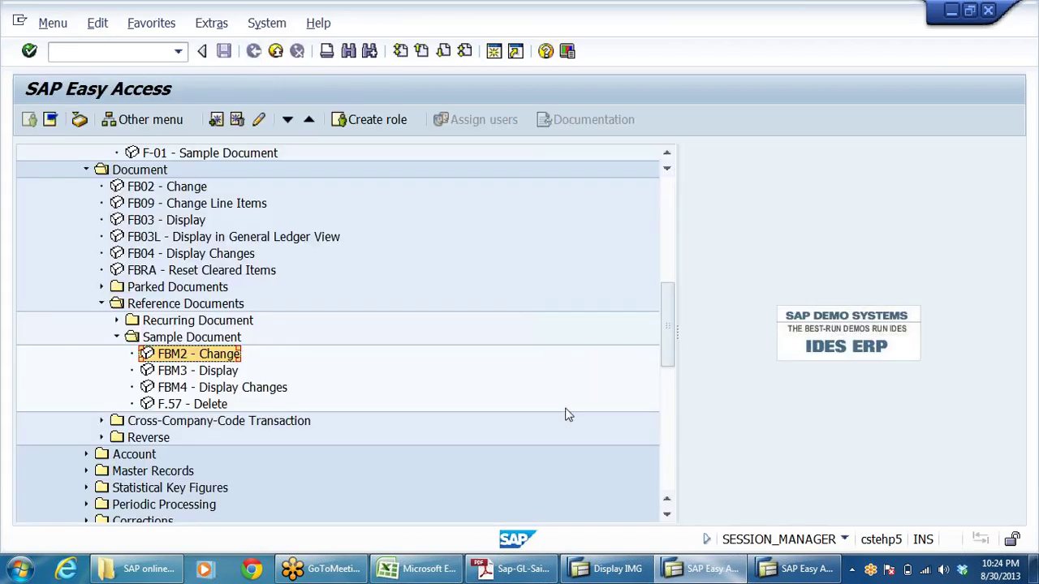
# Start the FS10N G/L account balance display in the other SAP session
pyautogui.click(782, 575)
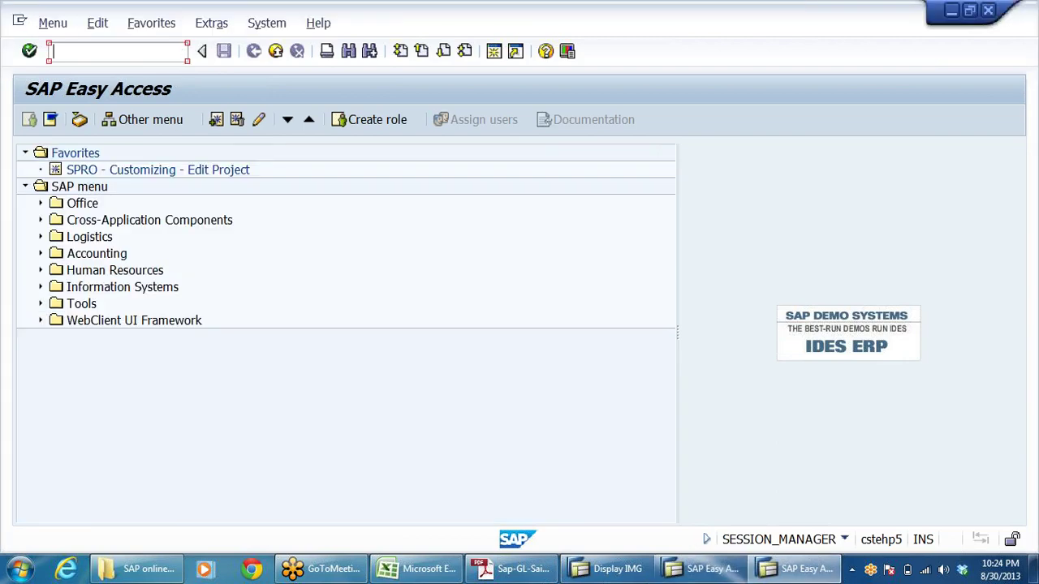
pyautogui.write('FS')
pyautogui.click(179, 52)
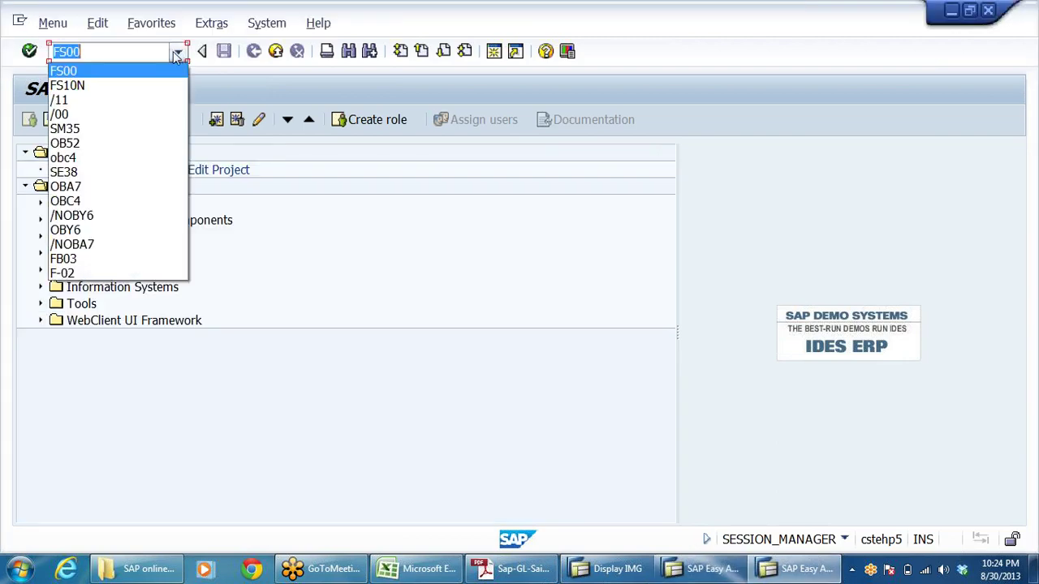
pyautogui.click(83, 86)
pyautogui.press('Return')
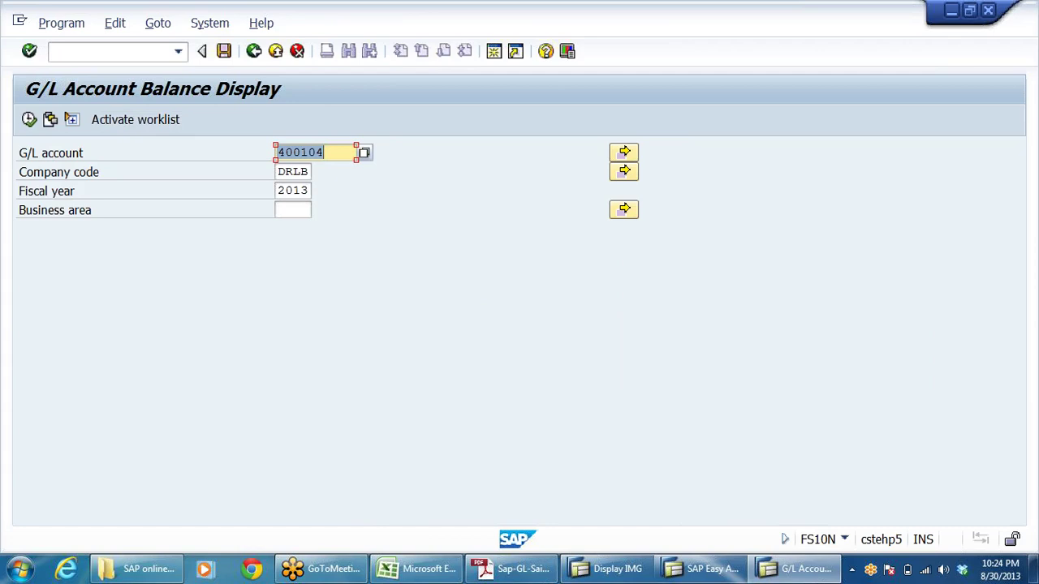
# Display 2013 balances for account 400101 and dismiss the no-data message
pyautogui.press('End')
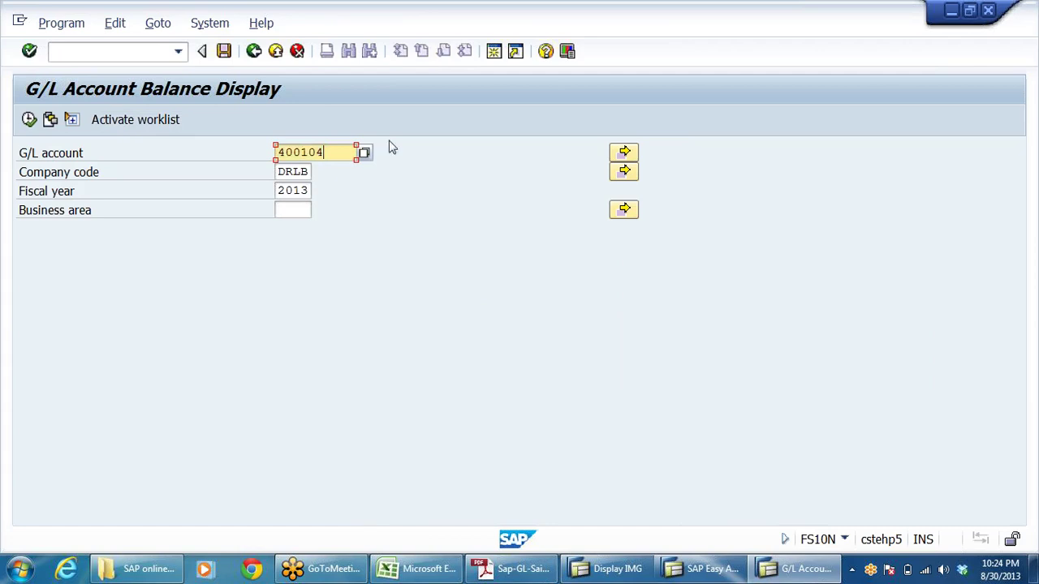
pyautogui.press('BackSpace')
pyautogui.write('1')
pyautogui.press('Return')
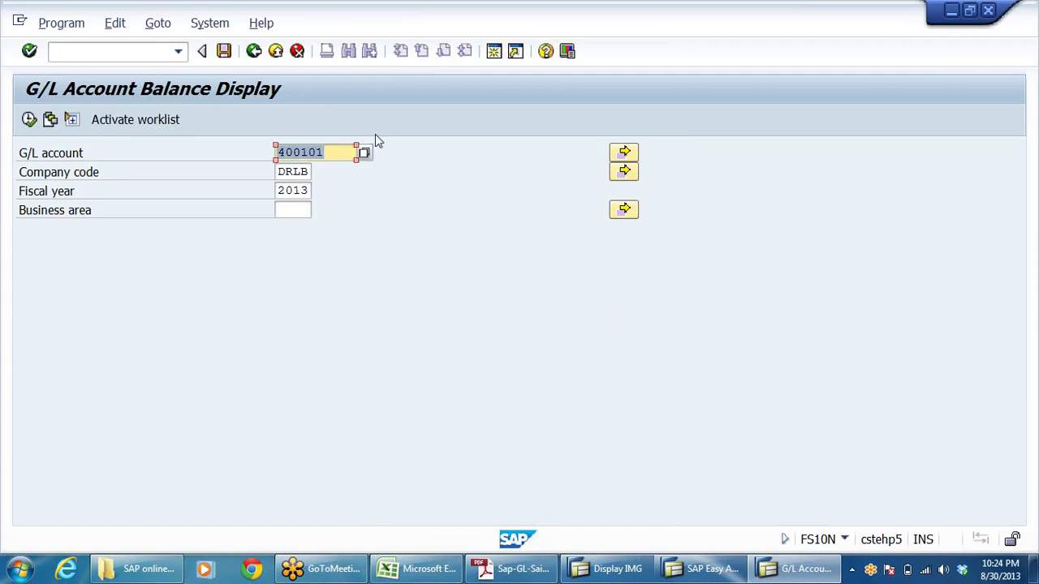
pyautogui.click(30, 119)
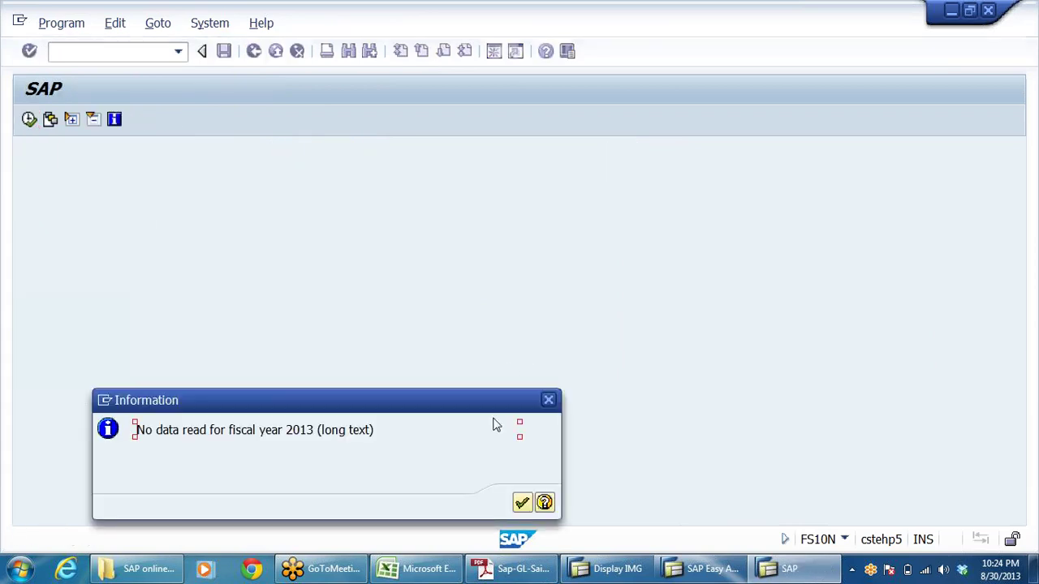
pyautogui.click(521, 504)
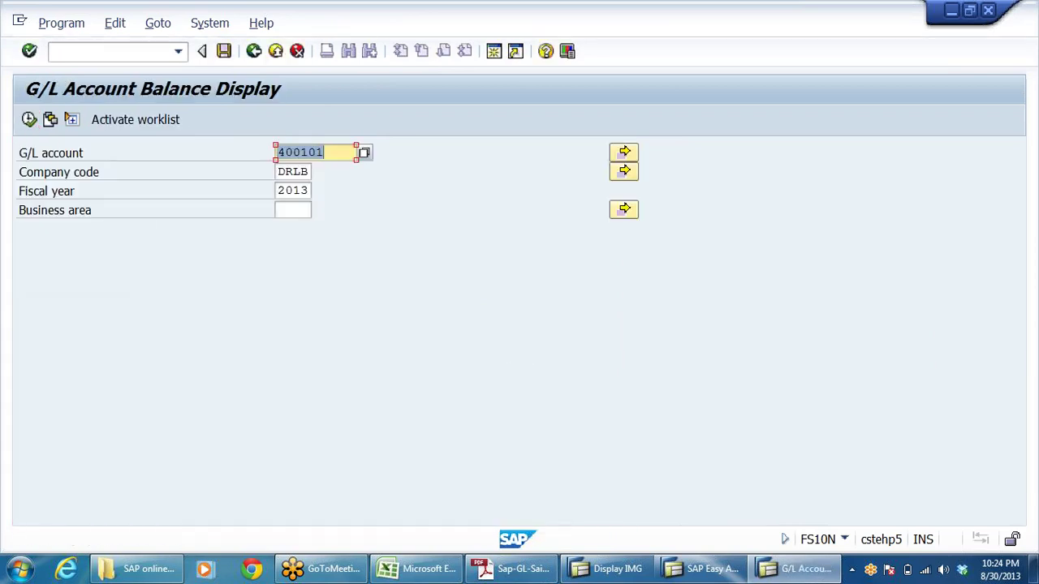
# Display balances for account 400102, find no data, and return to SAP Easy Access
pyautogui.click(333, 149)
pyautogui.doubleClick(333, 148)
pyautogui.press('F8')
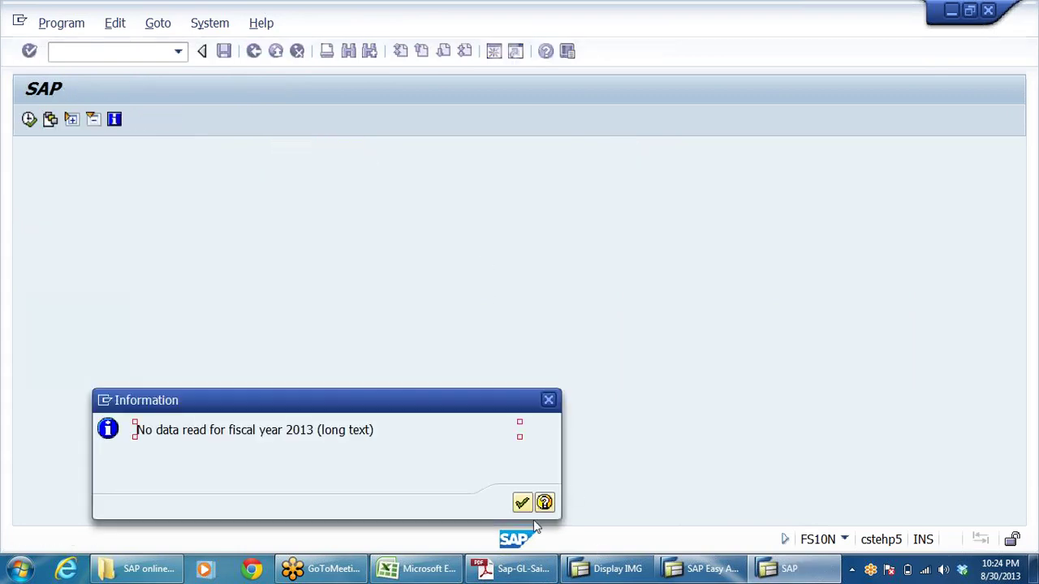
pyautogui.click(522, 502)
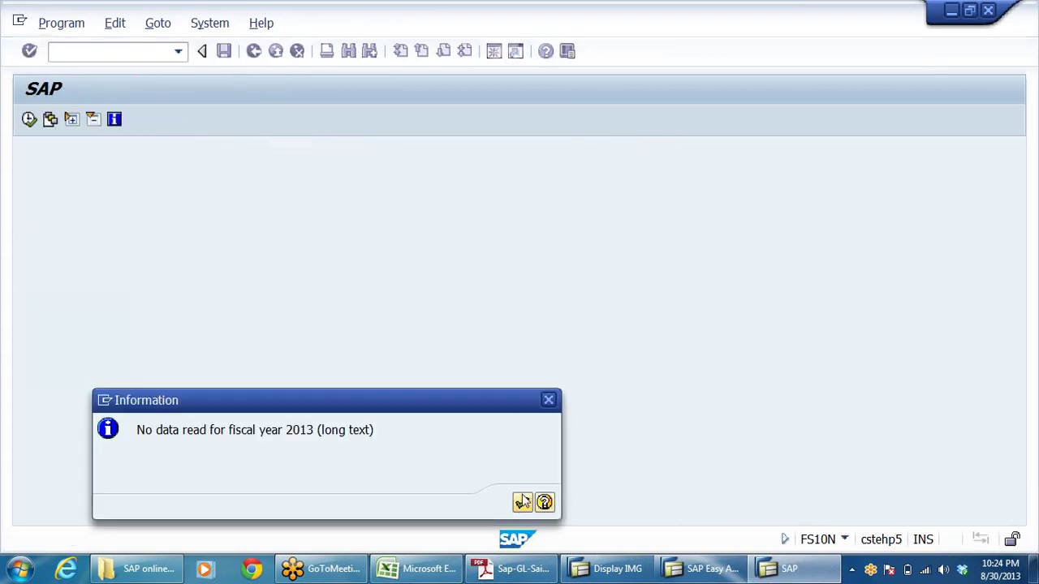
pyautogui.click(254, 51)
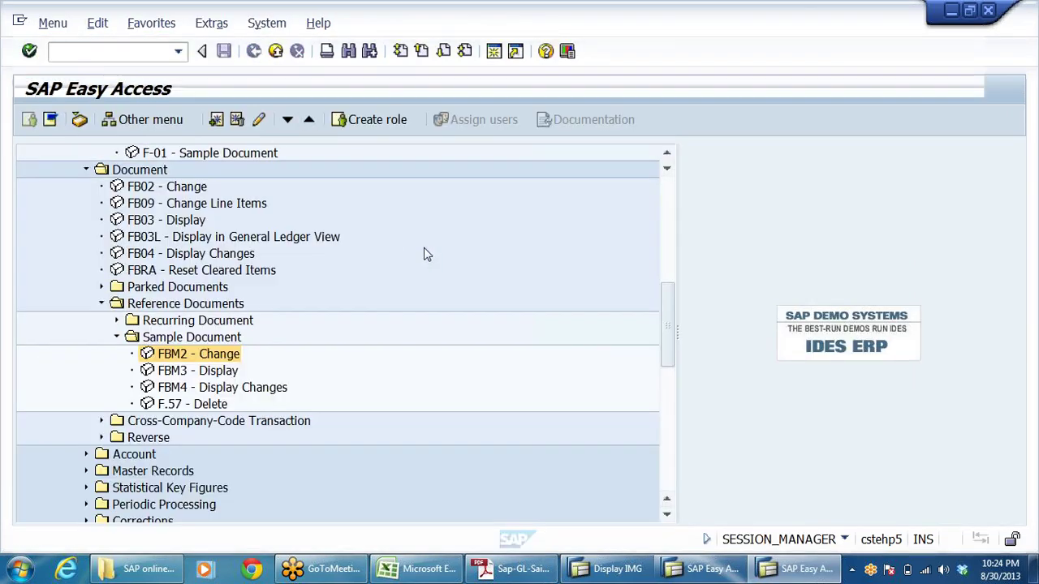
# Collapse Sample Document and launch F-02 General Posting from the menu tree
pyautogui.click(116, 337)
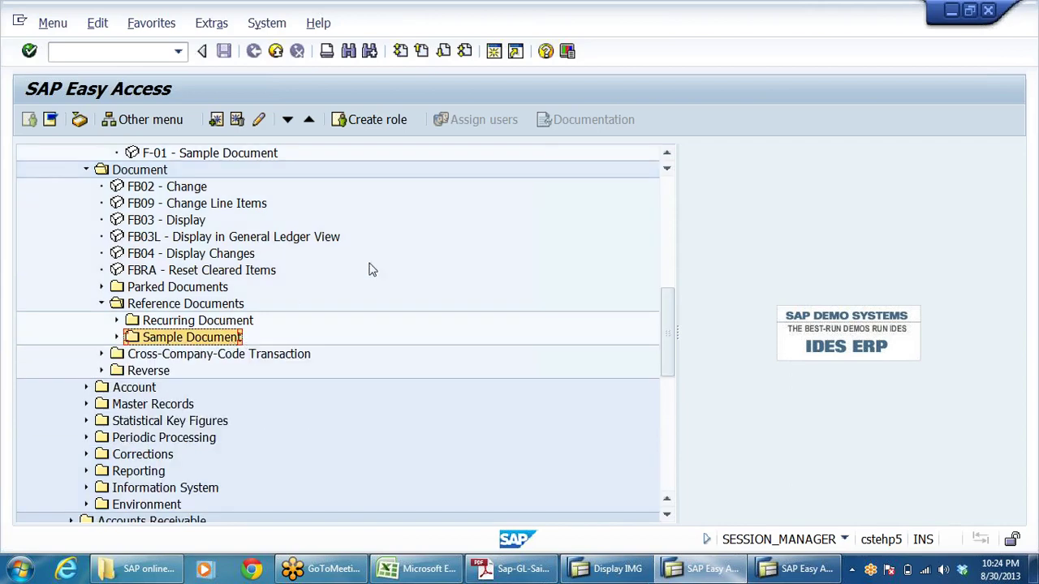
pyautogui.scroll(3, 373, 264)
pyautogui.scroll(5, 406, 325)
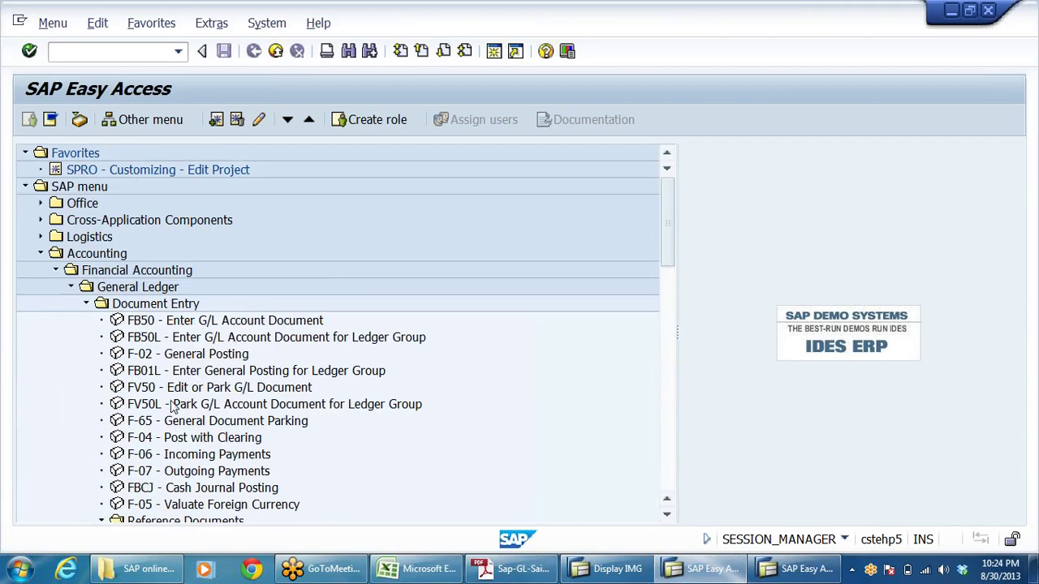
pyautogui.click(192, 357)
pyautogui.doubleClick(153, 357)
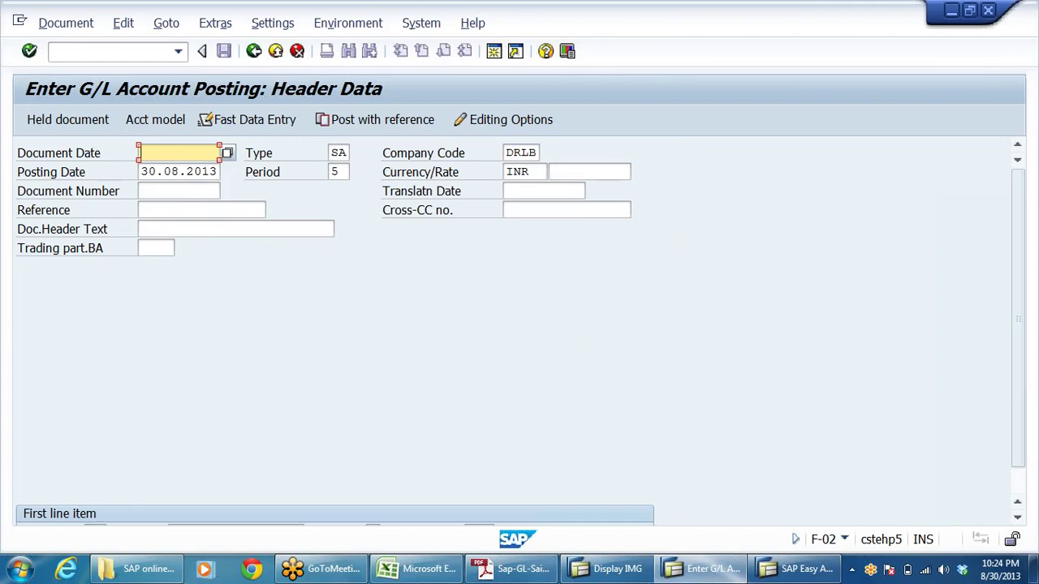
# Set the document date to 30.08.2013 from the input history
pyautogui.press('BackSpace')
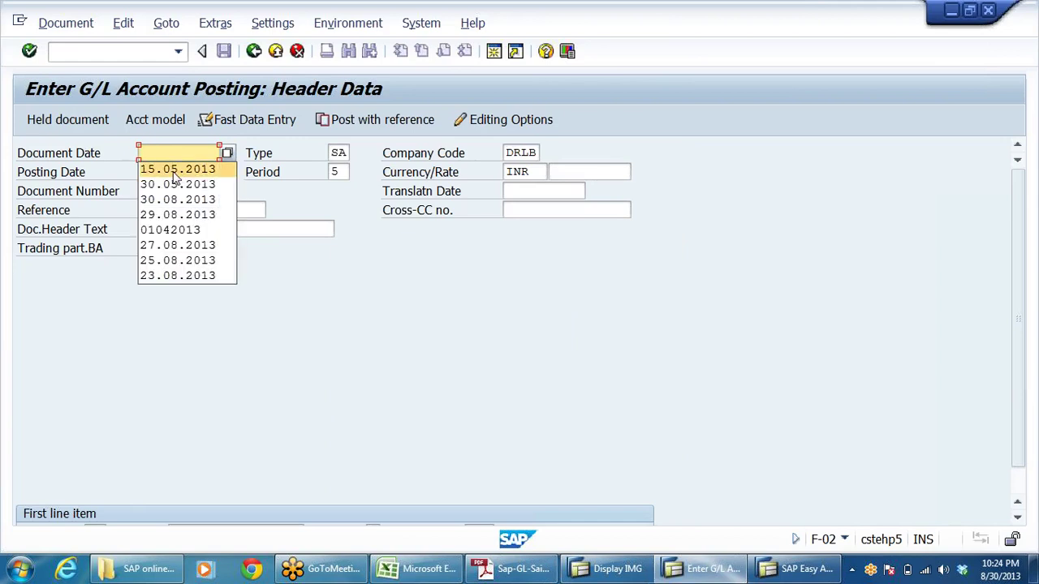
pyautogui.click(174, 181)
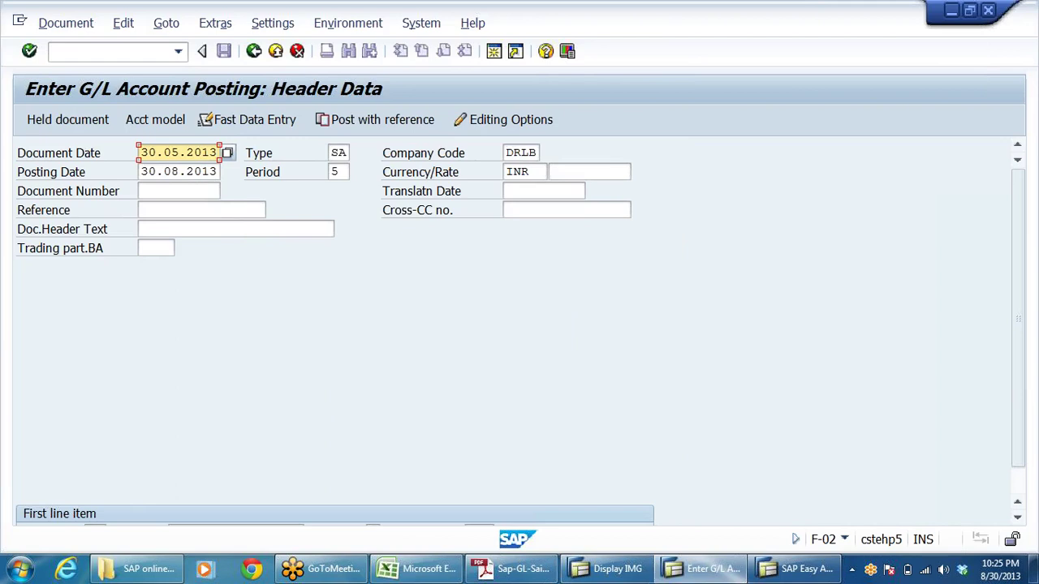
pyautogui.press('Home')
pyautogui.hotkey('shift', 'Right')
pyautogui.hotkey('shift', 'Right')
pyautogui.hotkey('shift', 'Right')
pyautogui.hotkey('shift', 'Right')
pyautogui.hotkey('shift', 'Right')
pyautogui.hotkey('shift', 'Right')
pyautogui.hotkey('shift', 'Right')
pyautogui.hotkey('shift', 'Right')
pyautogui.hotkey('shift', 'Right')
pyautogui.hotkey('shift', 'Right')
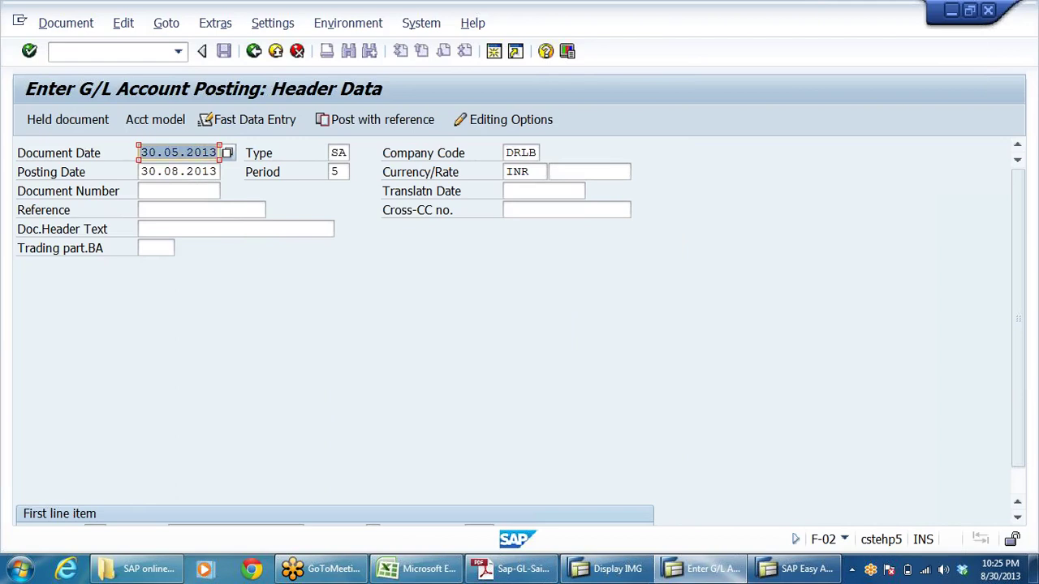
pyautogui.press('BackSpace')
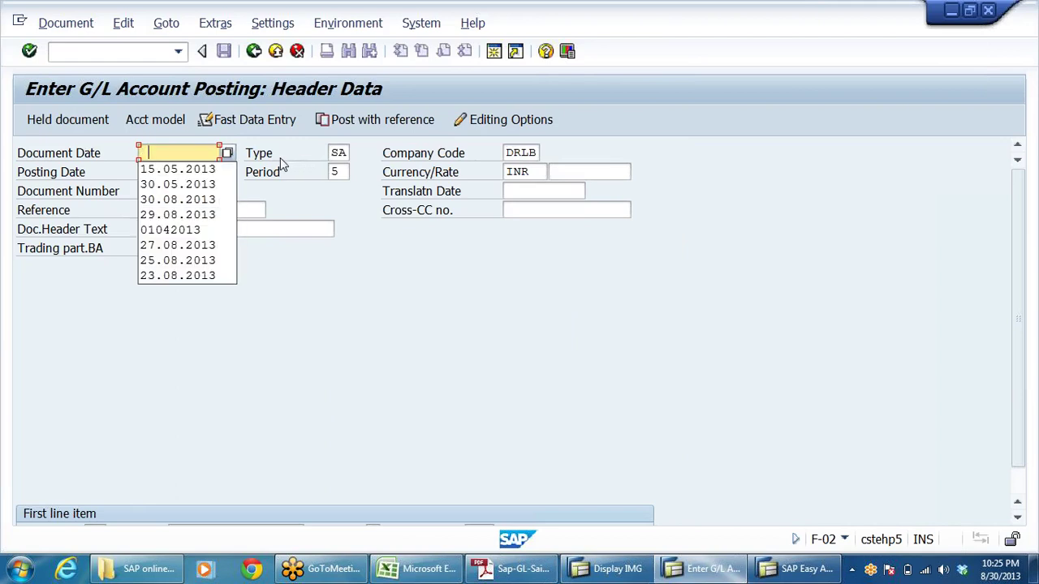
pyautogui.click(177, 199)
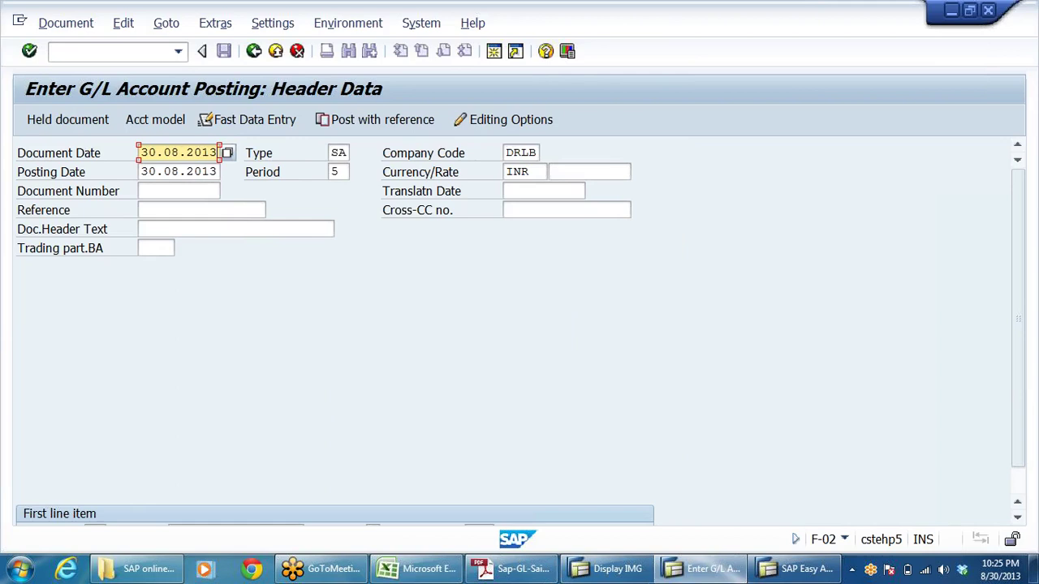
# Post with reference to document 2600002 as type SA, reaching the four-line overview
pyautogui.click(375, 120)
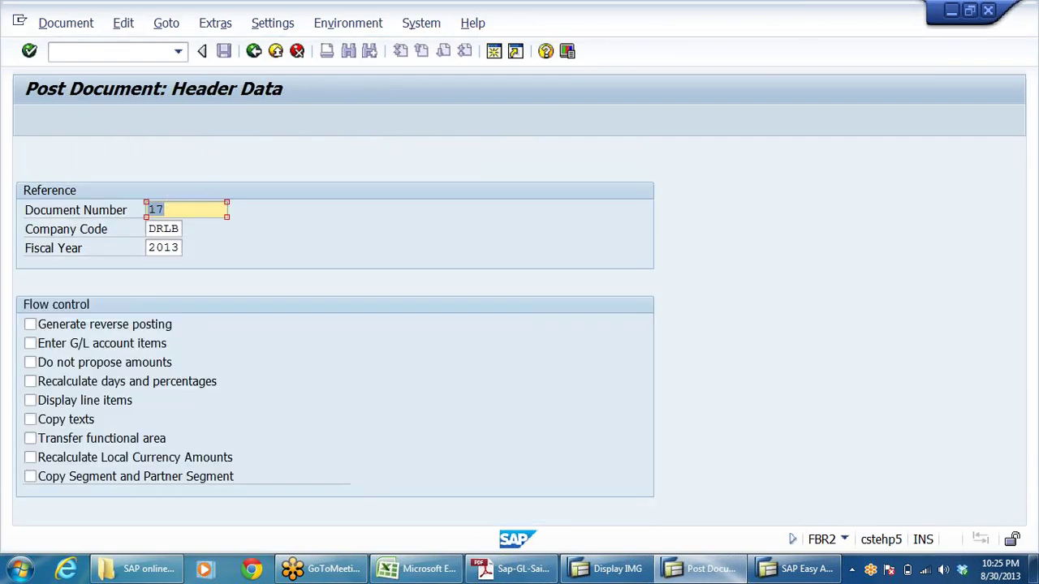
pyautogui.click(165, 210)
pyautogui.press('BackSpace')
pyautogui.press('BackSpace')
pyautogui.write('2600002')
pyautogui.press('Return')
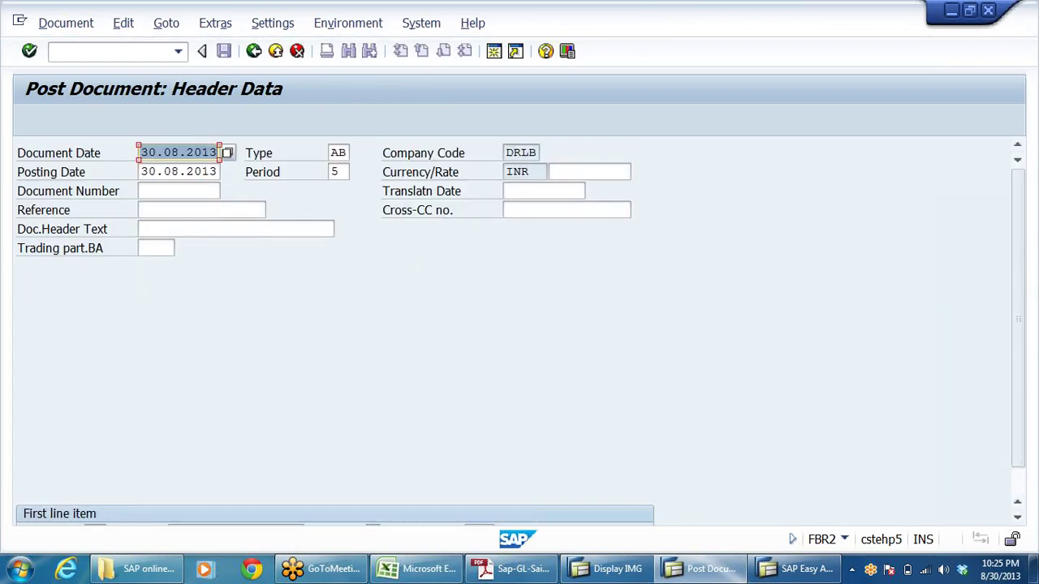
pyautogui.press('Tab')
pyautogui.write('SA')
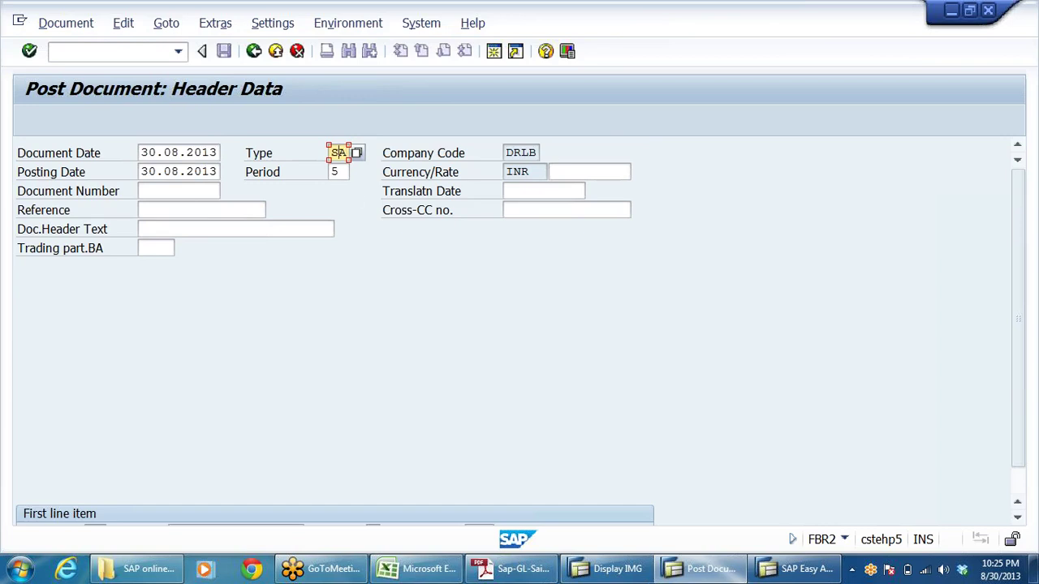
pyautogui.scroll(-1, 366, 328)
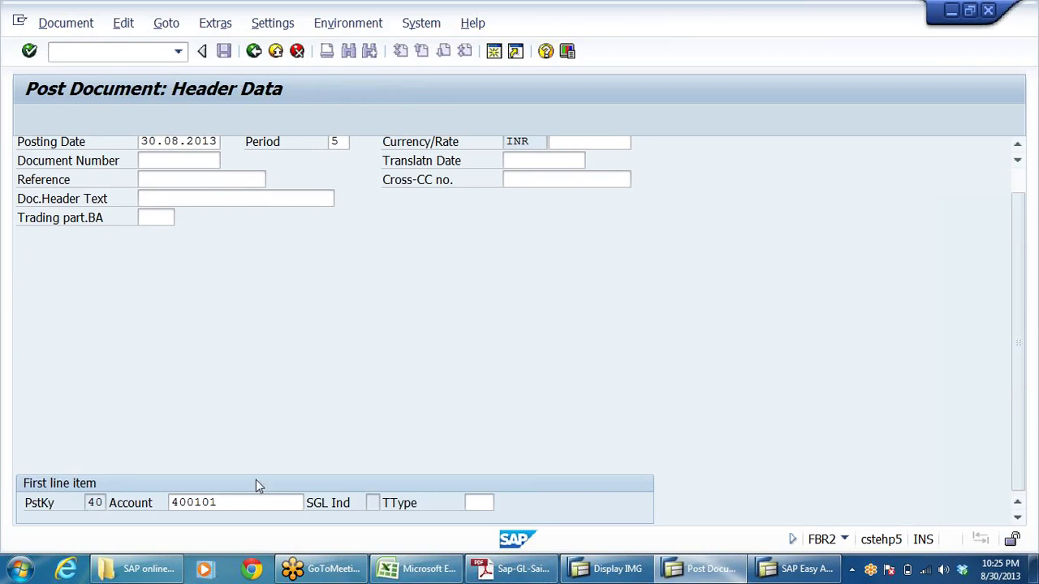
pyautogui.scroll(1, 278, 314)
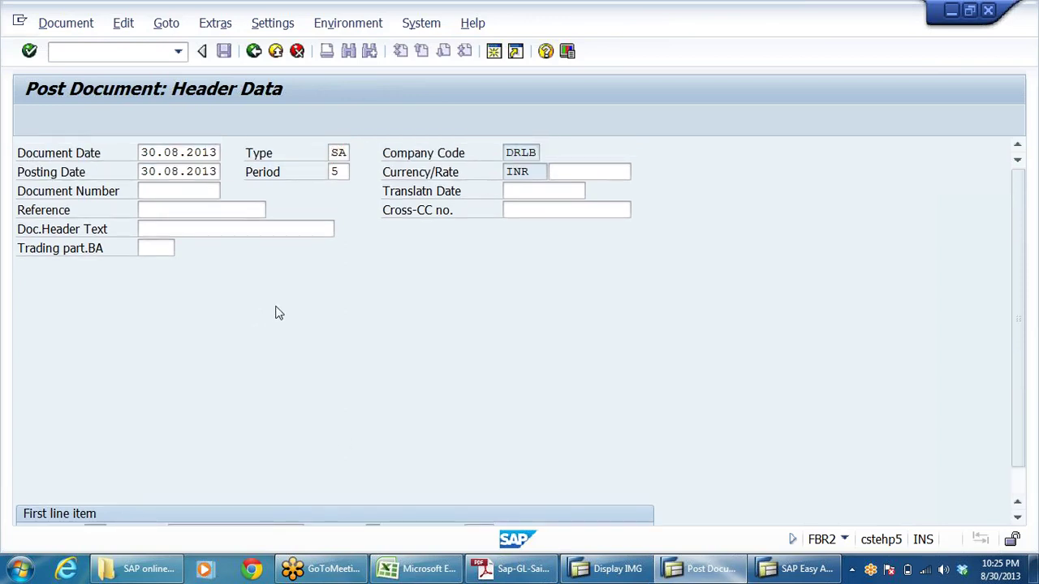
pyautogui.press('Return')
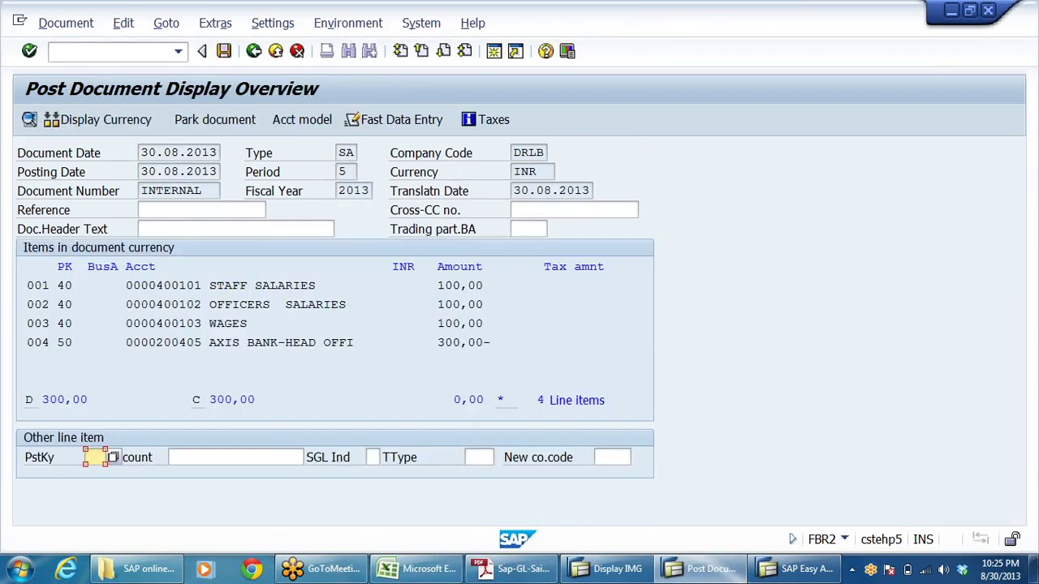
# Set STAFF SALARIES to 156000 and OFFICERS SALARIES to 250000
pyautogui.doubleClick(448, 285)
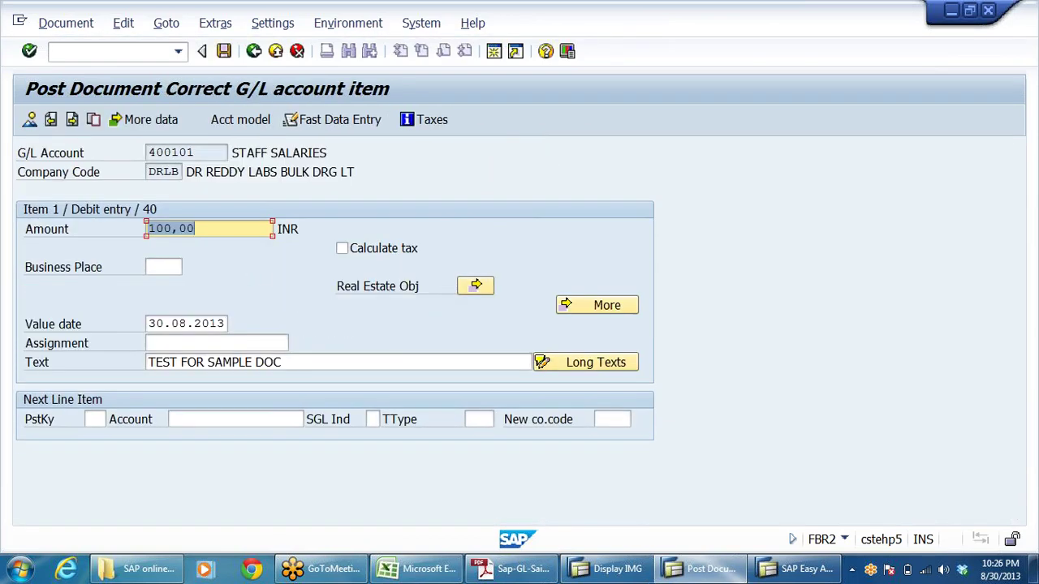
pyautogui.press('End')
pyautogui.hotkey('shift', 'Home')
pyautogui.write('156000')
pyautogui.click(29, 119)
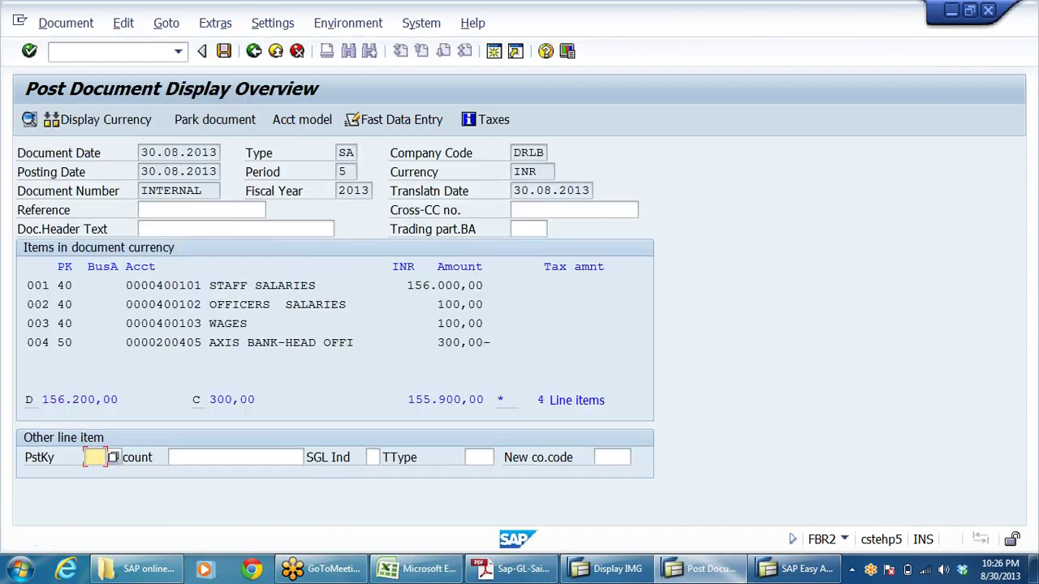
pyautogui.doubleClick(456, 308)
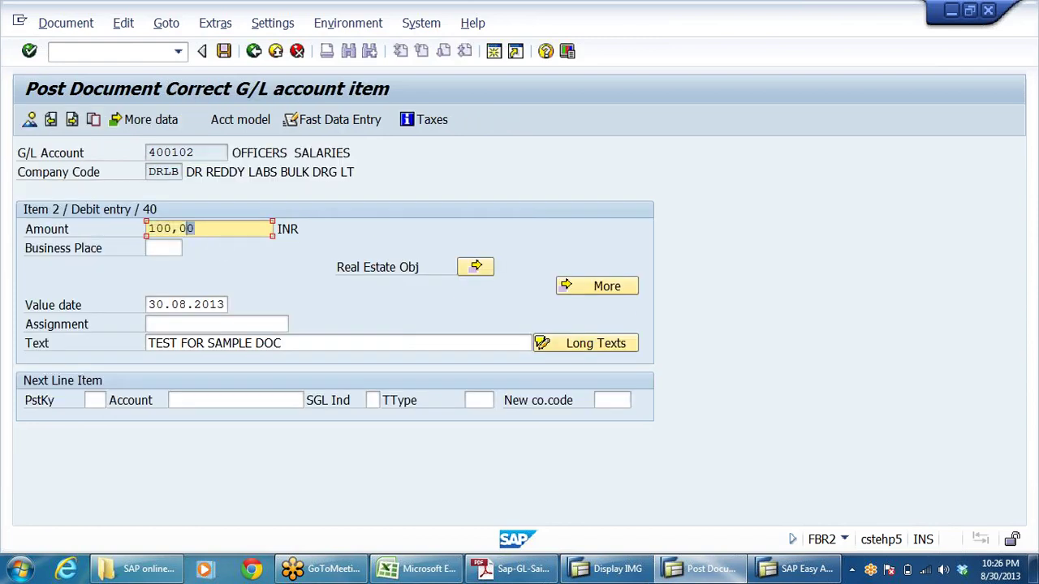
pyautogui.write('250000')
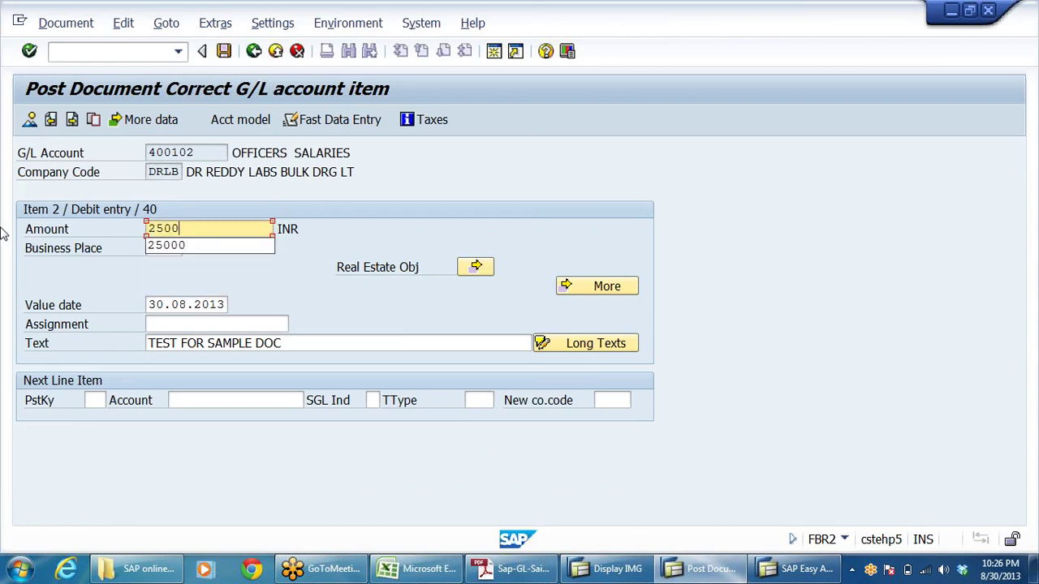
pyautogui.click(29, 119)
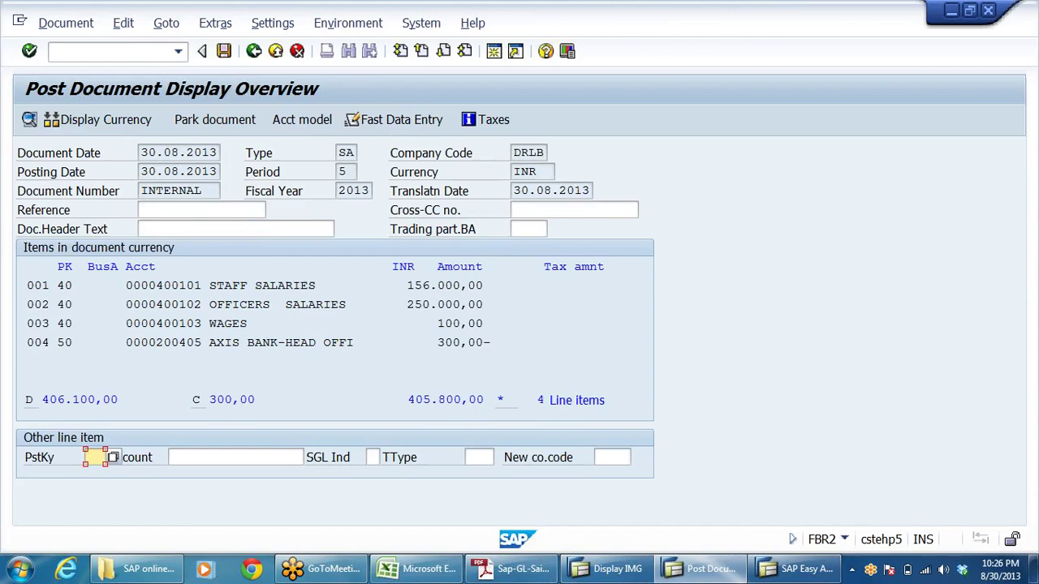
# Set WAGES to 75000 with item text TEST FOR SAMPLE DOC
pyautogui.doubleClick(454, 324)
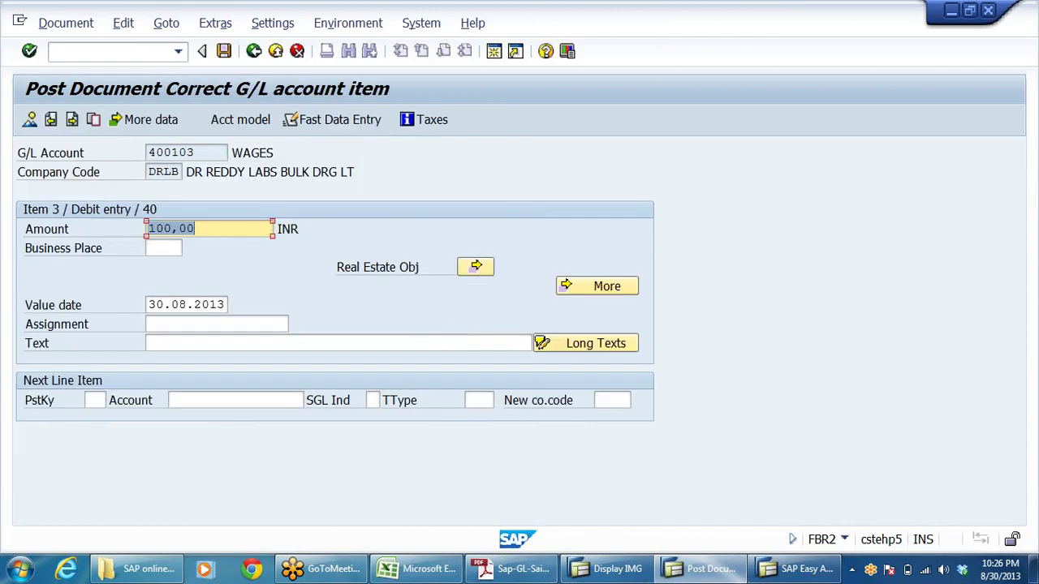
pyautogui.write('75000')
pyautogui.click(148, 344)
pyautogui.click(170, 343)
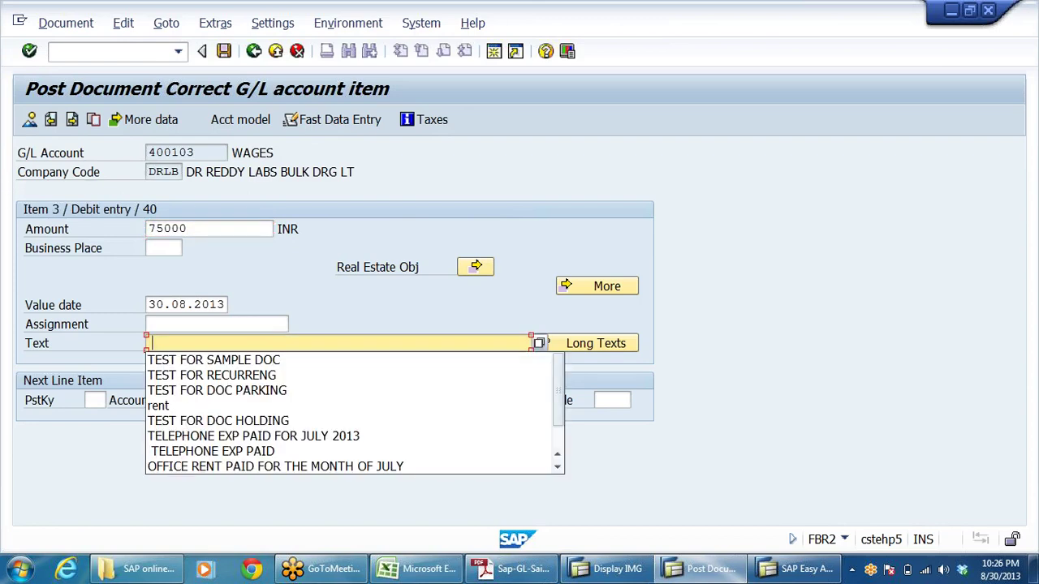
pyautogui.click(176, 362)
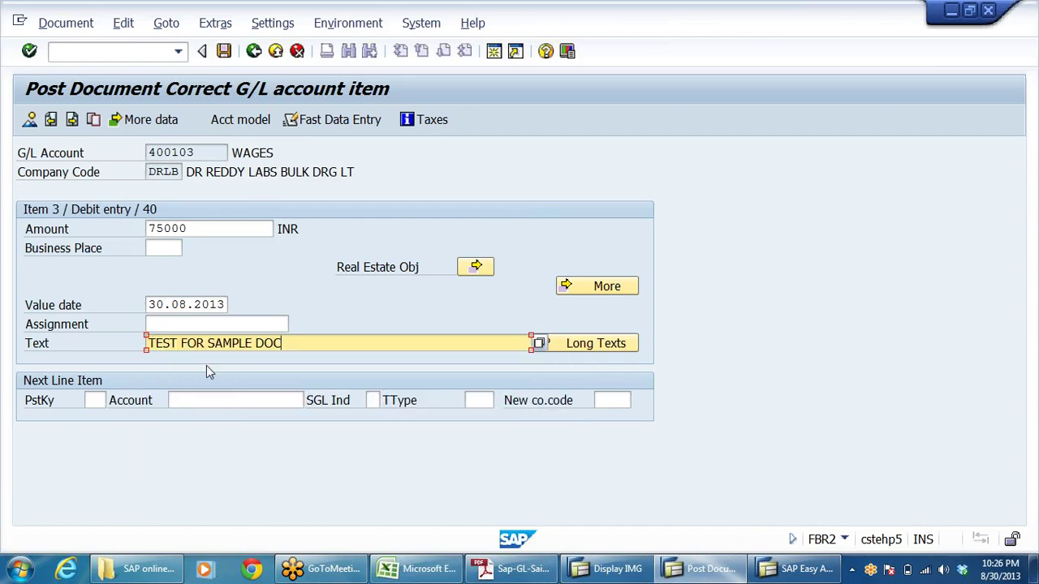
pyautogui.click(33, 119)
# Enter * as the Axis Bank credit amount to calculate the 481.000,00 balance
pyautogui.doubleClick(449, 346)
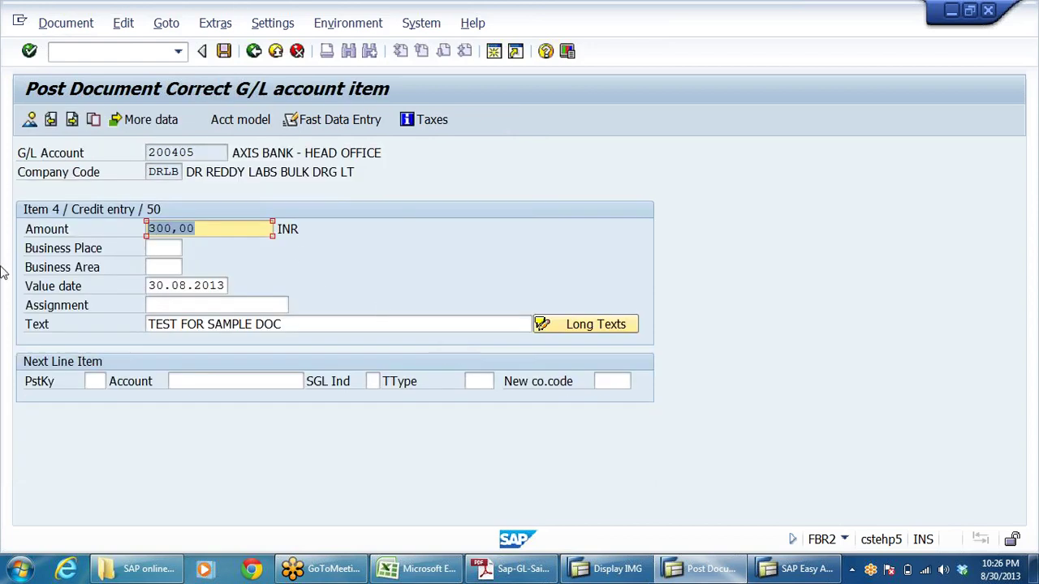
pyautogui.press('BackSpace')
pyautogui.write('4')
pyautogui.press('BackSpace')
pyautogui.write('*')
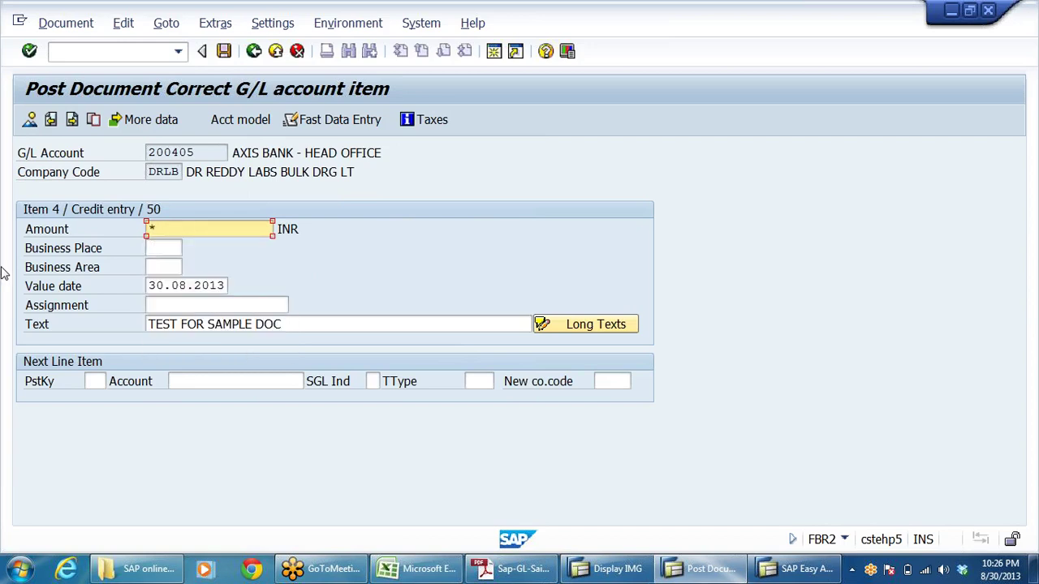
pyautogui.click(329, 261)
pyautogui.press('Return')
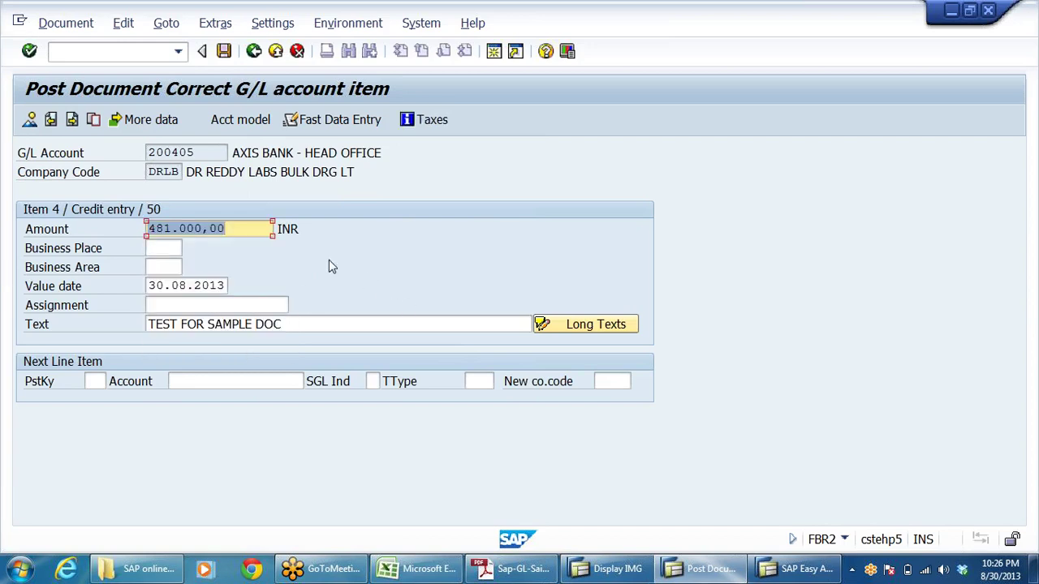
# Post the balanced 481.000,00 INR document from the overview and acknowledge document 18
pyautogui.click(29, 120)
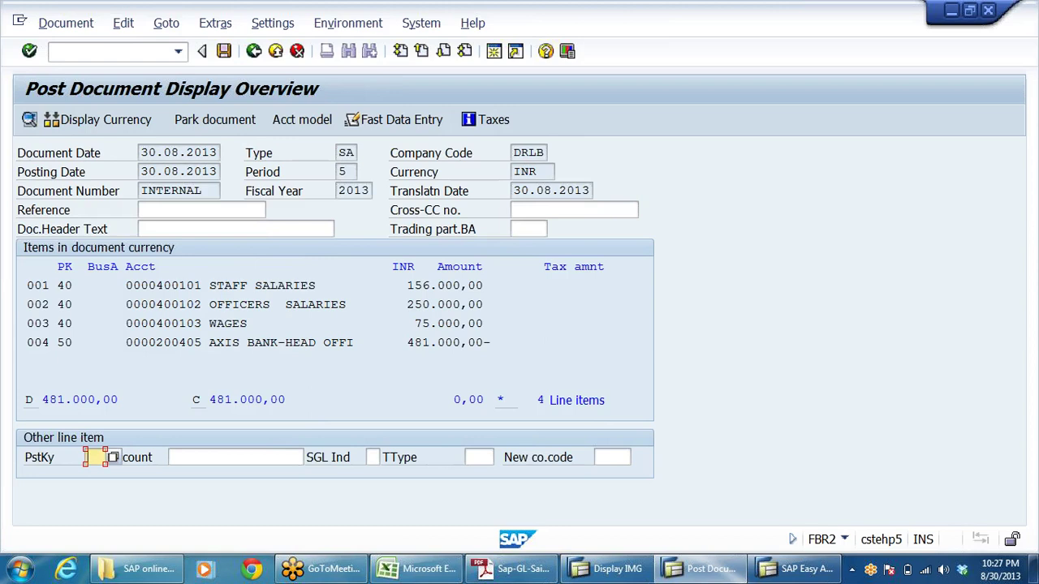
pyautogui.click(224, 50)
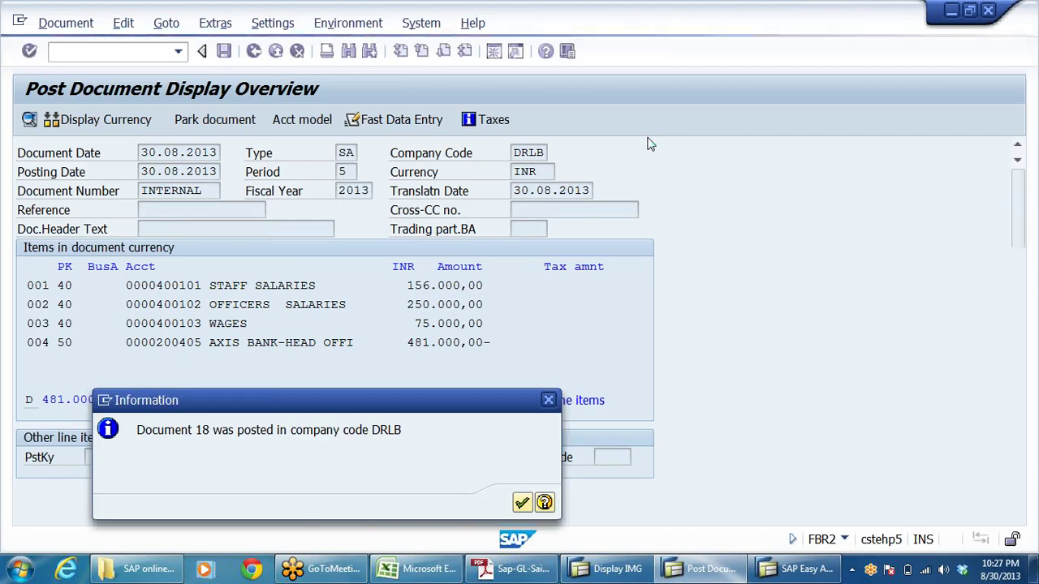
pyautogui.press('Return')
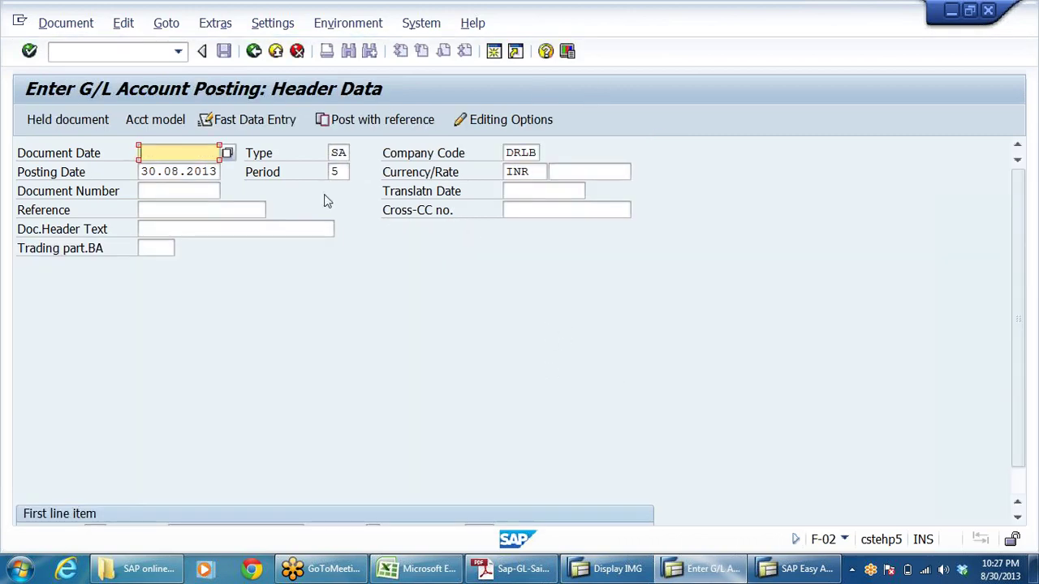
# Exit without keeping the entry, restart F-02, and open Post with reference
pyautogui.click(253, 52)
pyautogui.click(304, 372)
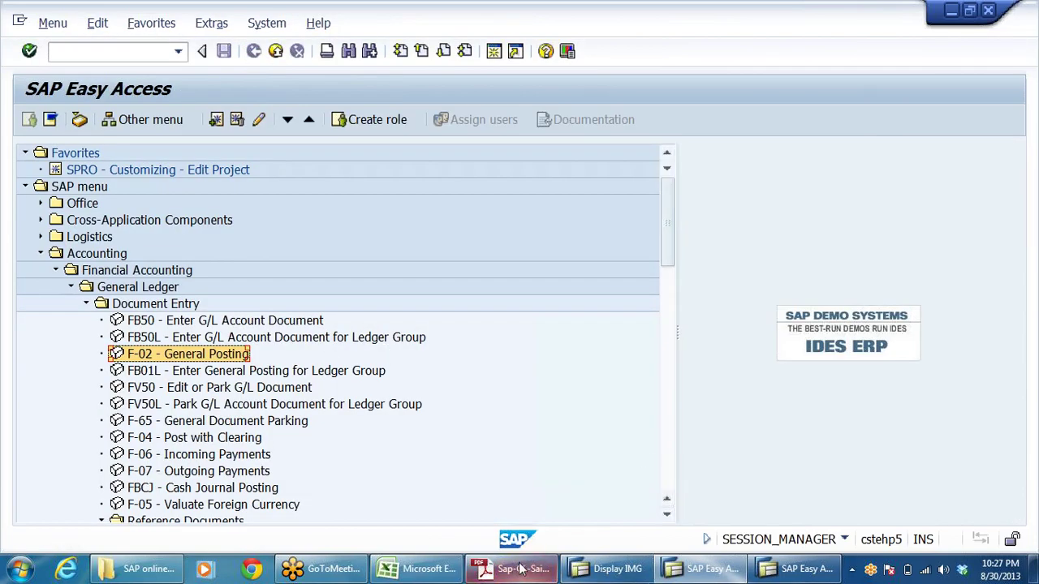
pyautogui.moveTo(501, 568)
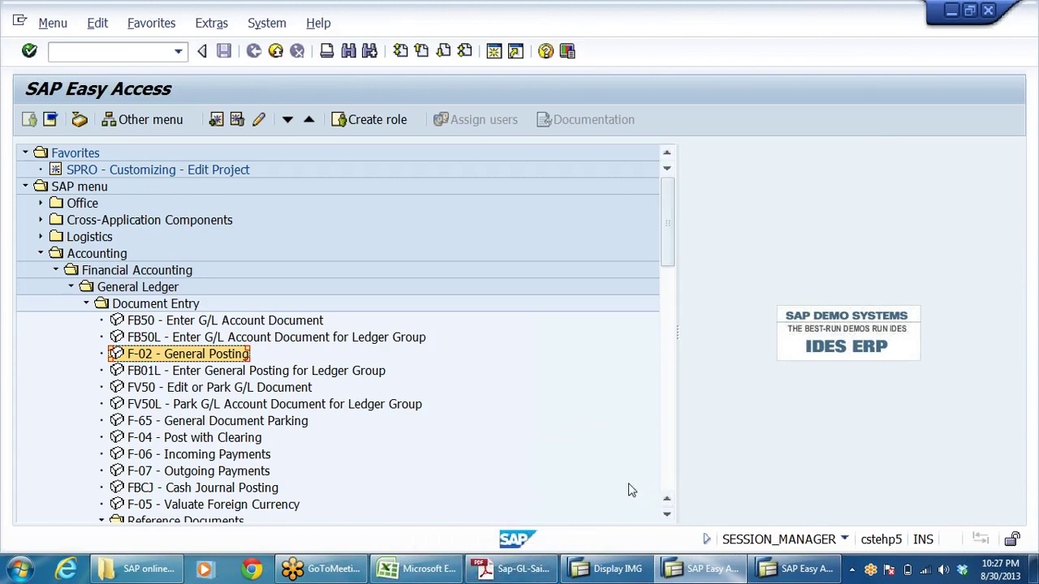
pyautogui.doubleClick(176, 358)
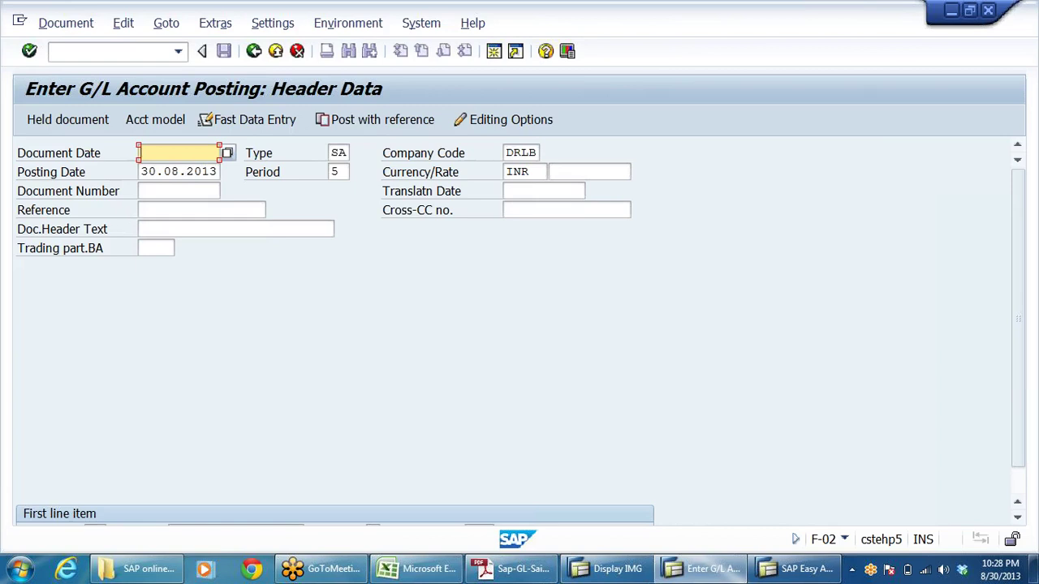
pyautogui.click(375, 121)
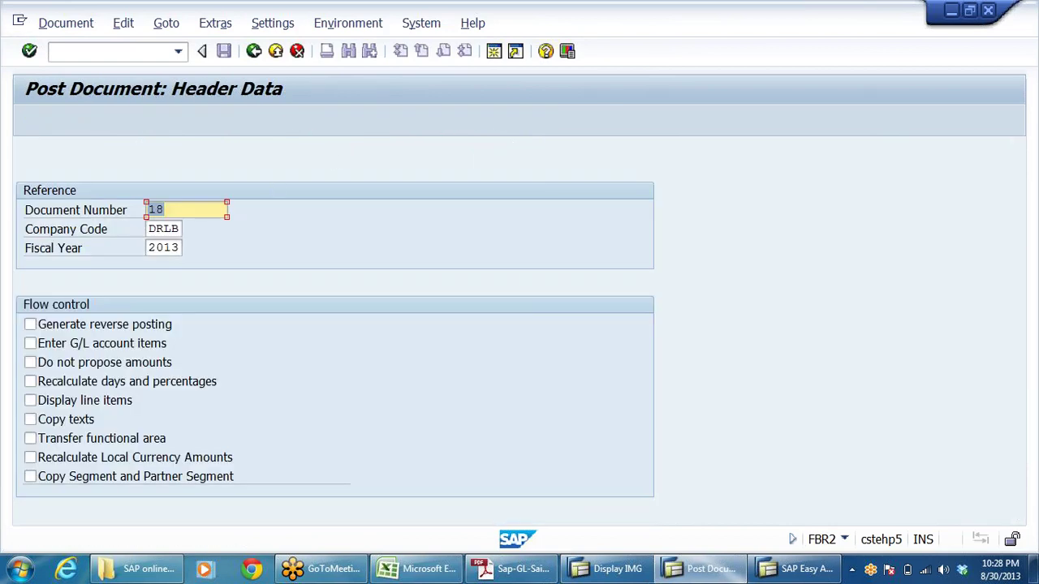
# Load the office rent reference document's line items into the overview
pyautogui.hotkey('shift', 'Home')
pyautogui.write('9')
pyautogui.press('Return')
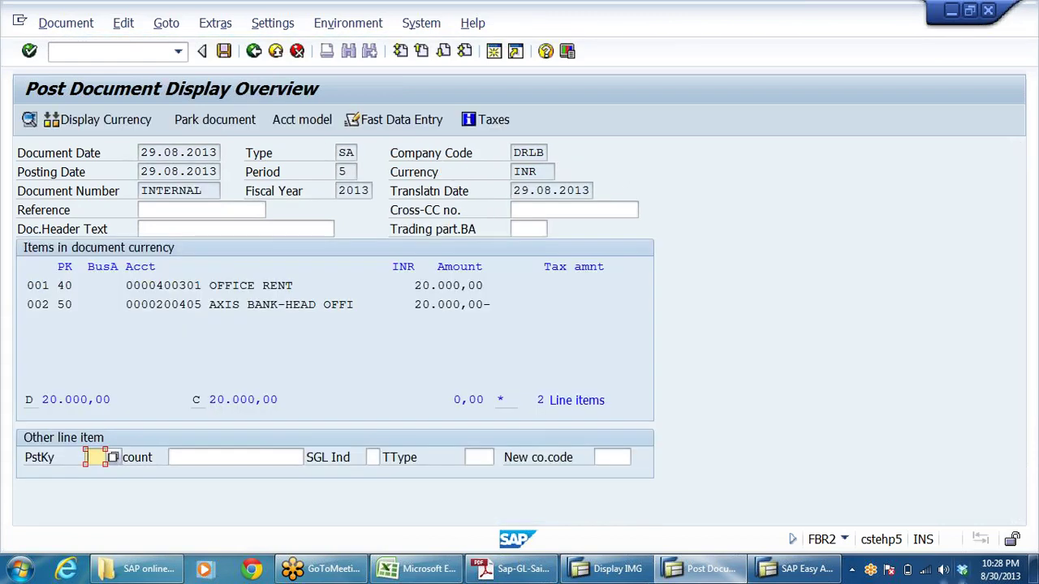
pyautogui.click(943, 570)
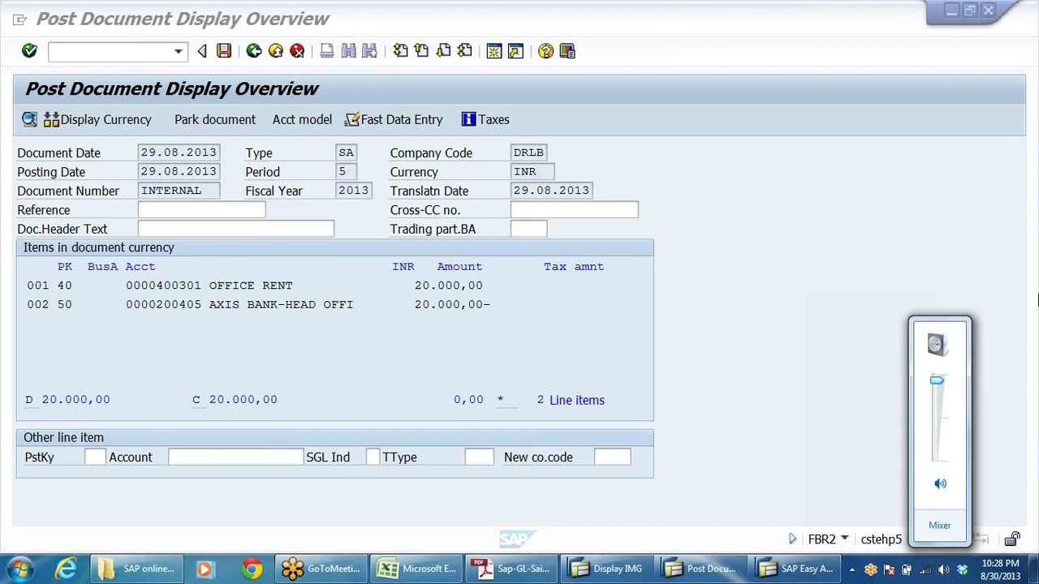
pyautogui.click(1027, 39)
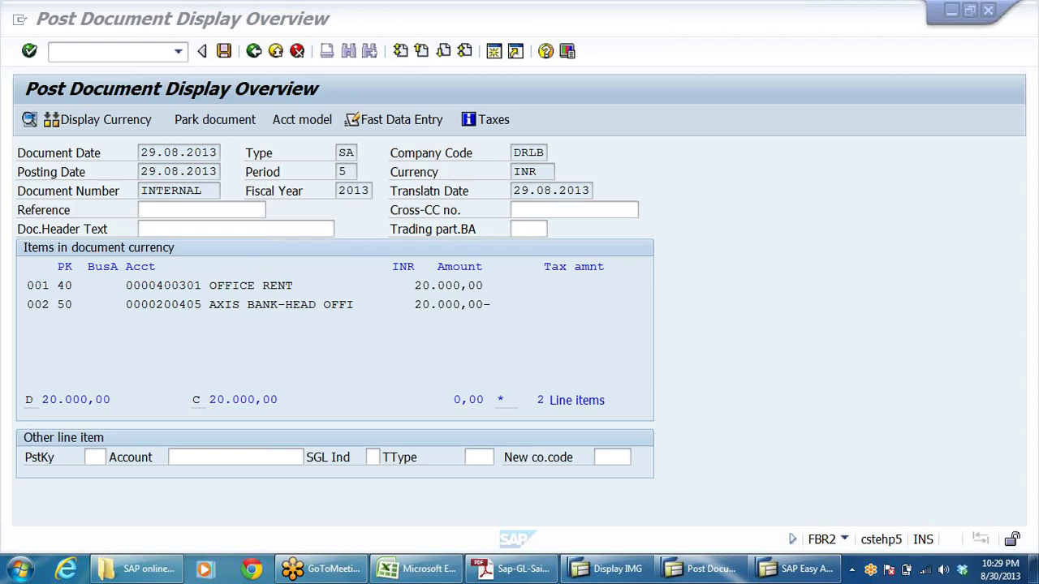
# Change the office rent and Axis Bank amounts to 22000 and post as document 19
pyautogui.doubleClick(432, 286)
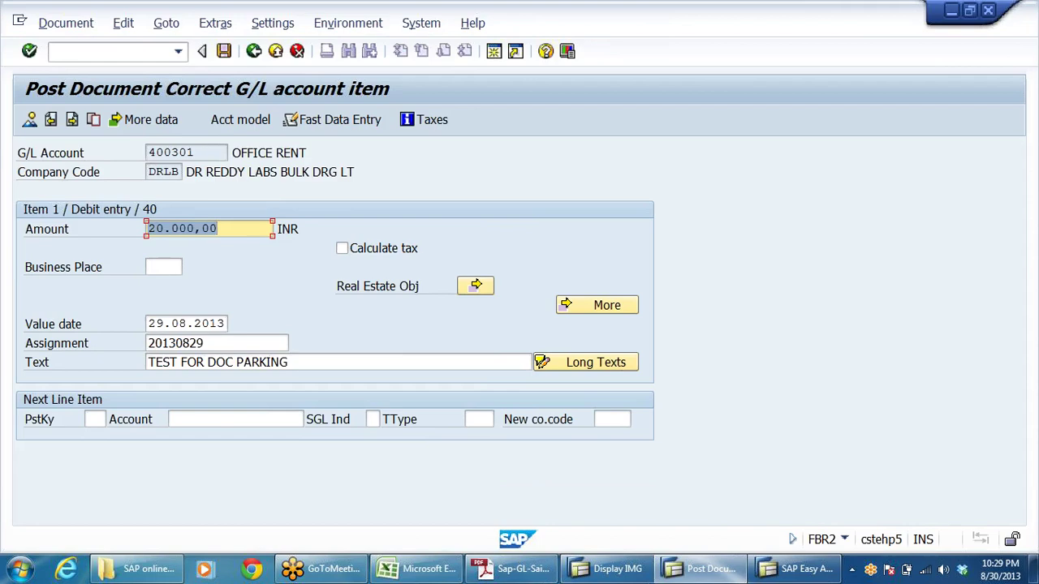
pyautogui.write('22000')
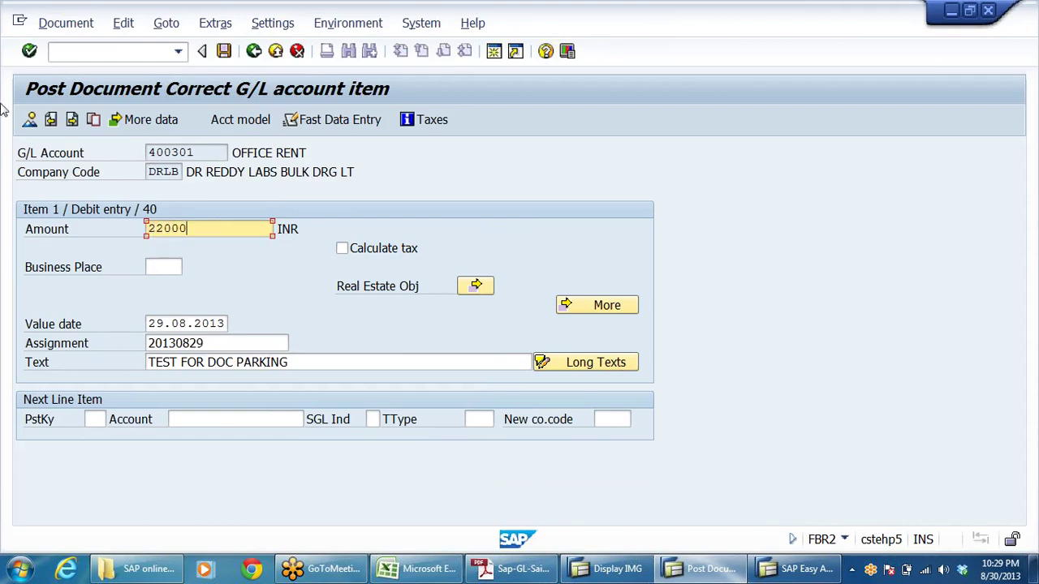
pyautogui.click(31, 120)
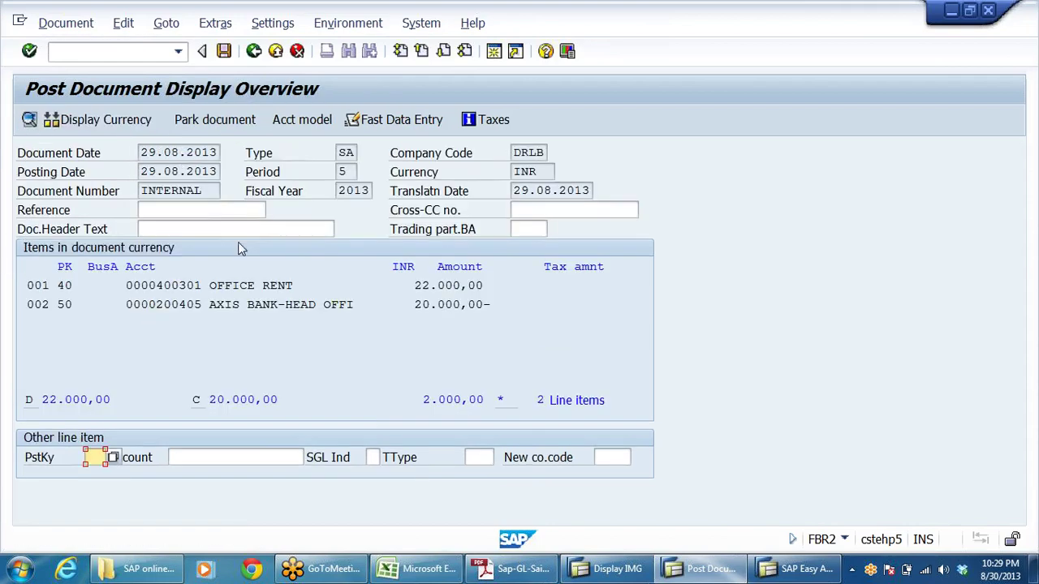
pyautogui.doubleClick(431, 307)
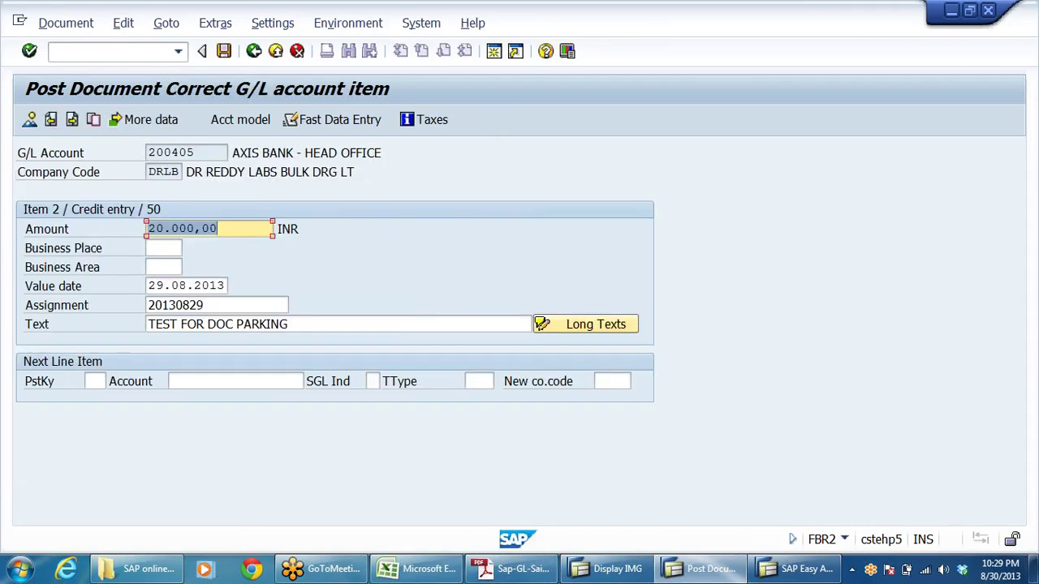
pyautogui.write('22000')
pyautogui.press('Return')
pyautogui.click(30, 119)
pyautogui.click(224, 50)
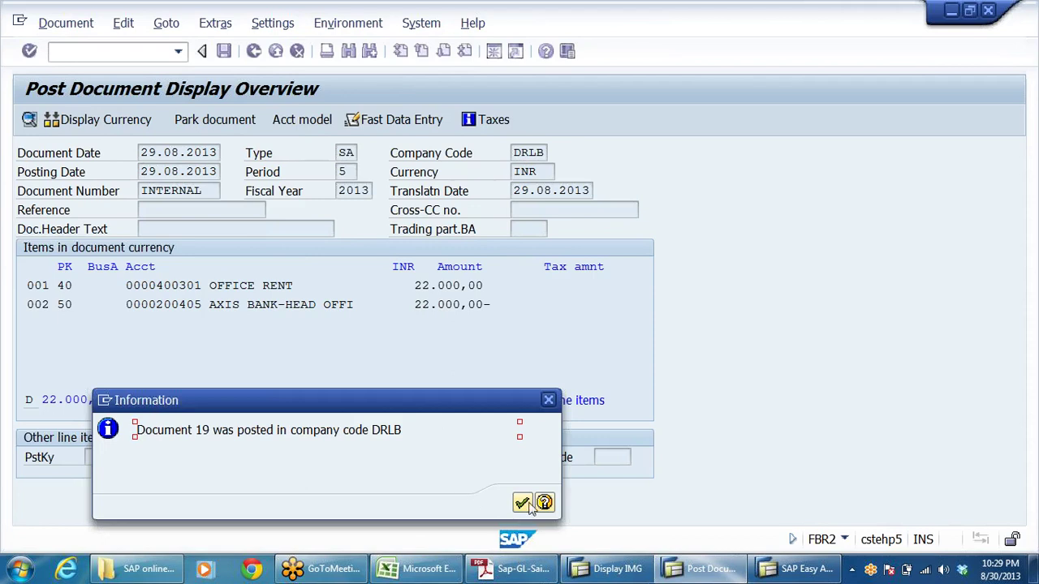
pyautogui.click(524, 504)
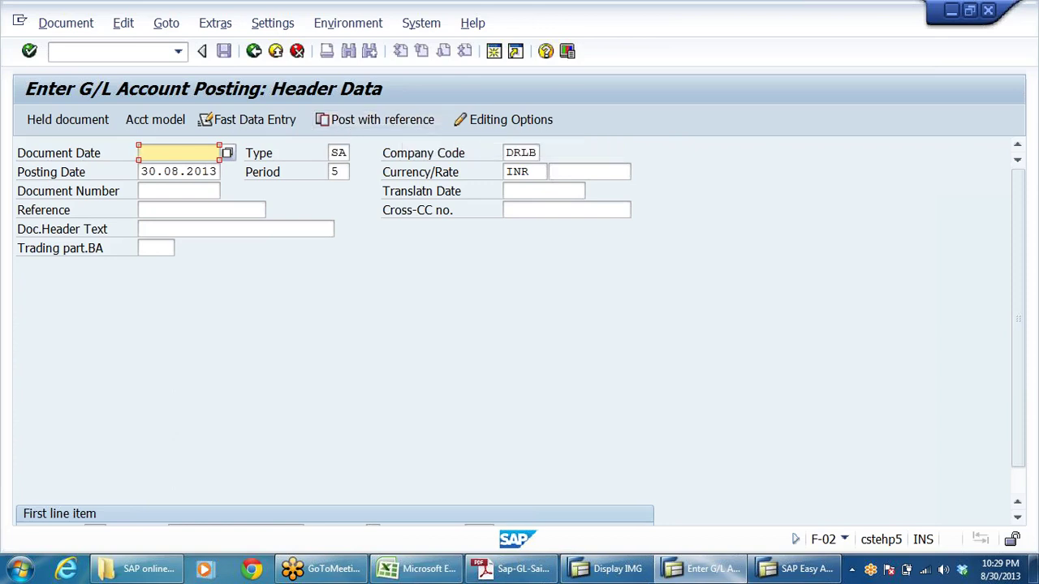
# Highlight the Sample Document and Document Reversal topics in the course notes PDF
pyautogui.click(528, 577)
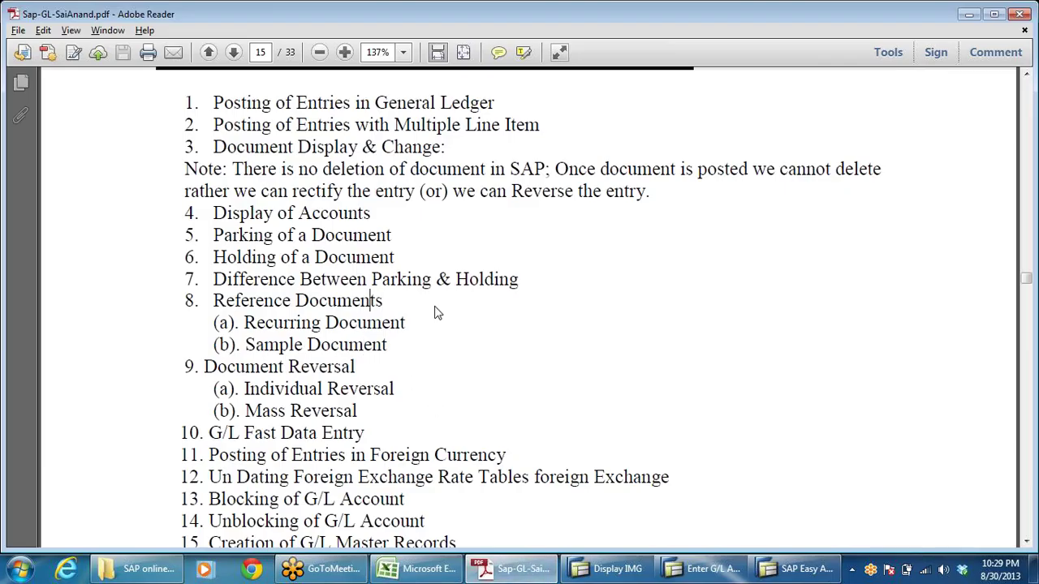
pyautogui.scroll(-3, 371, 300)
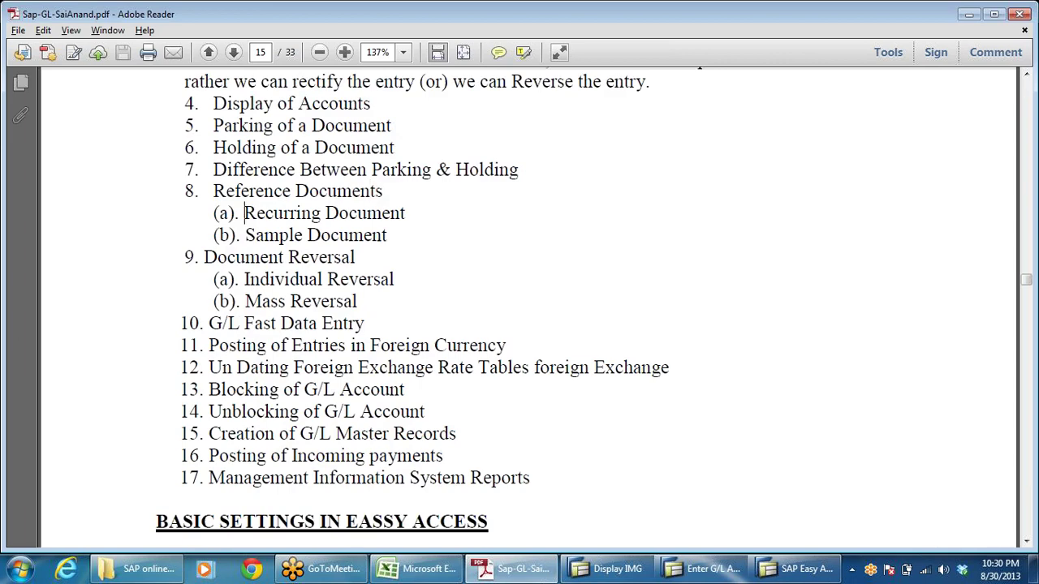
pyautogui.keyDown('shift'); pyautogui.click(244, 212); pyautogui.keyUp('shift')
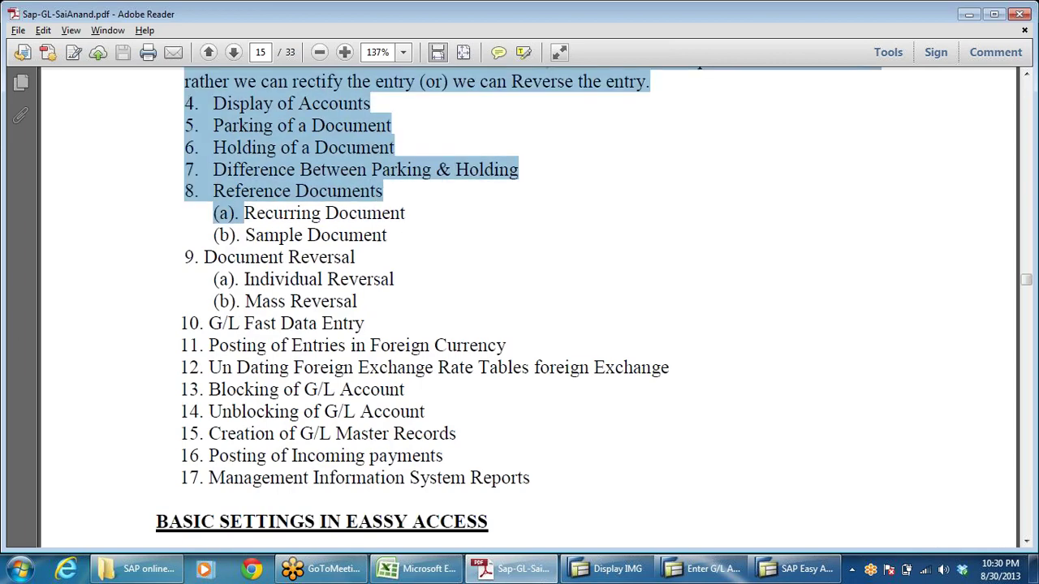
pyautogui.moveTo(246, 235); pyautogui.dragTo(388, 234)
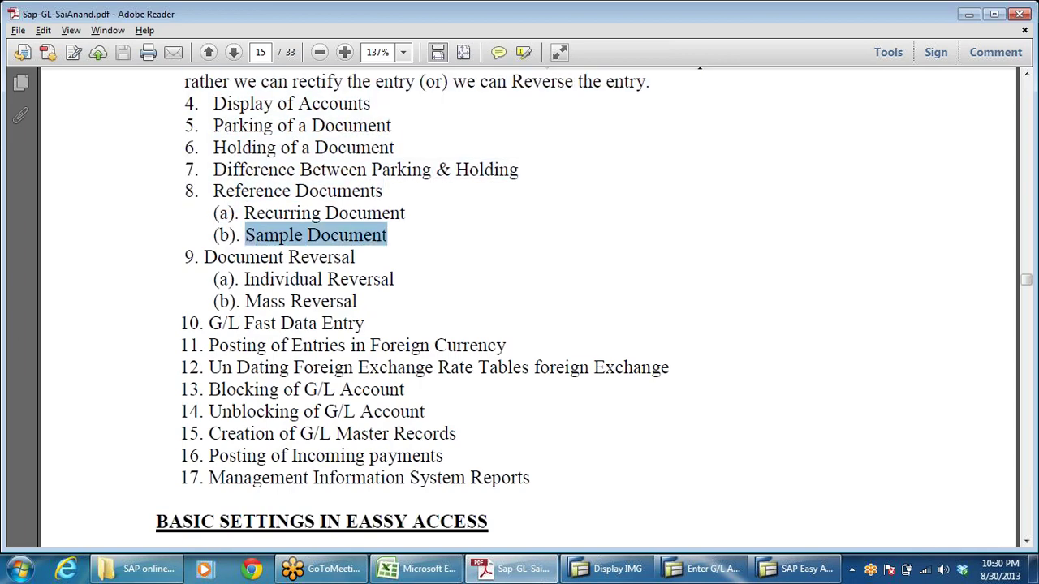
pyautogui.hotkey('shift', 'Up')
pyautogui.press('Right')
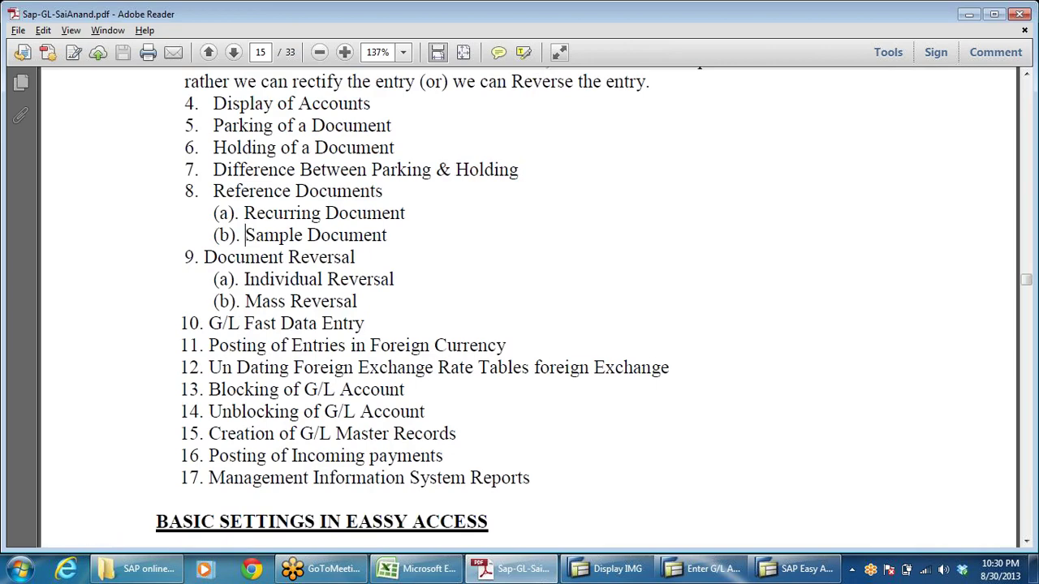
pyautogui.scroll(3, 519, 309)
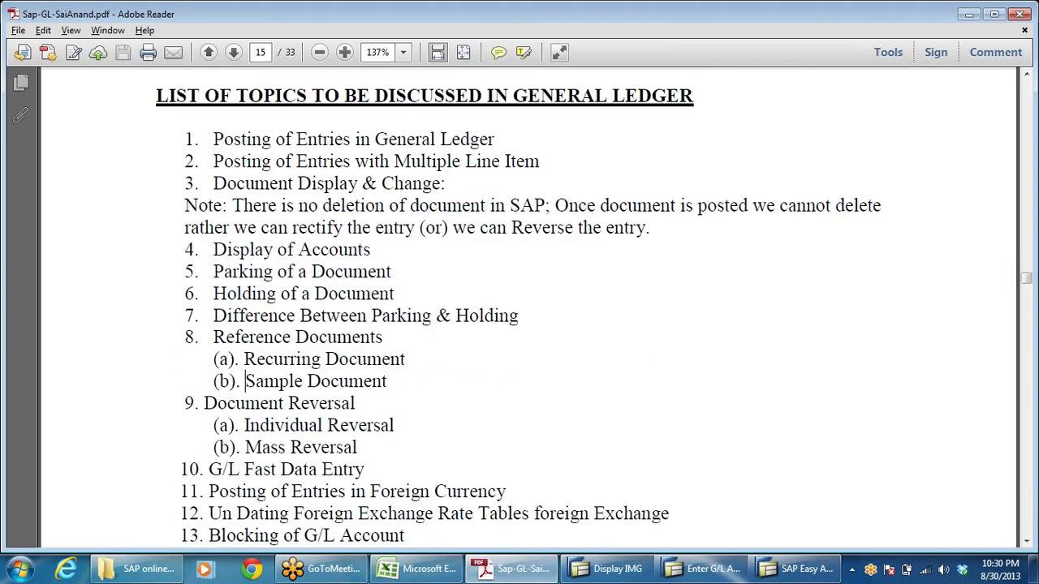
pyautogui.scroll(-5, 520, 308)
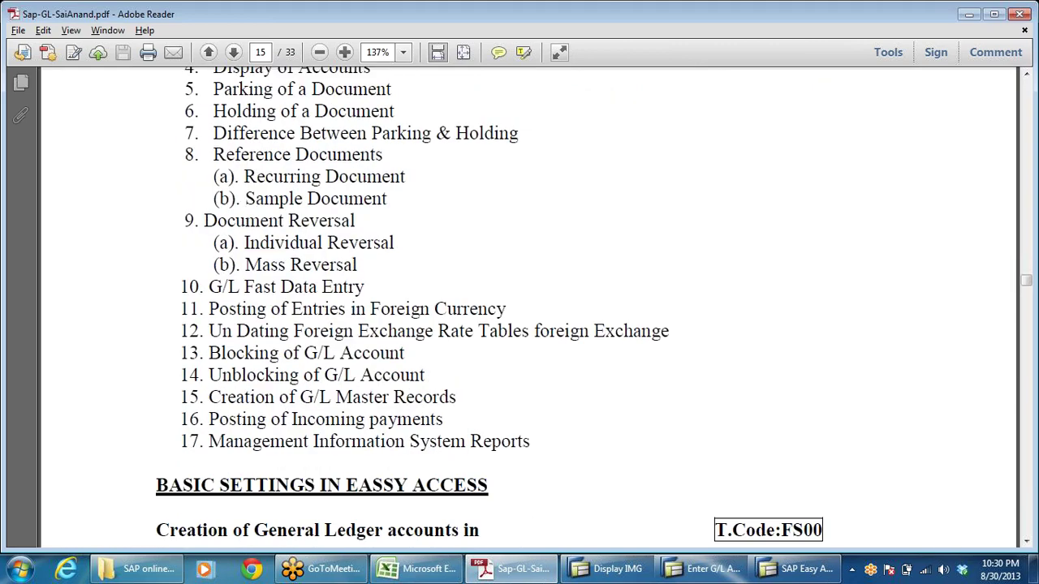
pyautogui.click(335, 221)
pyautogui.moveTo(205, 221); pyautogui.dragTo(429, 242)
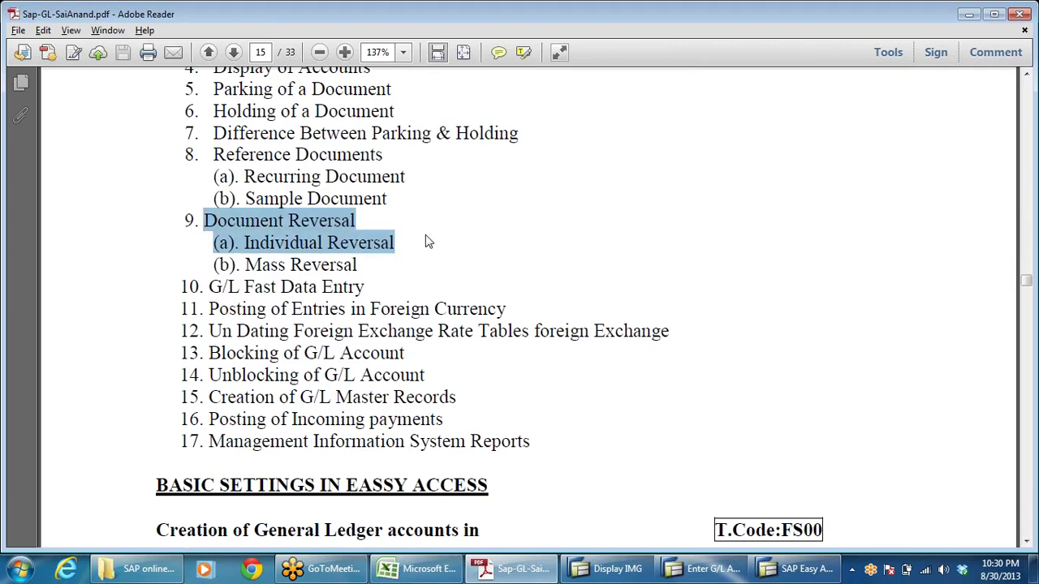
pyautogui.scroll(2, 429, 242)
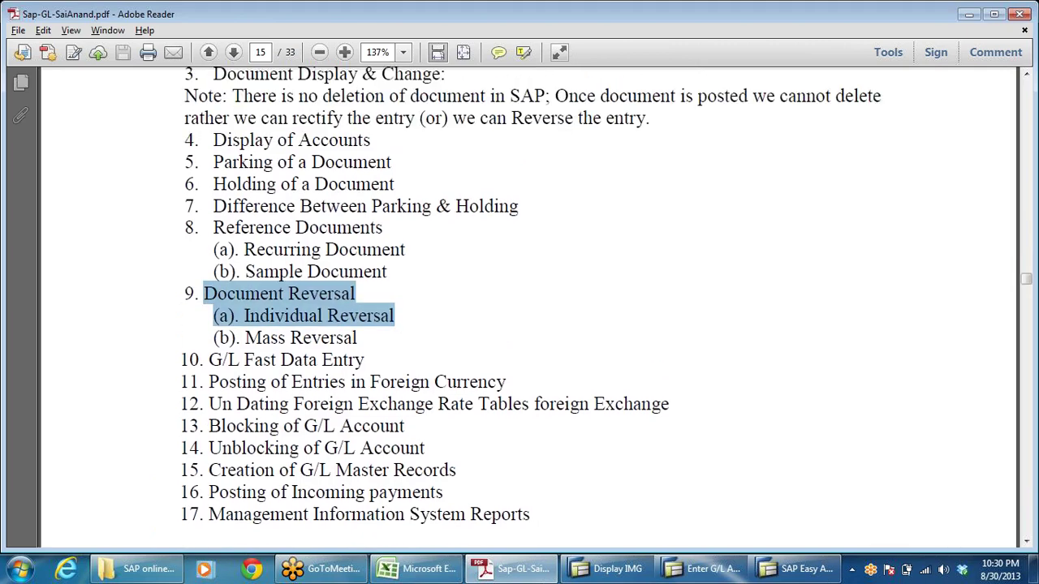
pyautogui.click(218, 250)
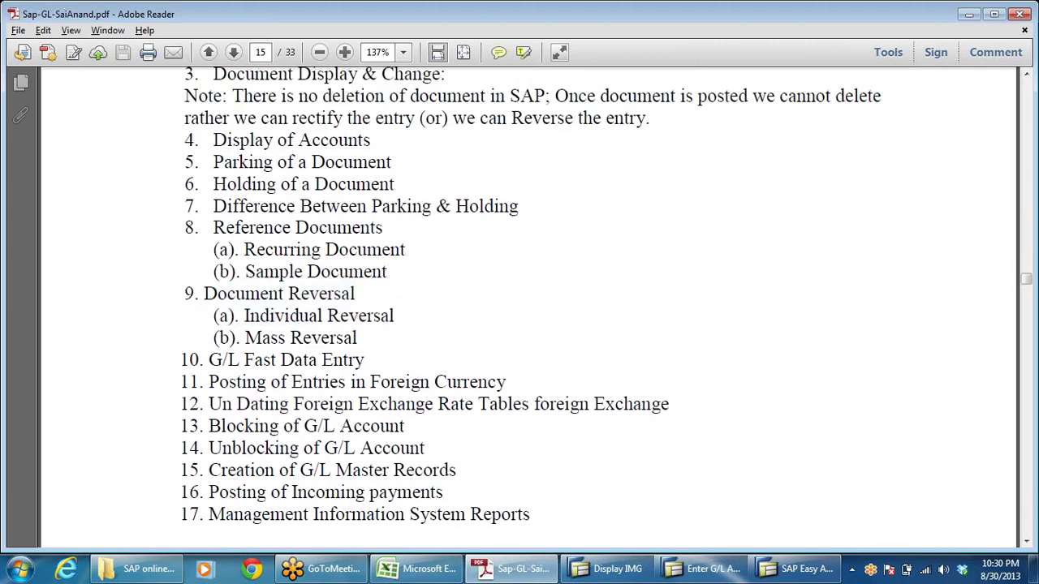
# Mark the G/L Fast Data Entry topic and return to the SAP posting window
pyautogui.scroll(-2, 454, 276)
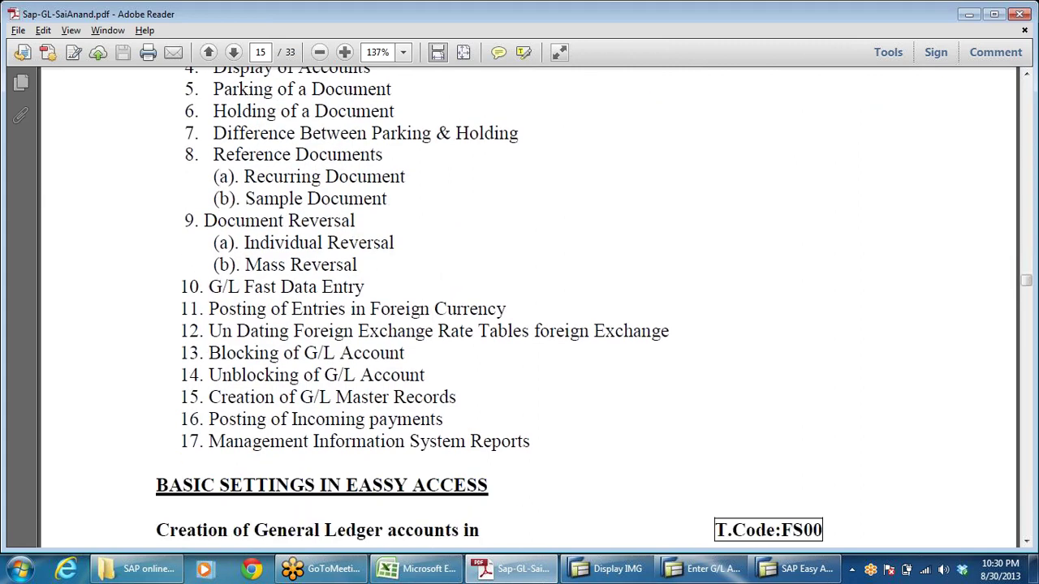
pyautogui.click(318, 243)
pyautogui.moveTo(201, 220); pyautogui.dragTo(373, 289)
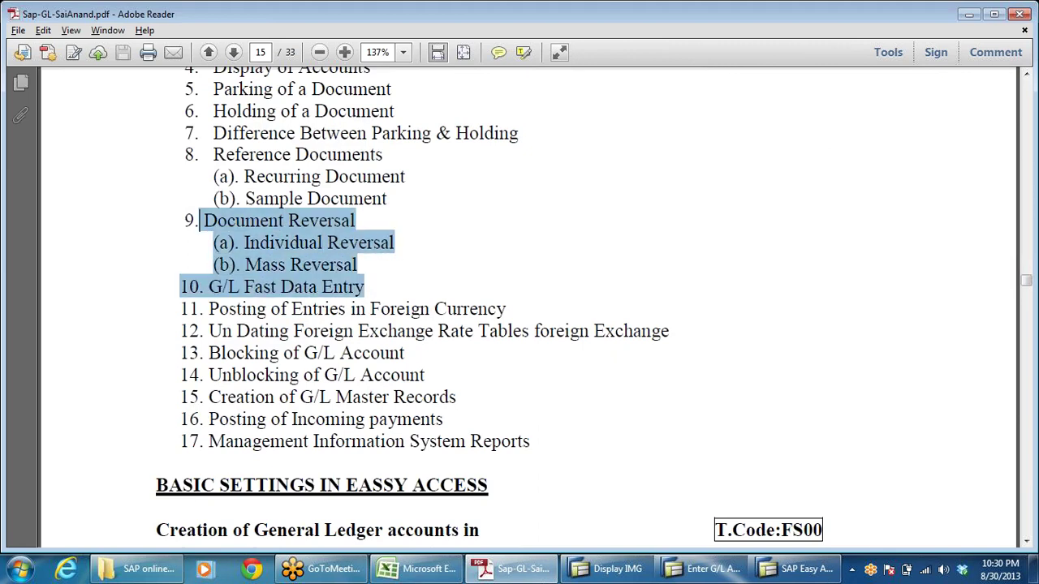
pyautogui.click(391, 276)
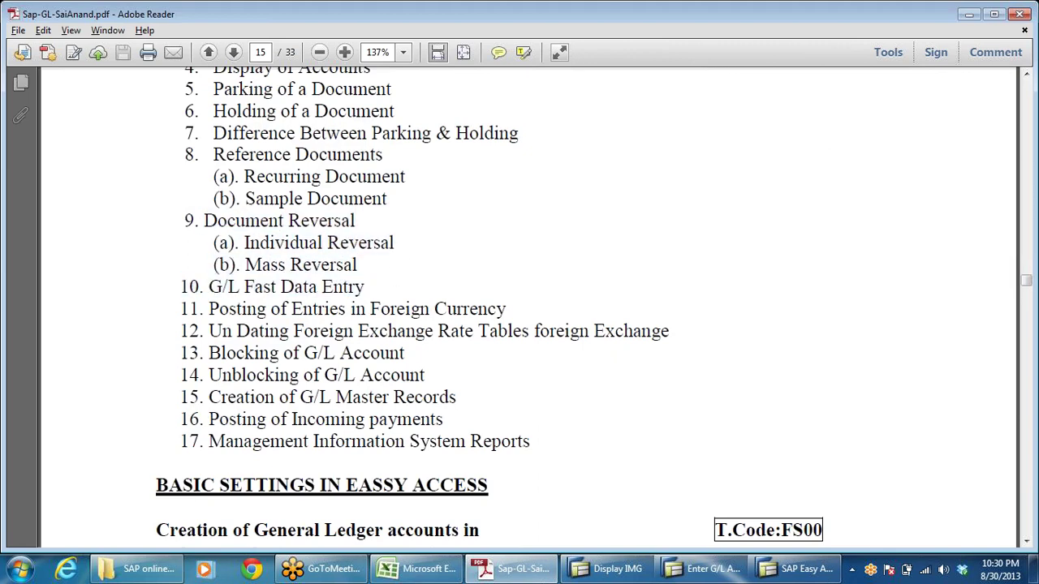
pyautogui.moveTo(244, 287); pyautogui.dragTo(364, 287)
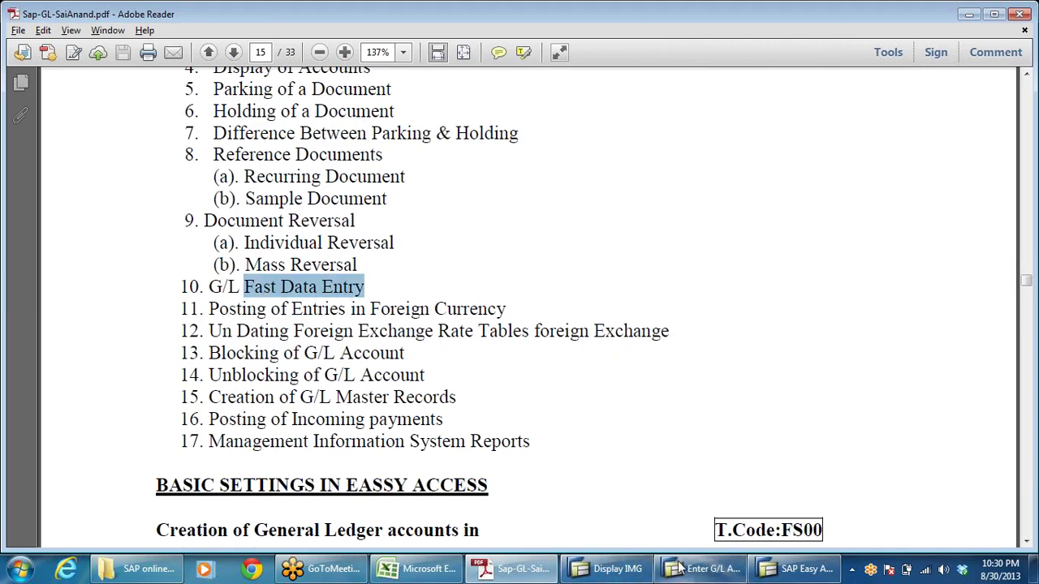
pyautogui.click(708, 569)
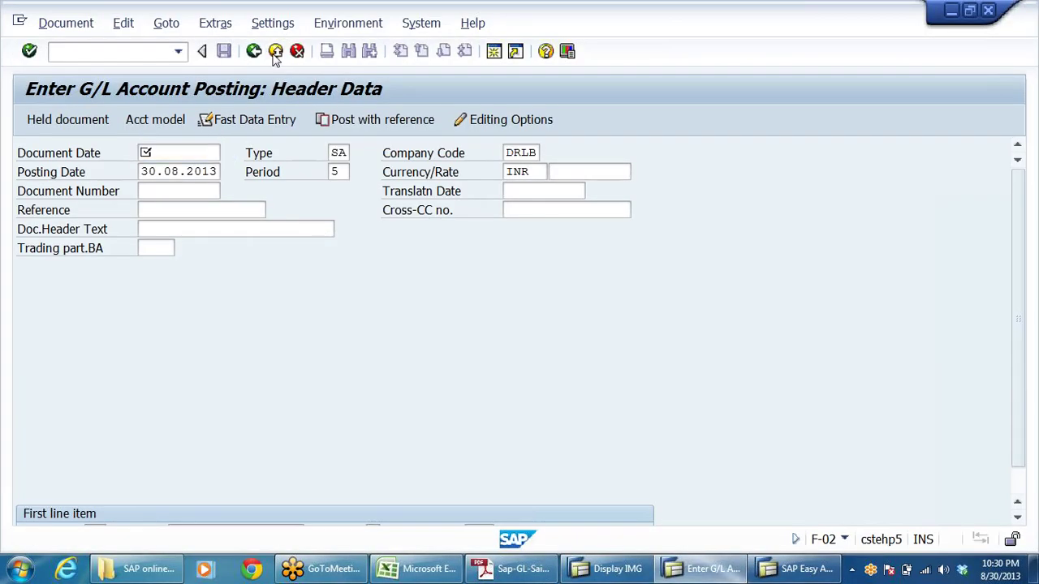
# Discard the current posting entry and restart the F-02 General Posting transaction
pyautogui.click(275, 51)
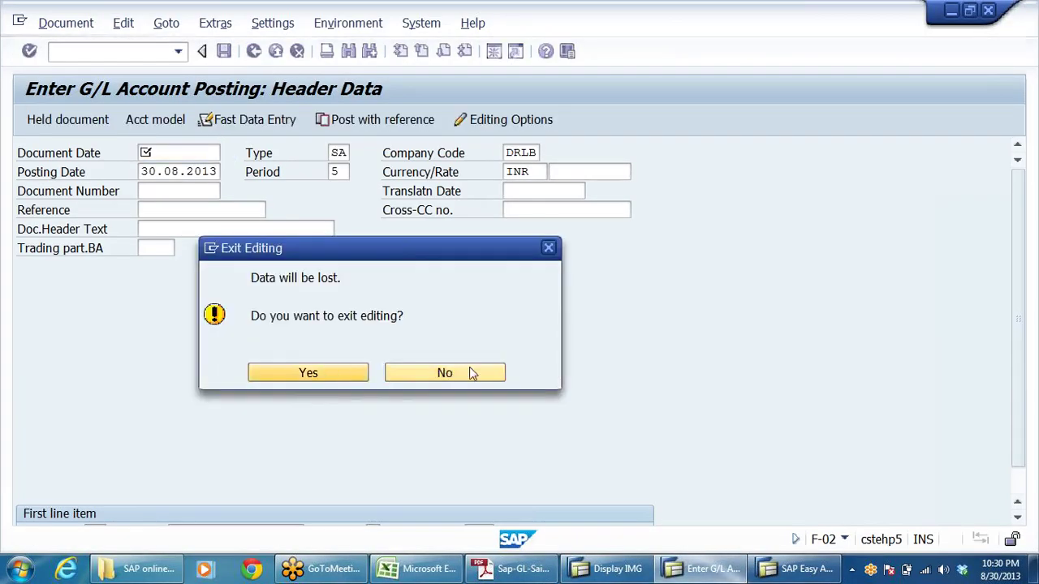
pyautogui.click(473, 373)
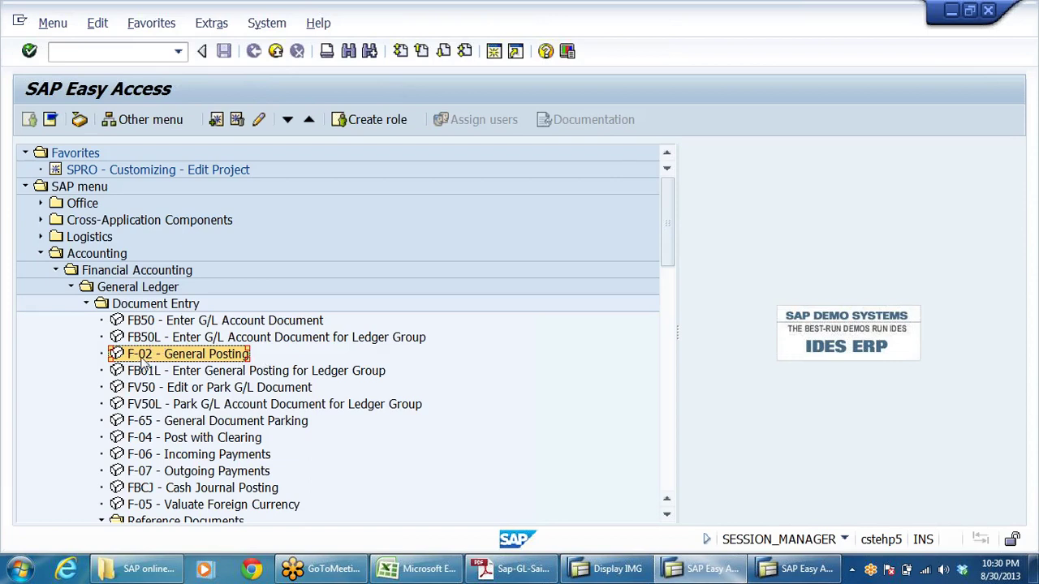
pyautogui.doubleClick(143, 359)
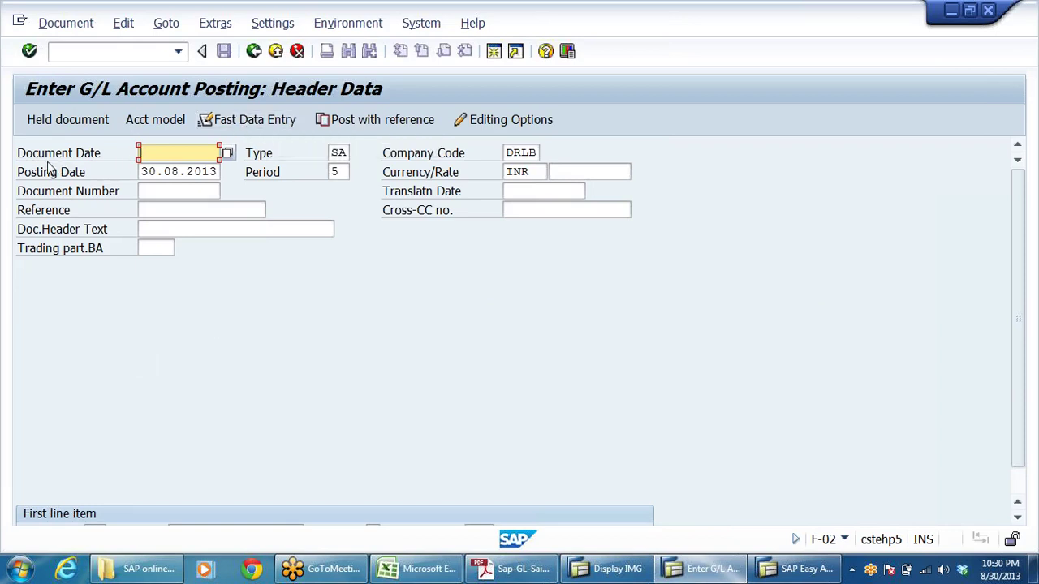
# Set document date 30.08.2013 and switch to fast data entry of G/L account items
pyautogui.press('BackSpace')
pyautogui.press('Down')
pyautogui.press('Return')
pyautogui.click(241, 124)
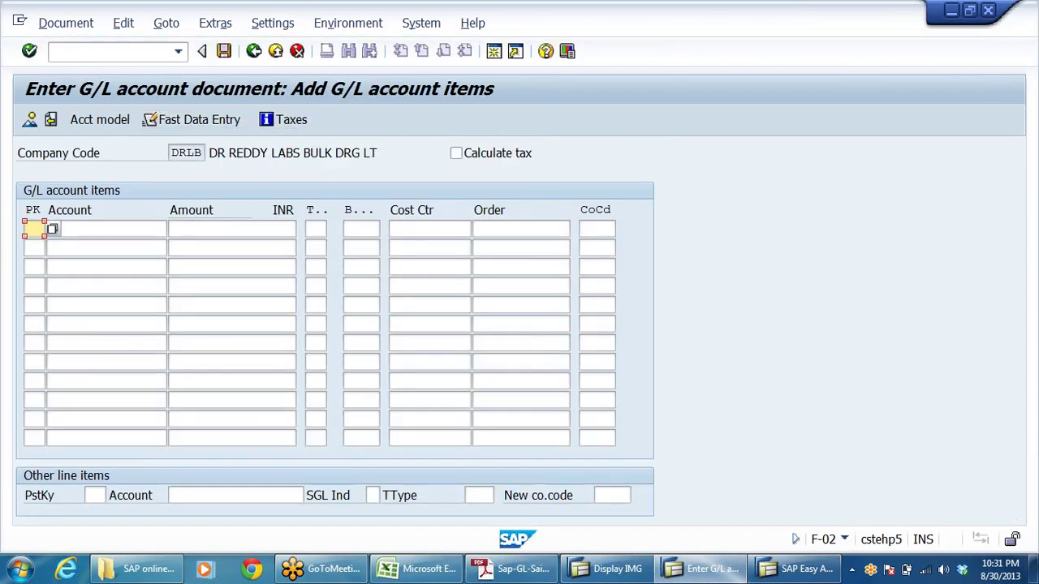
# Enter posting key 40 lines for accounts 400101 and 400102, plus key 40 in row 3
pyautogui.write('40')
pyautogui.click(106, 229)
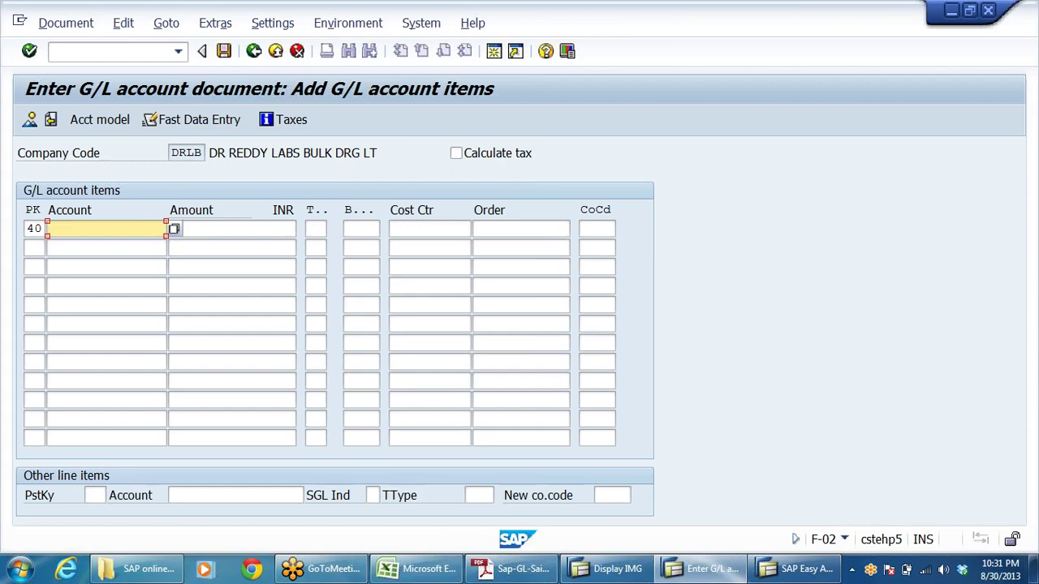
pyautogui.write('400101')
pyautogui.click(34, 247)
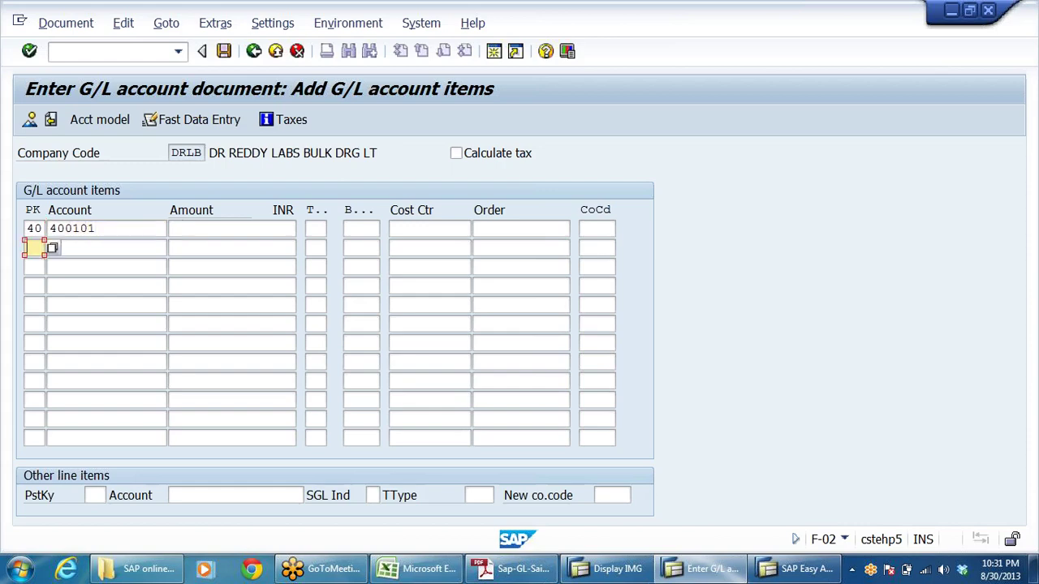
pyautogui.write('40')
pyautogui.press('Tab')
pyautogui.write('400102')
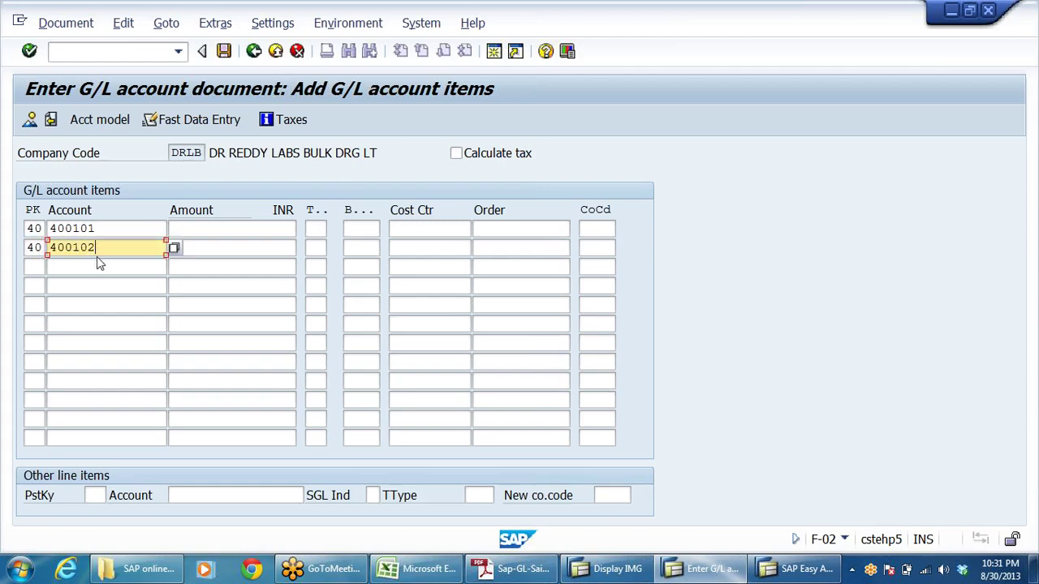
pyautogui.click(34, 266)
pyautogui.write('40')
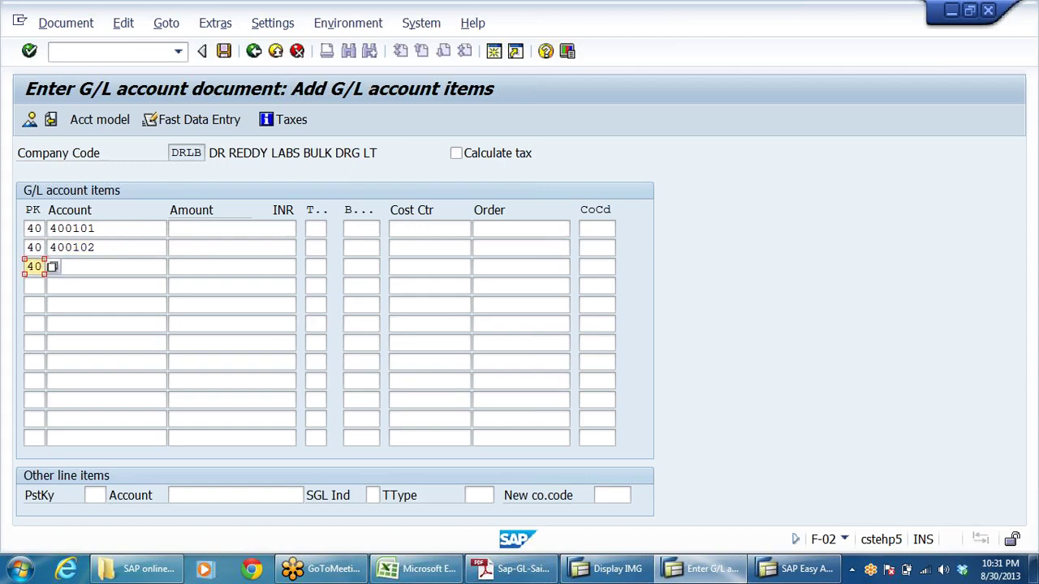
# Fill rows 3 and 4 with accounts 400103 and 400104, giving row 4 posting key 40
pyautogui.click(81, 247)
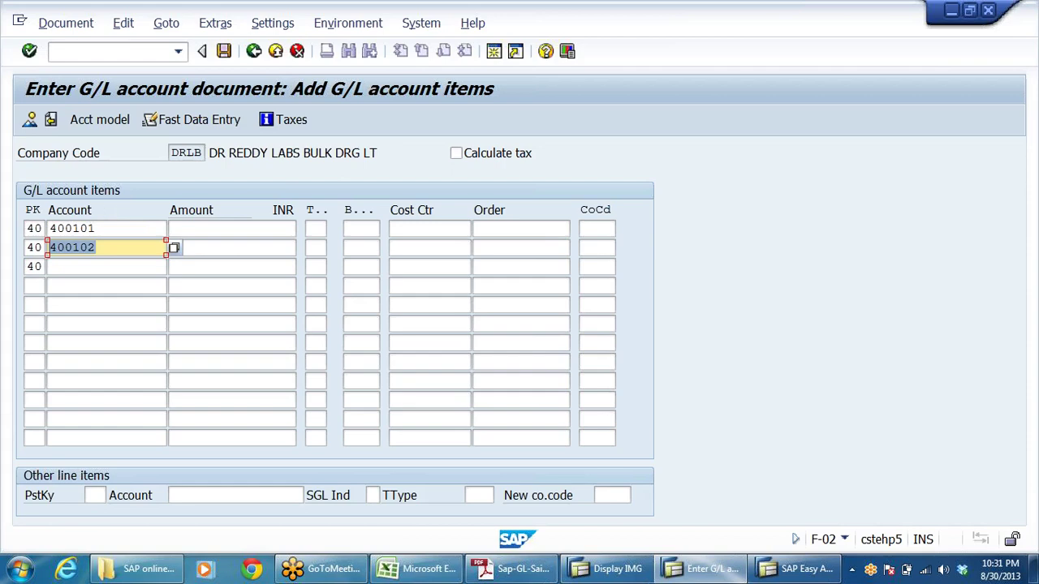
pyautogui.press('Down')
pyautogui.write('400102')
pyautogui.press('Down')
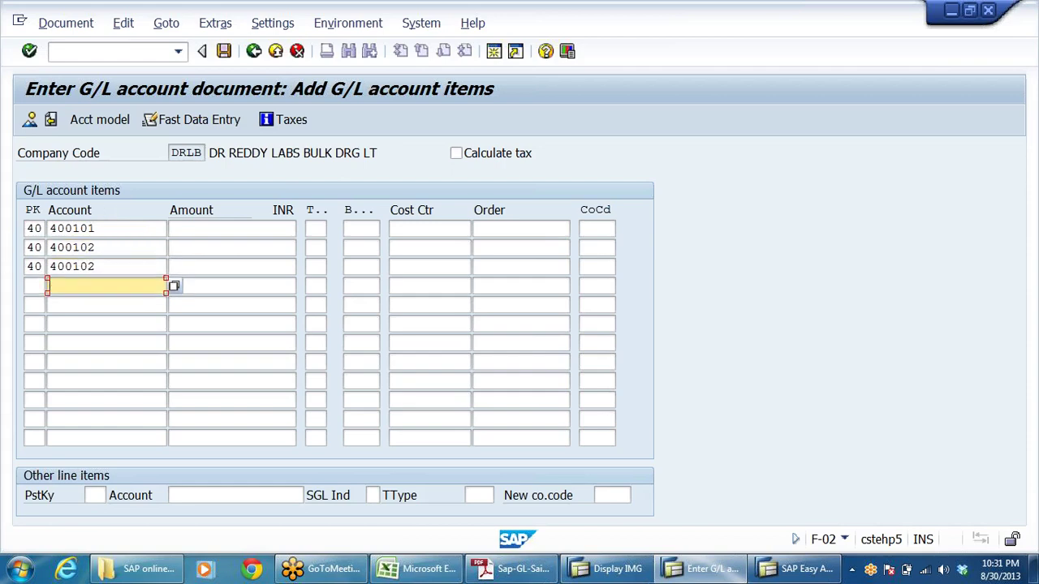
pyautogui.write('400102')
pyautogui.press('BackSpace')
pyautogui.write('3')
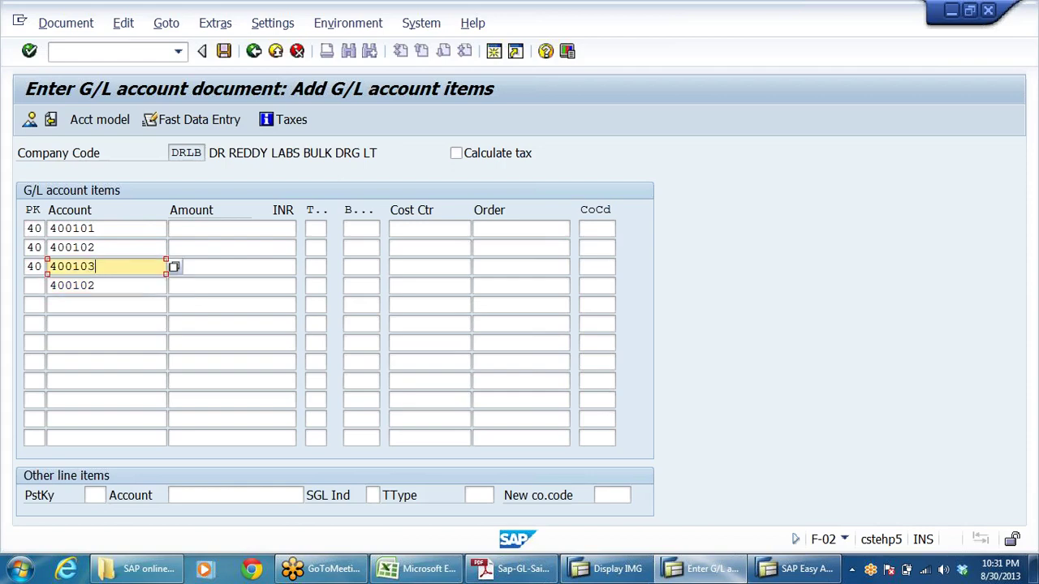
pyautogui.press('Down')
pyautogui.press('BackSpace')
pyautogui.write('4')
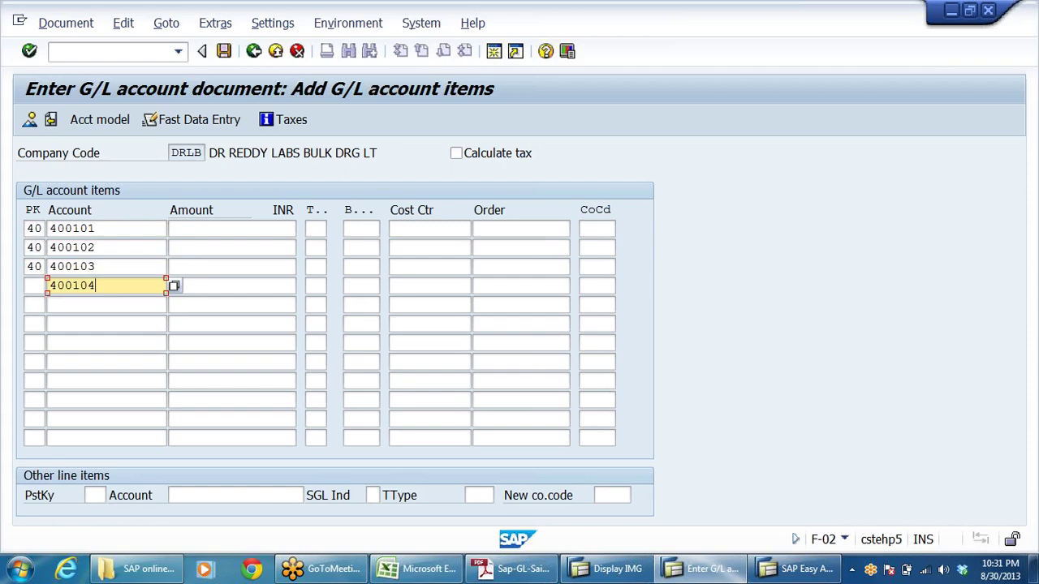
pyautogui.hotkey('shift', 'Tab')
pyautogui.write('40')
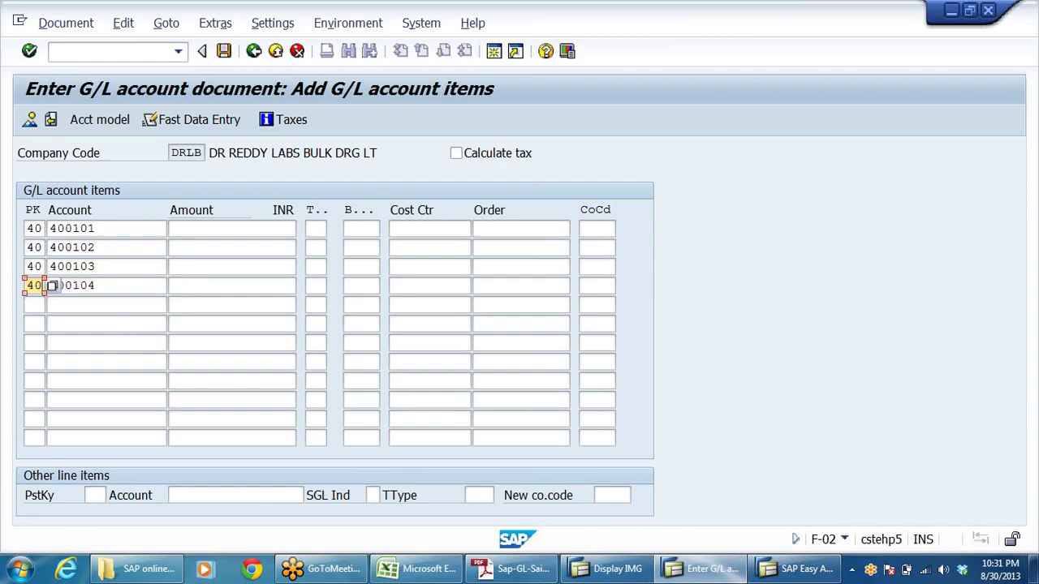
# Add posting key 40 lines for accounts 400301 and 400302 in rows 5 and 6
pyautogui.click(34, 304)
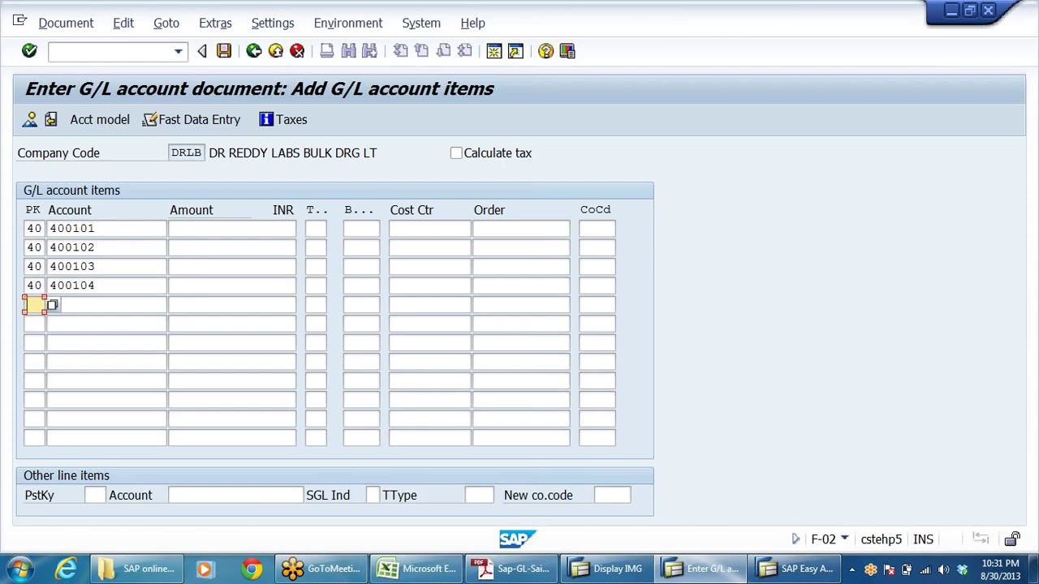
pyautogui.write('40')
pyautogui.press('Tab')
pyautogui.write('400301')
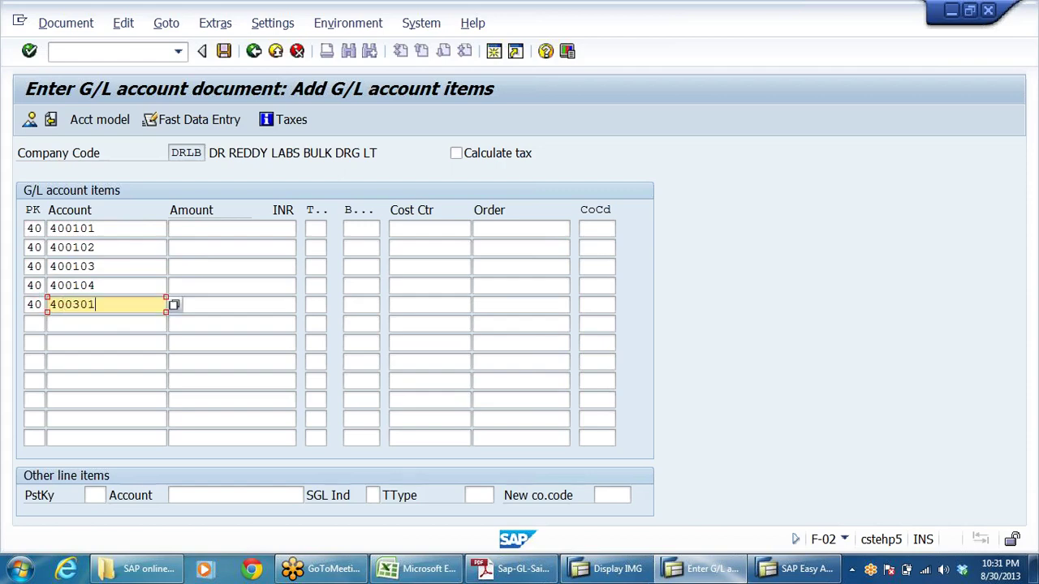
pyautogui.click(34, 324)
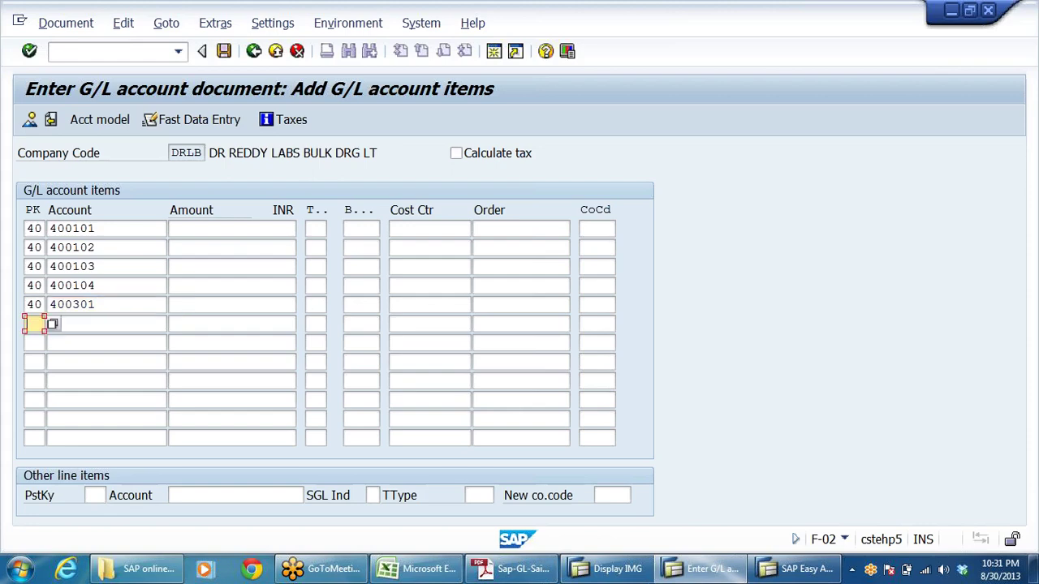
pyautogui.write('40')
pyautogui.press('Tab')
pyautogui.write('400302')
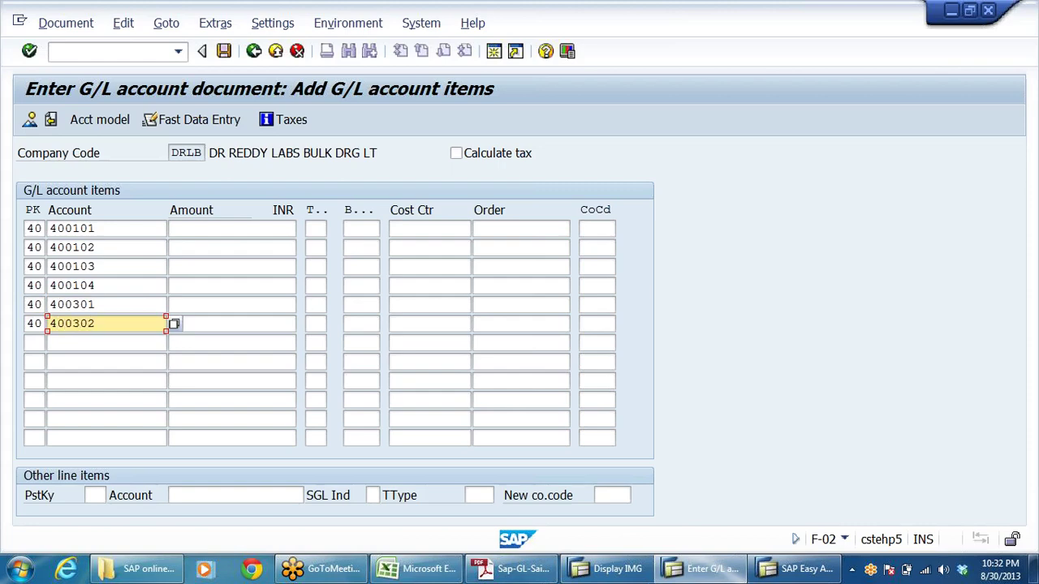
pyautogui.press('Return')
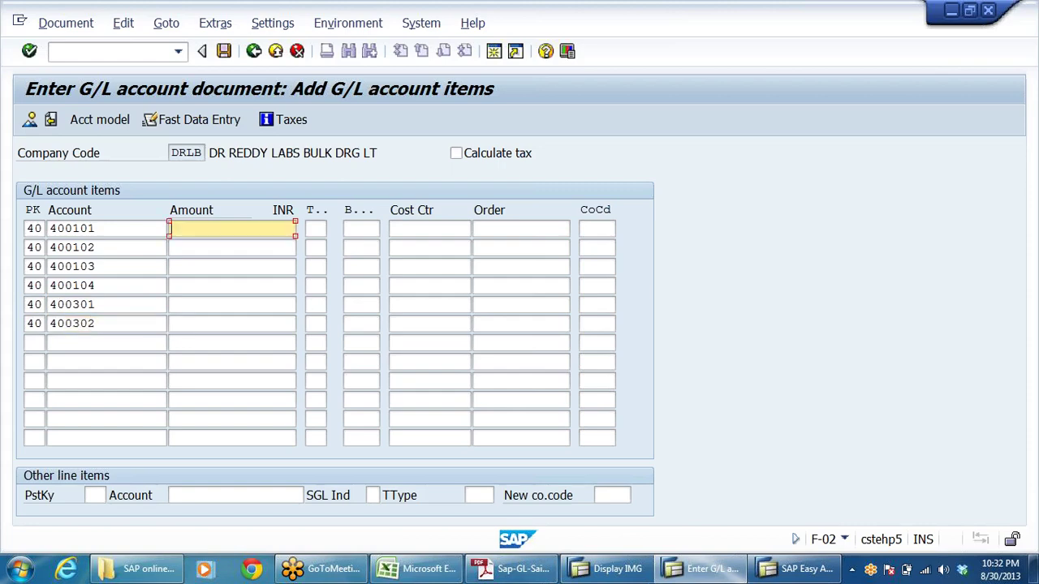
# Enter amounts 1000000 for 400101, 20000 for 400102 and 50000 for 400103
pyautogui.write('10000')
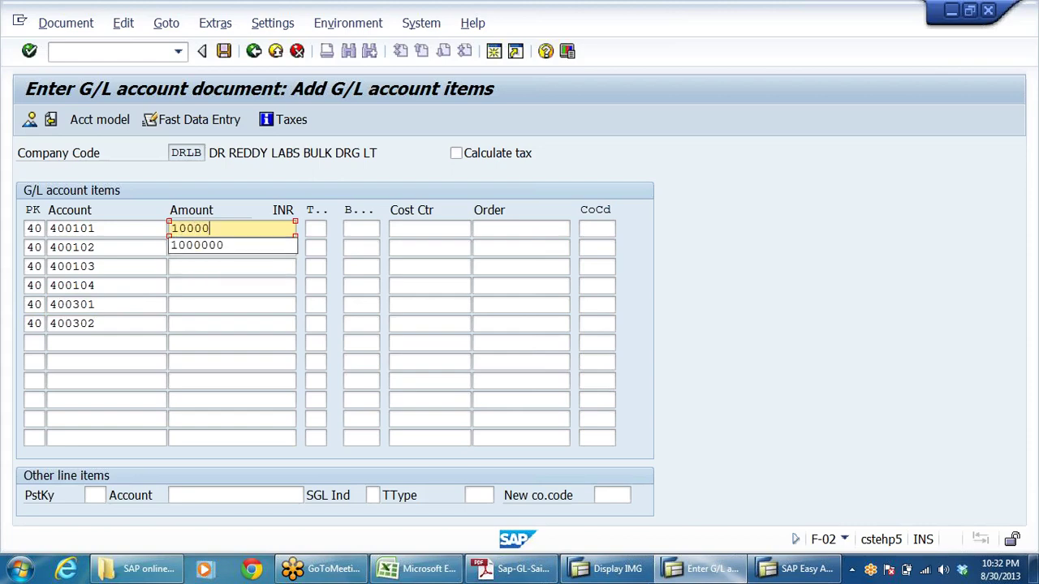
pyautogui.click(223, 250)
pyautogui.click(241, 247)
pyautogui.write('20000')
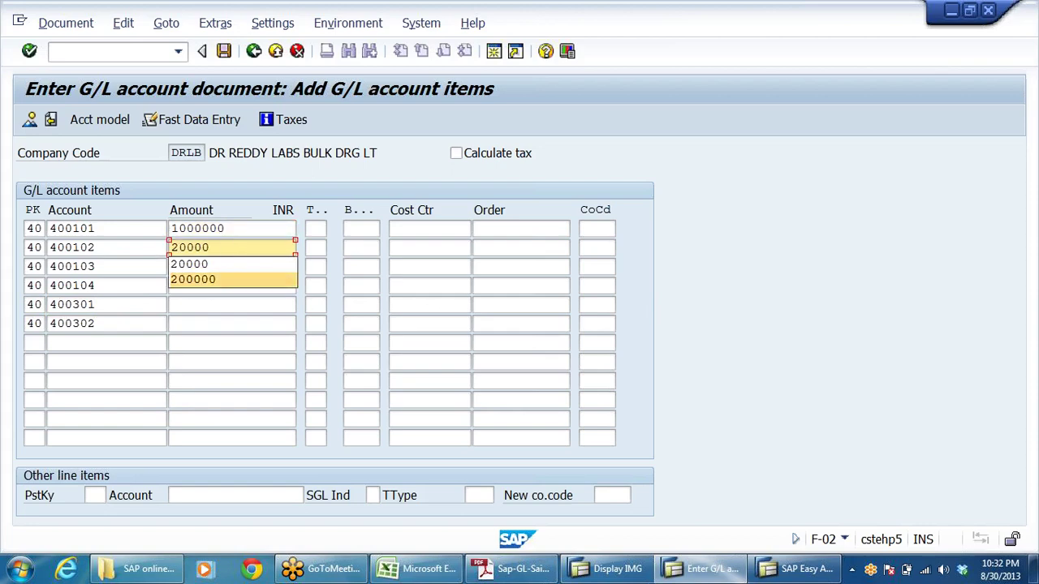
pyautogui.click(232, 361)
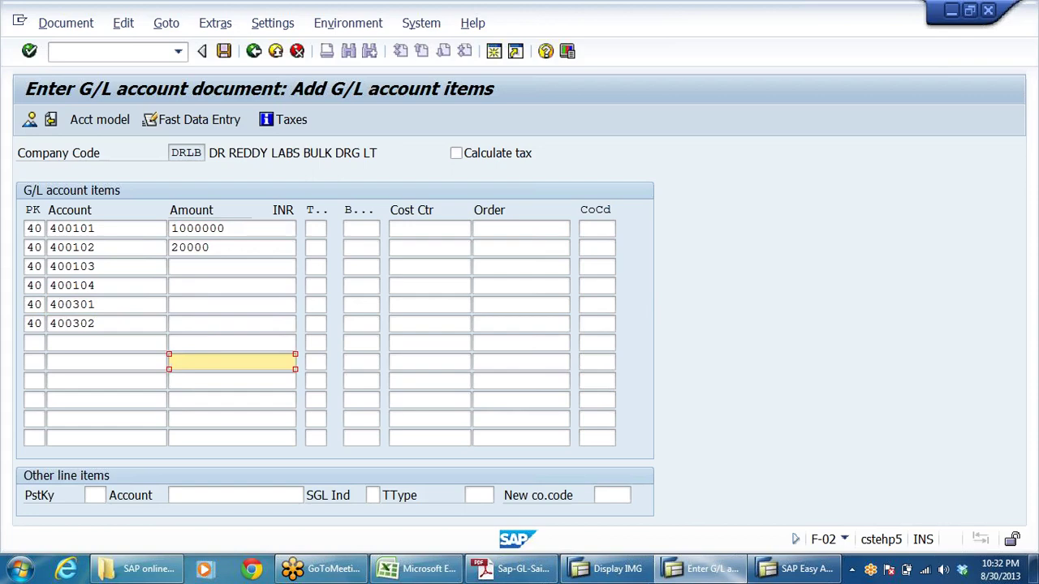
pyautogui.click(232, 266)
pyautogui.write('50000')
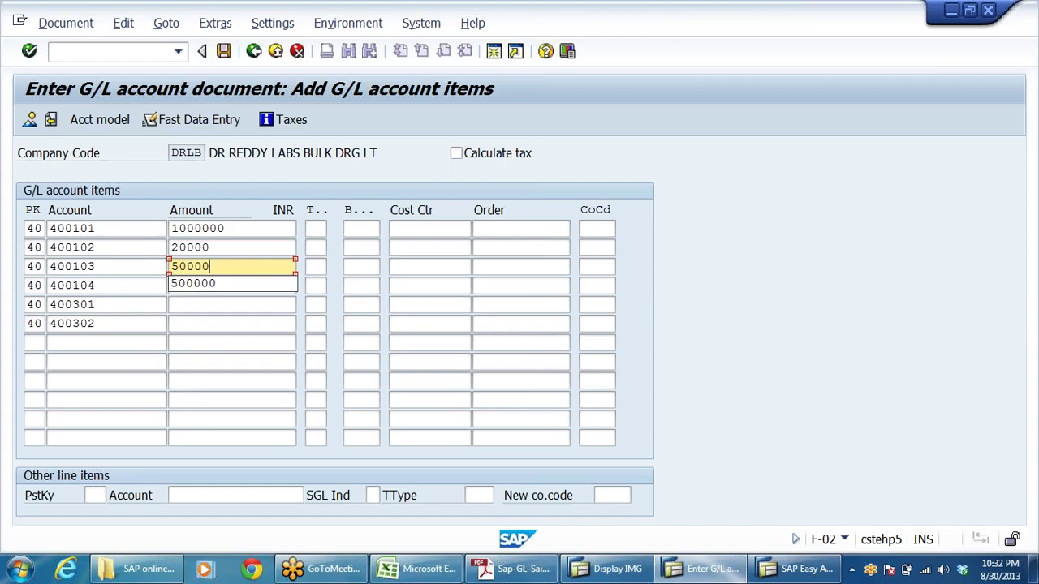
pyautogui.press('Escape')
pyautogui.click(231, 285)
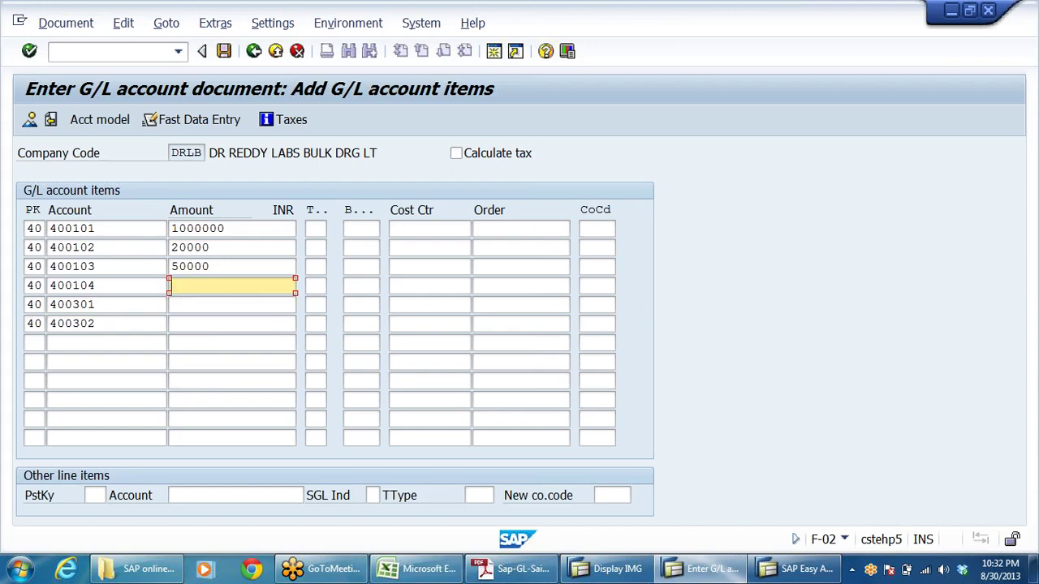
# Enter amounts 780000, 45000 and 560000 for accounts 400104, 400301 and 400302, and start a new line with posting key 50
pyautogui.write('780000')
pyautogui.click(231, 304)
pyautogui.write('45000')
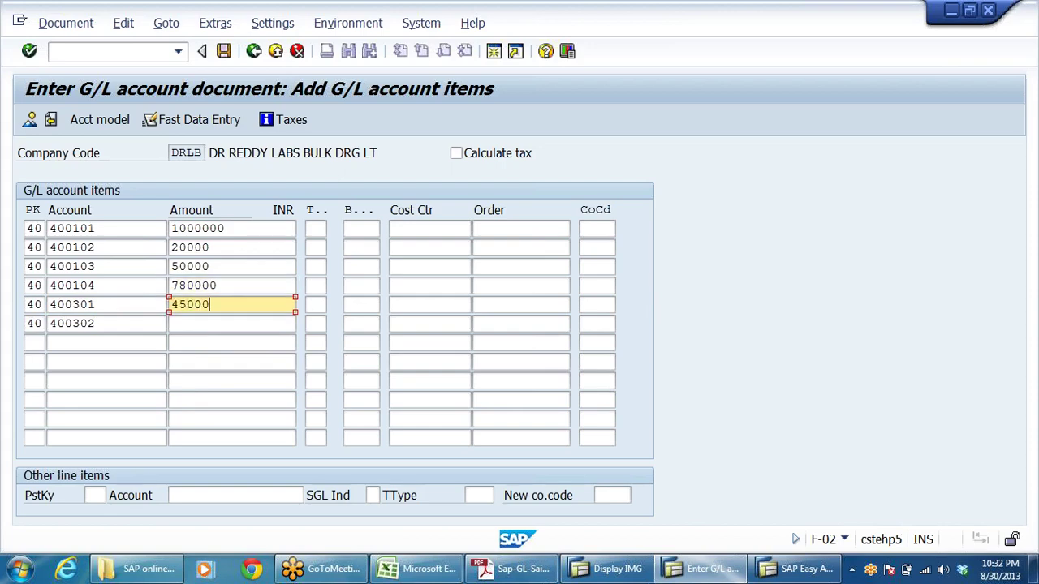
pyautogui.click(232, 323)
pyautogui.write('560000')
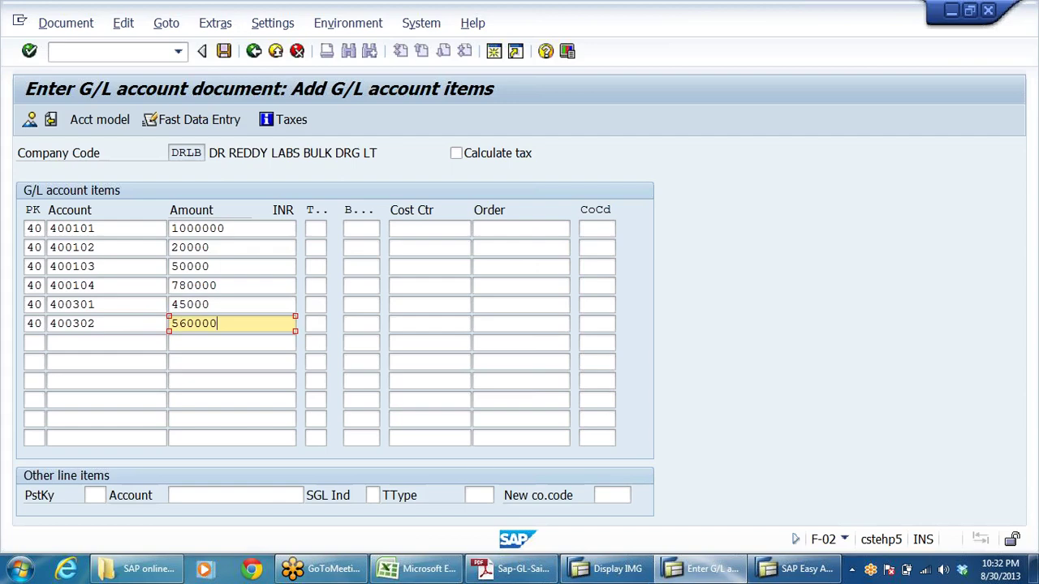
pyautogui.click(34, 342)
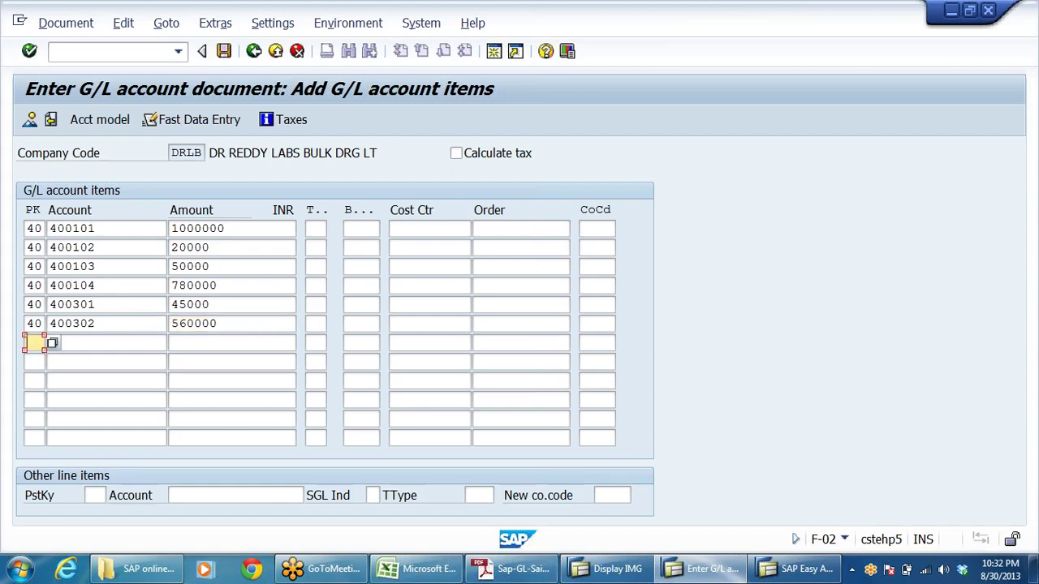
pyautogui.write('50')
# Put account 200405 on the posting key 50 line with * as its balancing amount
pyautogui.click(105, 343)
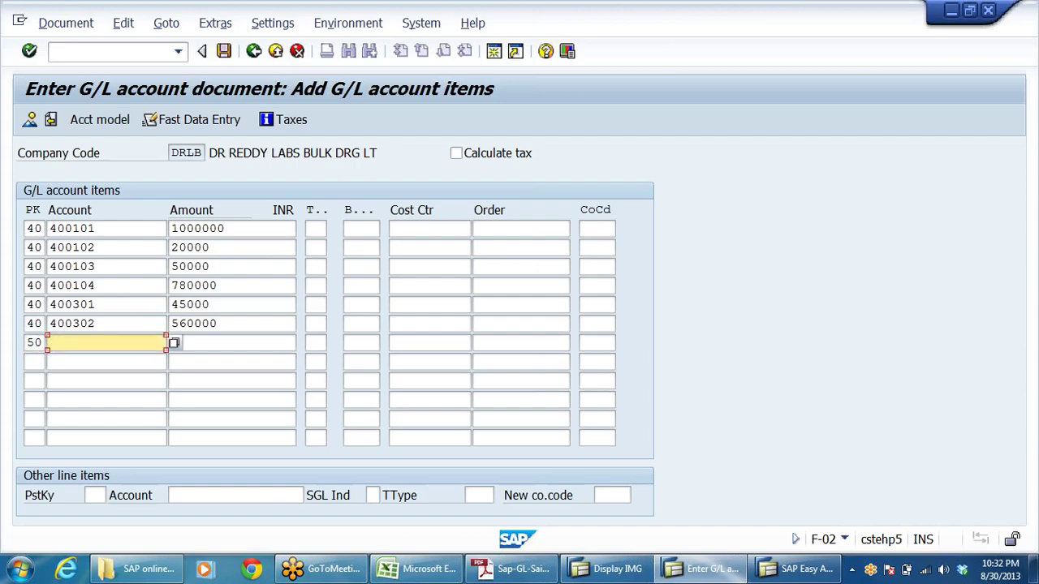
pyautogui.write('200405')
pyautogui.press('Tab')
pyautogui.write('*')
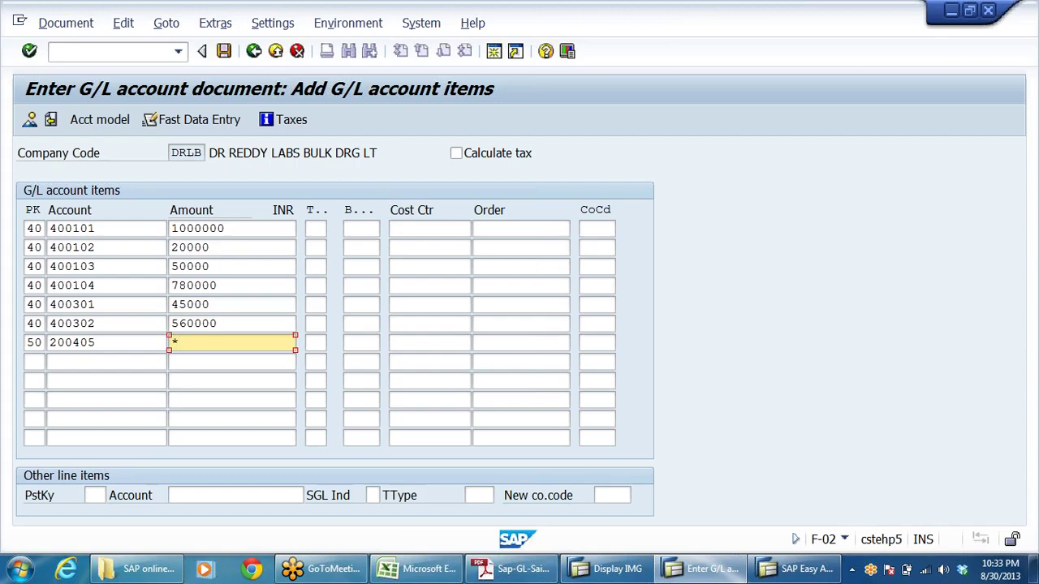
pyautogui.click(374, 229)
# Fill business area DRHY into the first four expense lines (accounts 400101–400104)
pyautogui.write('DRHY')
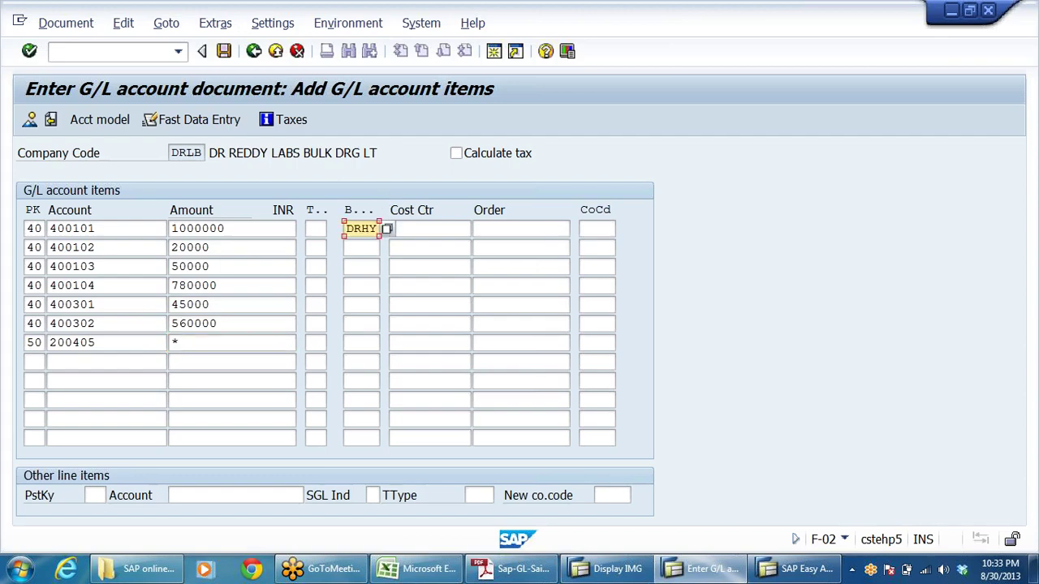
pyautogui.press('Down')
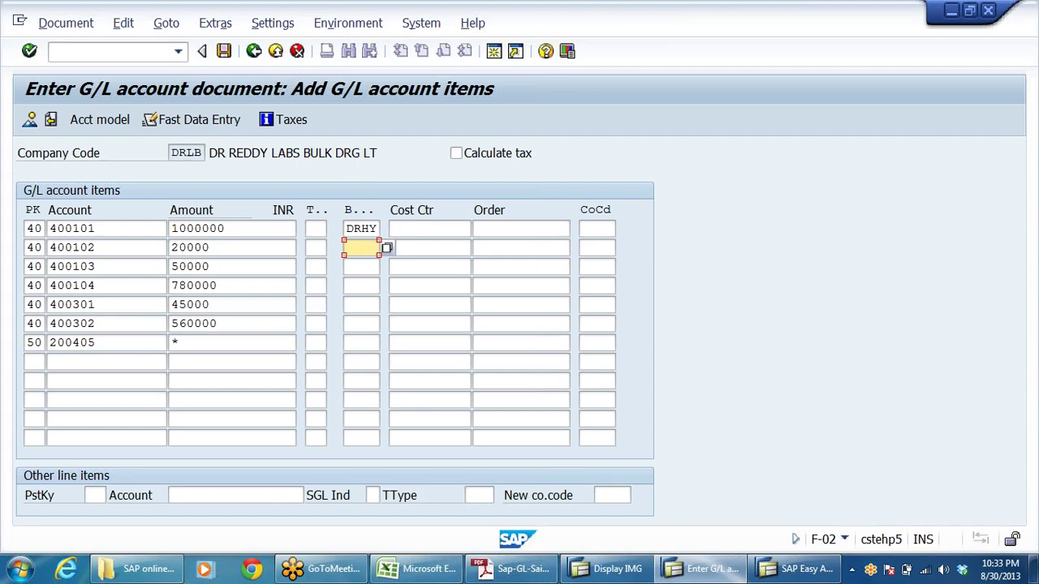
pyautogui.press('Up')
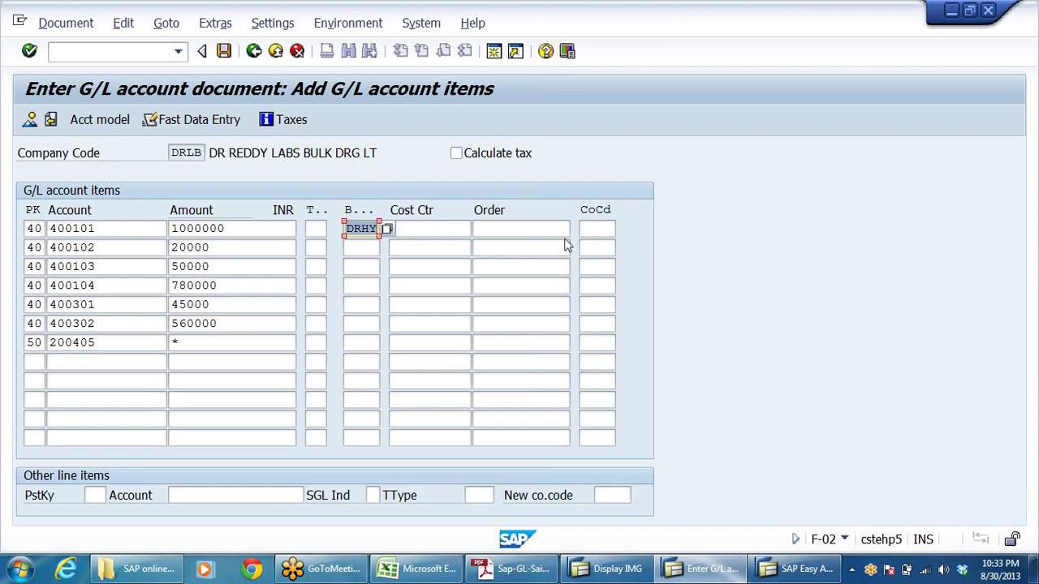
pyautogui.click(361, 248)
pyautogui.write('DRHY')
pyautogui.press('Down')
pyautogui.write('DRHY')
pyautogui.press('Down')
pyautogui.write('DRHY')
# Set business area DRCH on the rent and telephone lines (400301, 400302)
pyautogui.press('Down')
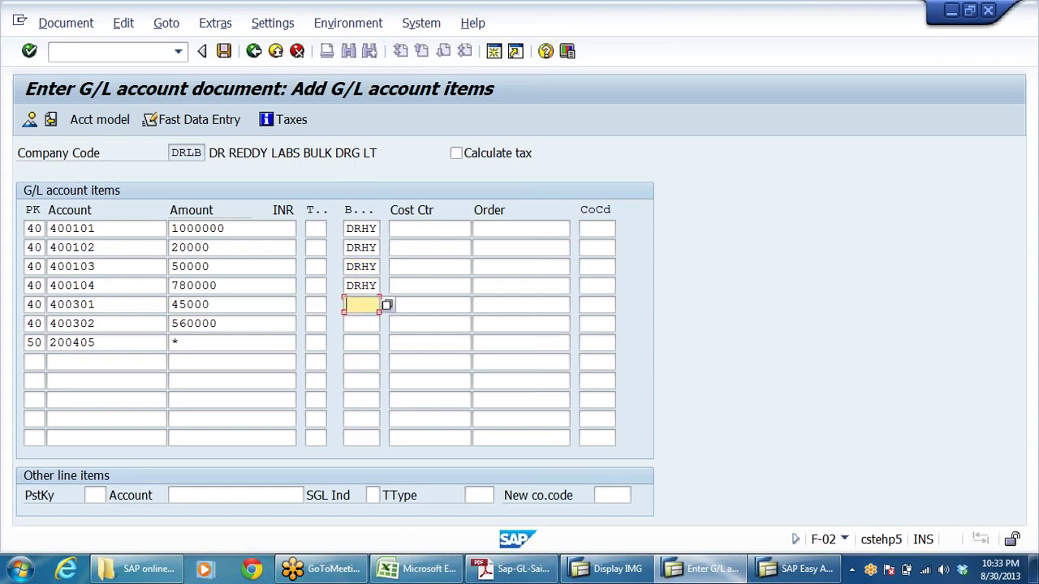
pyautogui.write('DRCH')
pyautogui.press('Down')
pyautogui.write('DRCH')
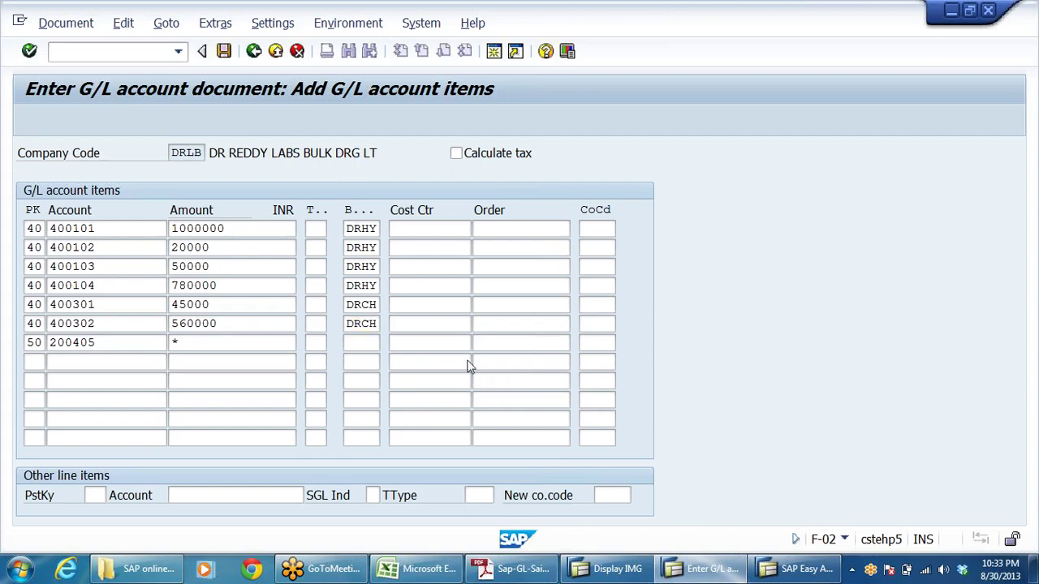
# Check the line items and reduce the salary amount to 100000 and the bonus to 7800
pyautogui.press('Return')
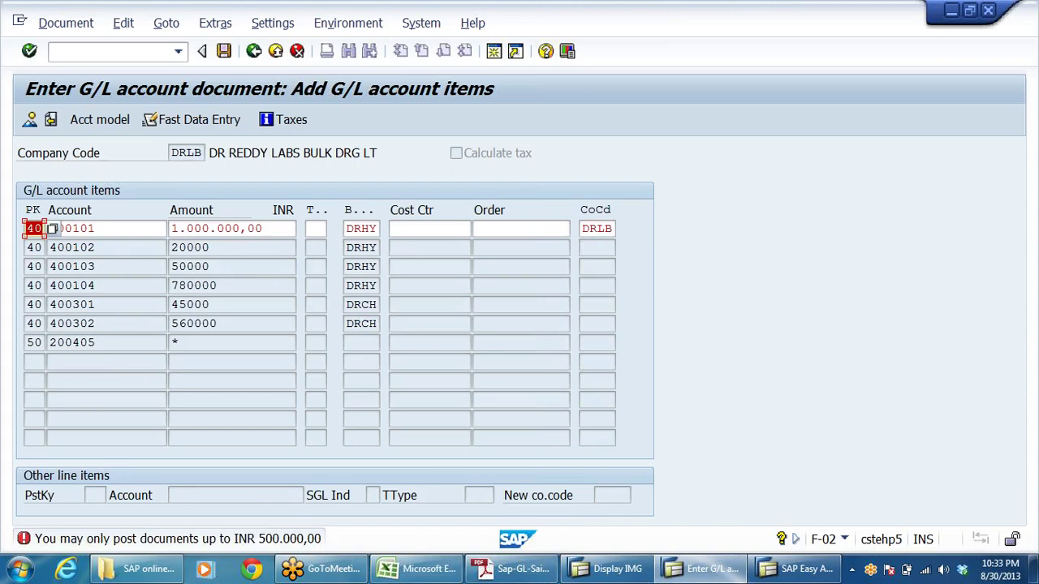
pyautogui.click(208, 230)
pyautogui.press('BackSpace')
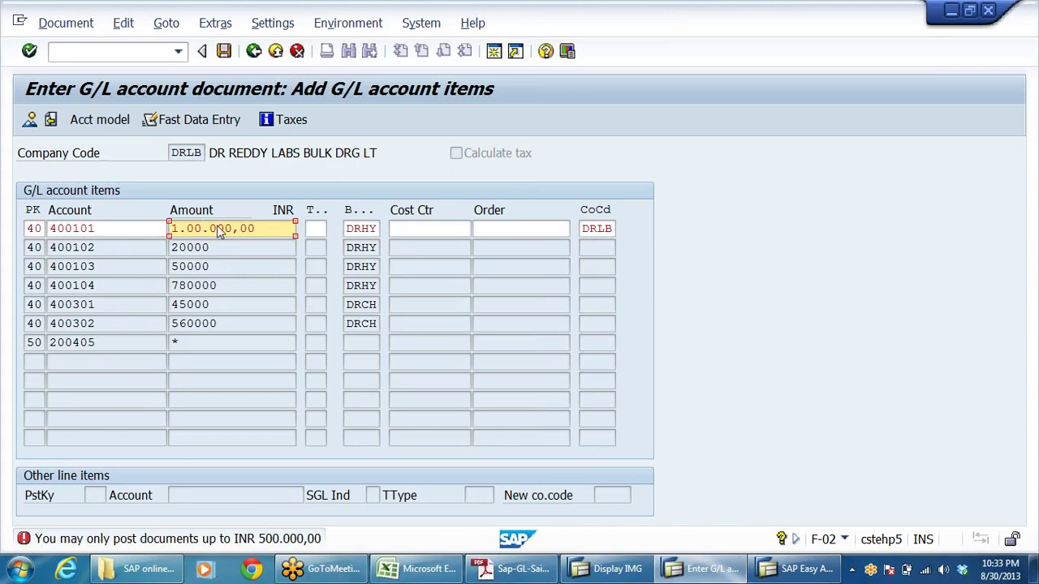
pyautogui.press('Return')
pyautogui.press('Return')
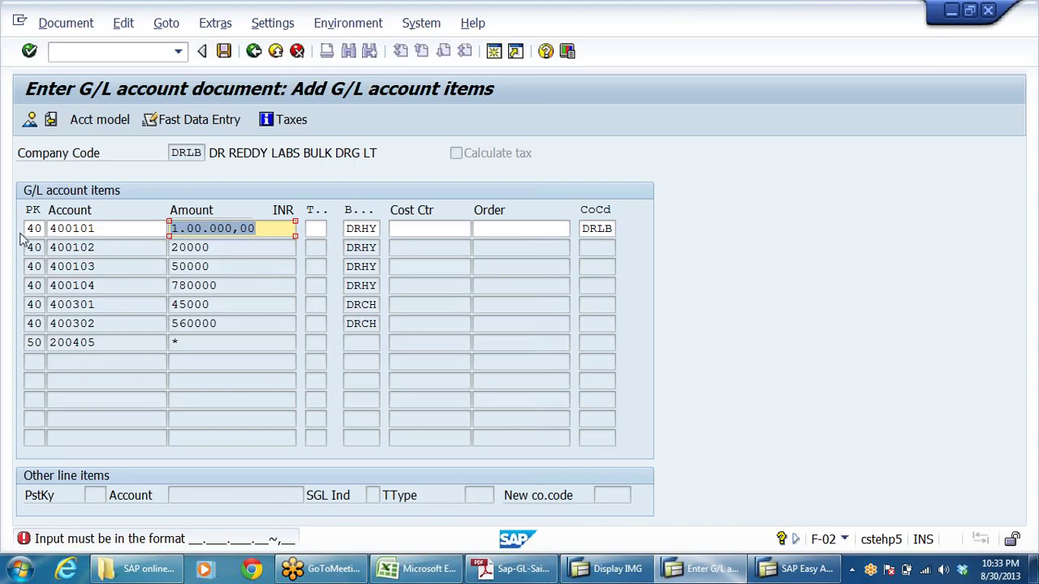
pyautogui.press('BackSpace')
pyautogui.write('100000')
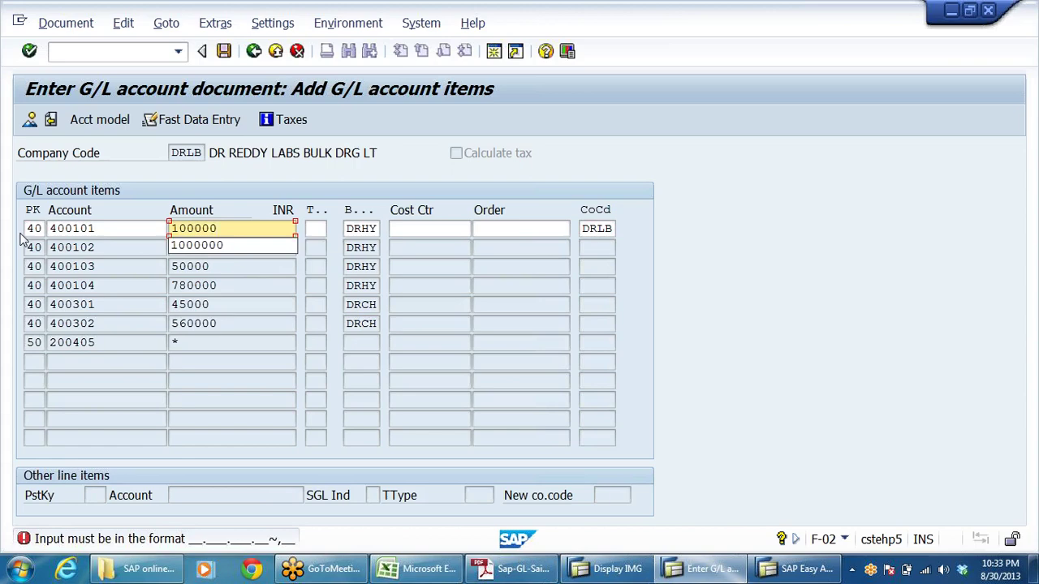
pyautogui.press('Return')
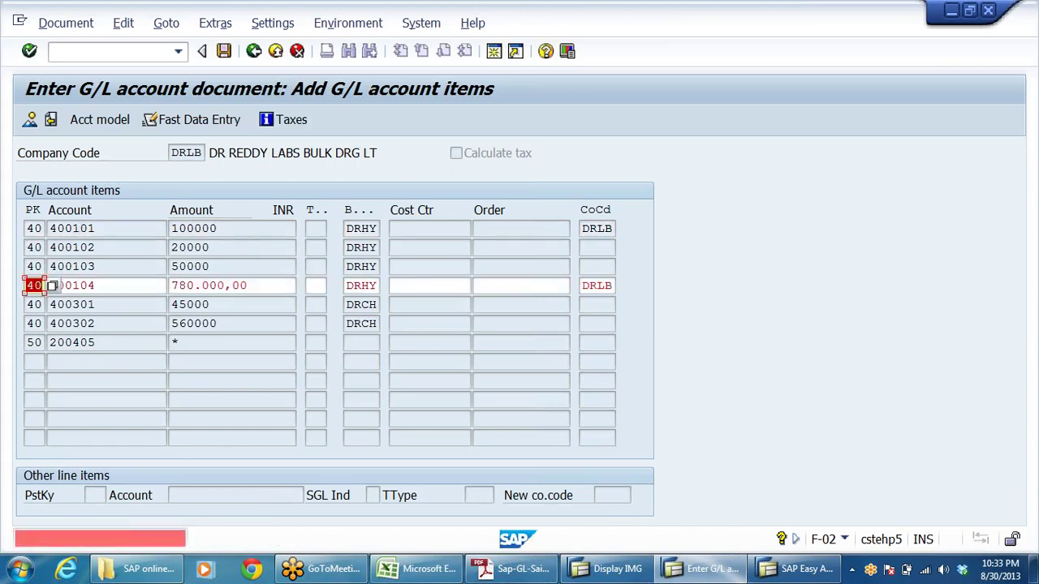
pyautogui.press('Tab')
pyautogui.press('Tab')
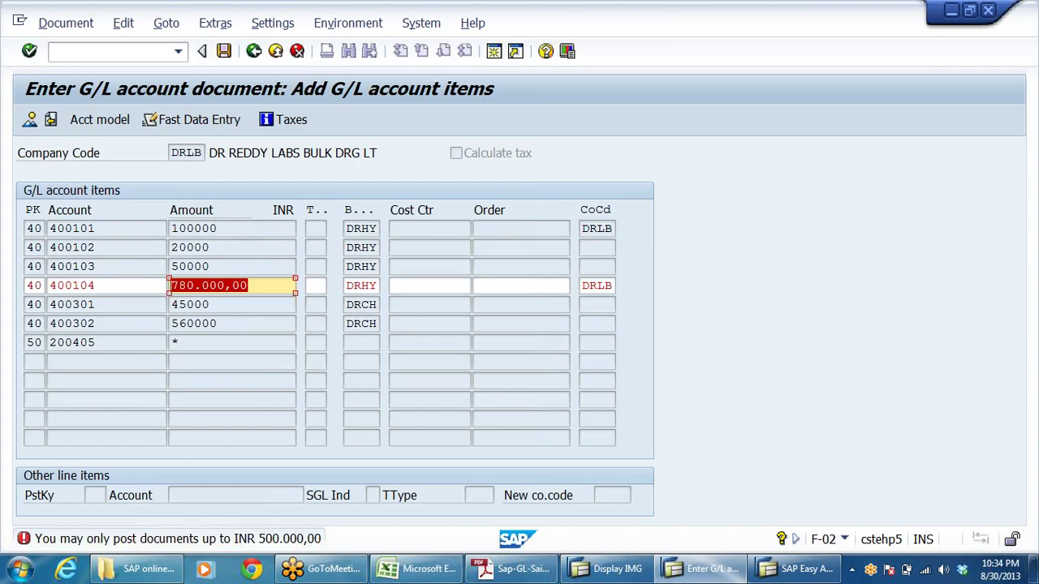
pyautogui.click(210, 286)
pyautogui.press('BackSpace')
pyautogui.press('BackSpace')
pyautogui.press('BackSpace')
pyautogui.press('Return')
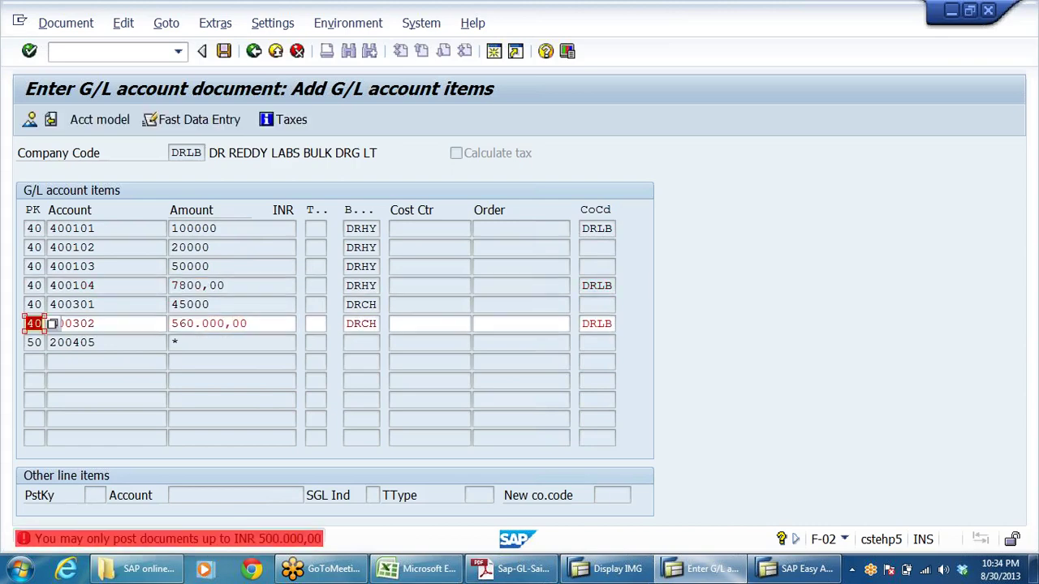
# Correct the telephone expense amount to 56000 so the document balances at 278.800,00 INR
pyautogui.click(227, 323)
pyautogui.press('BackSpace')
pyautogui.press('Return')
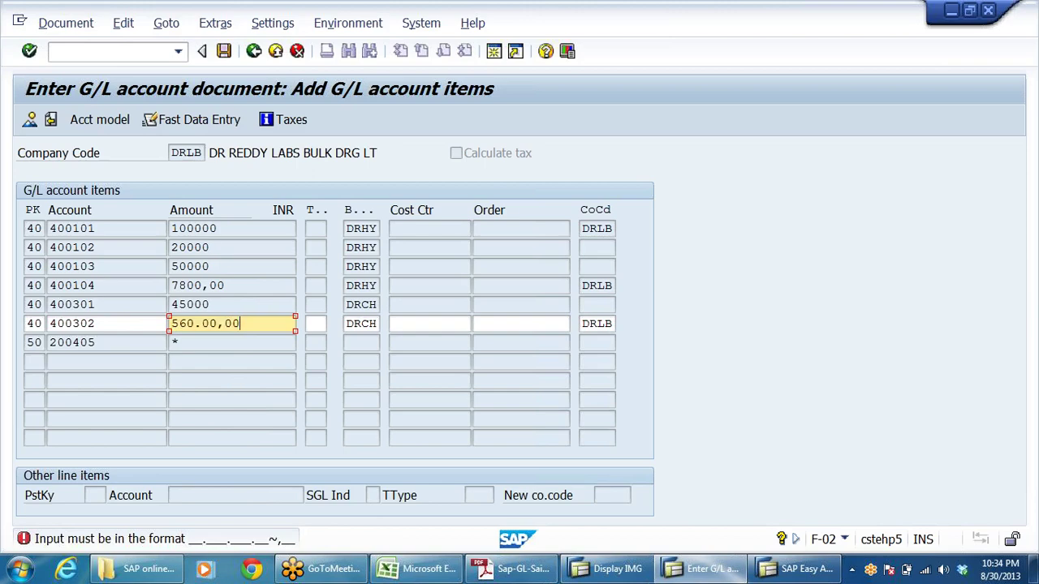
pyautogui.write('560000')
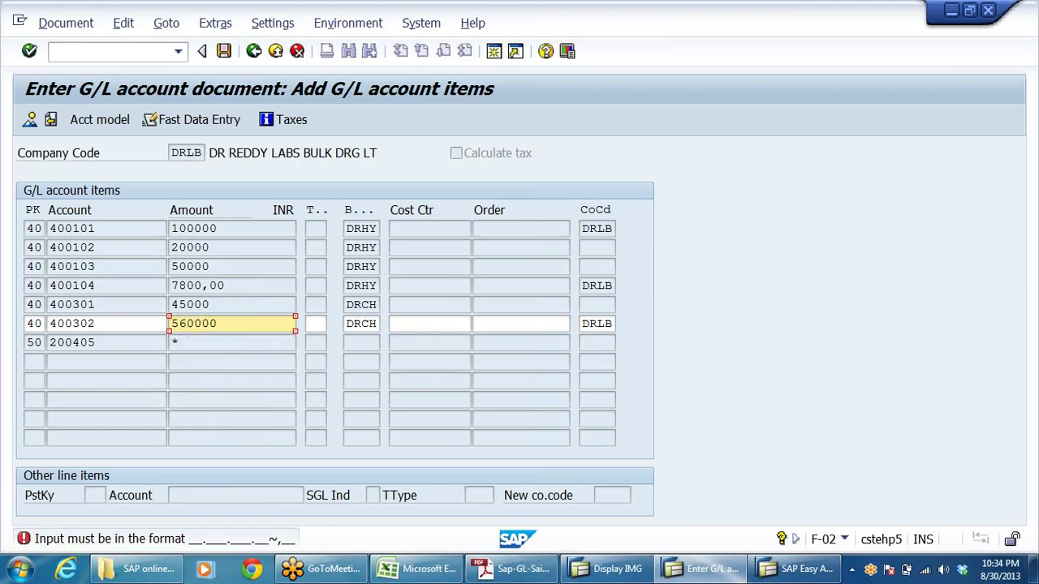
pyautogui.press('Return')
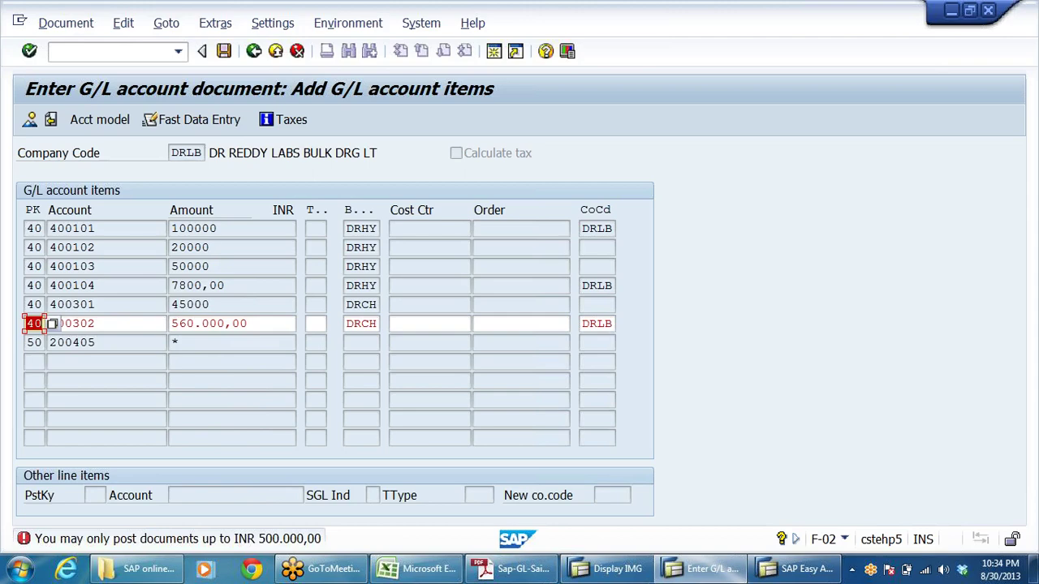
pyautogui.press('Tab')
pyautogui.press('Tab')
pyautogui.hotkey('shift', 'End')
pyautogui.write('5')
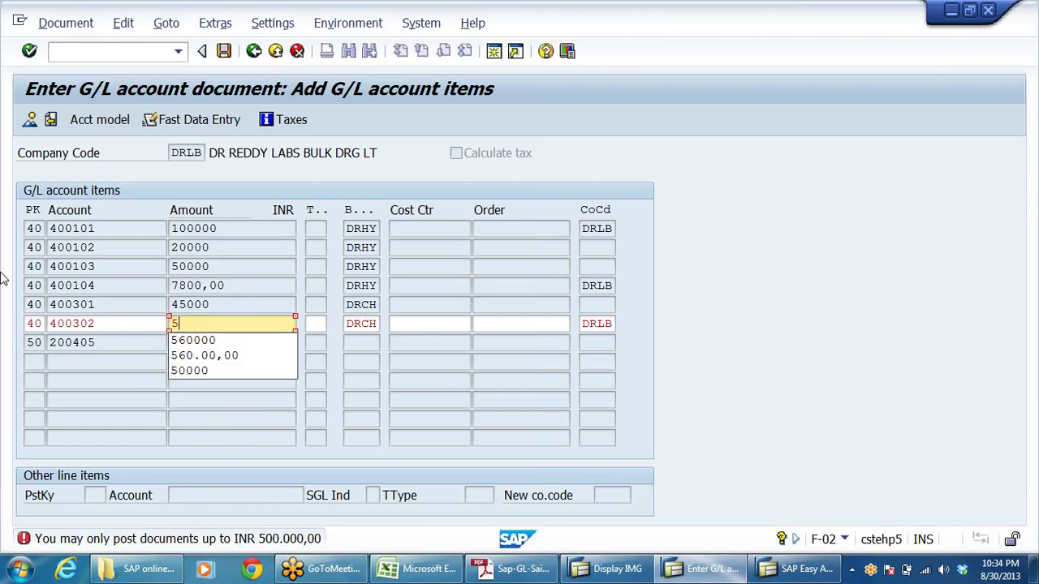
pyautogui.write('6000')
pyautogui.press('Return')
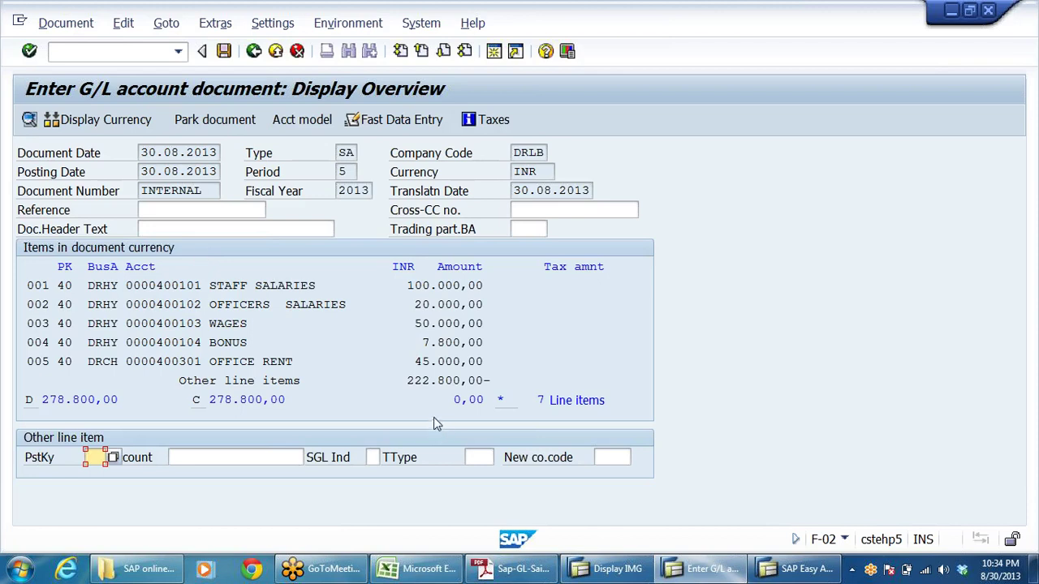
# Scroll the overview to items 006 and 007 and select the Axis Bank line 007
pyautogui.press('pagedown')
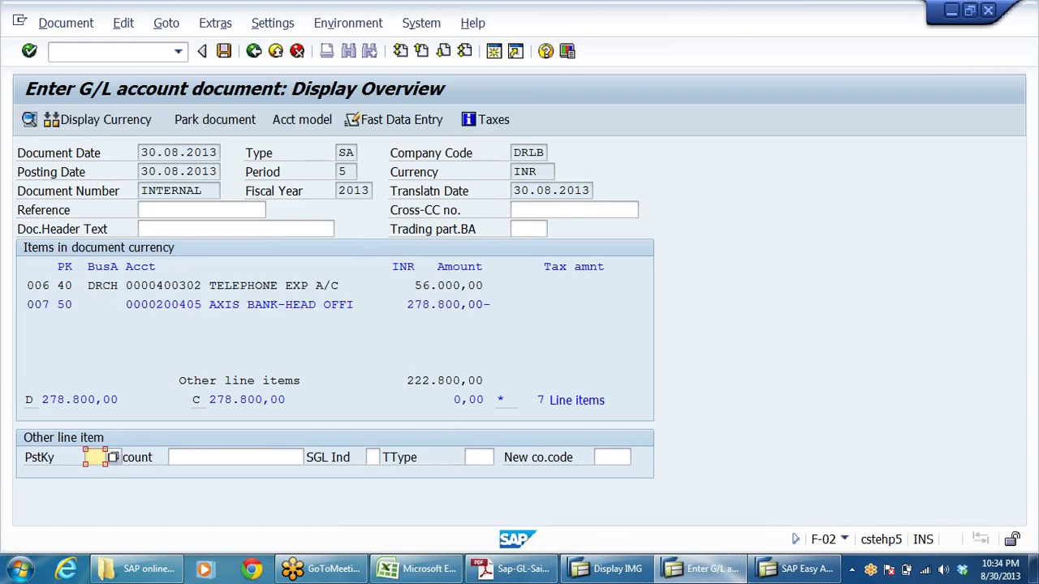
pyautogui.click(278, 304)
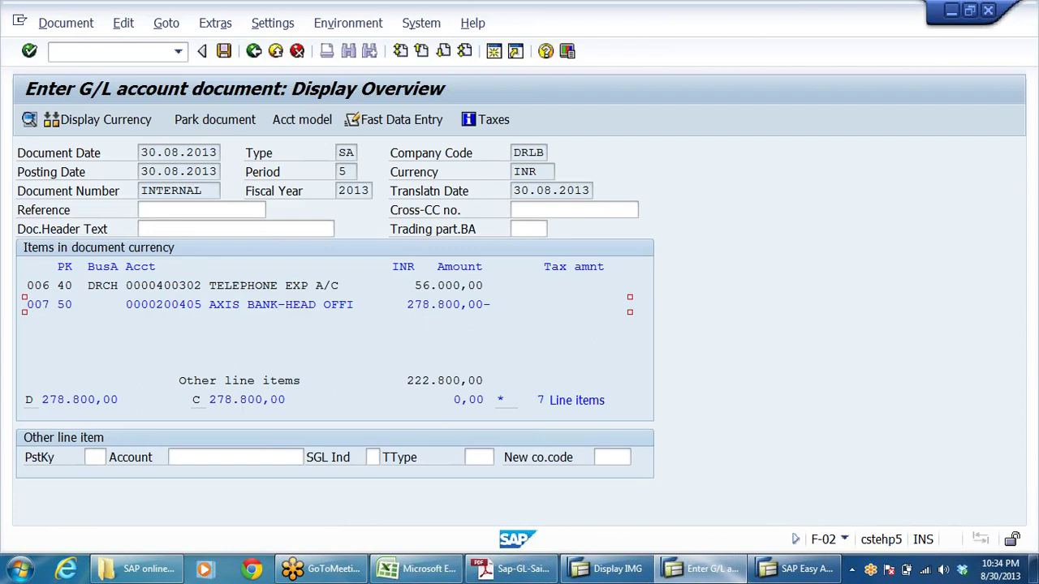
# Give the Axis Bank line value date 30.08.2013 and text 'TEST FOR FAST DATA ENTRY'
pyautogui.doubleClick(290, 307)
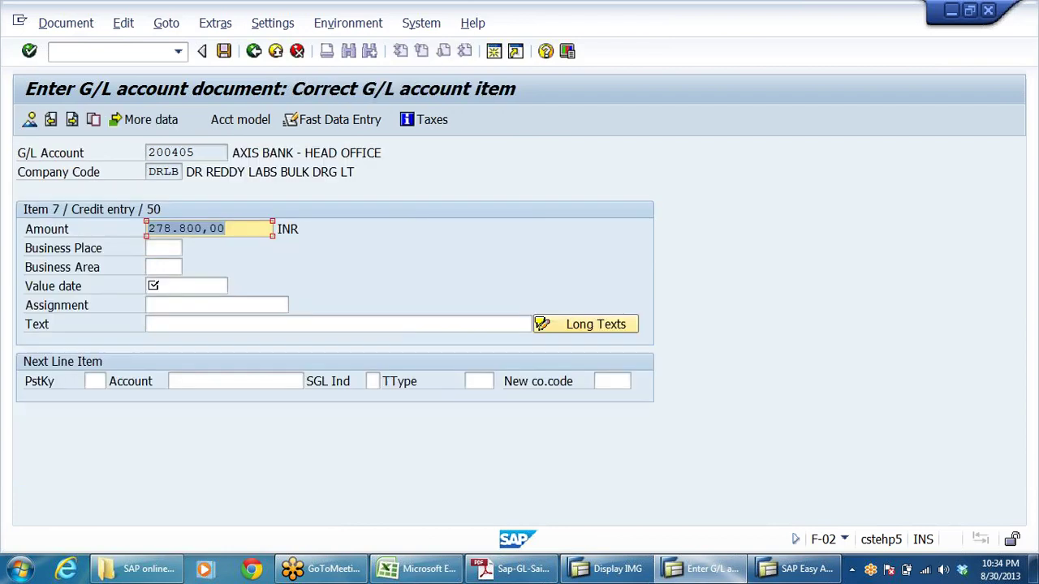
pyautogui.click(187, 286)
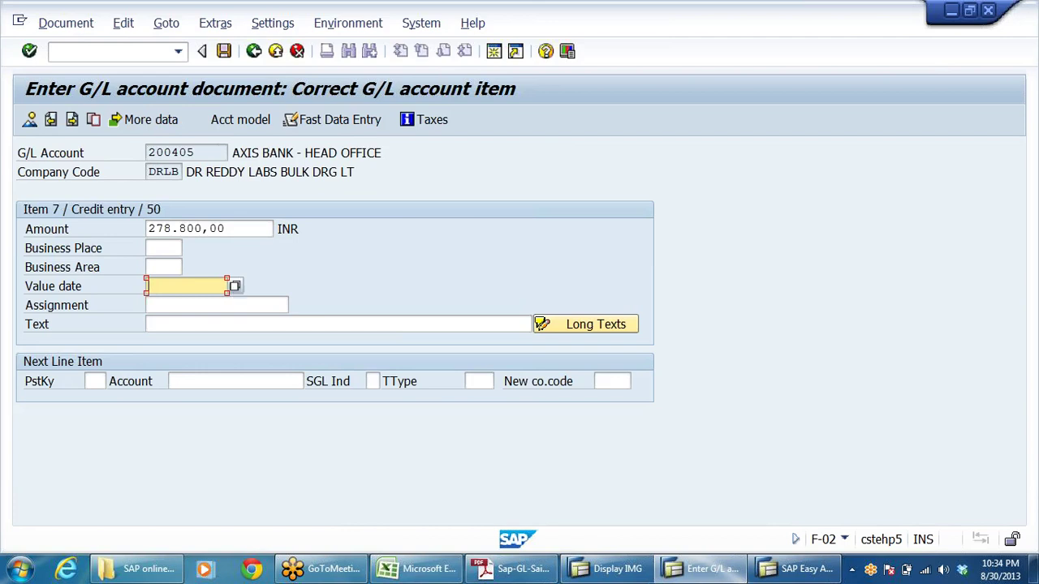
pyautogui.write('30082013')
pyautogui.press('Tab')
pyautogui.press('Tab')
pyautogui.write('TEST')
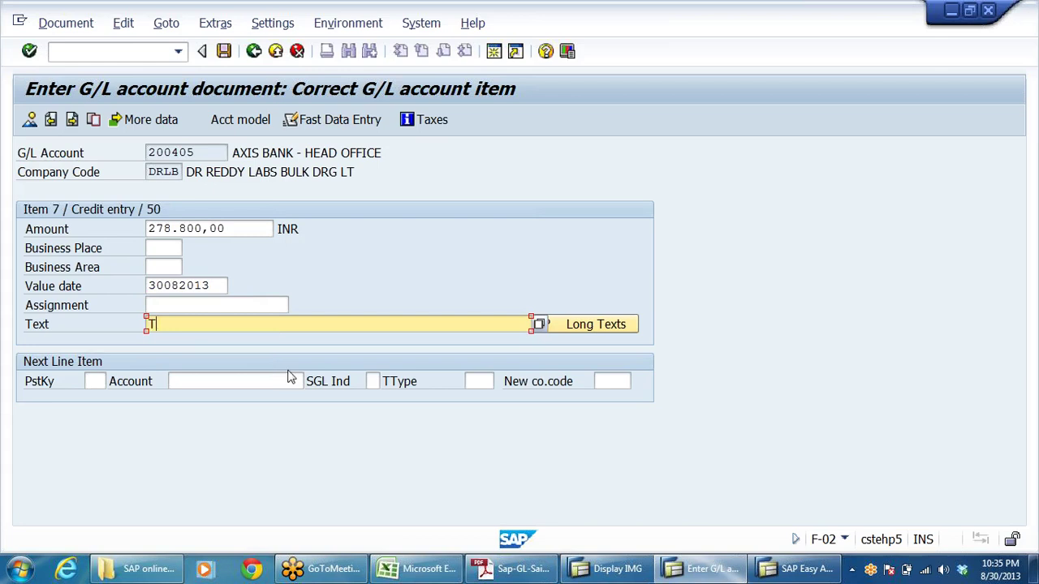
pyautogui.write('R ')
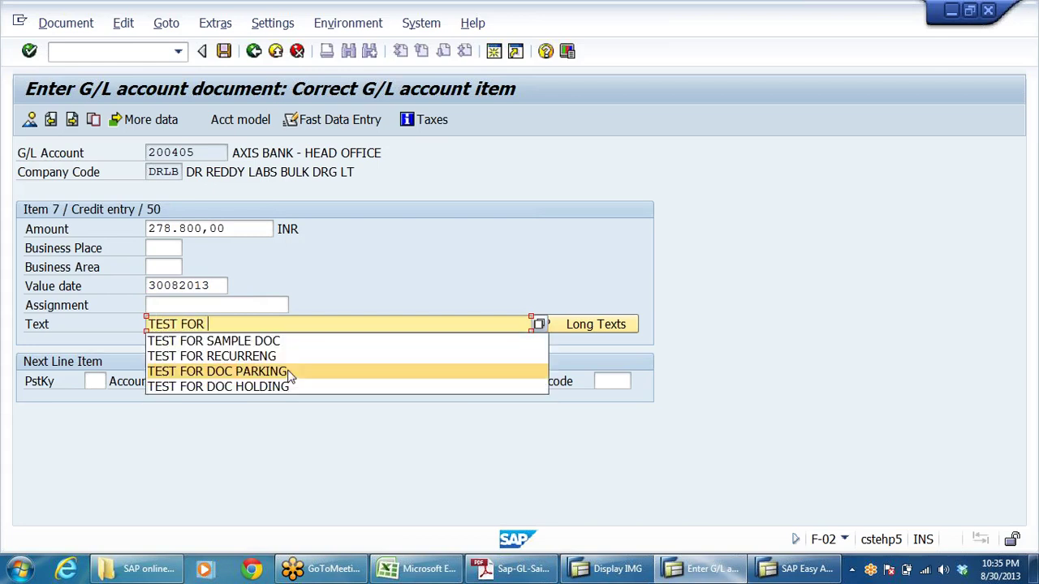
pyautogui.write('FAST ')
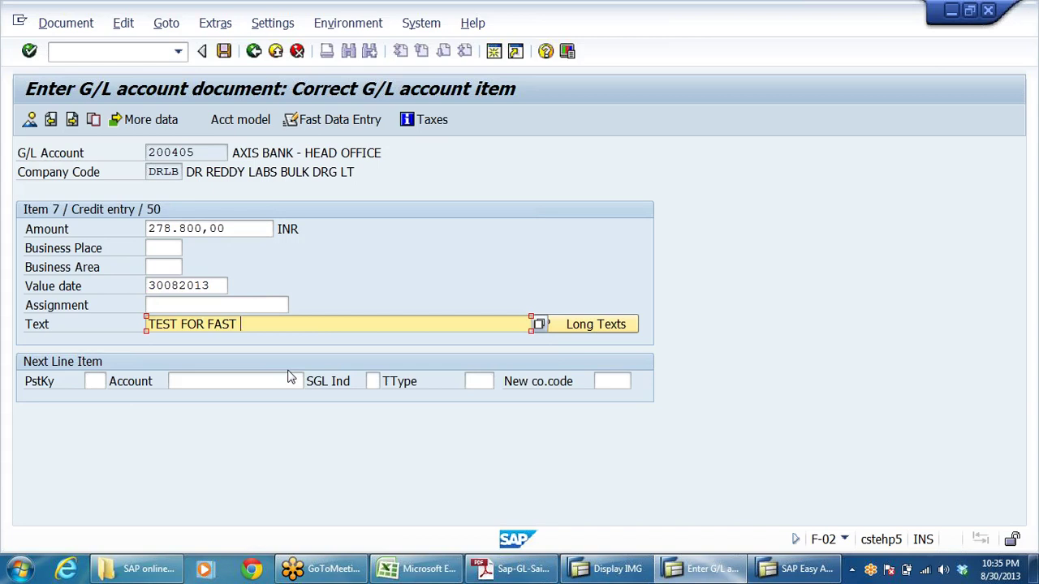
pyautogui.write('DATA ENTRY')
pyautogui.press('Return')
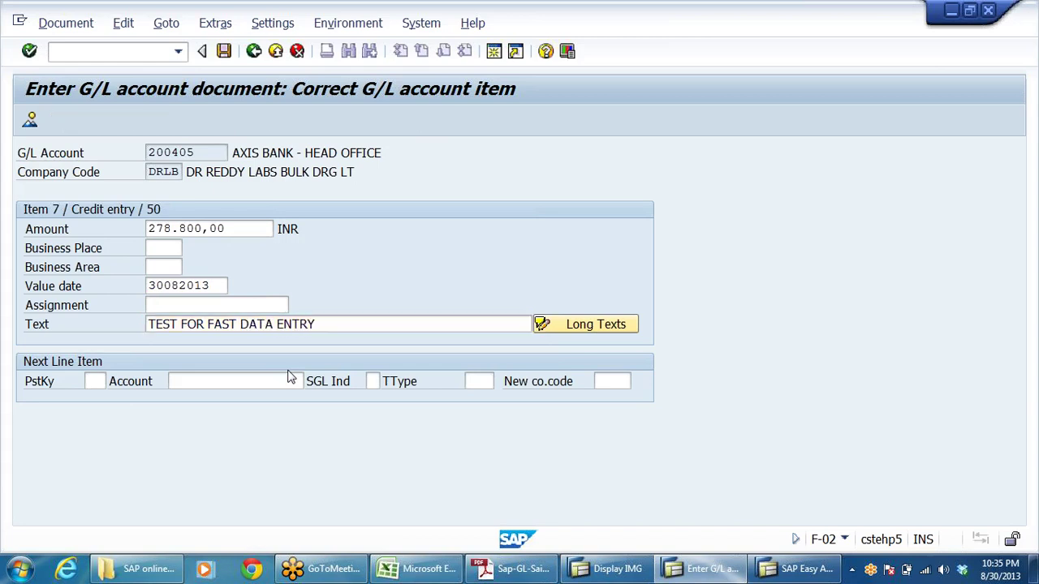
pyautogui.click(31, 124)
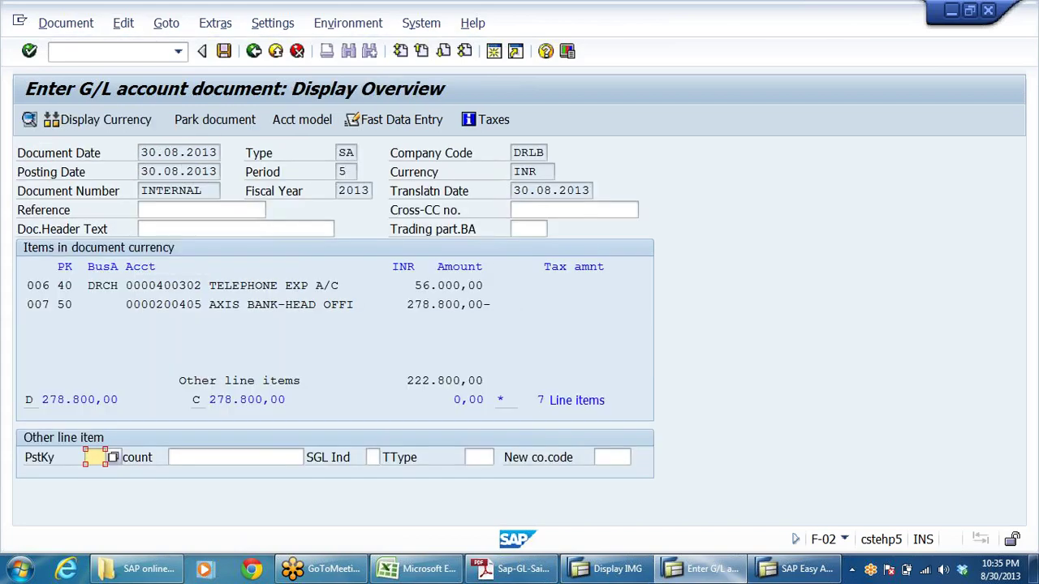
# Review the seven line items and post the document as document 20 in company code DRLB
pyautogui.scroll(3, 328, 308)
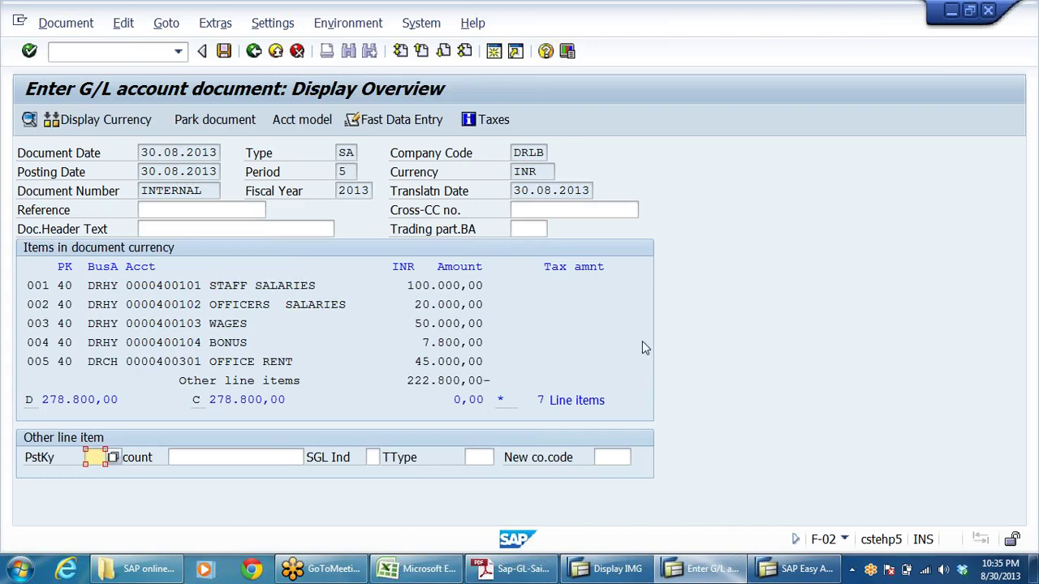
pyautogui.click(224, 51)
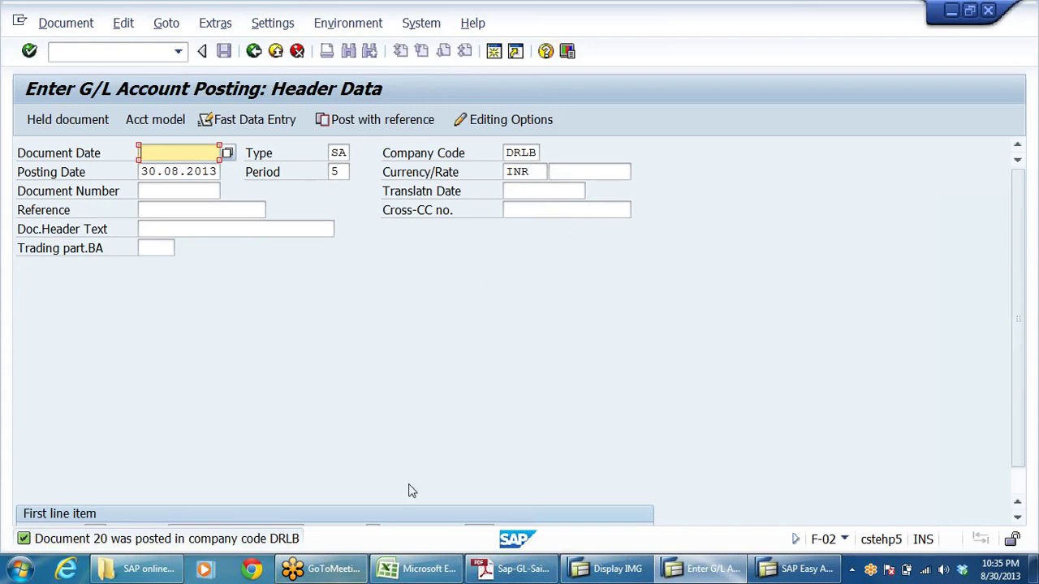
# Consult the Sap-GL course notes topic list, including Posting of Entries in Foreign Currency, then return to Display IMG
pyautogui.click(498, 571)
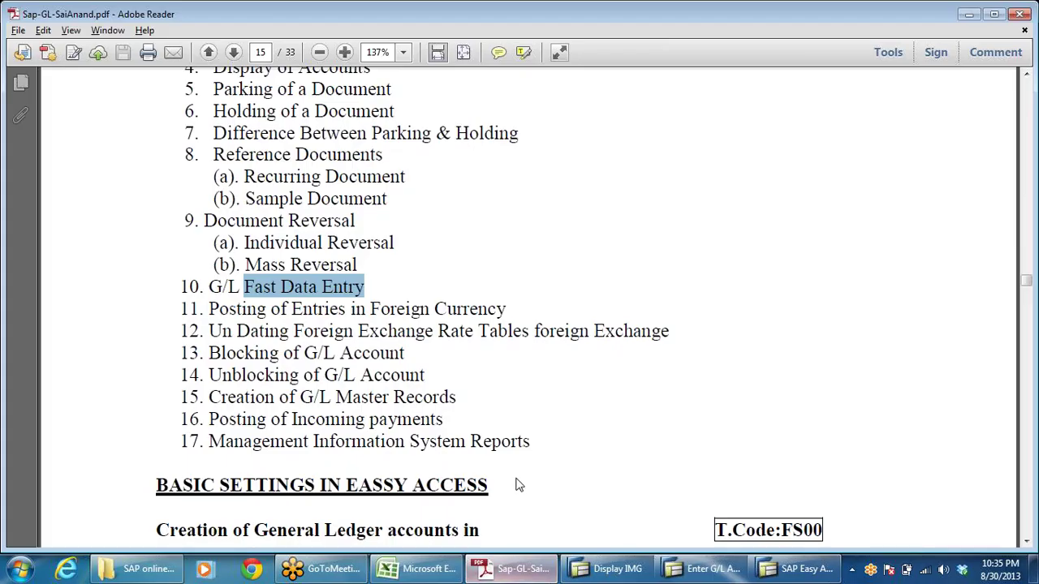
pyautogui.click(350, 290)
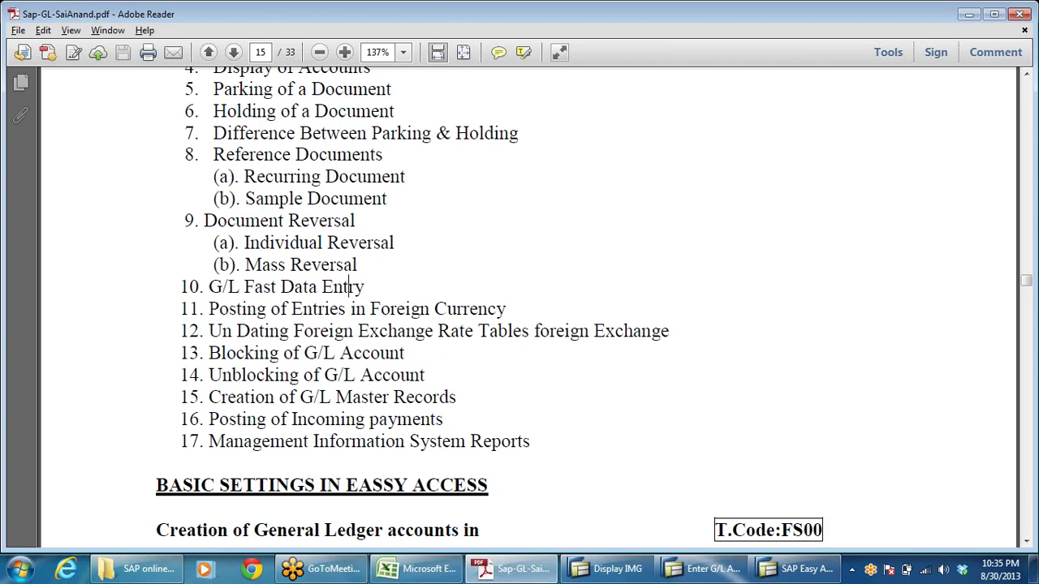
pyautogui.moveTo(209, 309); pyautogui.dragTo(505, 309)
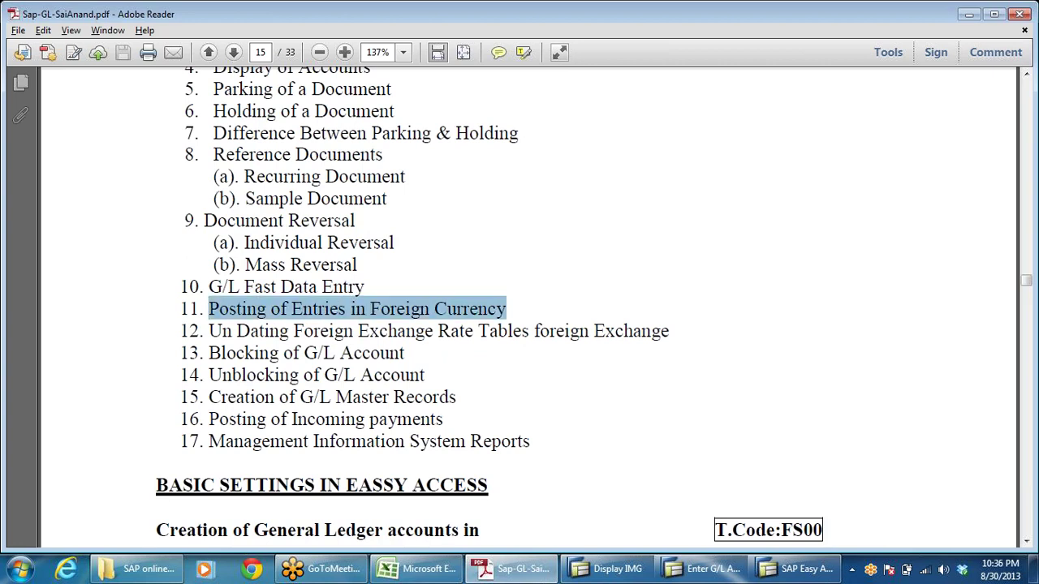
pyautogui.moveTo(221, 331); pyautogui.dragTo(233, 331)
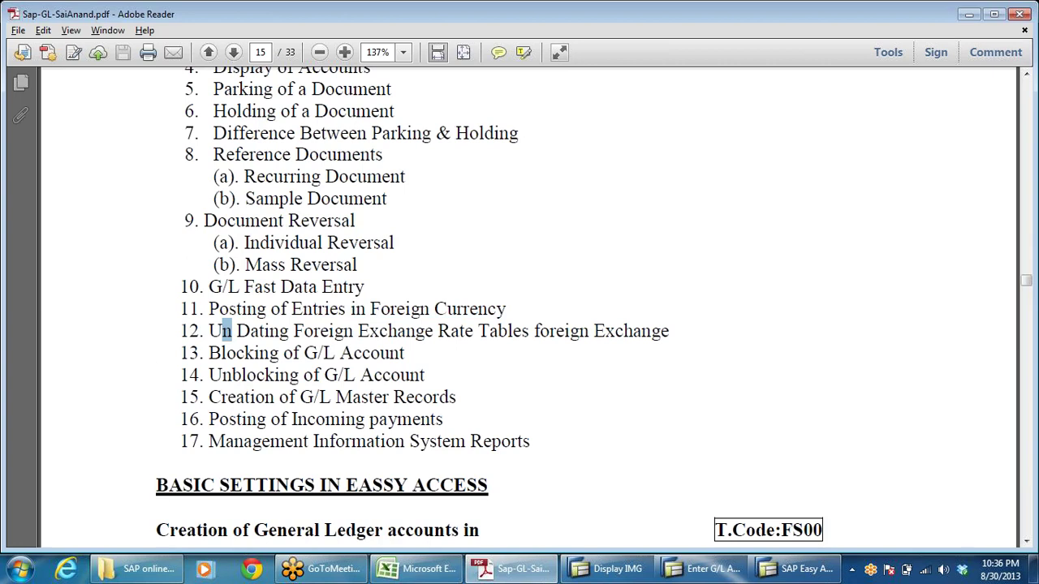
pyautogui.click(275, 177)
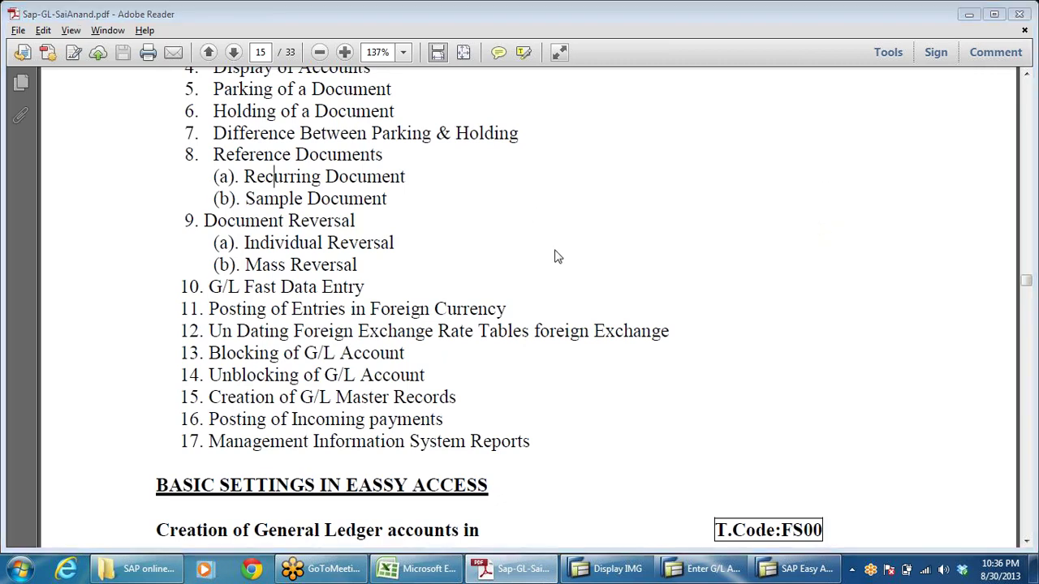
pyautogui.click(607, 568)
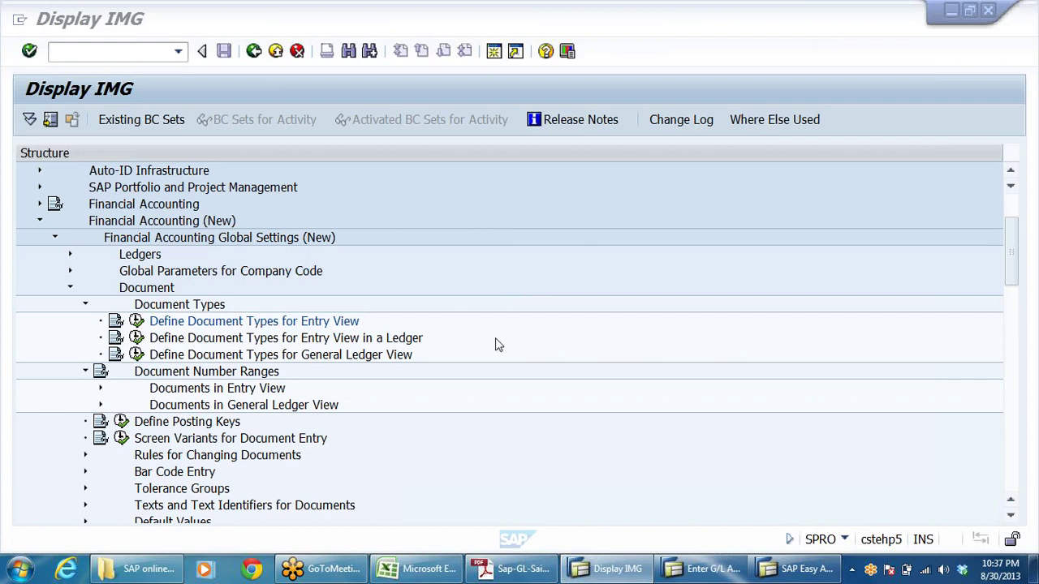
# Search Google in Chrome for 'sap library ecc6'
pyautogui.click(253, 571)
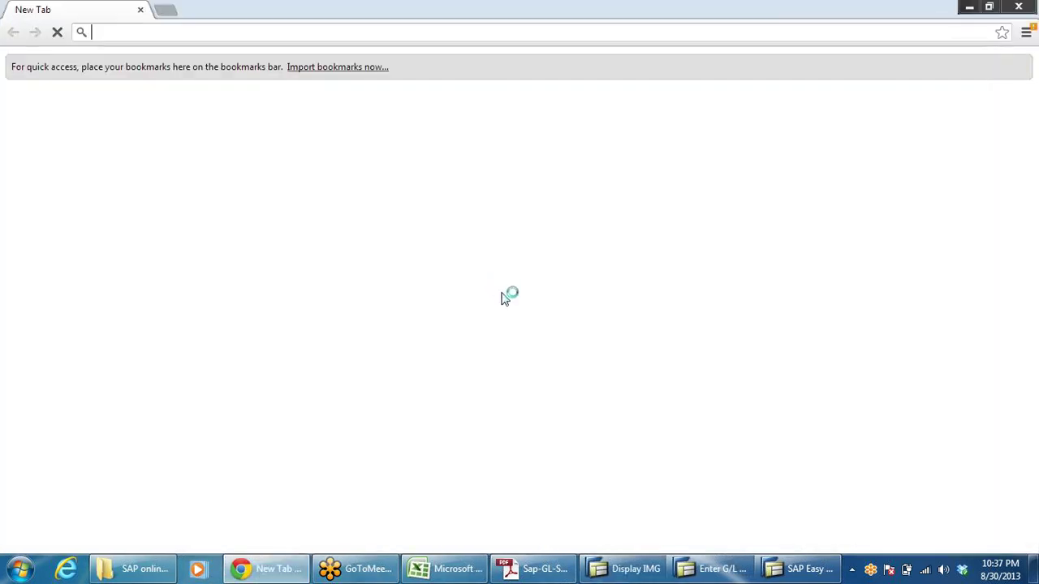
pyautogui.click(276, 211)
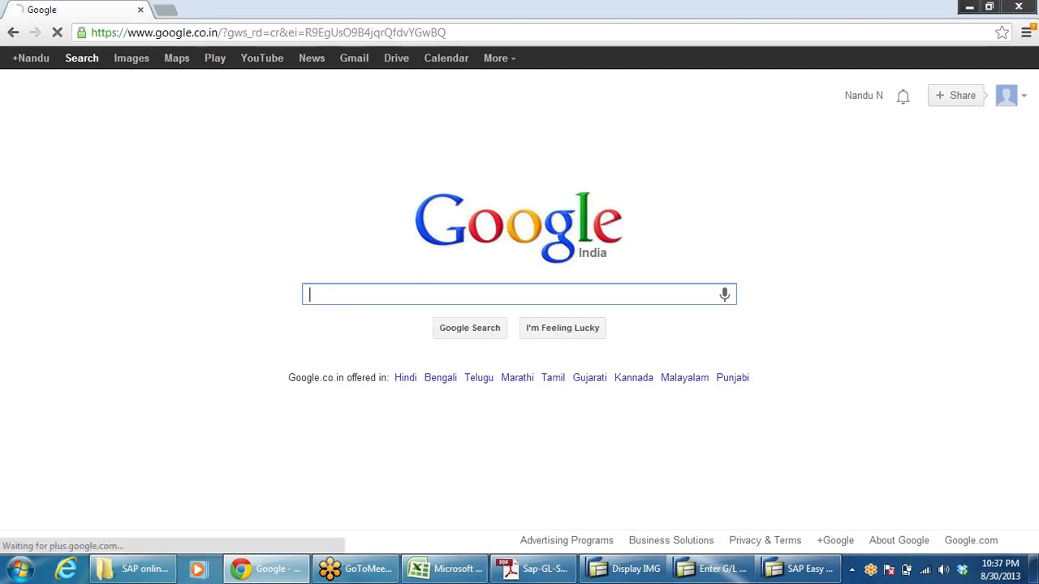
pyautogui.write('SA')
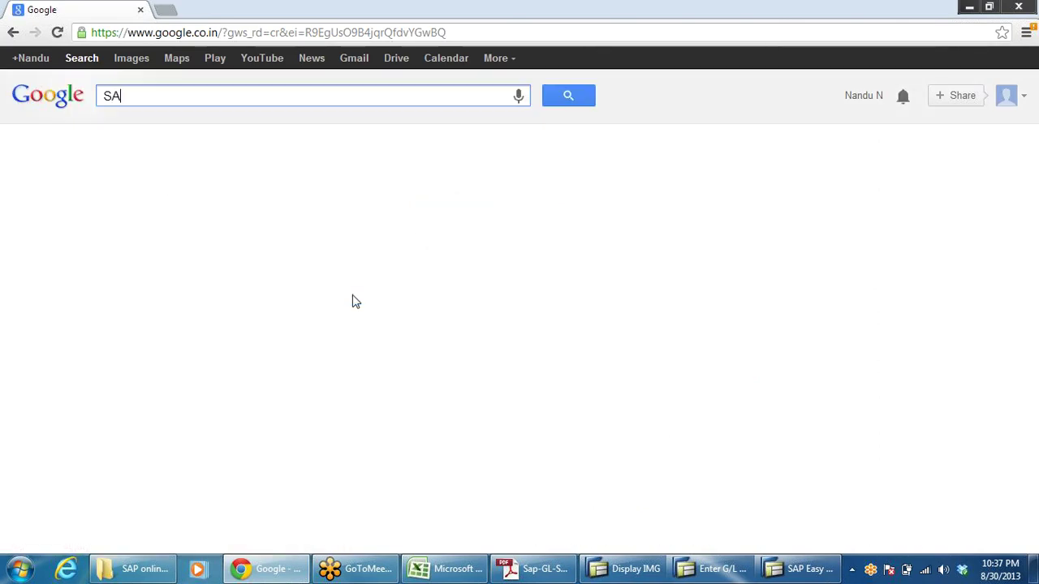
pyautogui.write('P')
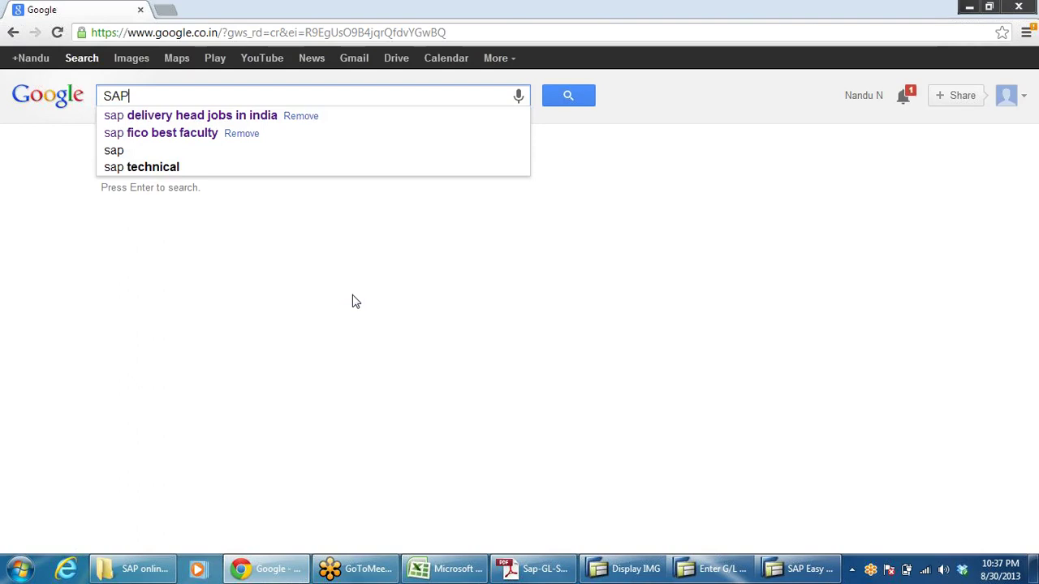
pyautogui.write(' LI')
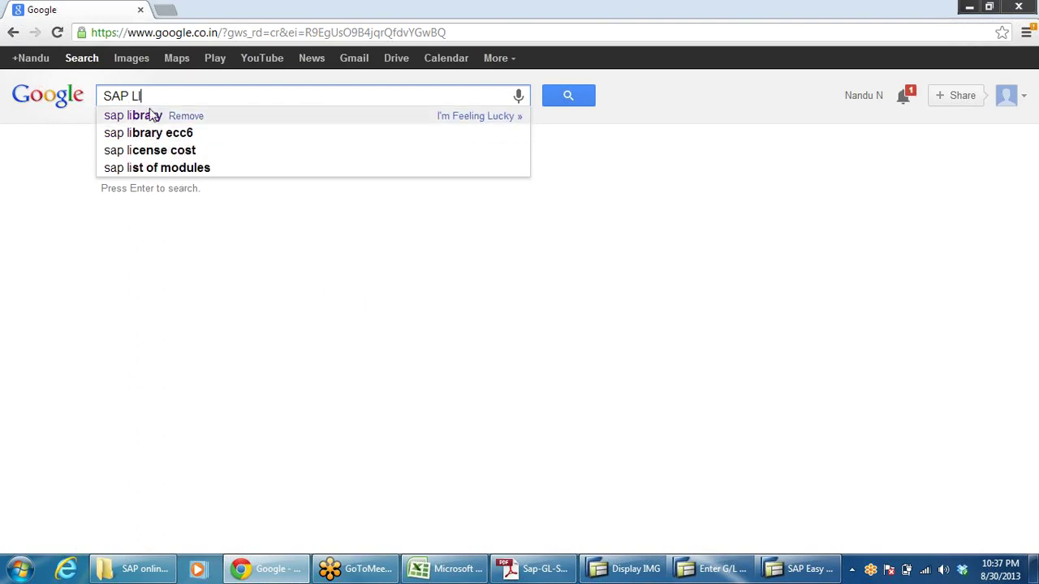
pyautogui.click(141, 133)
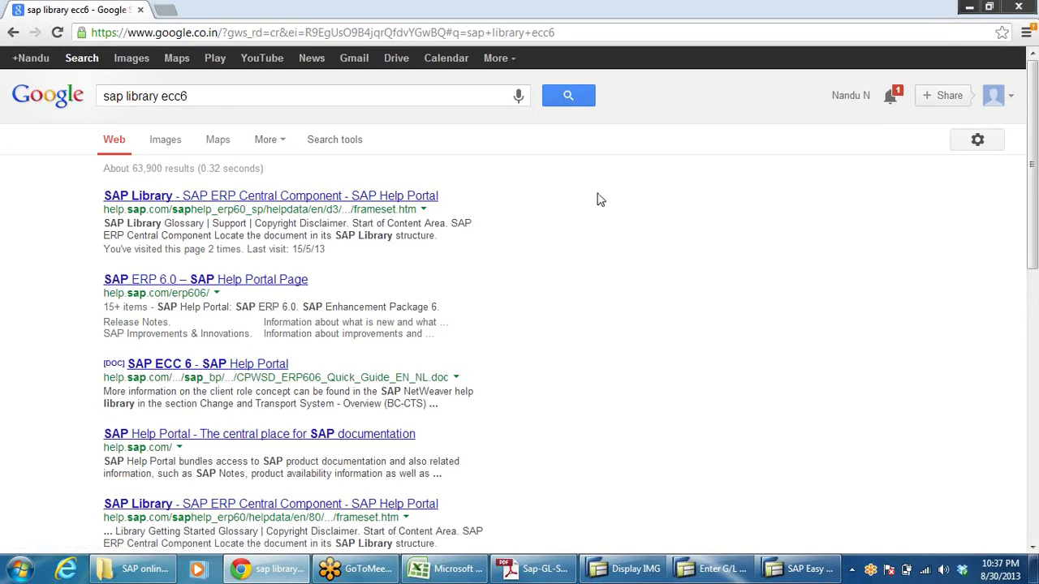
# From the SAP Library ERP Central Component result, navigate to Financial Accounting (FI) > General Ledger Accounting (FI-GL)
pyautogui.click(197, 199)
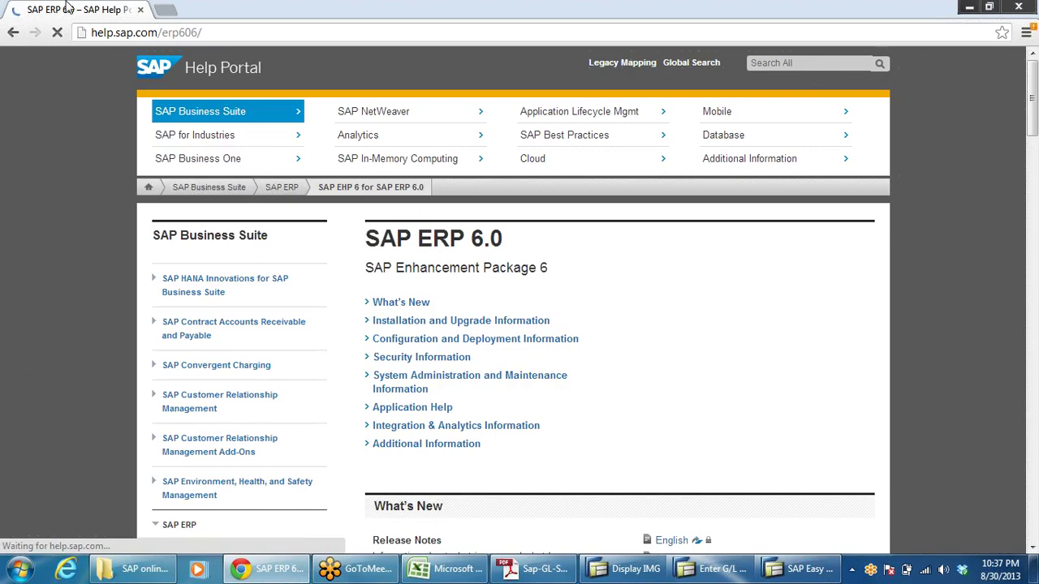
pyautogui.click(13, 33)
pyautogui.click(185, 199)
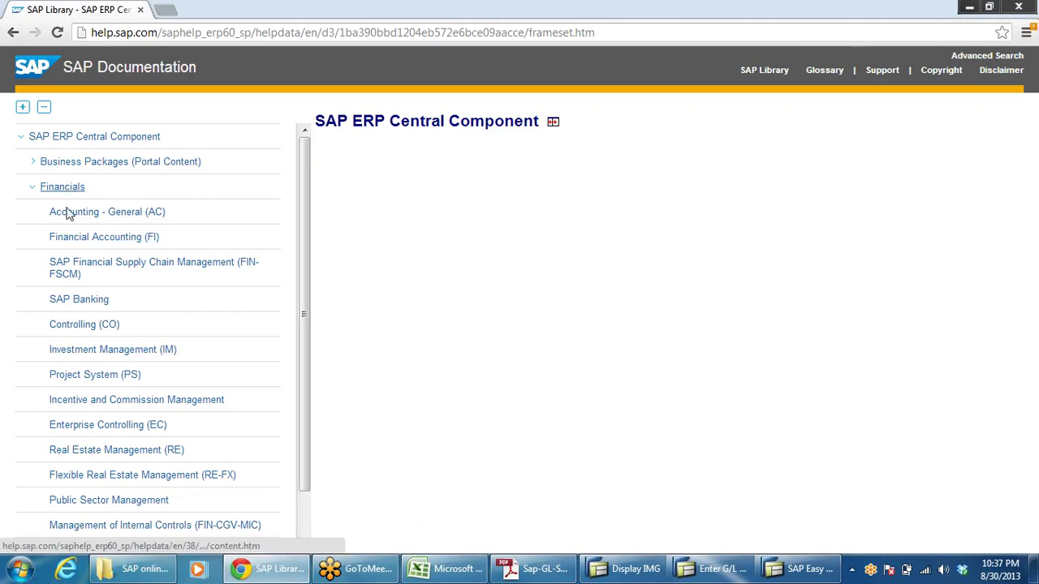
pyautogui.click(96, 237)
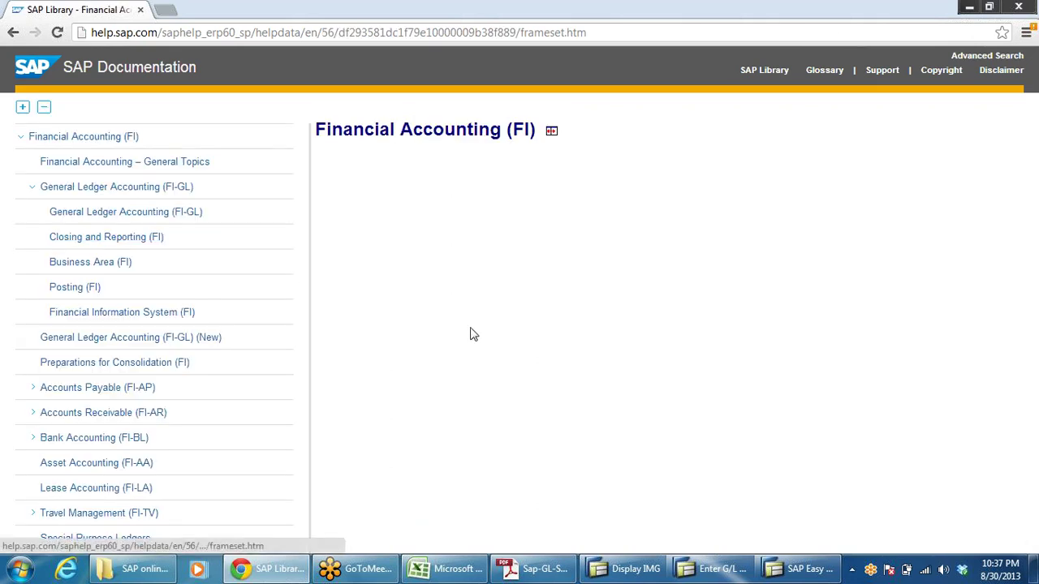
pyautogui.click(87, 216)
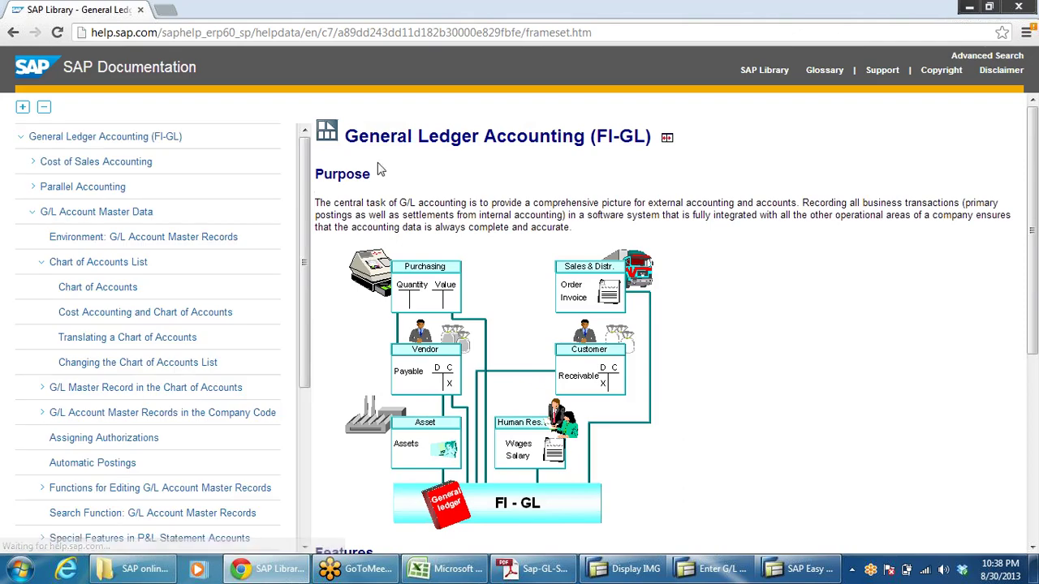
pyautogui.scroll(-4, 764, 308)
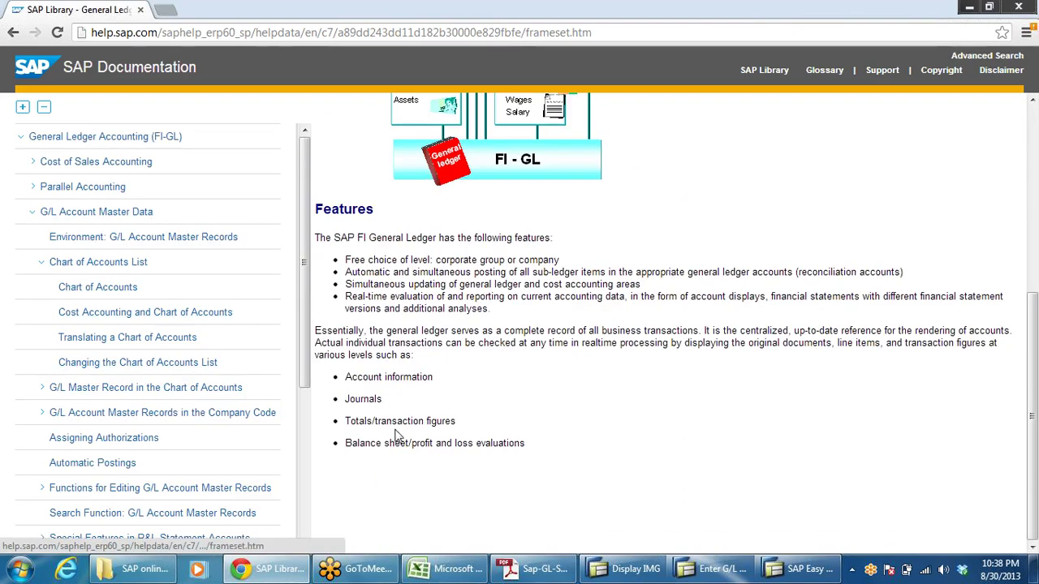
pyautogui.scroll(4, 716, 364)
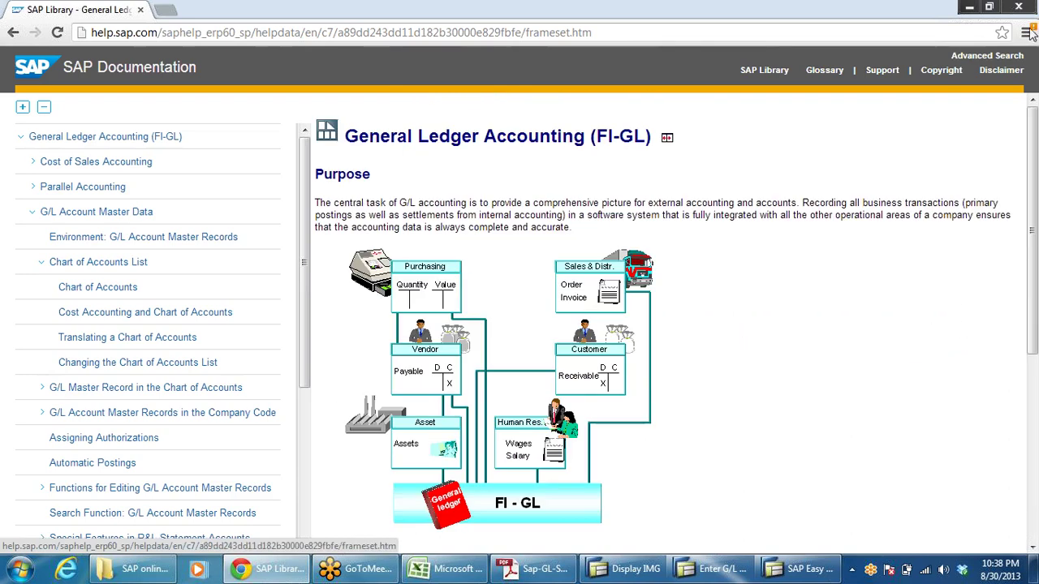